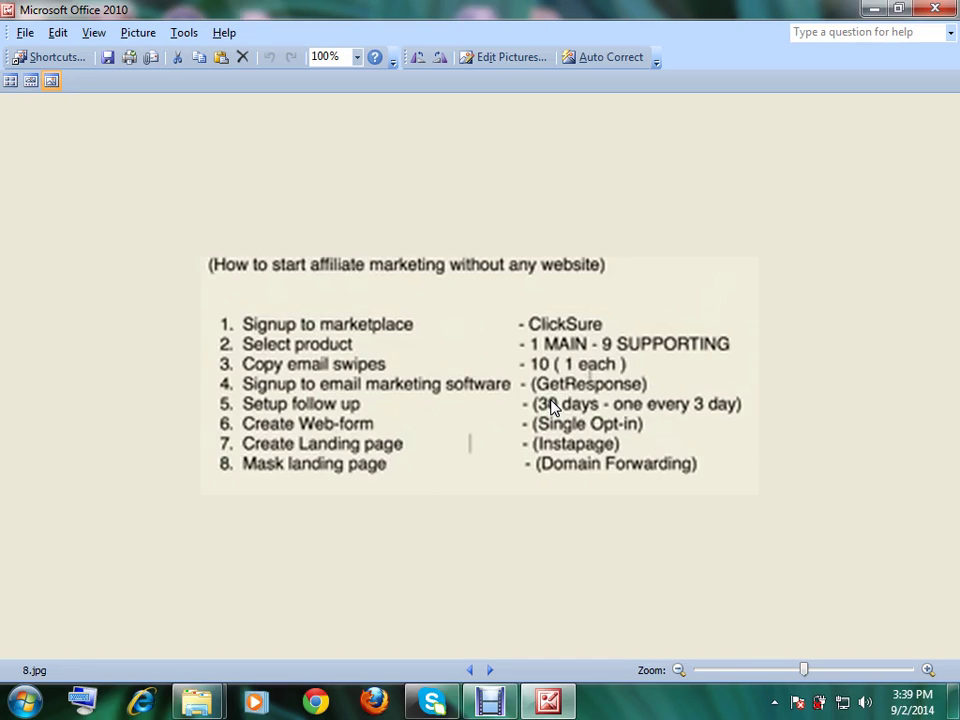
# Step forward through the affiliate images, cancelling the Delete File prompt to keep the image.
pyautogui.press('Right')
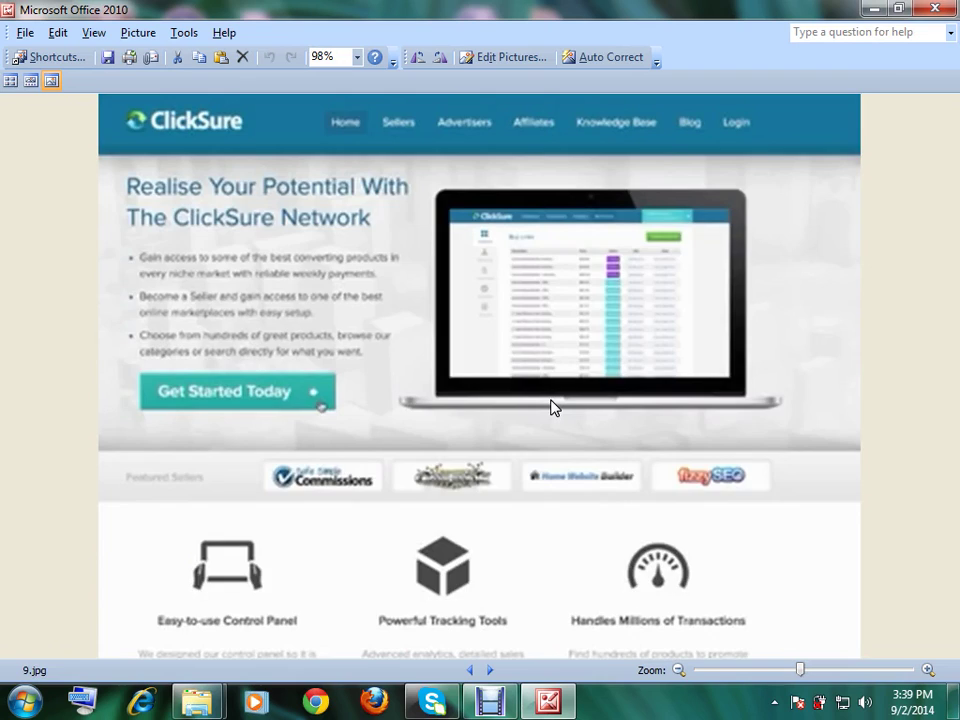
pyautogui.press('Right')
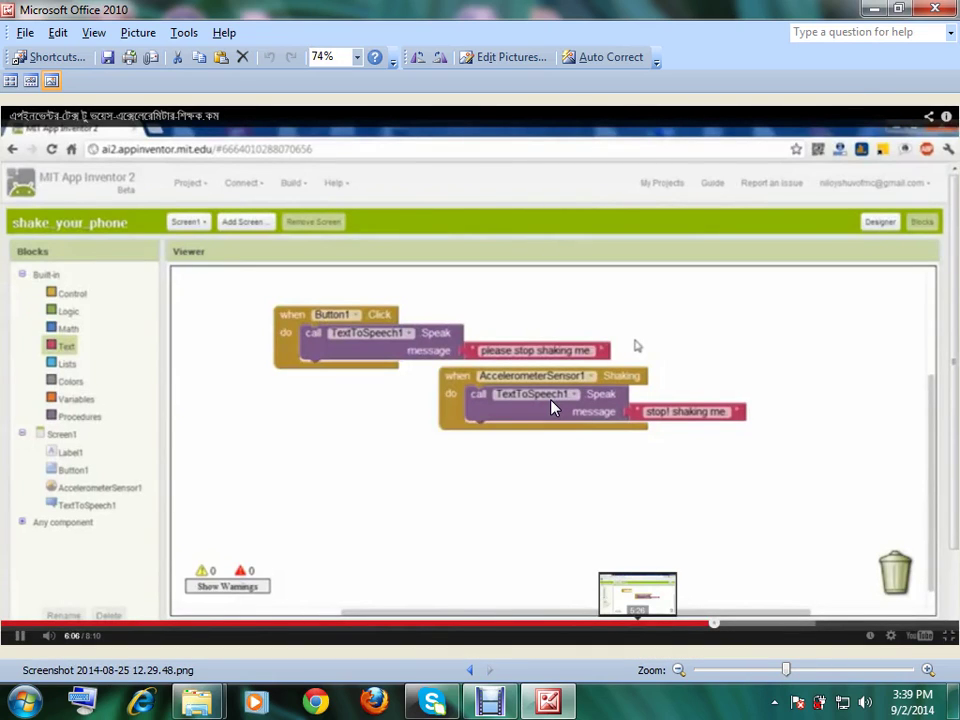
pyautogui.press('Delete')
pyautogui.press('Escape')
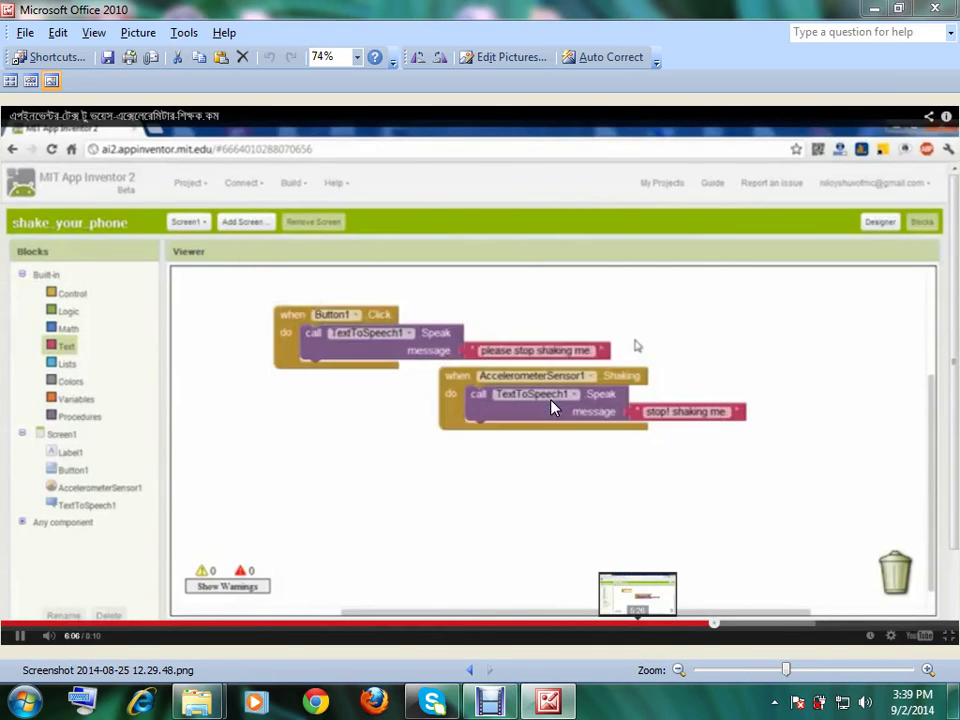
# Page back through 9.jpg, 2.jpg, 10.jpg and 0.jpg, then close Picture Manager.
pyautogui.press('Left')
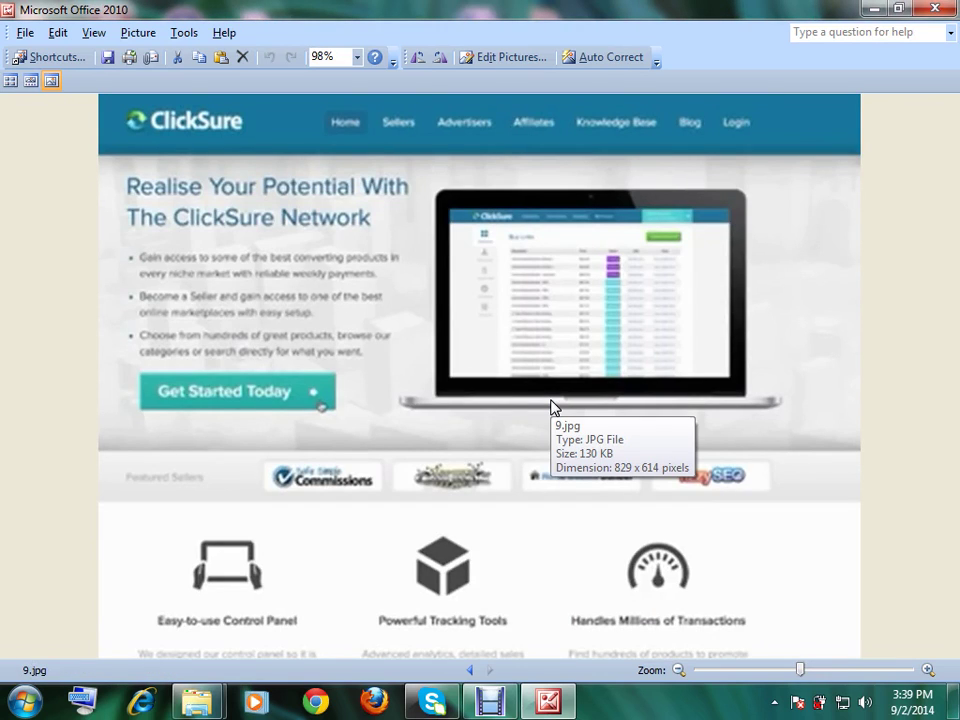
pyautogui.press('Left')
pyautogui.press('Left')
pyautogui.press('Left')
pyautogui.press('Left')
pyautogui.press('Left')
pyautogui.press('Left')
pyautogui.press('Left')
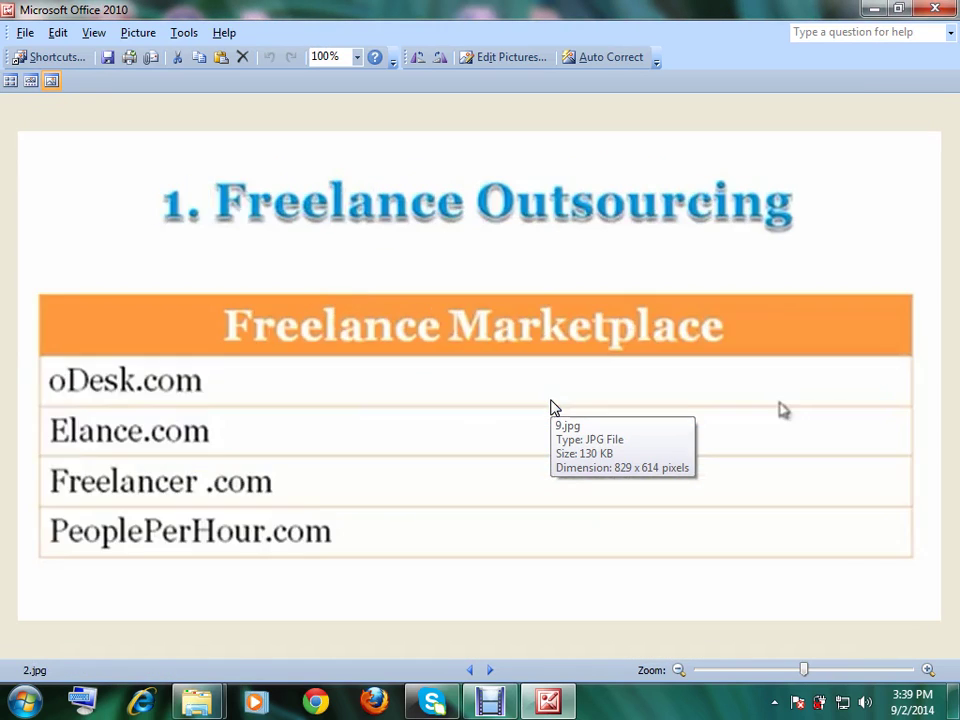
pyautogui.press('Left')
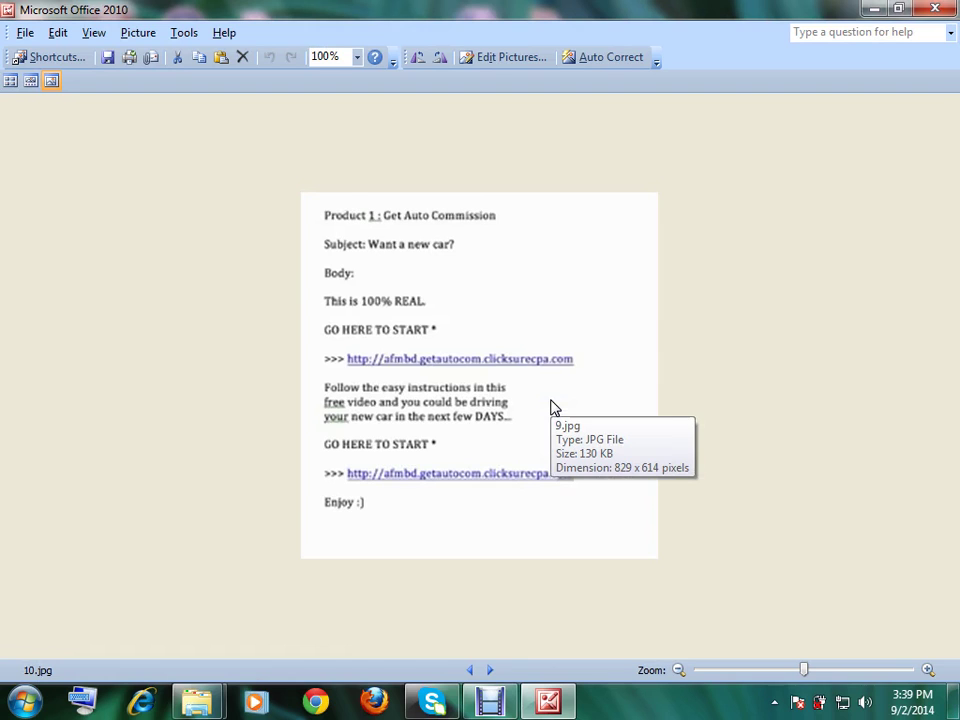
pyautogui.press('Right')
pyautogui.hotkey('alt', 'F4')
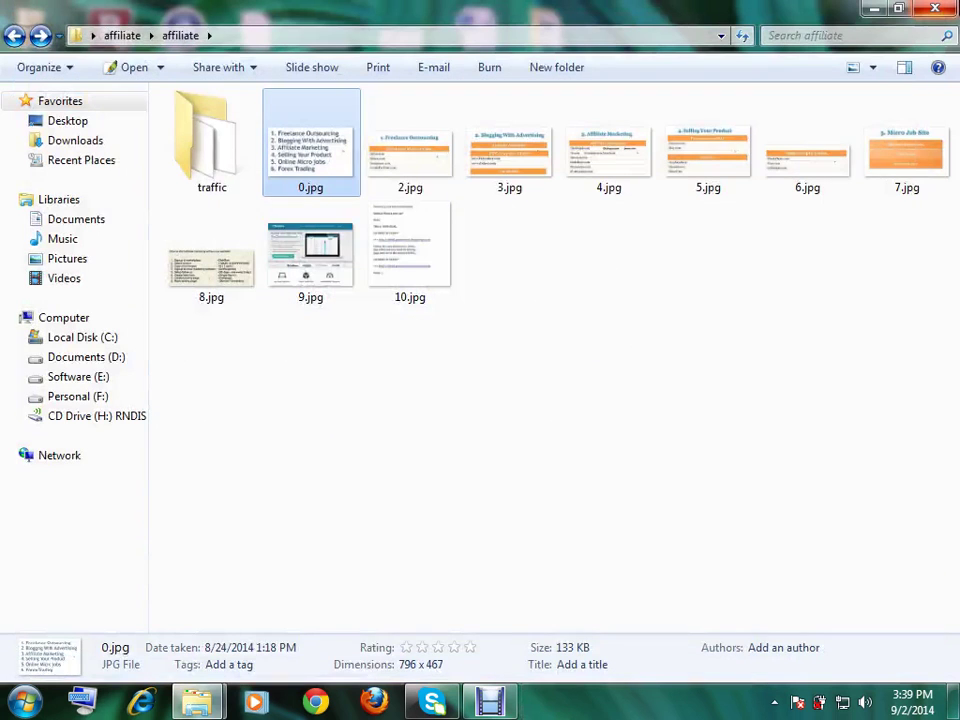
# Close the extra affiliate marketing folder window from the taskbar preview.
pyautogui.click(537, 507)
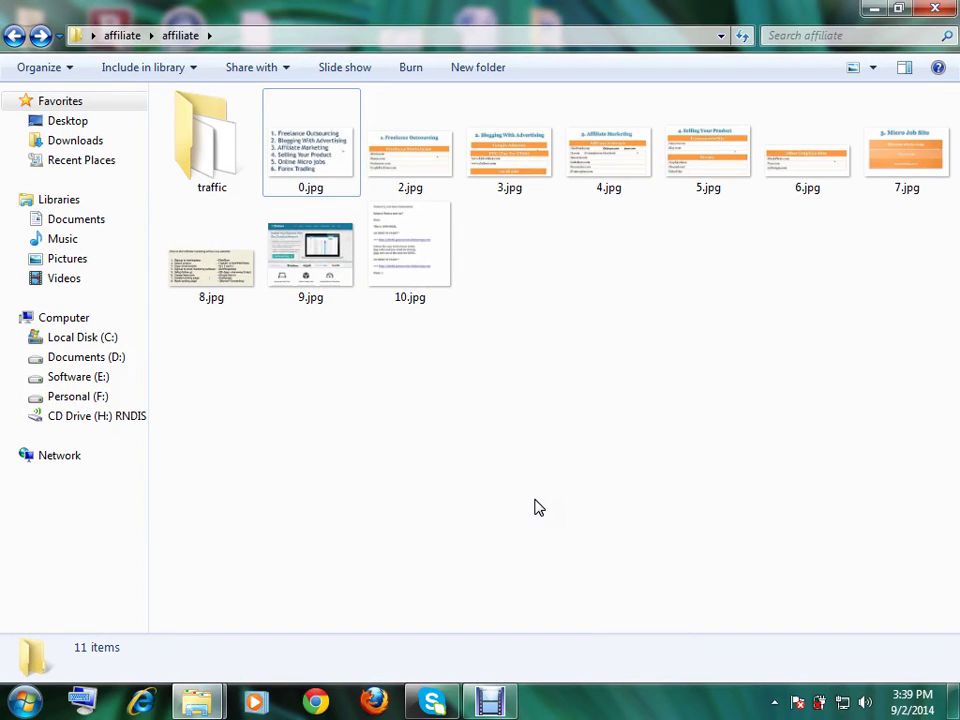
pyautogui.click(197, 700)
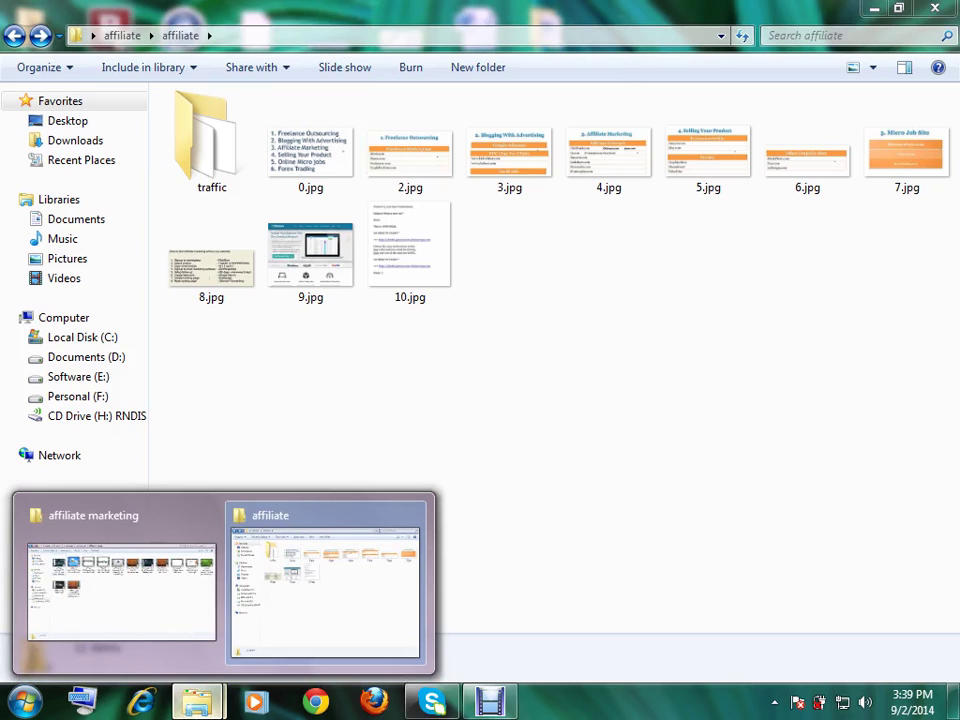
pyautogui.click(208, 516)
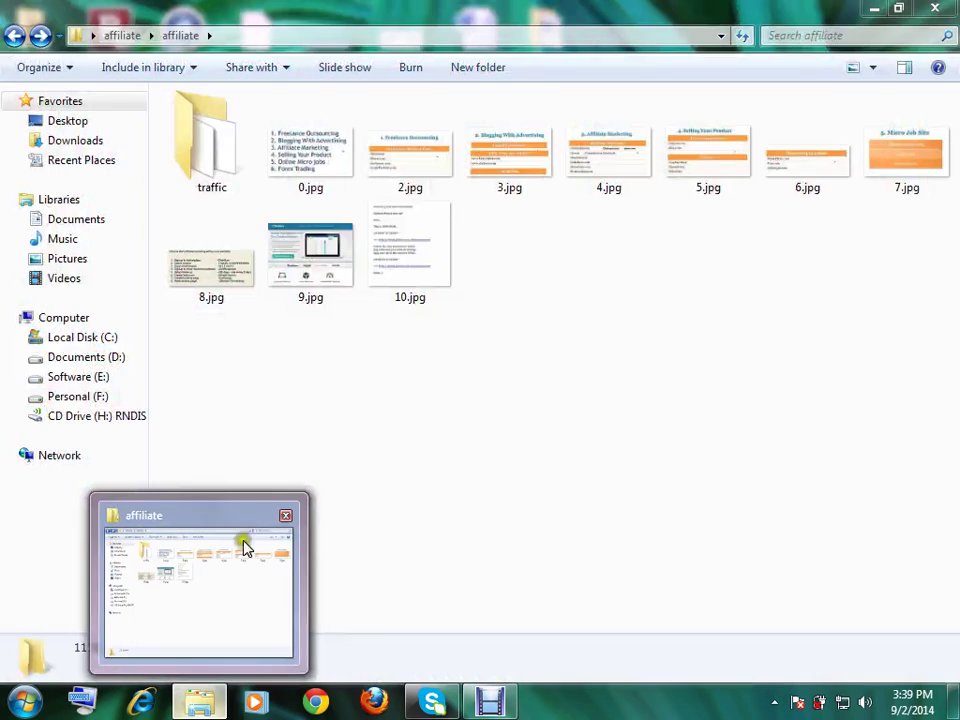
pyautogui.click(246, 560)
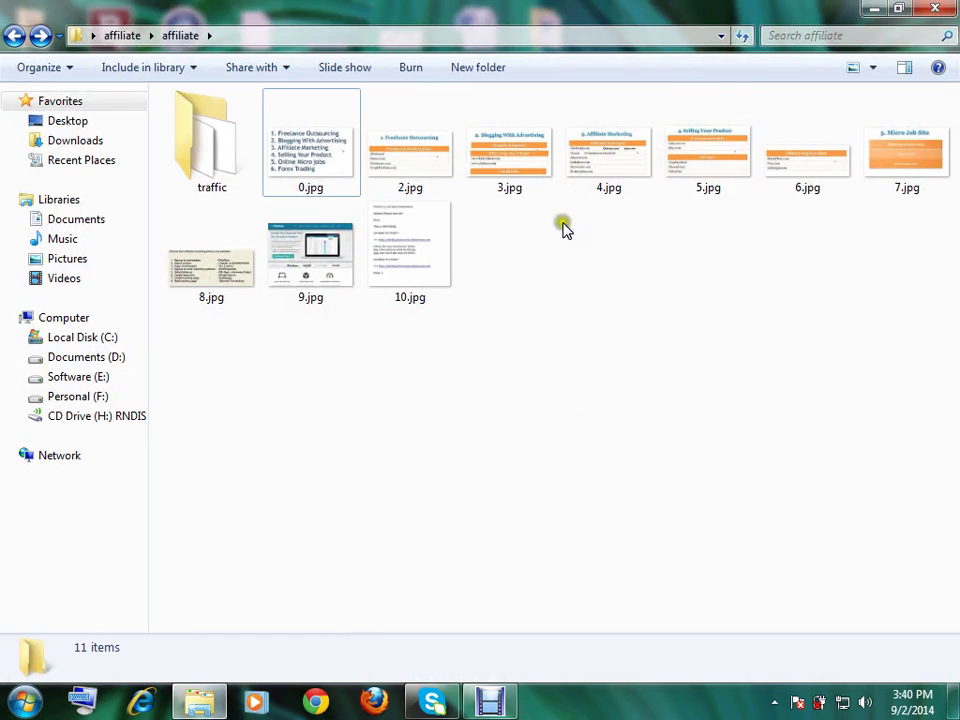
# Open 8.jpg with Microsoft Office 2010 Picture Manager and launch a Chrome window.
pyautogui.click(236, 294)
pyautogui.rightClick(233, 297)
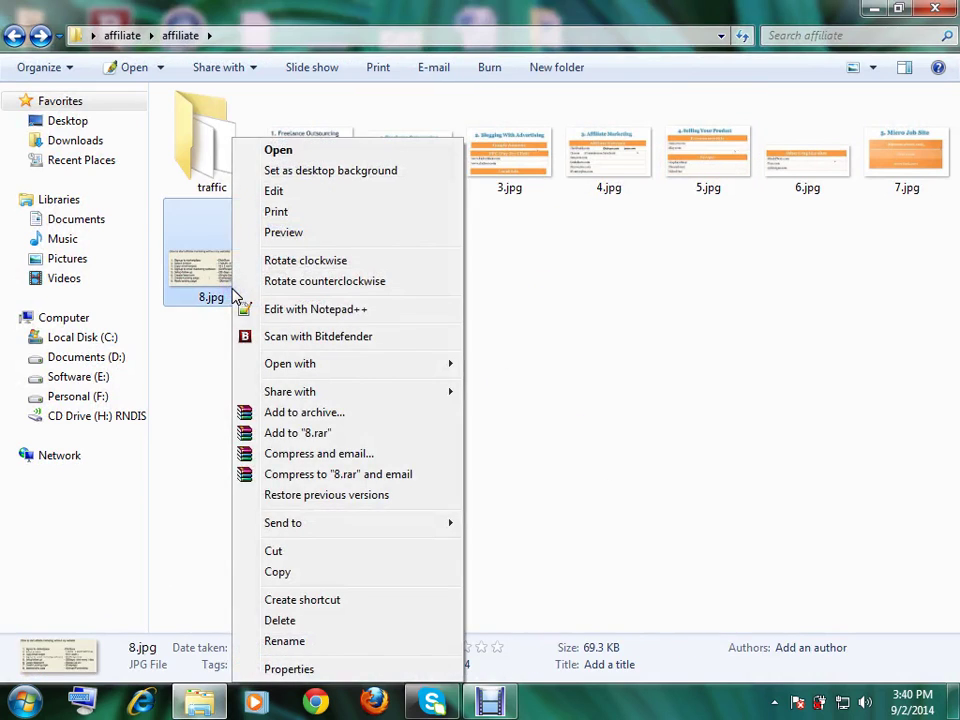
pyautogui.click(357, 368)
pyautogui.click(568, 386)
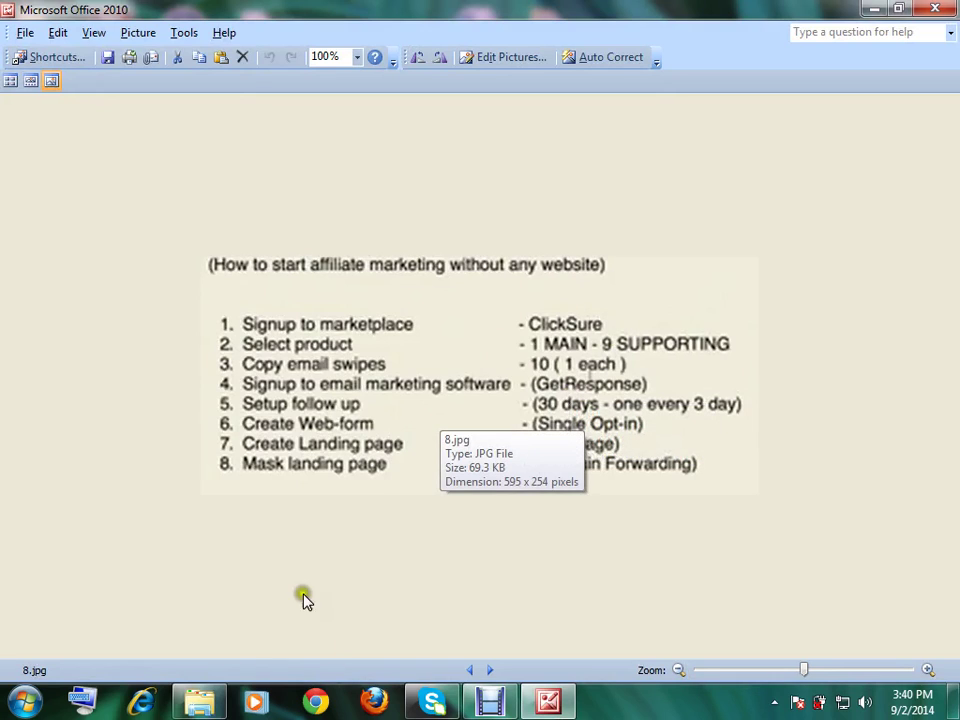
pyautogui.click(310, 703)
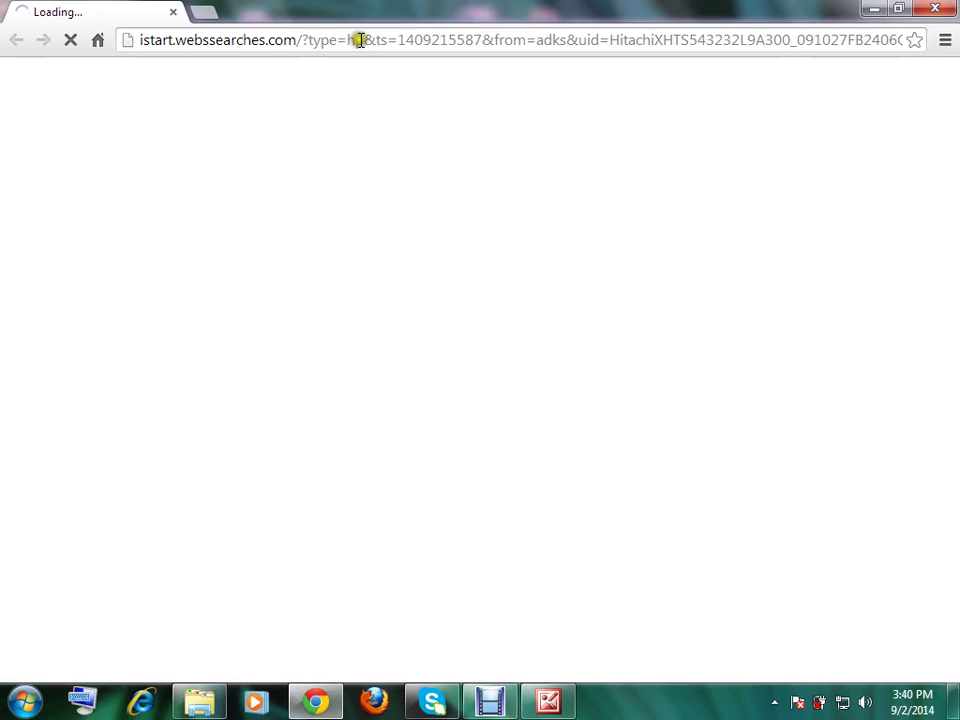
# Load clicksure.com in Chrome and choose Get Started Today.
pyautogui.click(360, 40)
pyautogui.write('clicksure.')
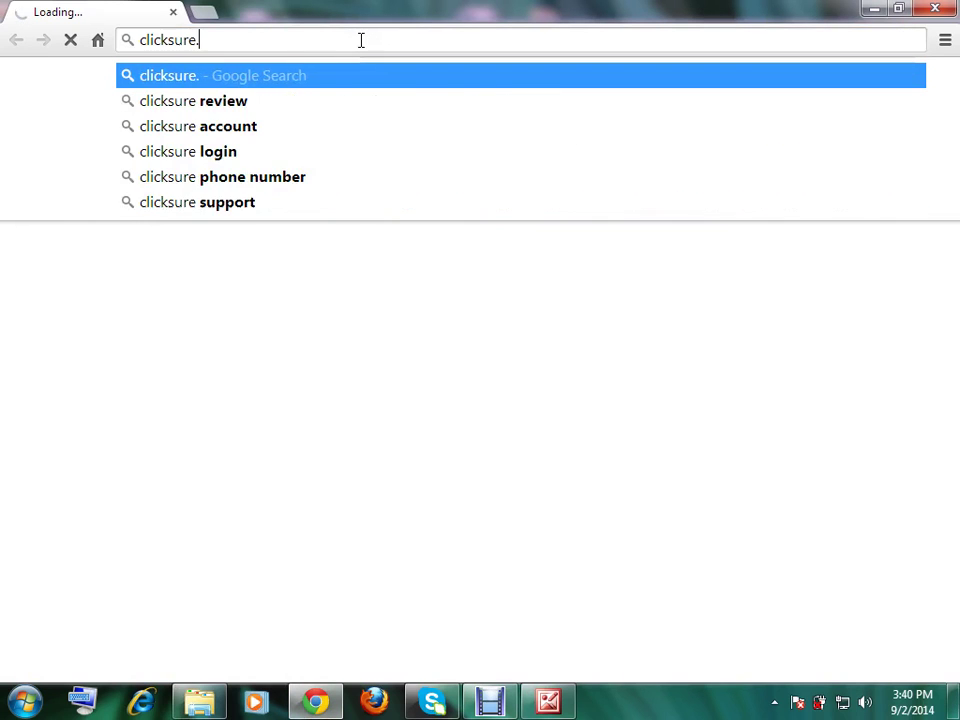
pyautogui.write('com')
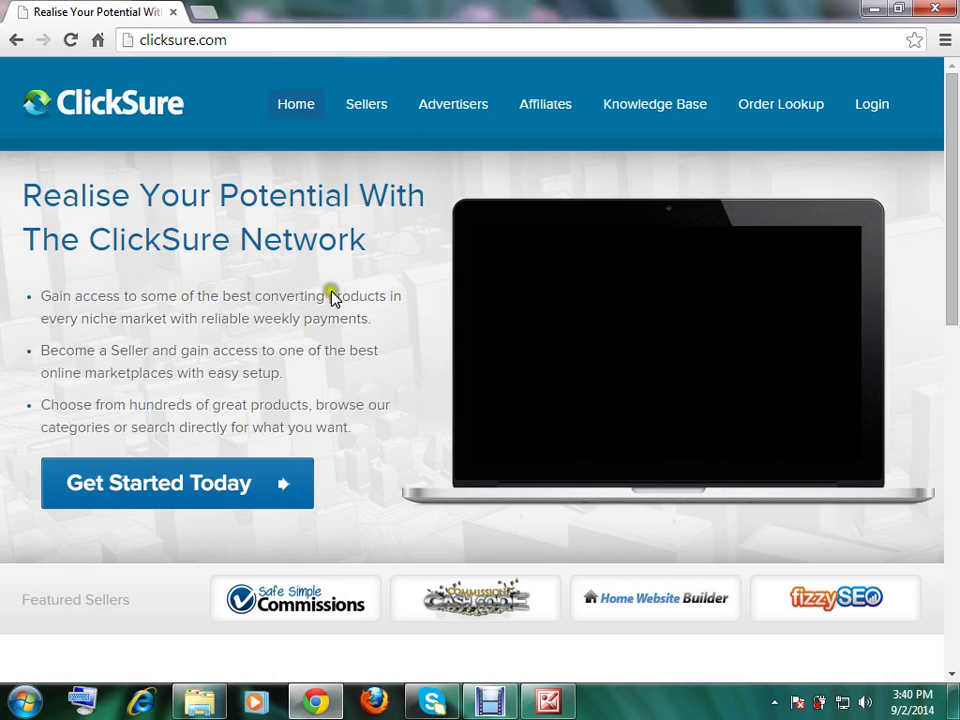
pyautogui.moveTo(952, 170)
pyautogui.mouseDown()
pyautogui.moveTo(952, 515)
pyautogui.moveTo(955, 172)
pyautogui.mouseUp()
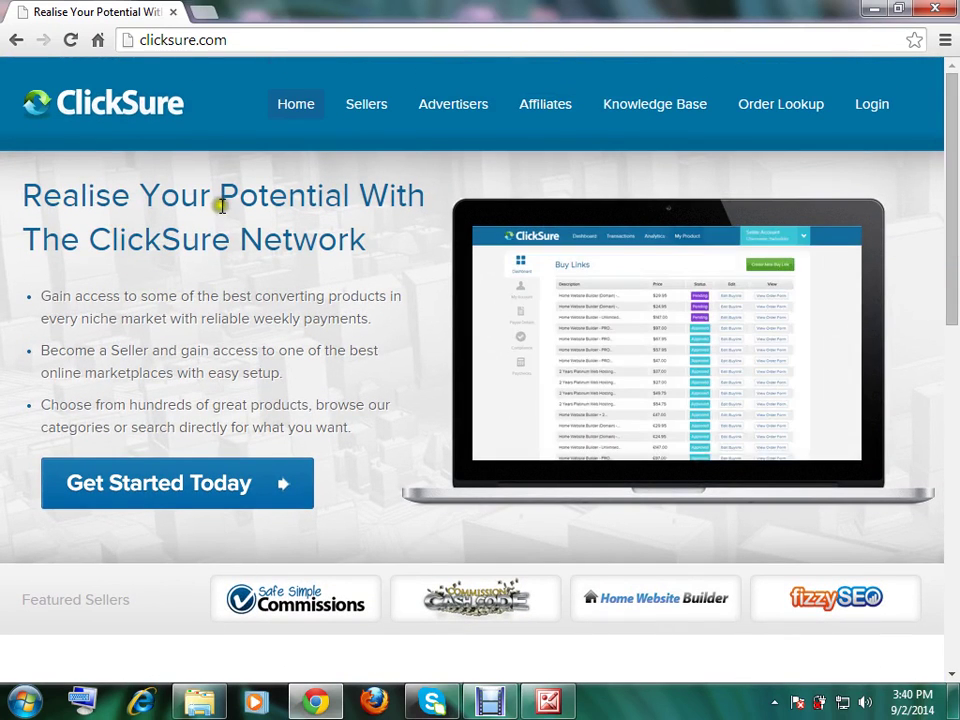
pyautogui.click(110, 488)
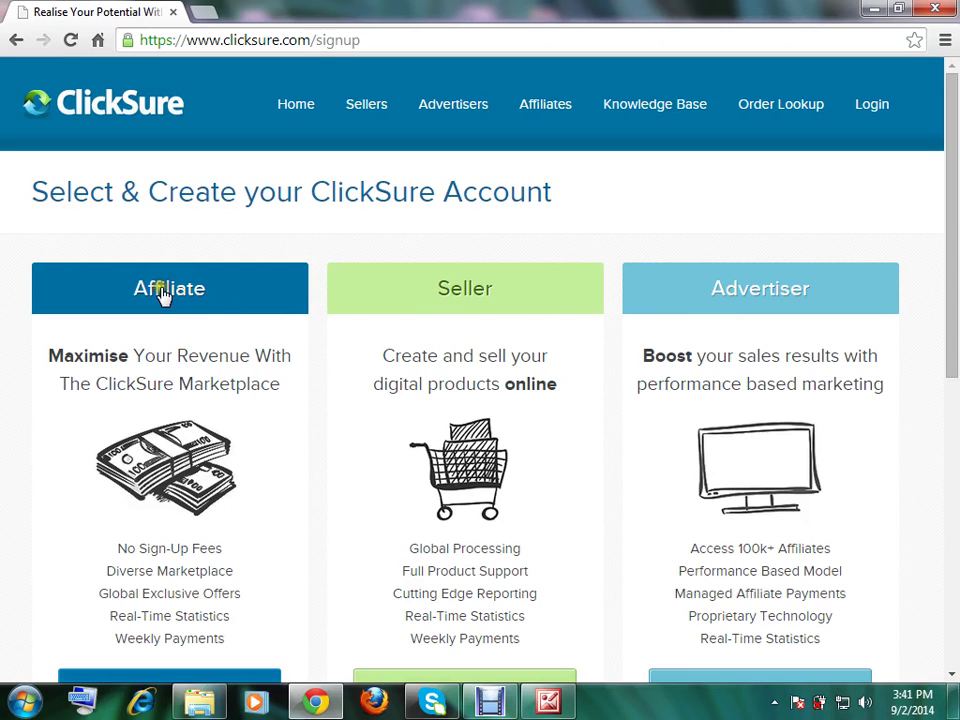
# Scroll down and choose Sign up under Affiliate.
pyautogui.moveTo(953, 217); pyautogui.dragTo(955, 303)
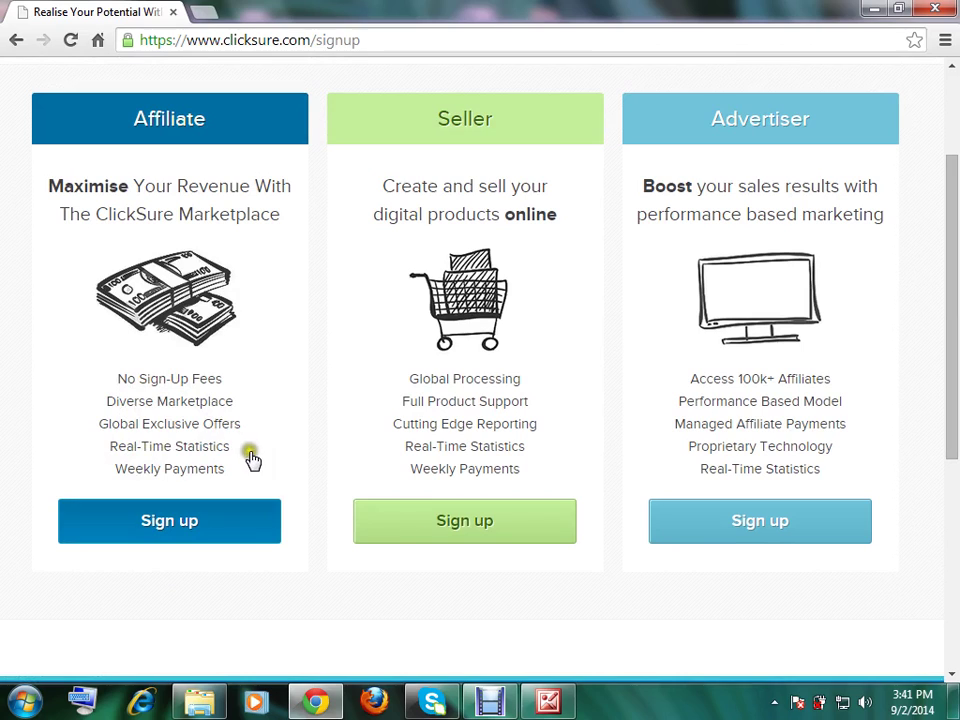
pyautogui.click(173, 522)
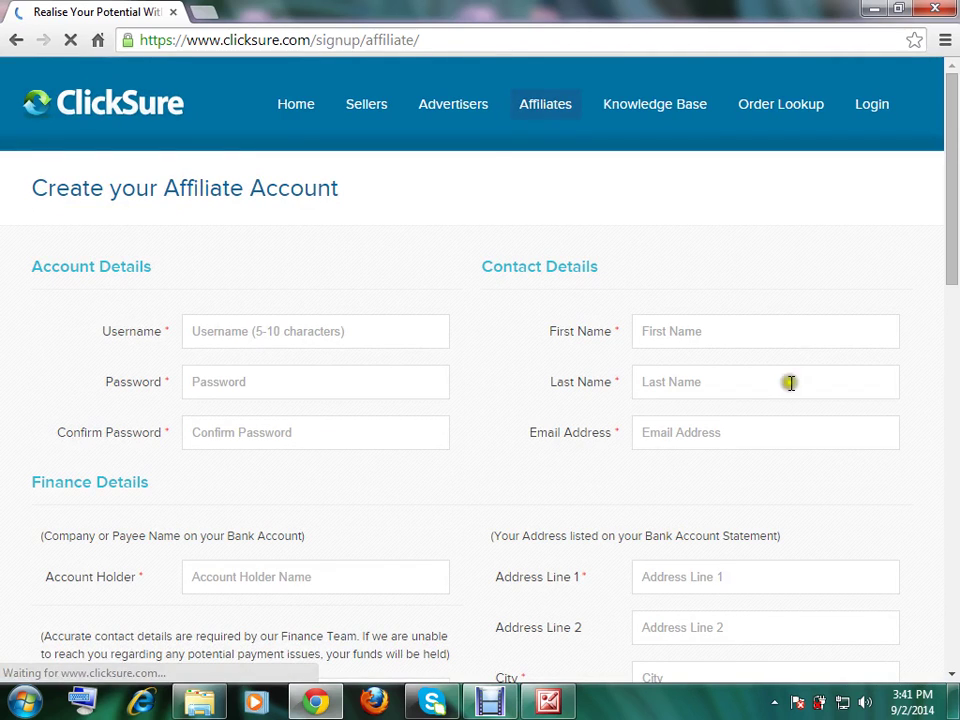
# Enter the account username and type the account password.
pyautogui.moveTo(956, 204)
pyautogui.mouseDown()
pyautogui.moveTo(955, 459)
pyautogui.moveTo(955, 209)
pyautogui.mouseUp()
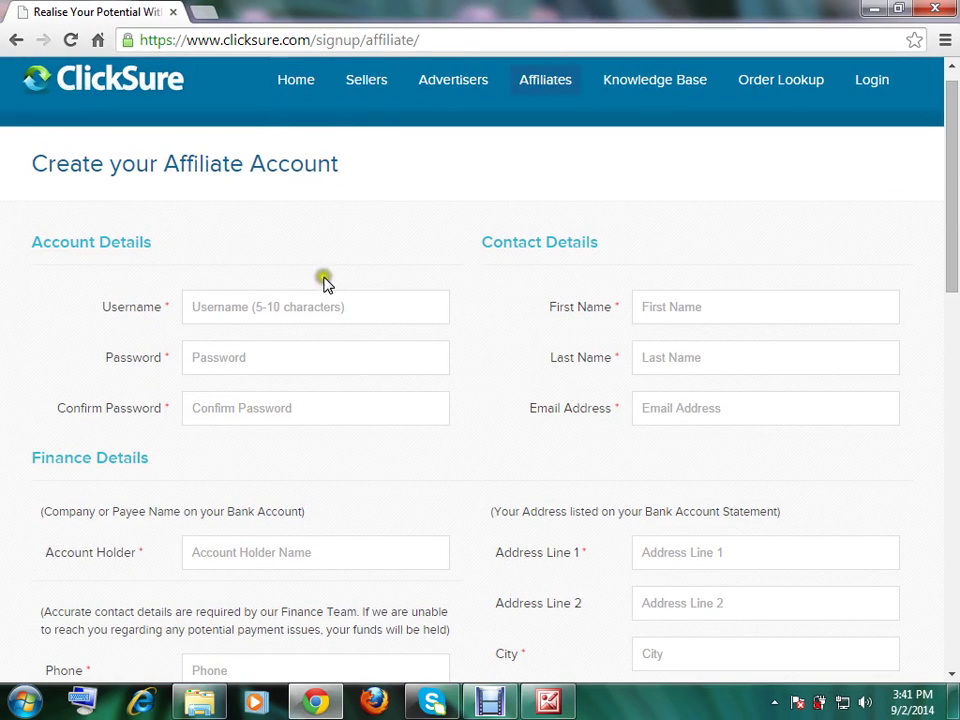
pyautogui.click(318, 316)
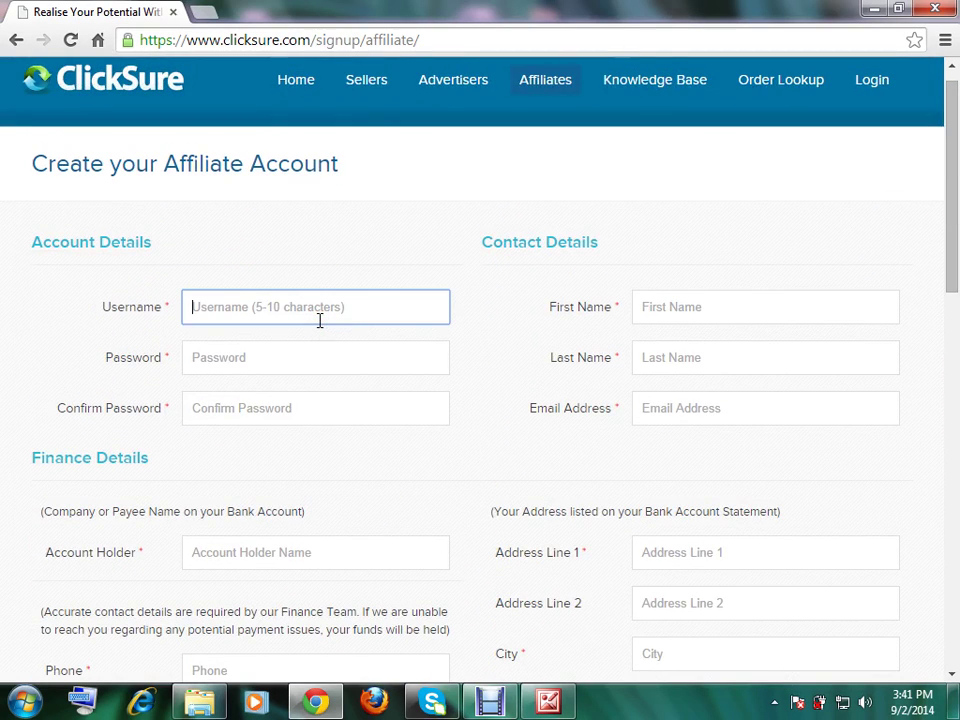
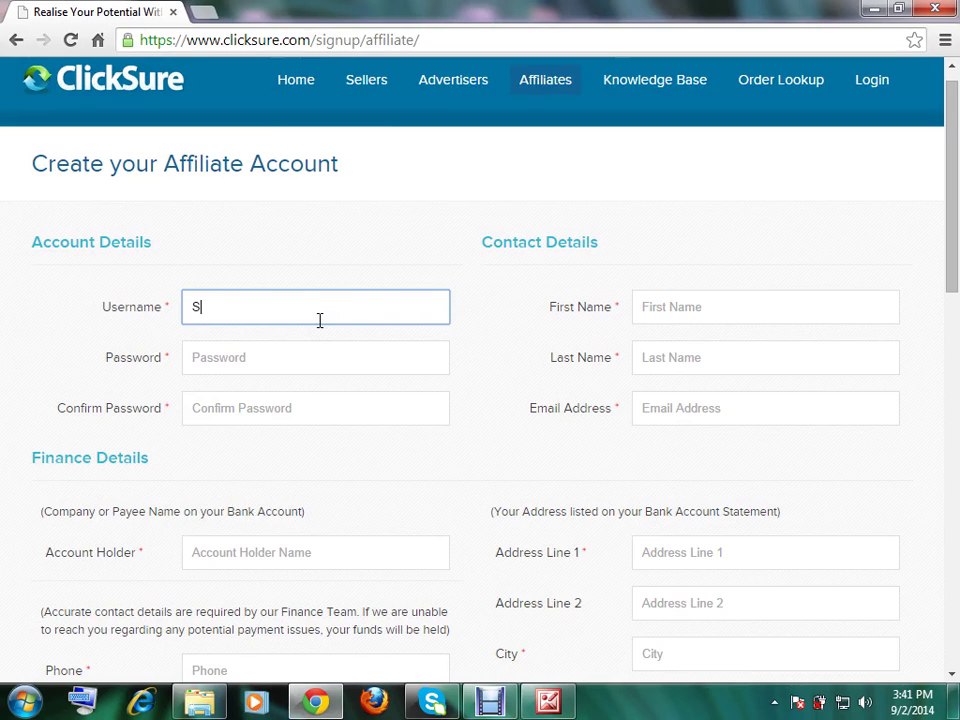
pyautogui.press('Tab')
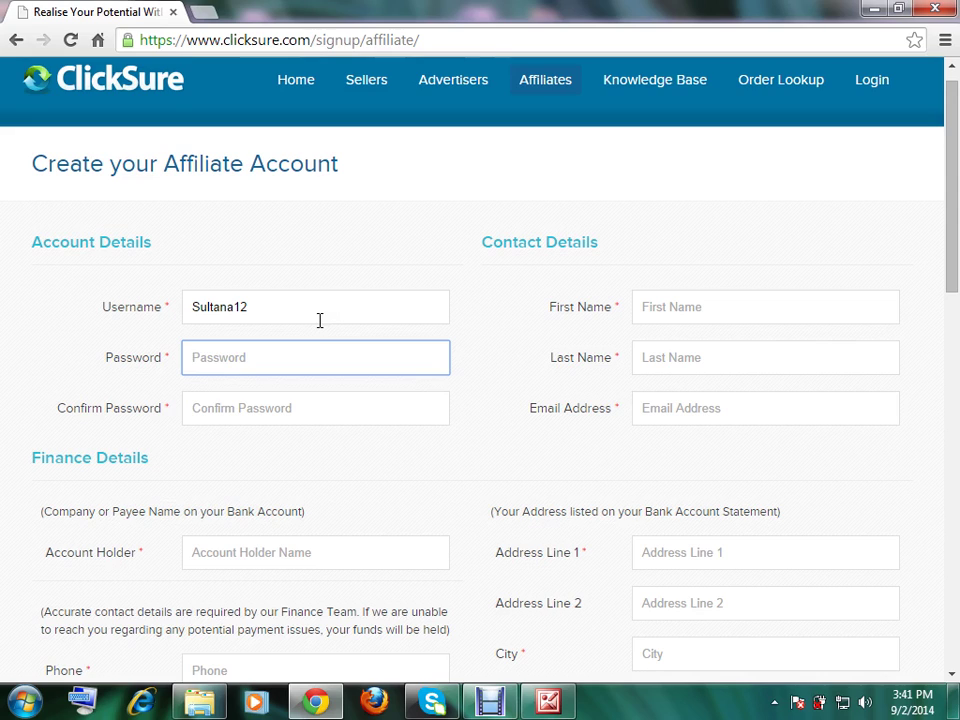
pyautogui.write('••••••••••••')
pyautogui.press('Tab')
pyautogui.write('••••••••••••')
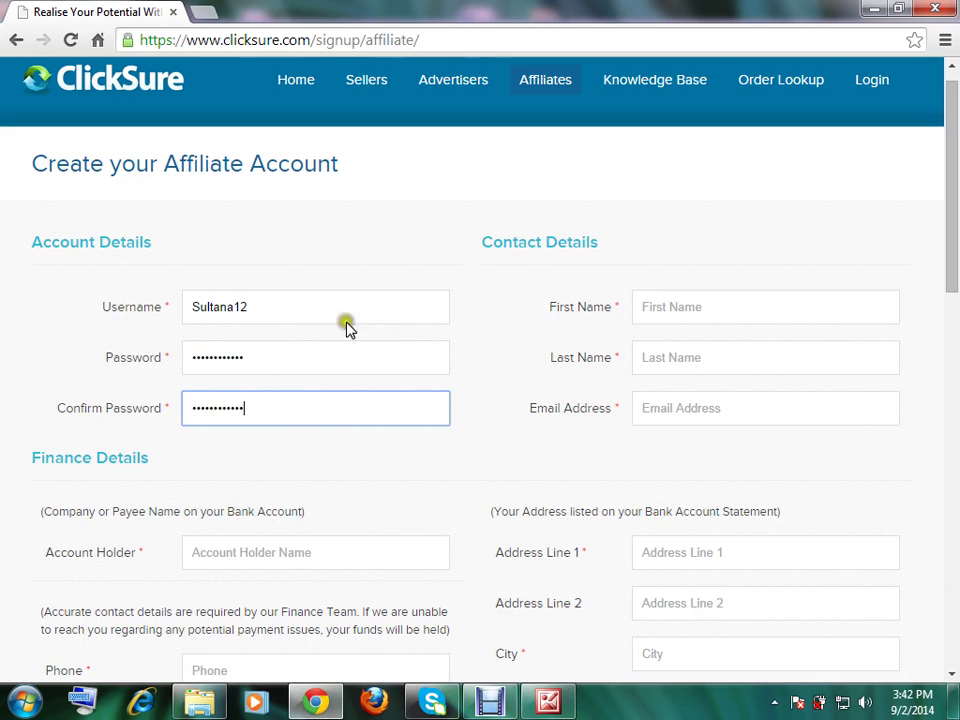
# Fill in the first name, last name and e-mail address, then scroll to Finance Details.
pyautogui.click(690, 303)
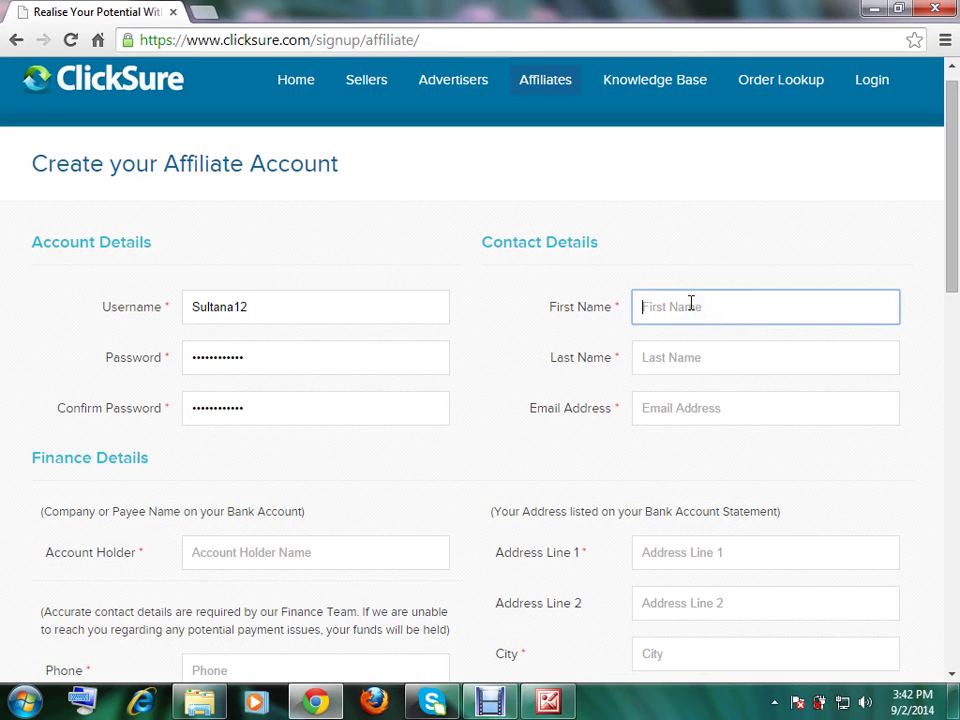
pyautogui.press('Tab')
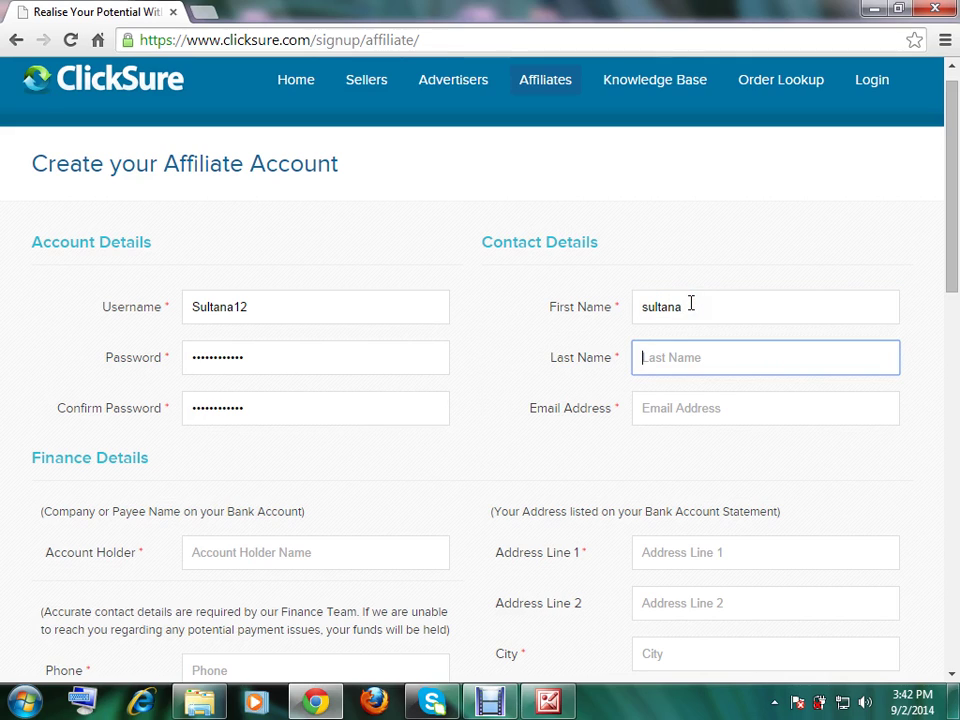
pyautogui.press('Tab')
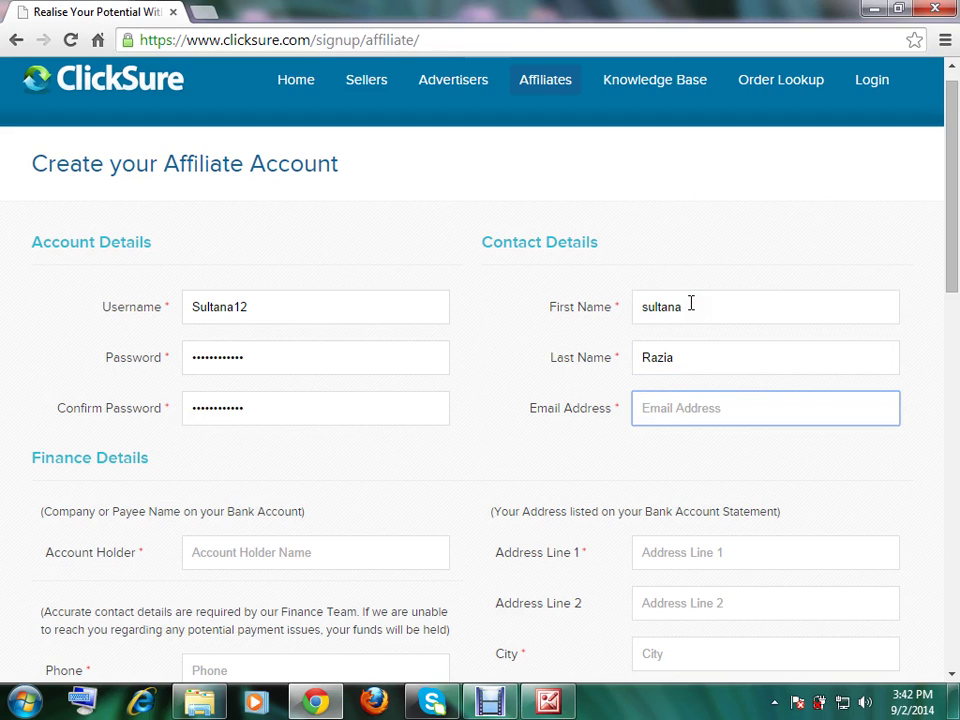
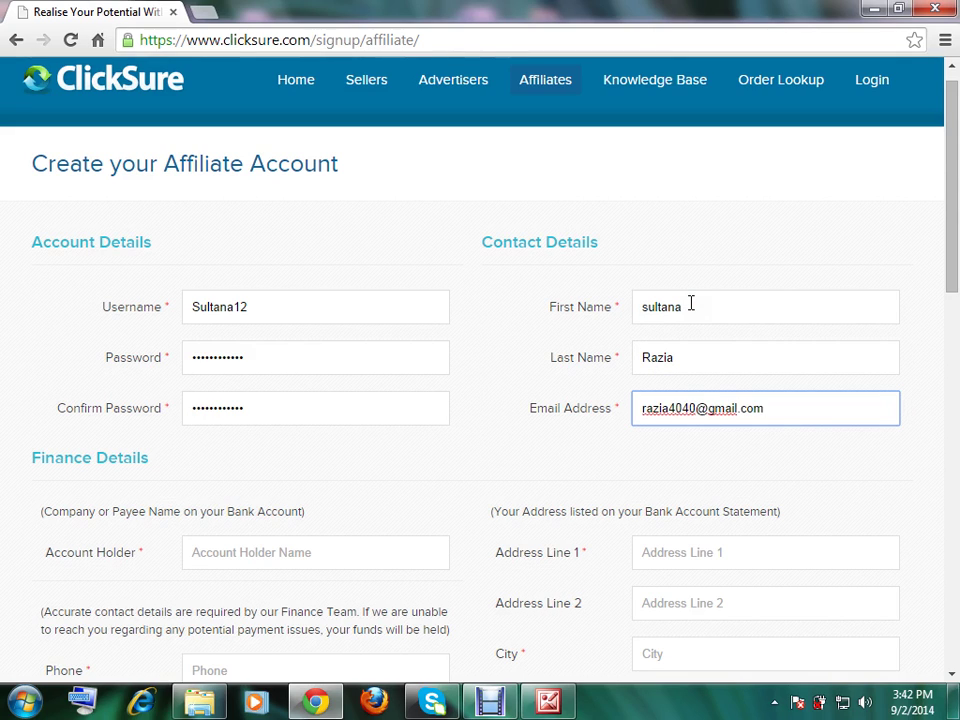
pyautogui.moveTo(953, 250); pyautogui.dragTo(954, 342)
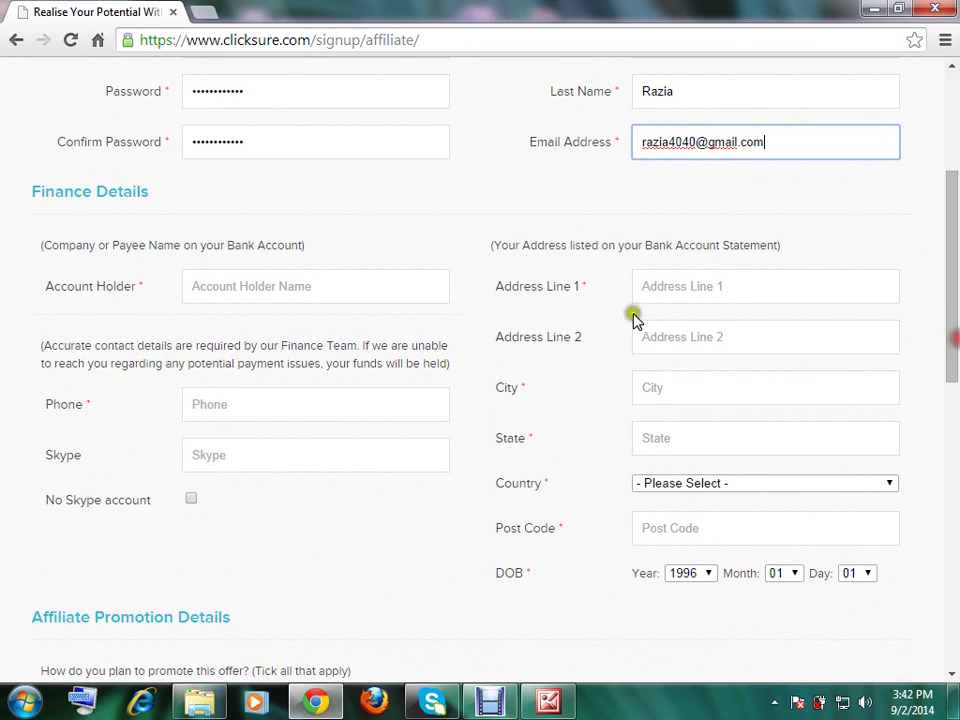
# Enter the bank account holder's full name.
pyautogui.click(344, 292)
pyautogui.write('R')
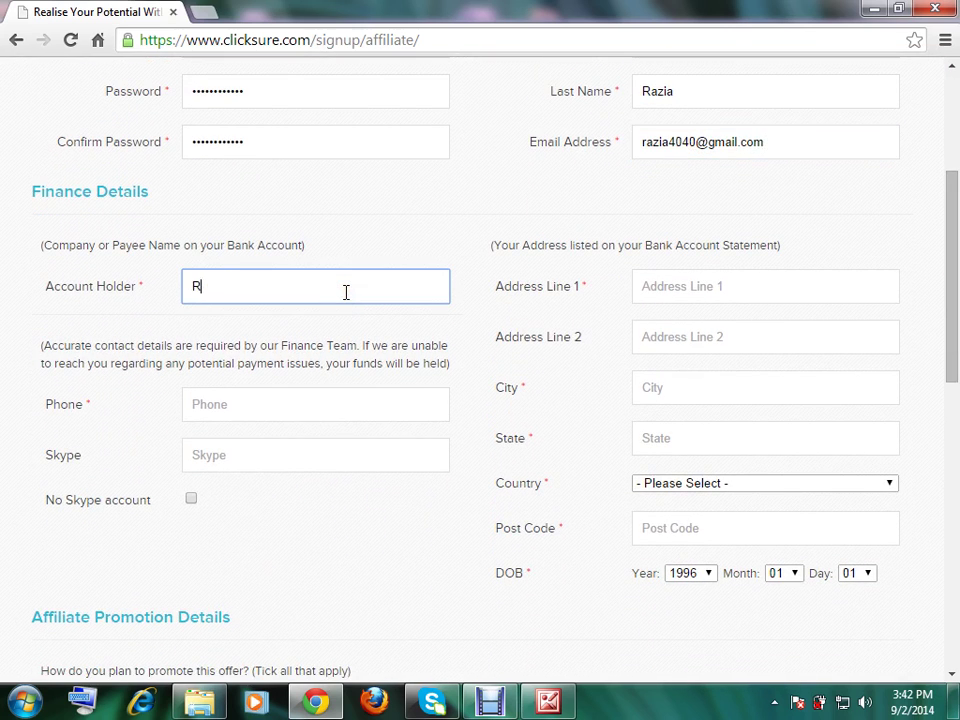
pyautogui.press('BackSpace')
pyautogui.click(272, 360)
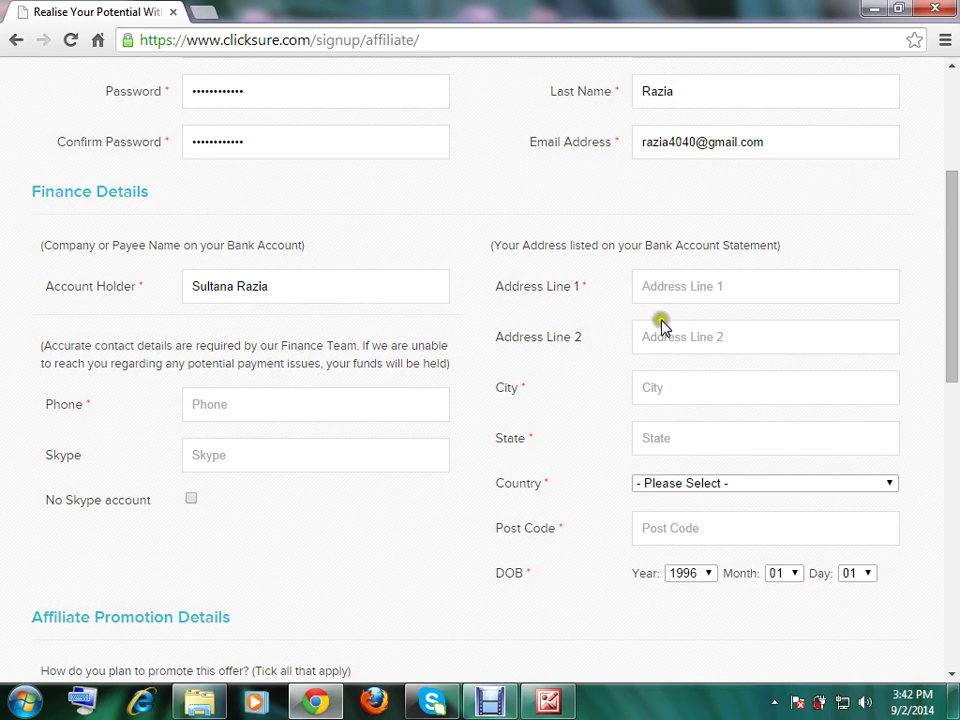
# Fill in both bank-statement address lines.
pyautogui.click(688, 295)
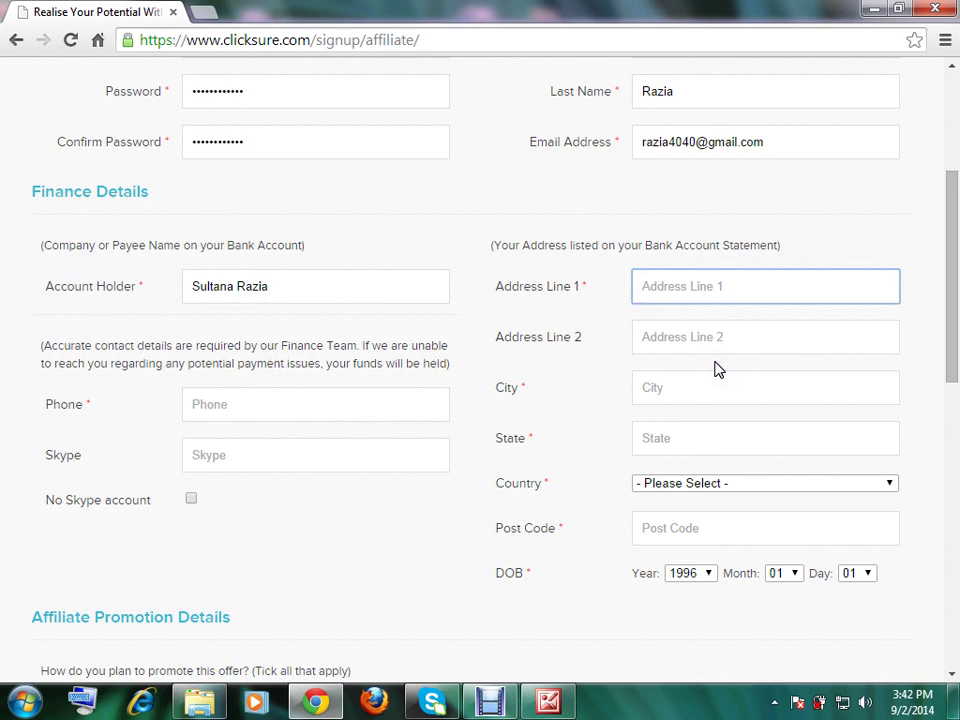
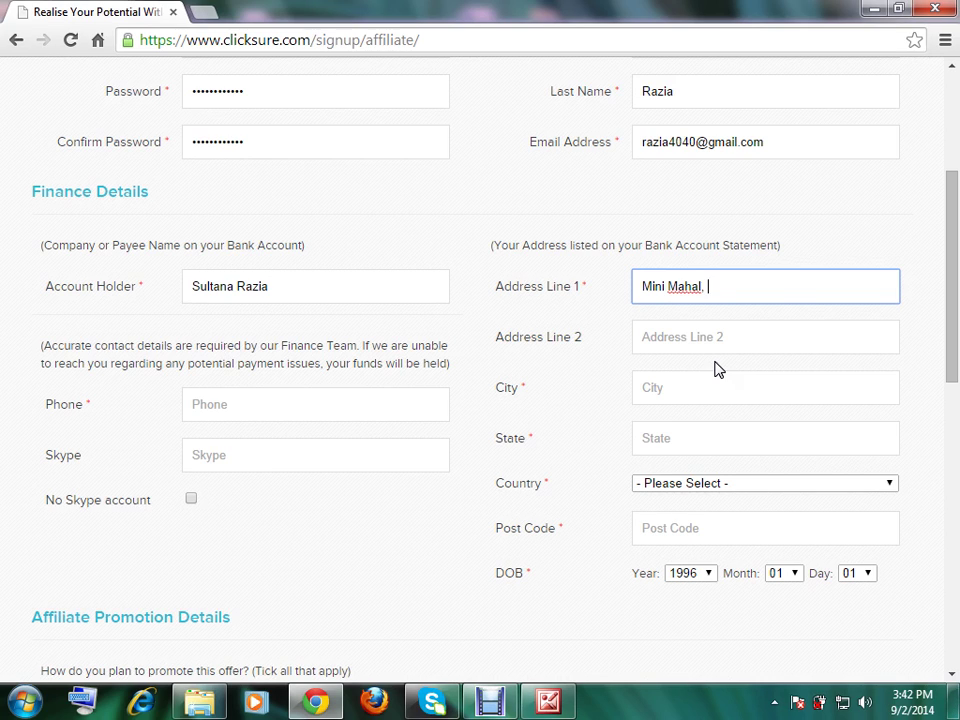
pyautogui.press('Tab')
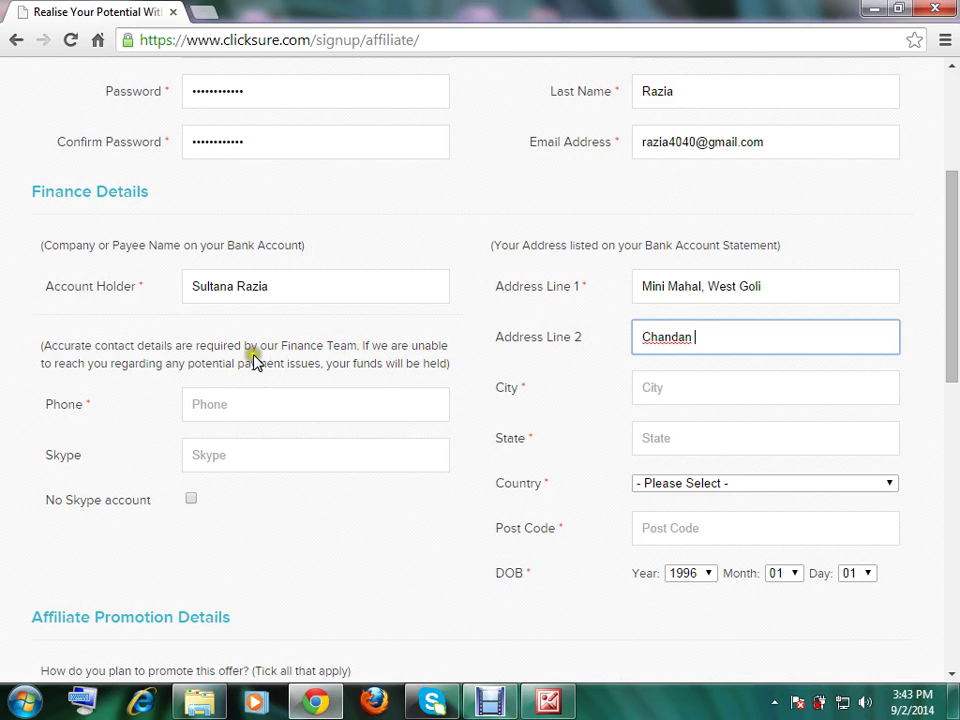
pyautogui.click(189, 362)
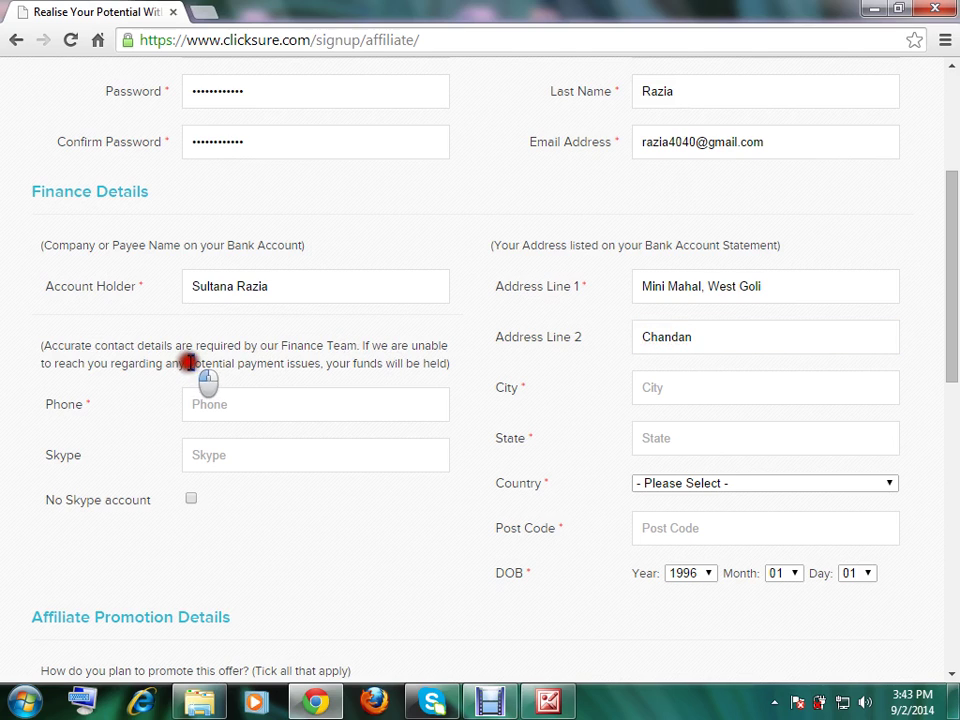
pyautogui.click(704, 341)
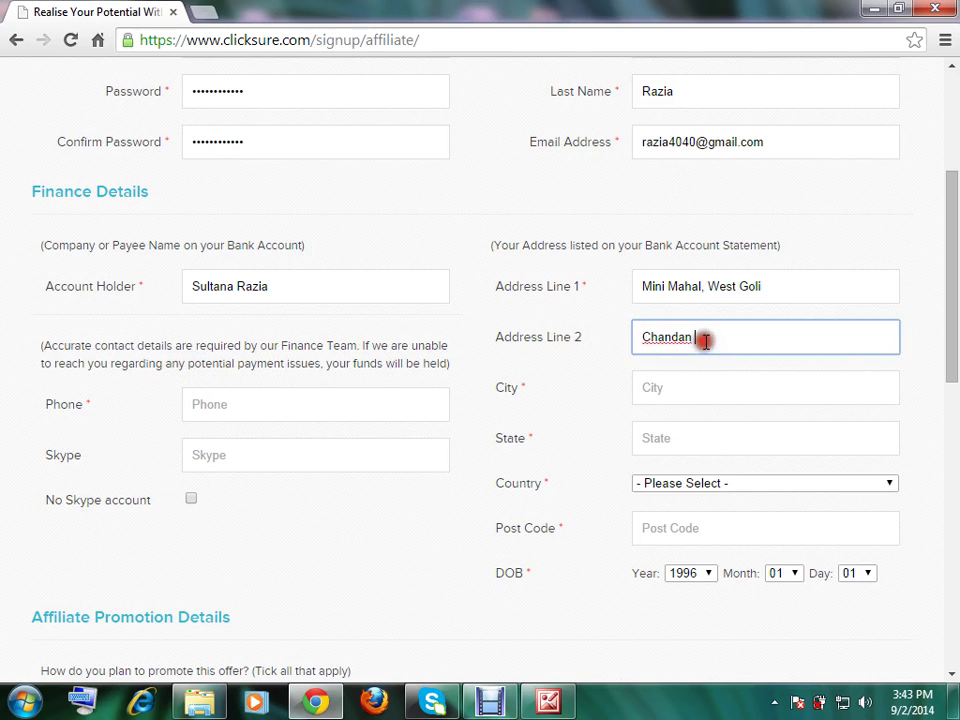
# Enter the city and state, choose Bangladesh as the country, and add the post code.
pyautogui.click(709, 381)
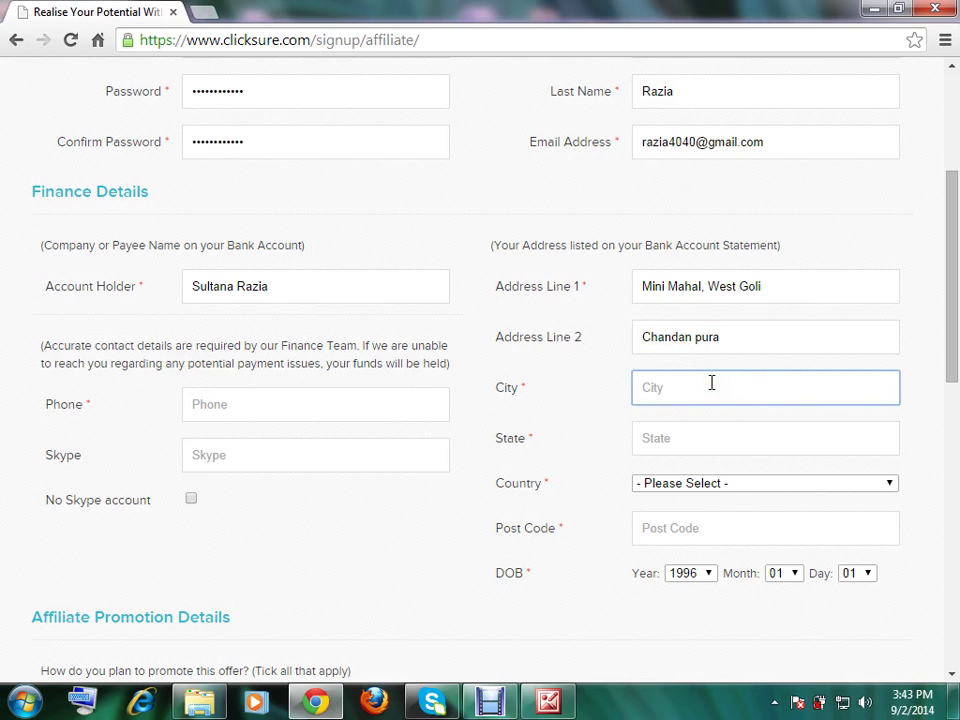
pyautogui.write('Chittagong')
pyautogui.press('Tab')
pyautogui.write('ban')
pyautogui.press('Tab')
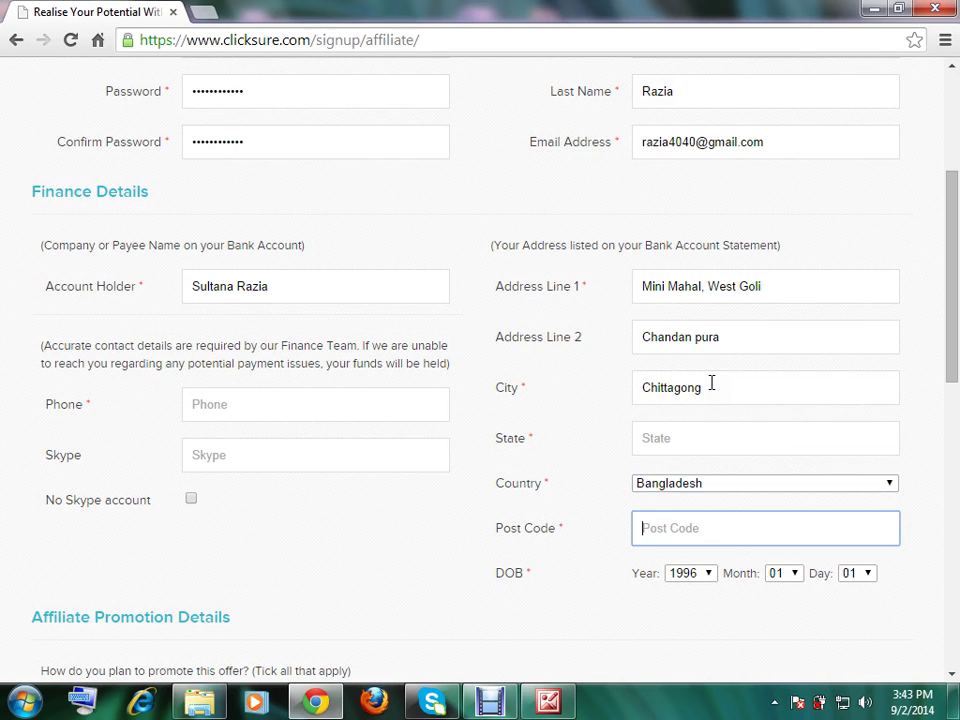
pyautogui.click(664, 439)
pyautogui.write('Ch')
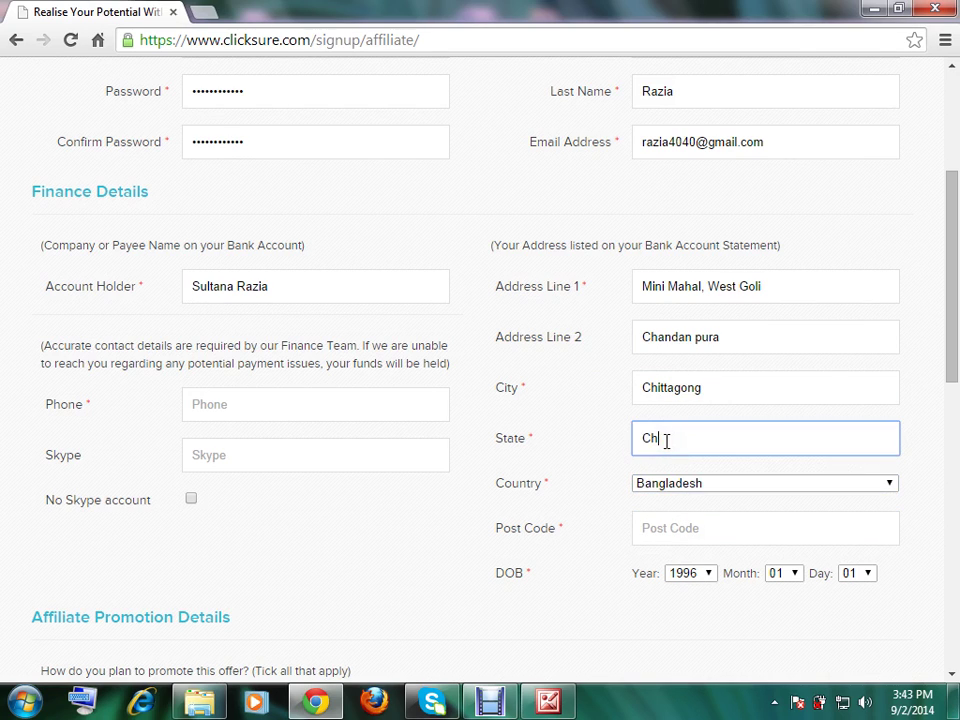
pyautogui.write('ittagong')
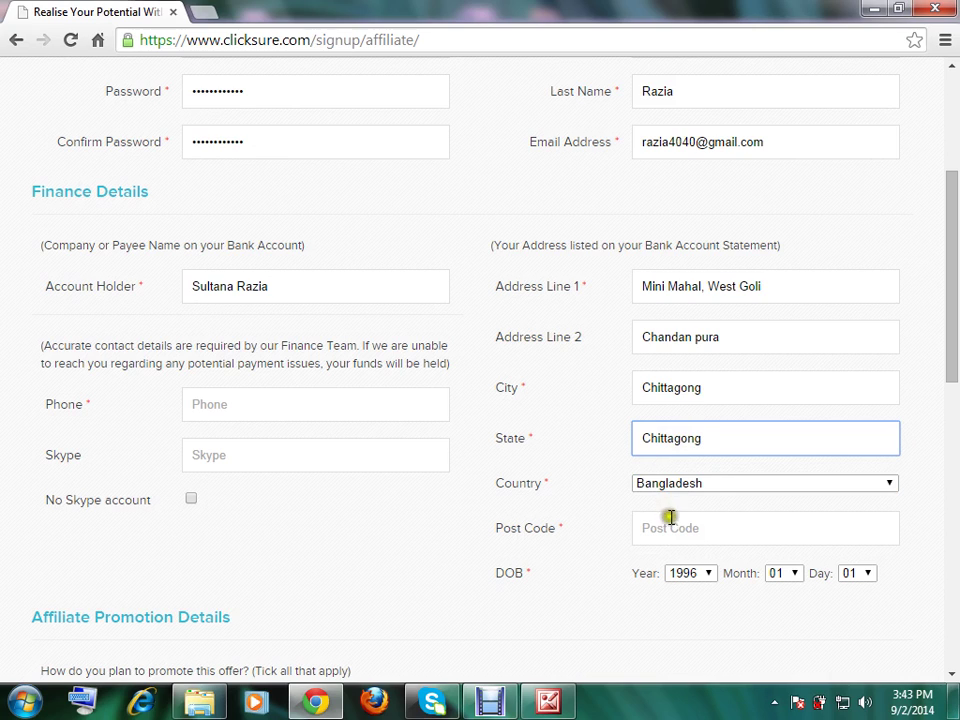
pyautogui.click(671, 525)
pyautogui.write('3203')
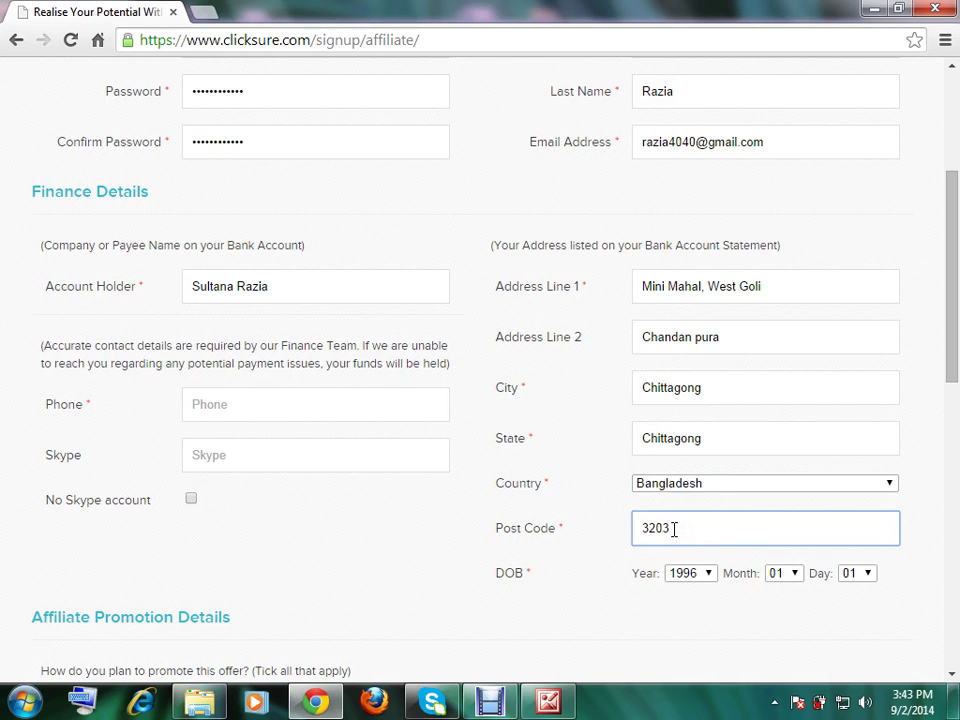
# Set the date of birth using the Year, Month and Day dropdowns.
pyautogui.click(699, 582)
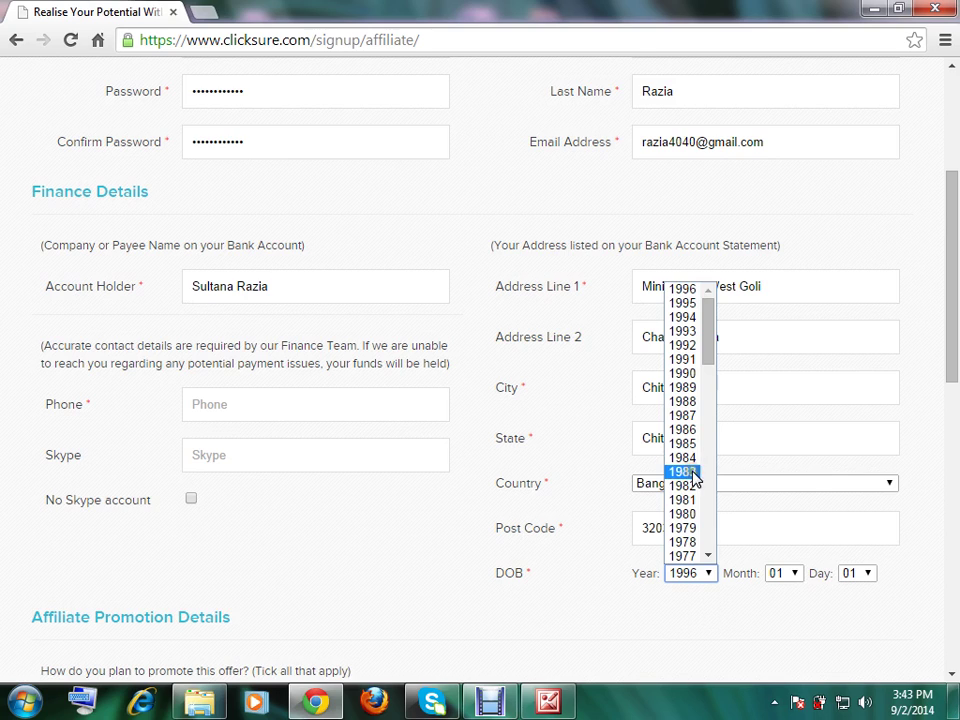
pyautogui.click(688, 554)
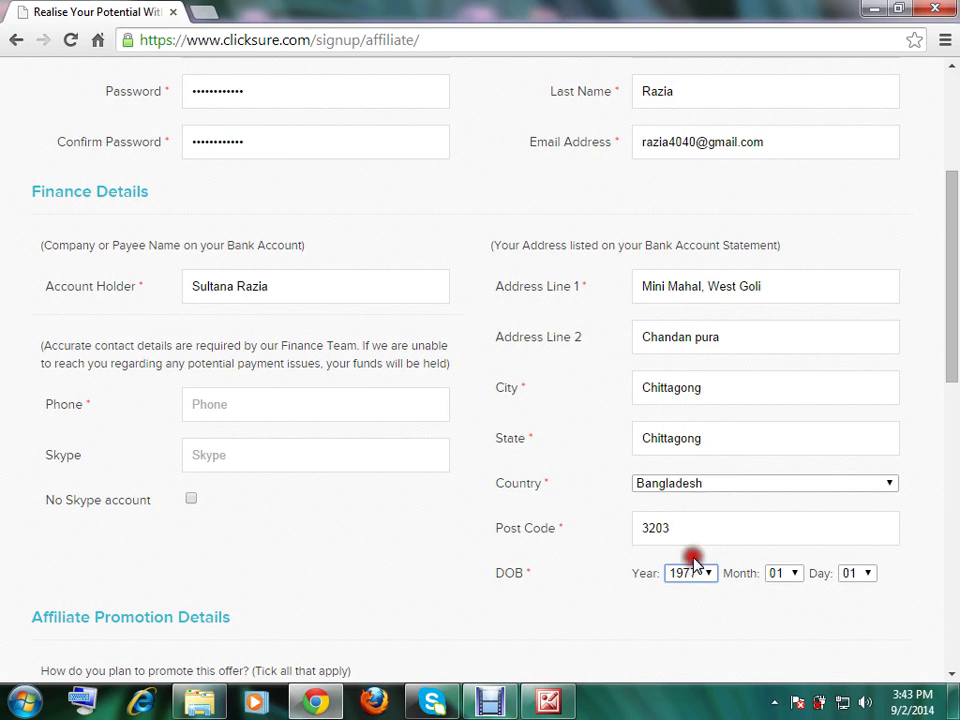
pyautogui.click(789, 574)
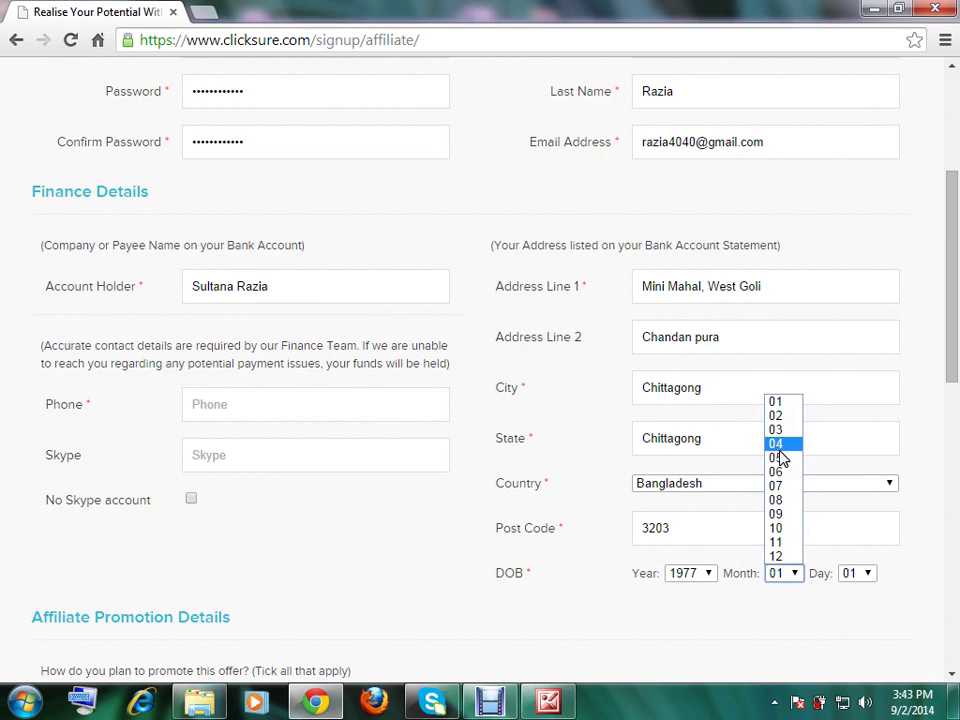
pyautogui.click(779, 457)
pyautogui.click(783, 530)
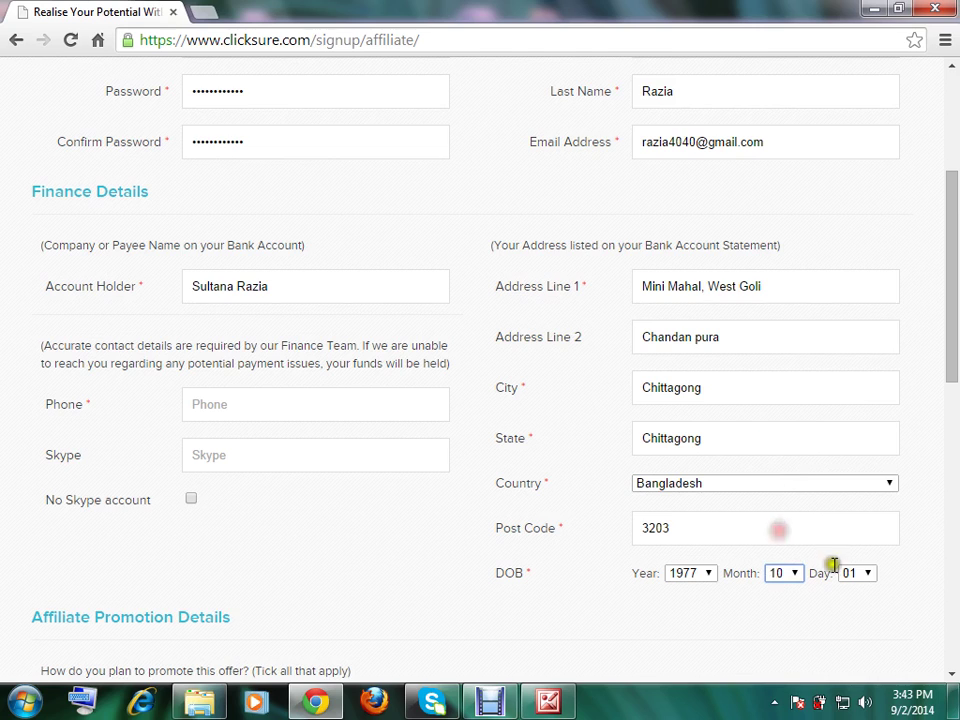
pyautogui.click(845, 574)
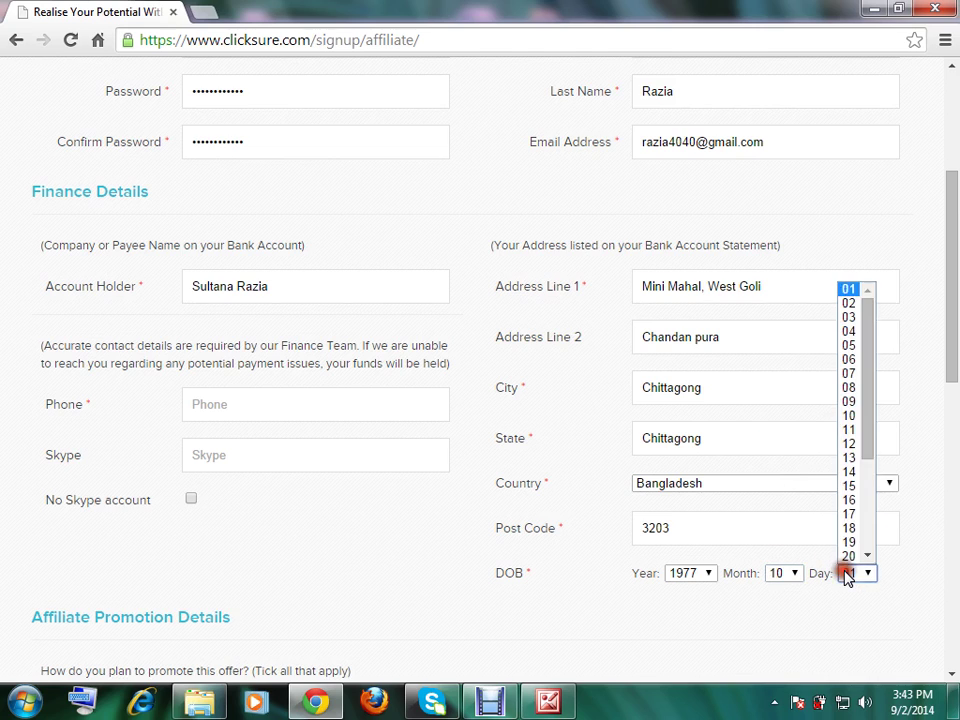
pyautogui.click(849, 515)
pyautogui.click(297, 406)
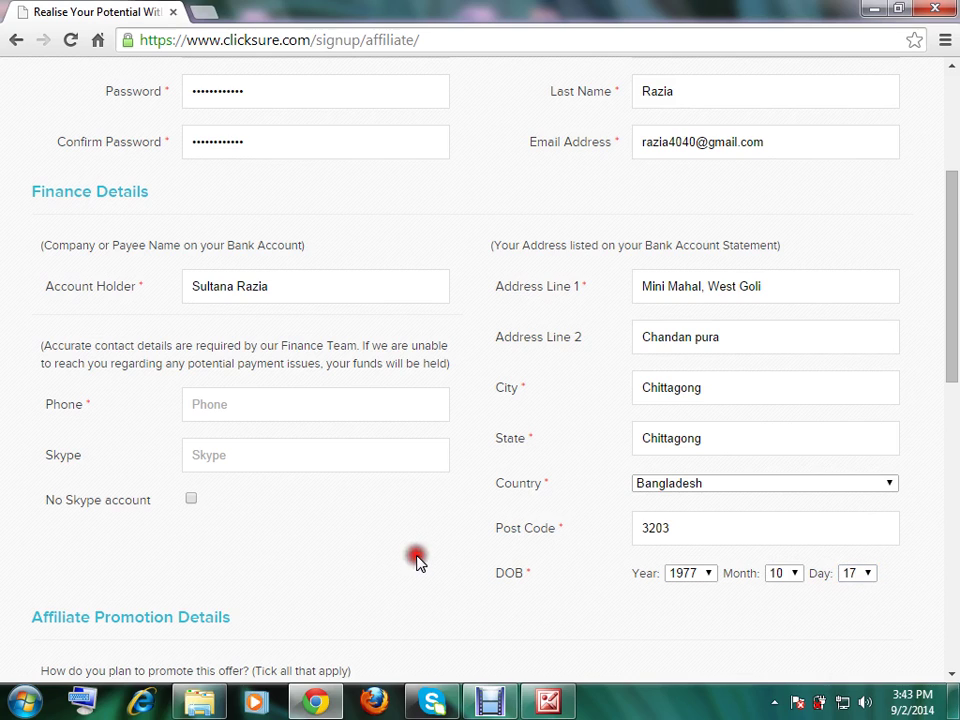
pyautogui.click(297, 405)
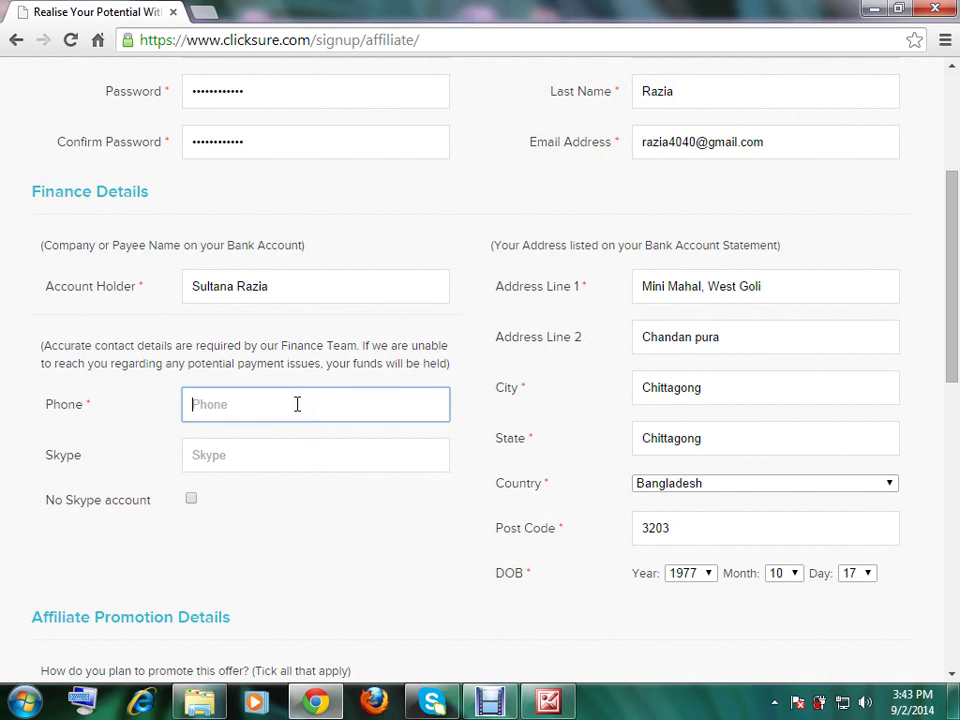
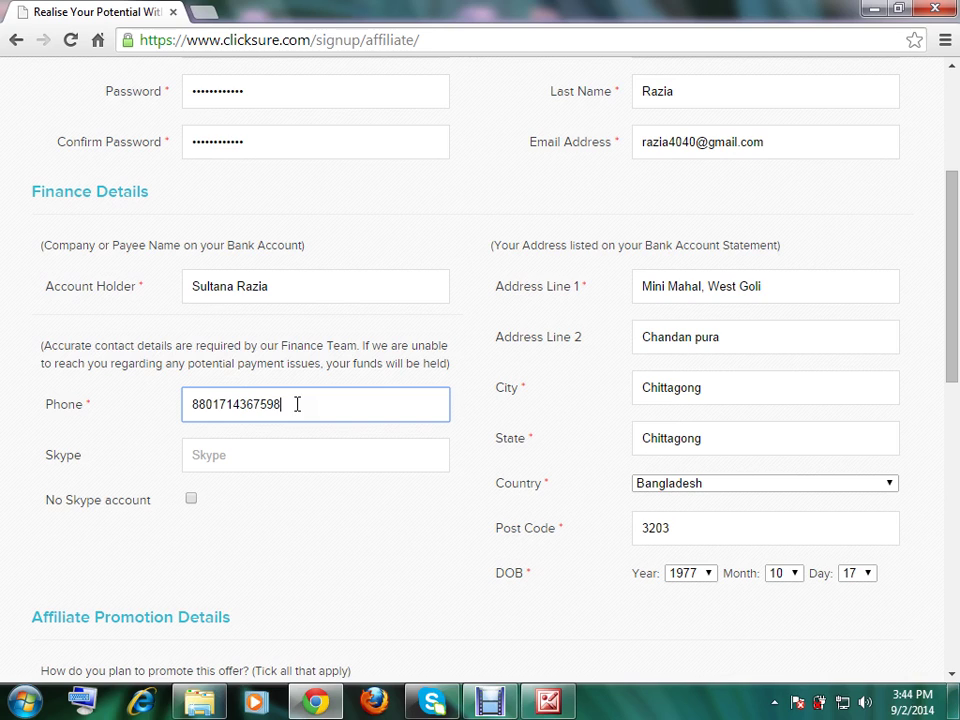
# Enter the contact phone number and Skype name, then scroll to Affiliate Promotion Details.
pyautogui.click(286, 458)
pyautogui.write('sult')
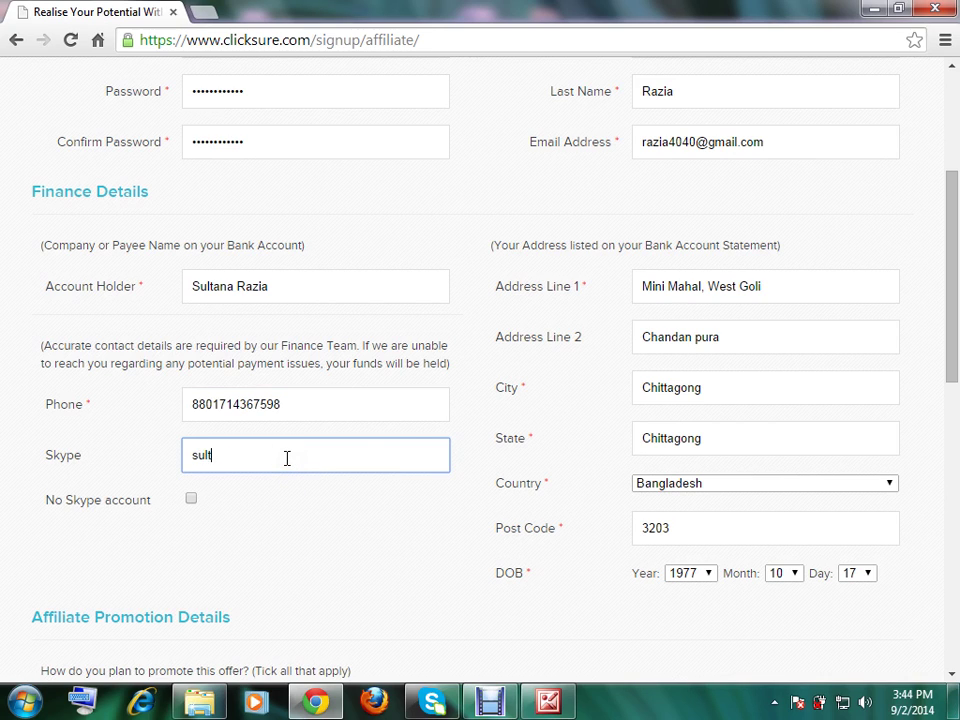
pyautogui.write('ana214')
pyautogui.click(341, 536)
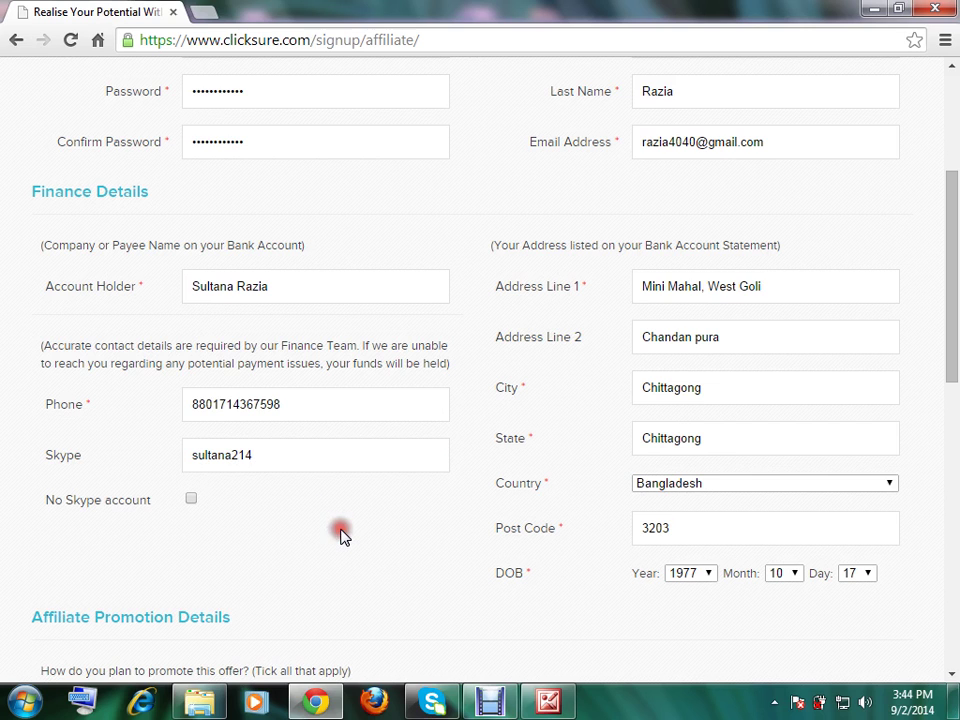
pyautogui.moveTo(955, 299); pyautogui.dragTo(955, 424)
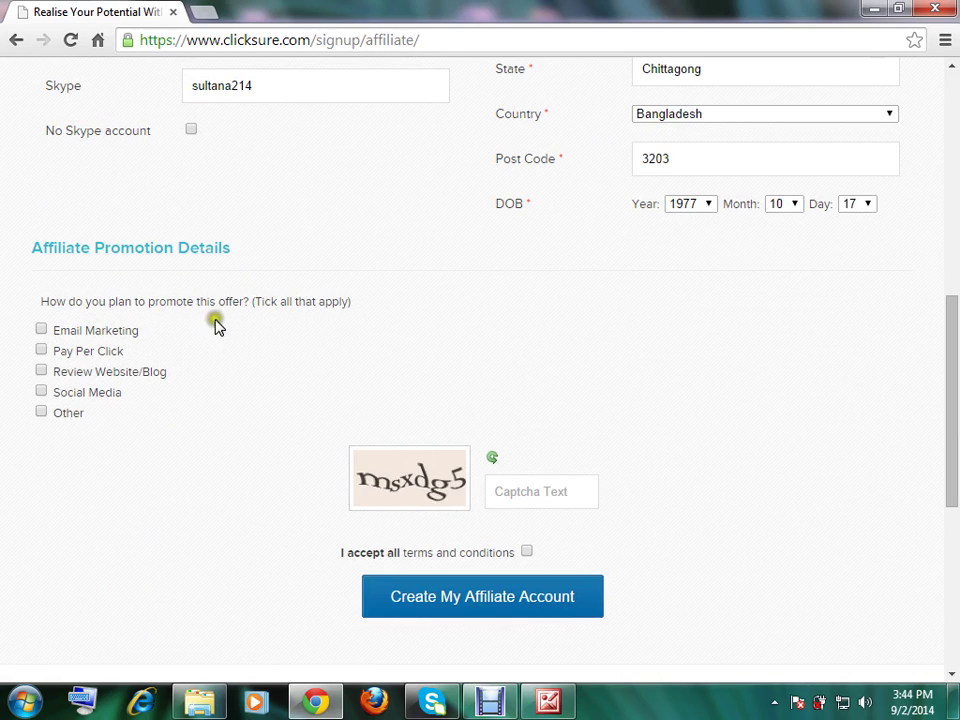
# Tick Email Marketing, enter the captcha, accept the terms, and submit Create My Affiliate Account.
pyautogui.click(90, 330)
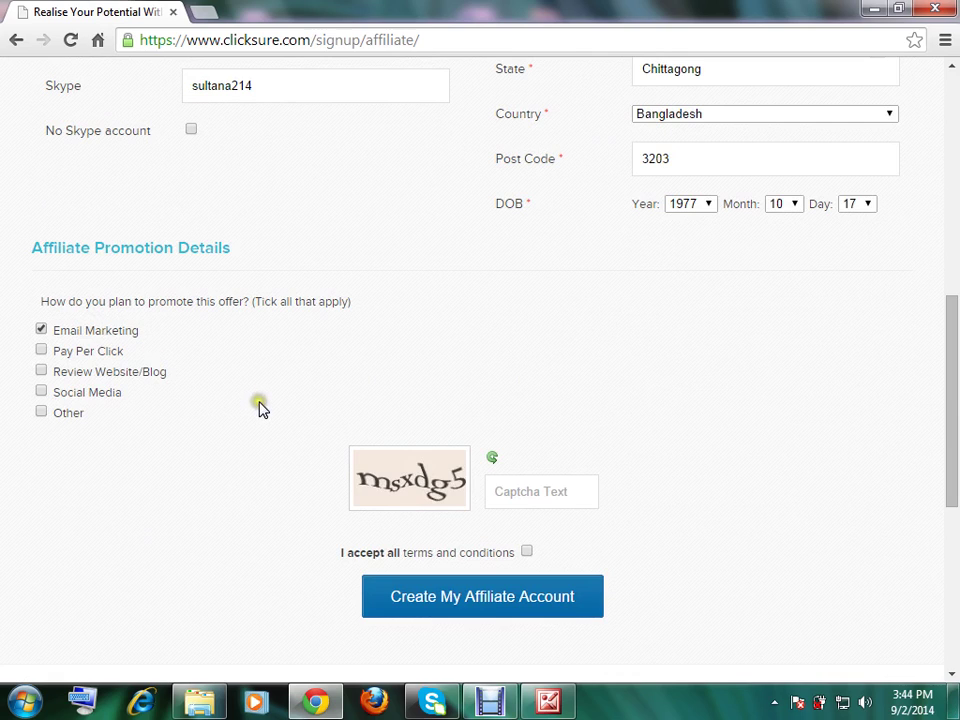
pyautogui.click(533, 495)
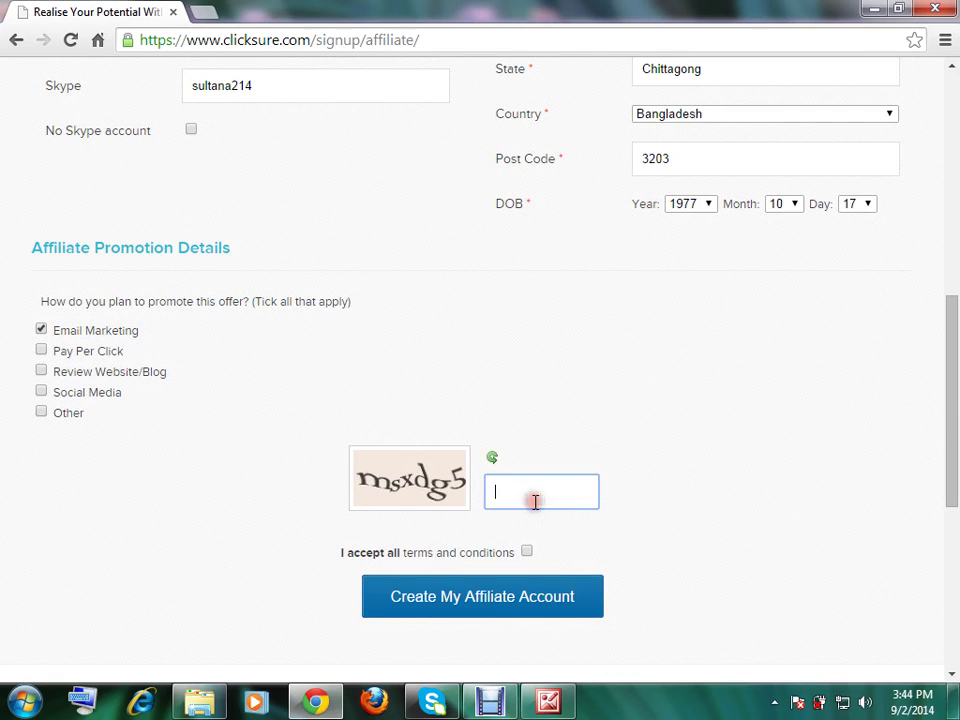
pyautogui.write('msxd')
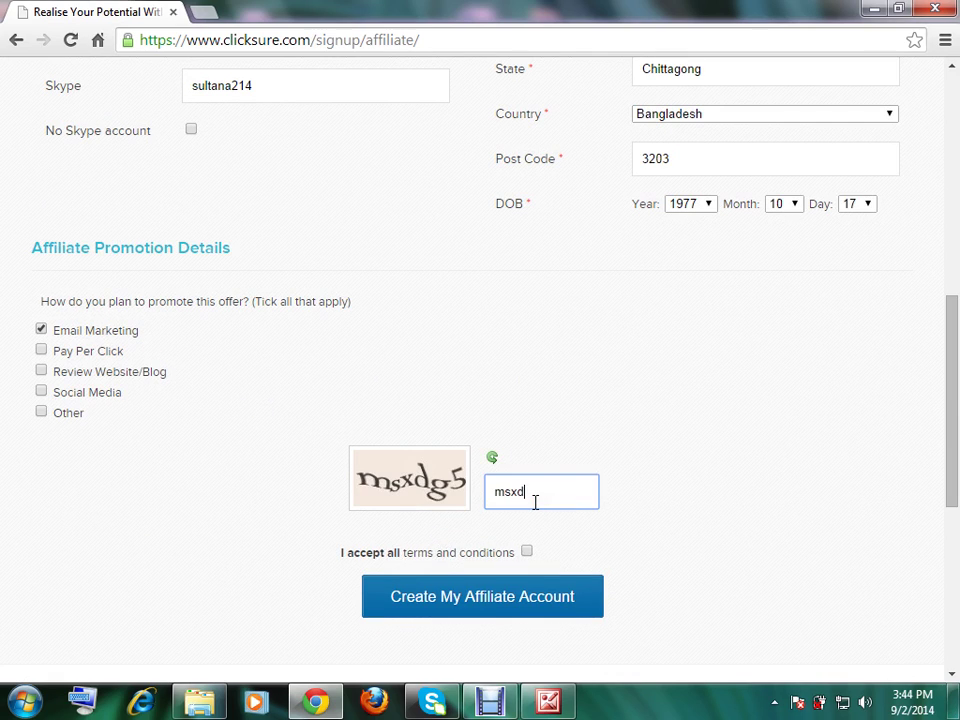
pyautogui.write('g5')
pyautogui.click(527, 553)
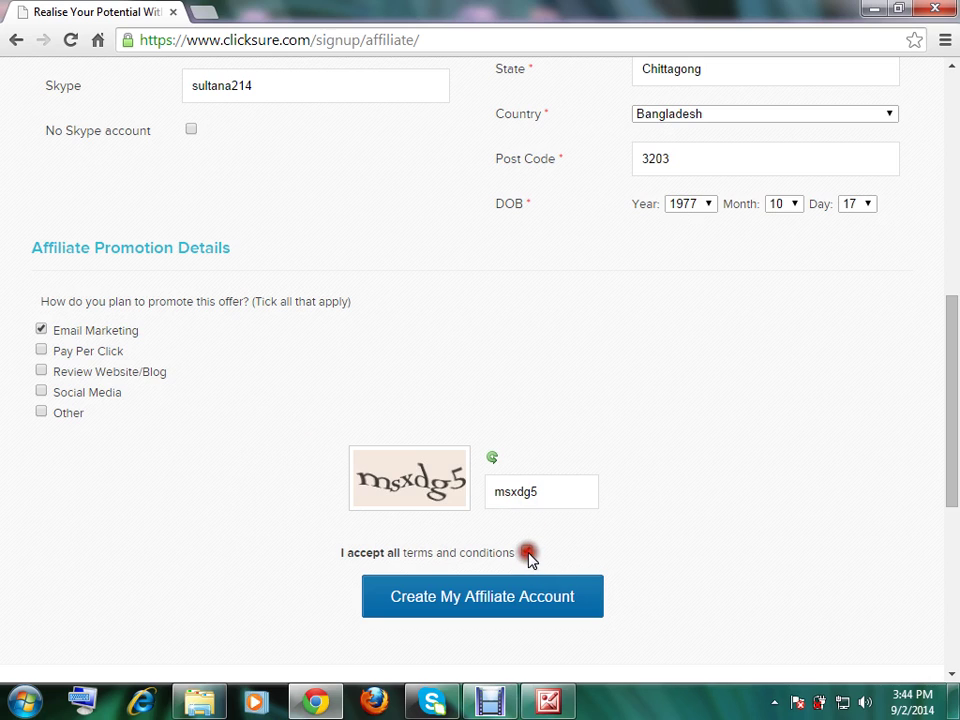
pyautogui.click(497, 605)
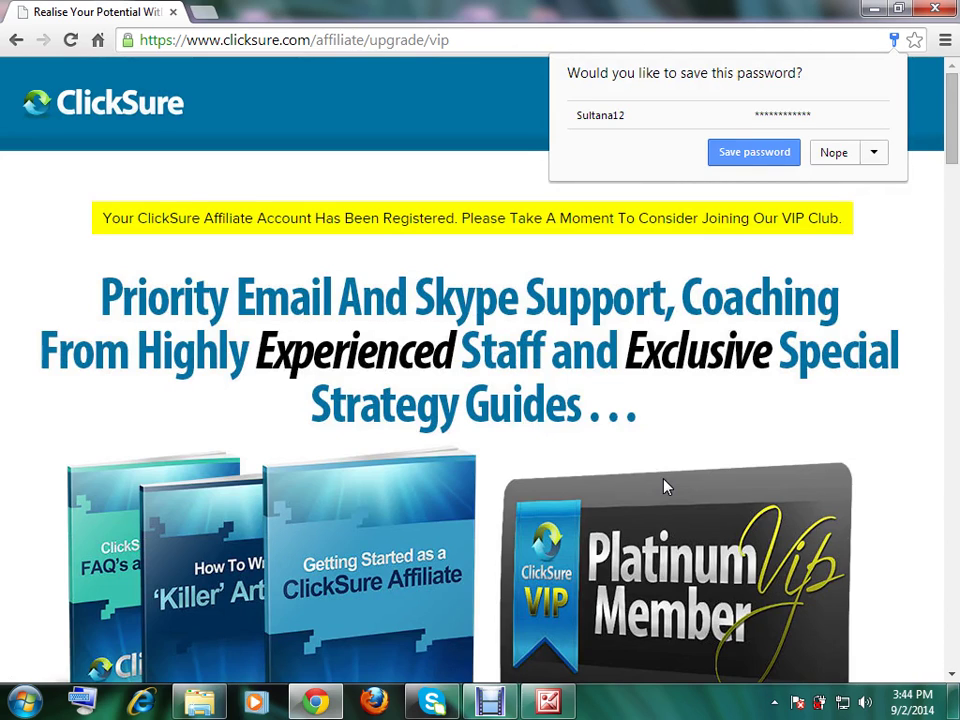
# Scroll past the $9.97/month VIP Club offer and continue without upgrading.
pyautogui.click(488, 703)
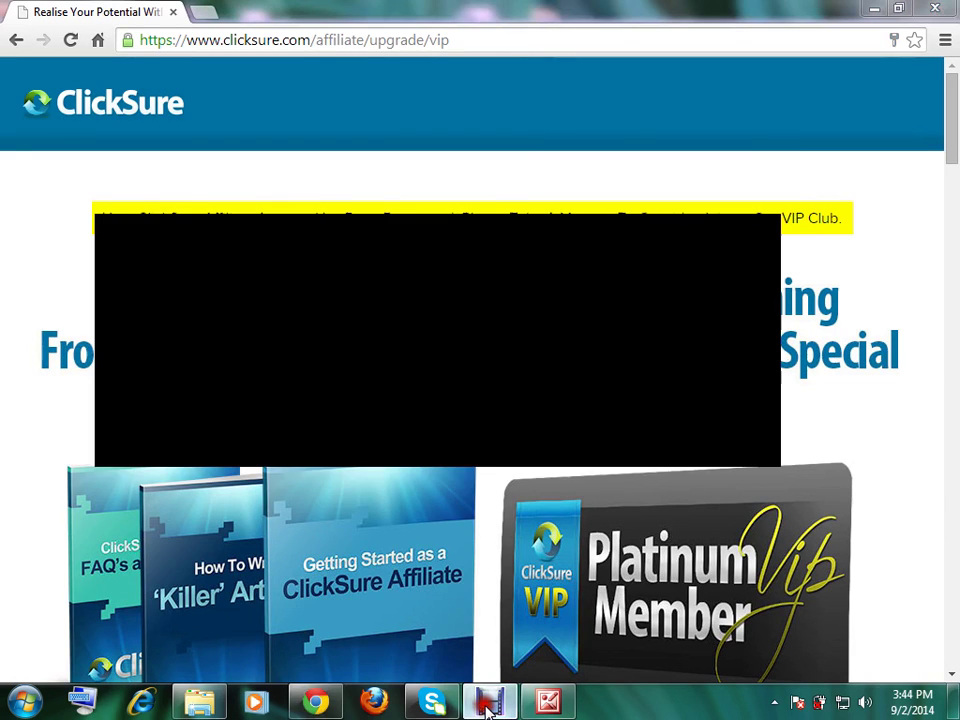
pyautogui.click(488, 703)
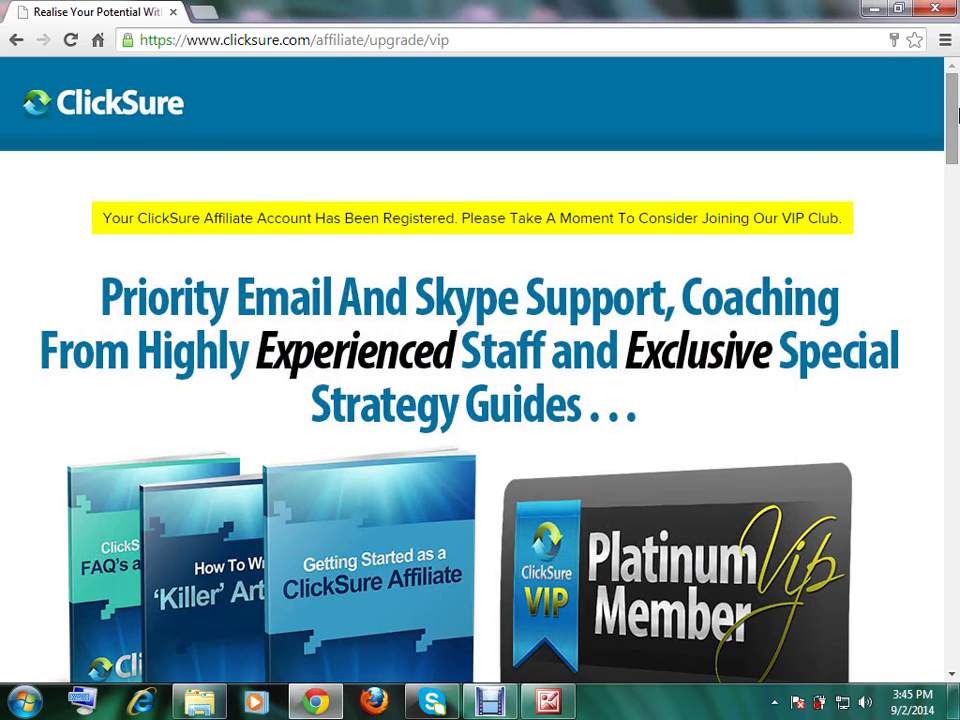
pyautogui.moveTo(957, 115); pyautogui.dragTo(955, 602)
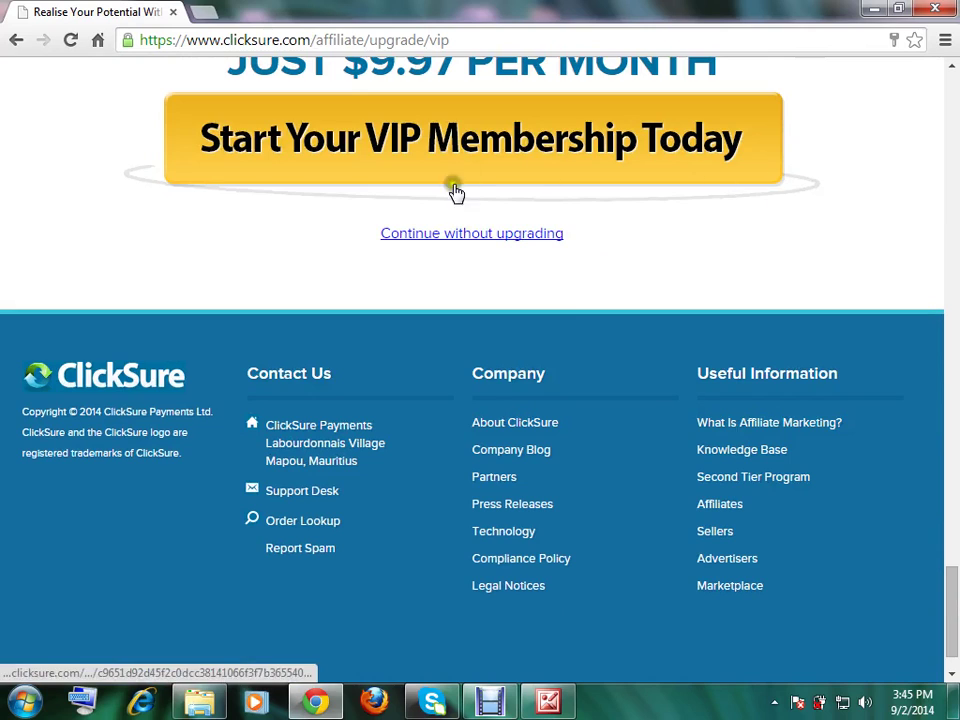
pyautogui.scroll(3, 455, 266)
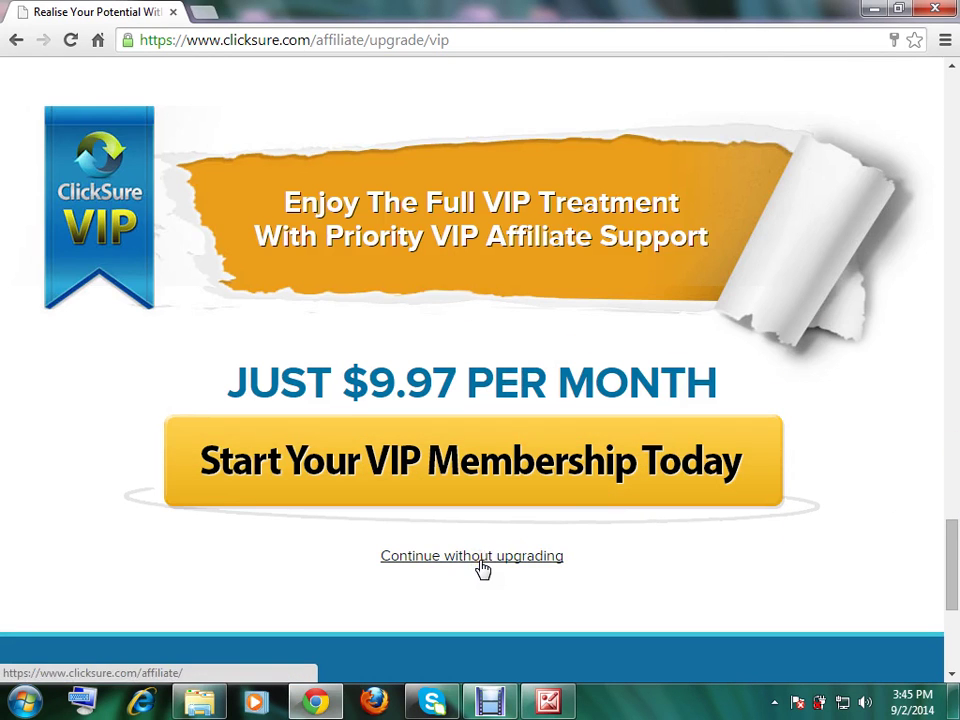
pyautogui.click(481, 566)
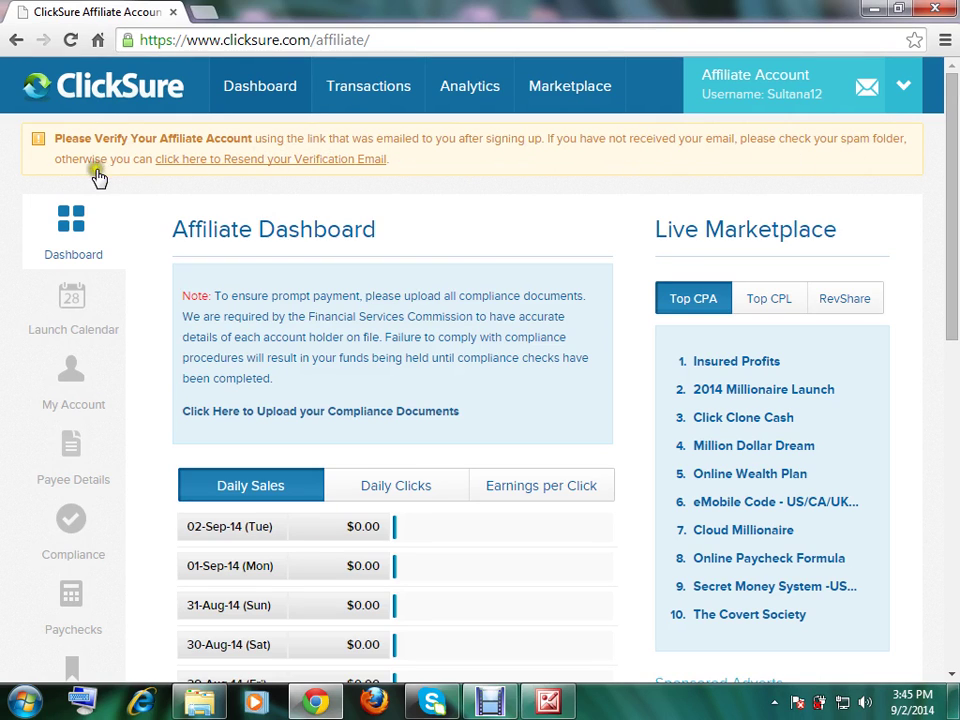
# Open Gmail in a new browser tab.
pyautogui.click(200, 13)
pyautogui.write('gmail.com')
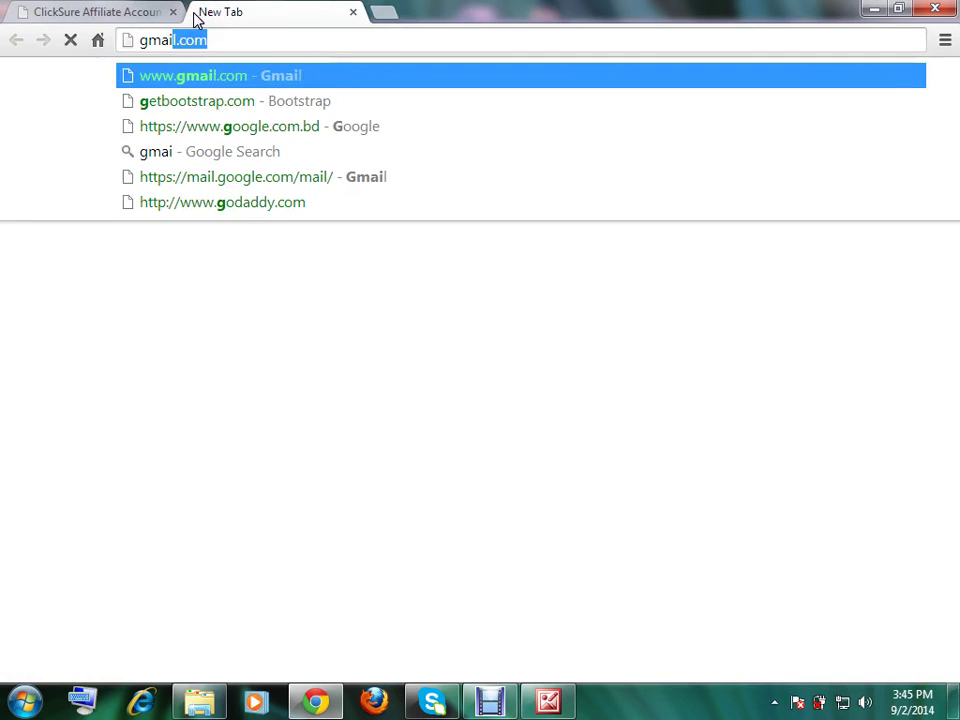
pyautogui.press('Return')
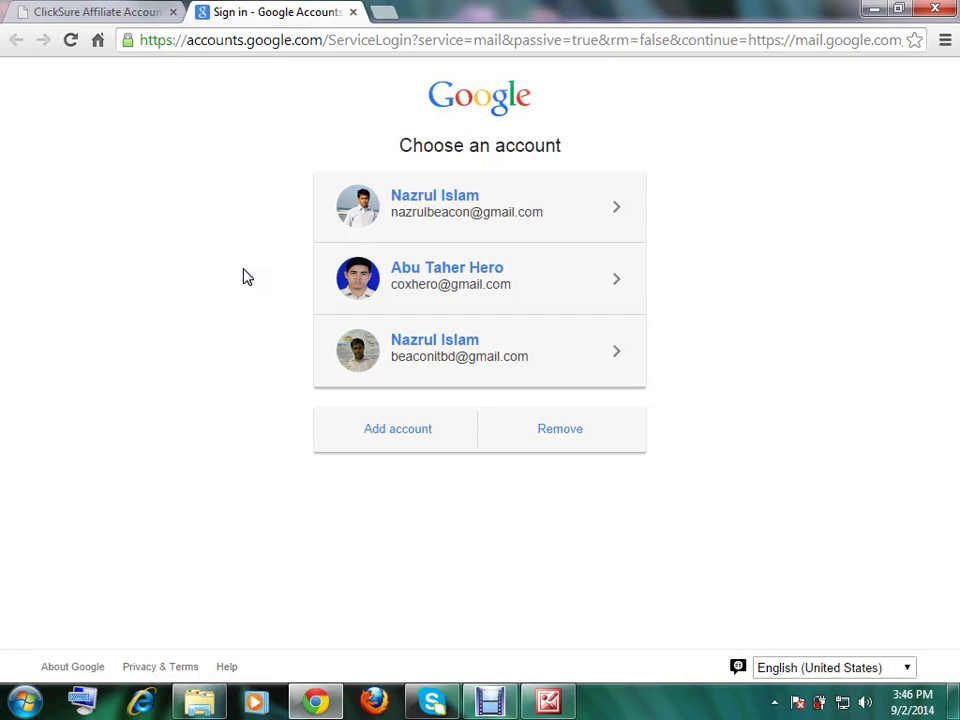
# Add another Google account, entering its username and password, and sign in.
pyautogui.click(402, 427)
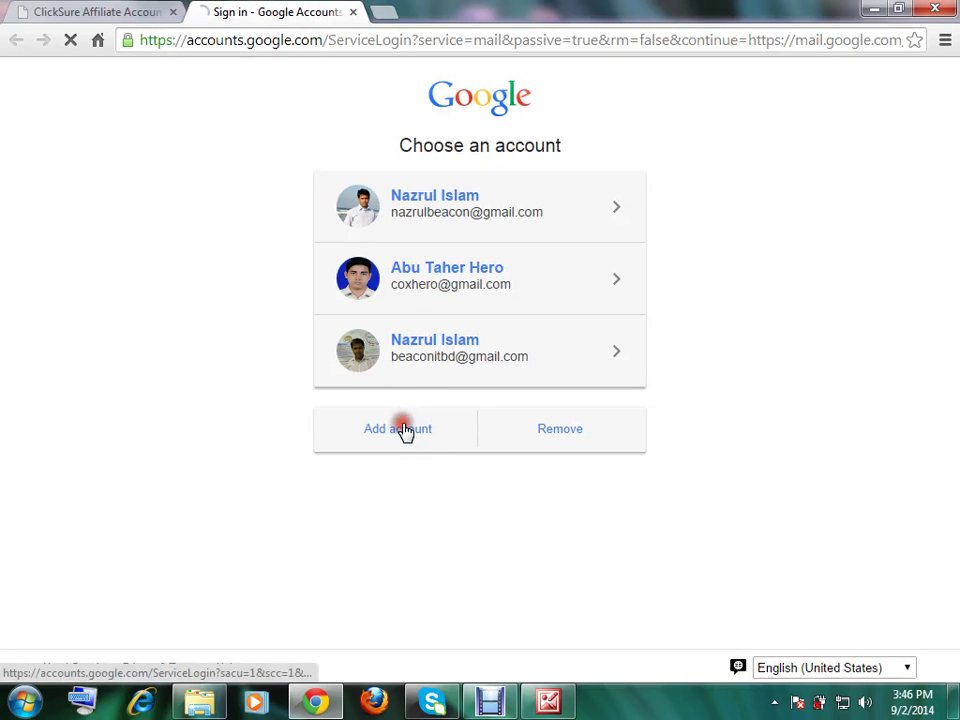
pyautogui.moveTo(441, 394); pyautogui.dragTo(277, 402)
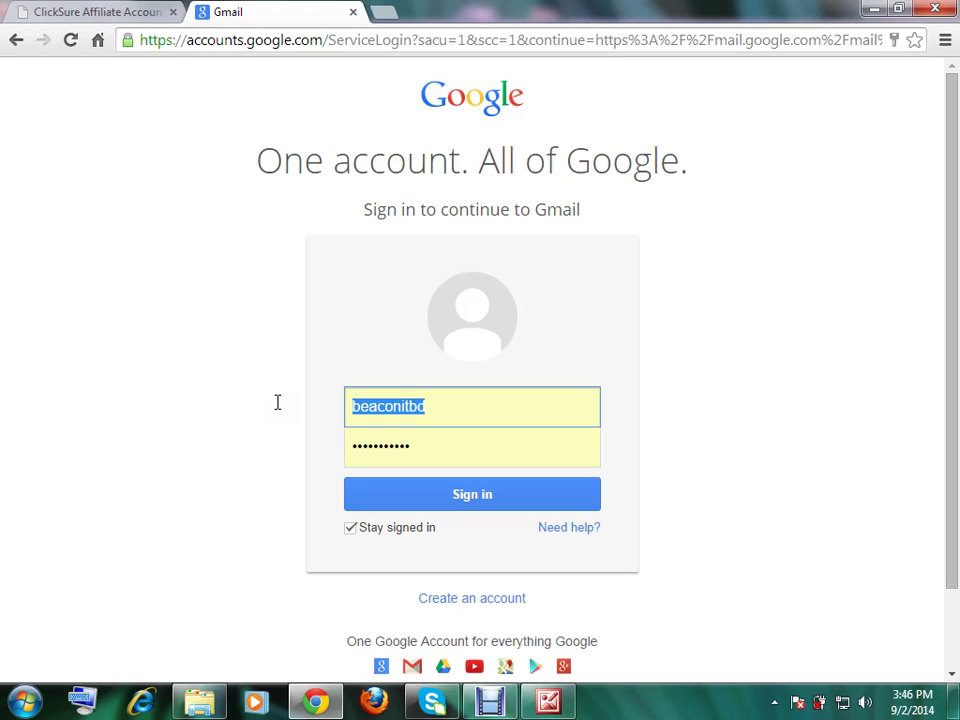
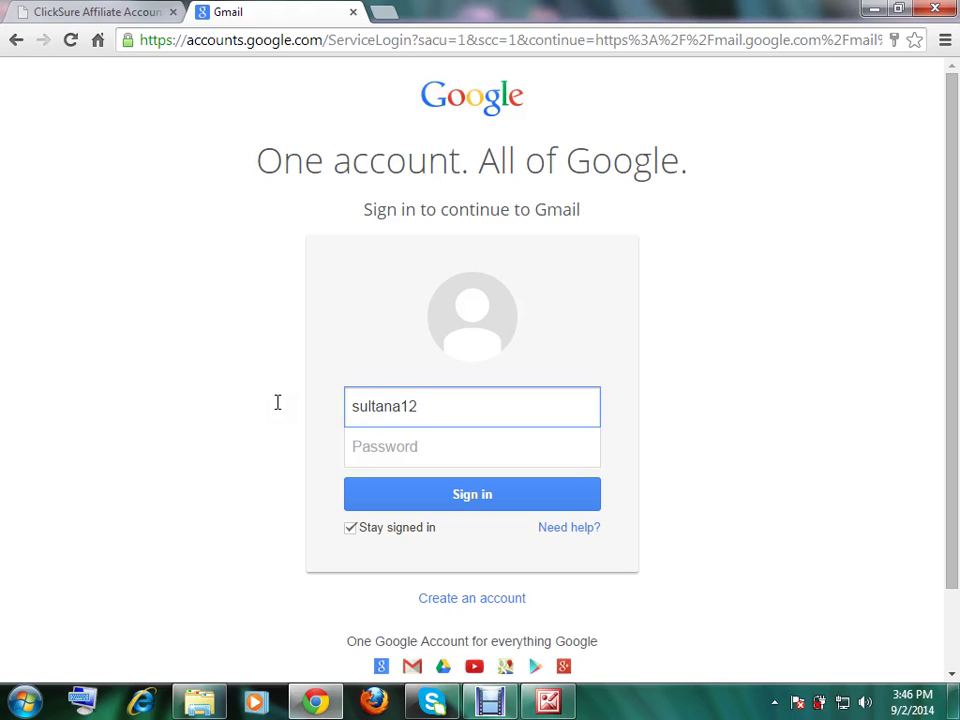
pyautogui.press('Tab')
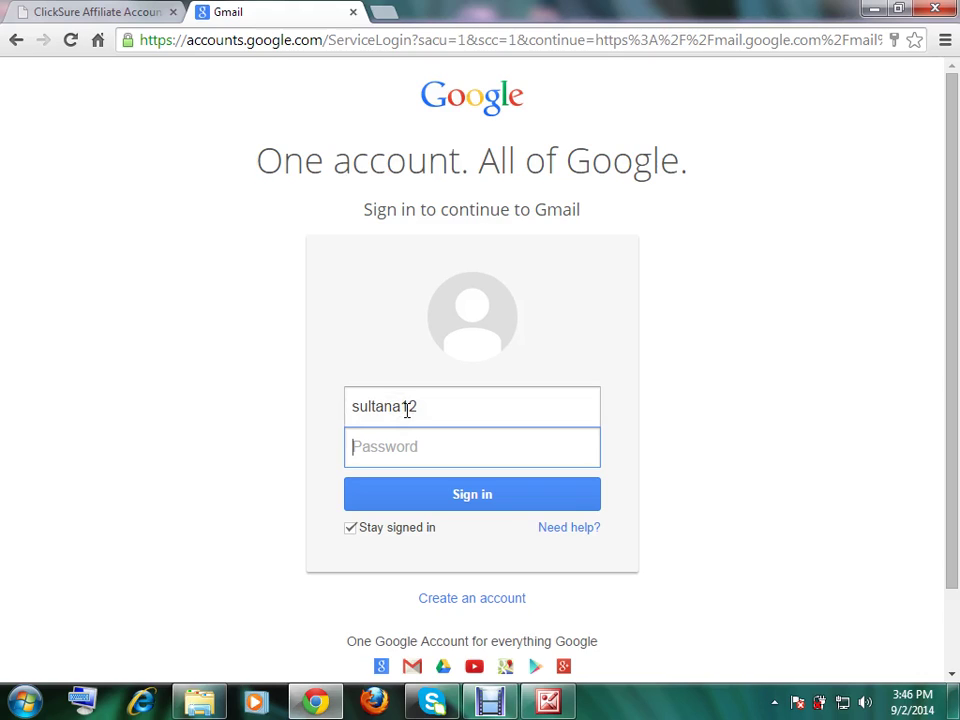
pyautogui.moveTo(435, 401); pyautogui.dragTo(240, 408)
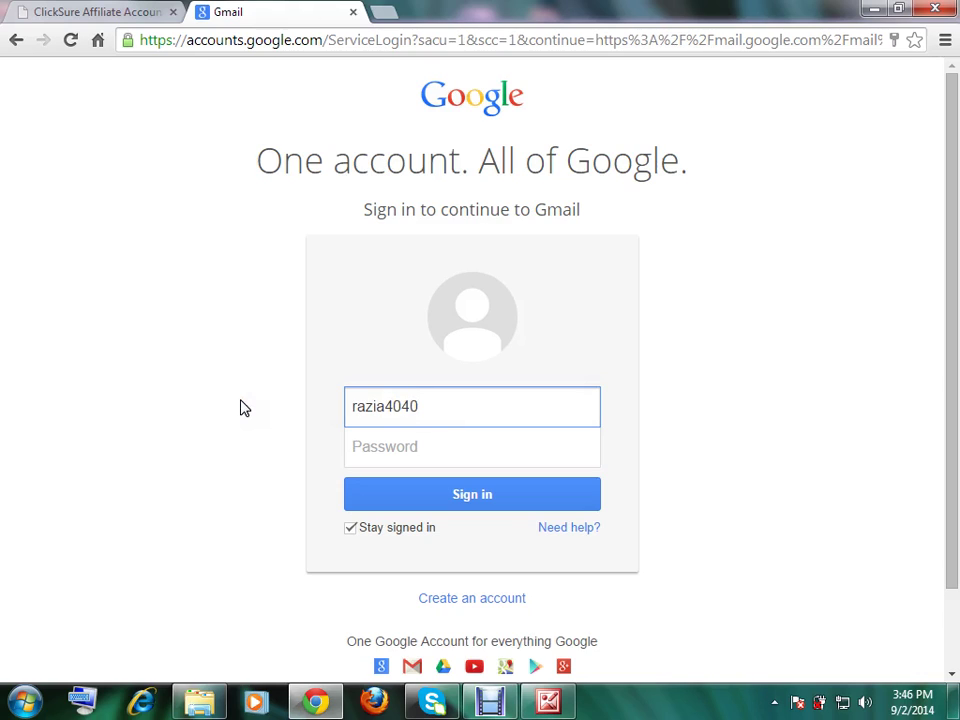
pyautogui.press('Tab')
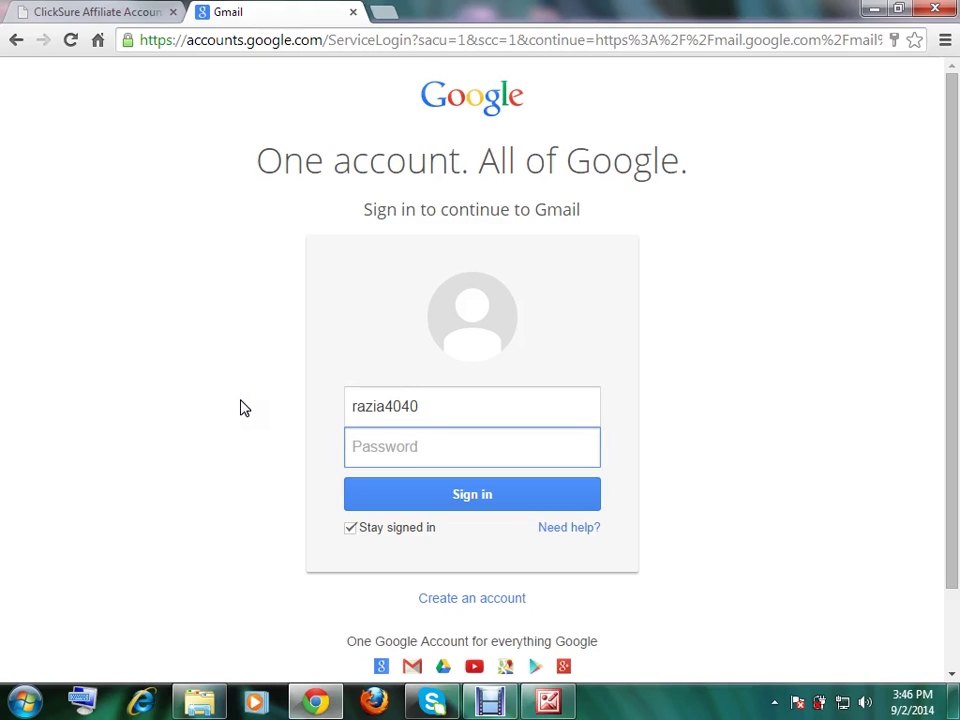
pyautogui.write('••')
pyautogui.click(446, 502)
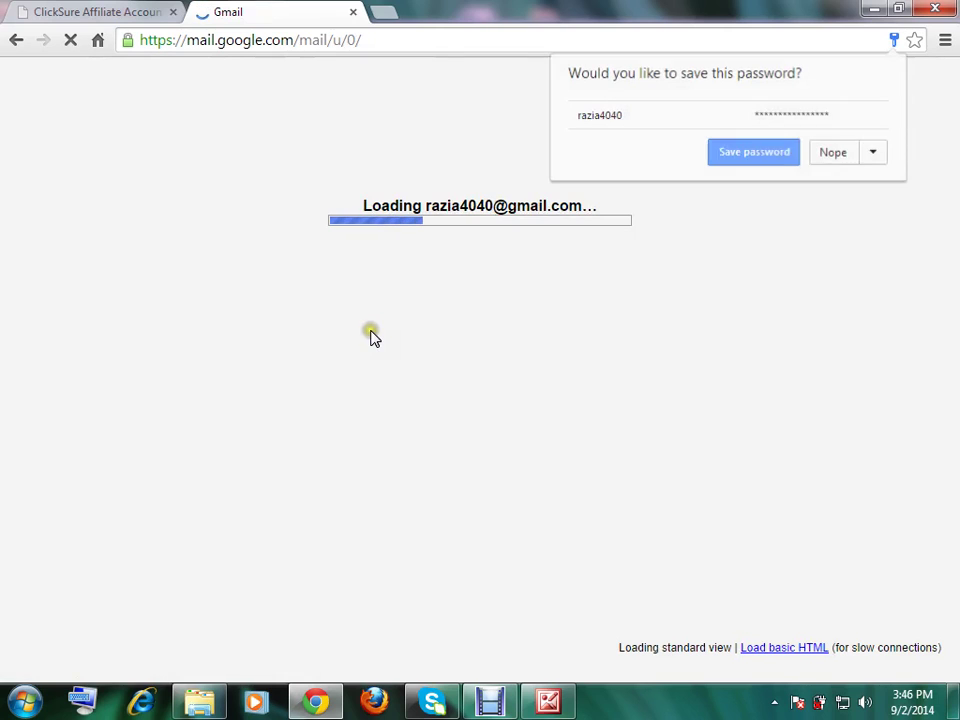
# Decline saving the password and follow the link in the Affiliate Account Verification email.
pyautogui.click(831, 153)
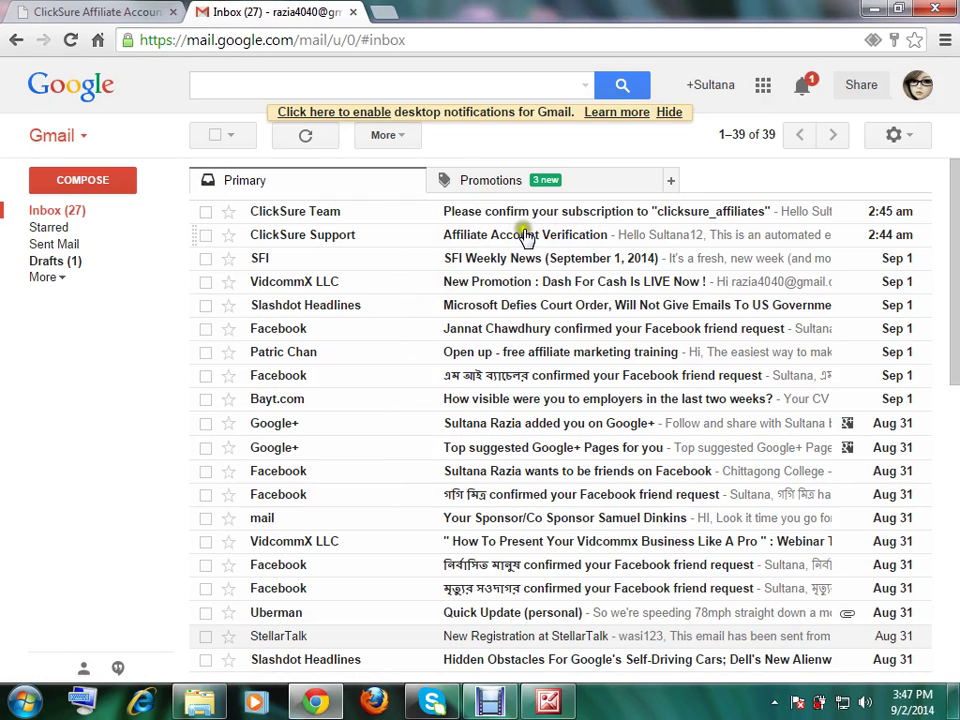
pyautogui.click(518, 243)
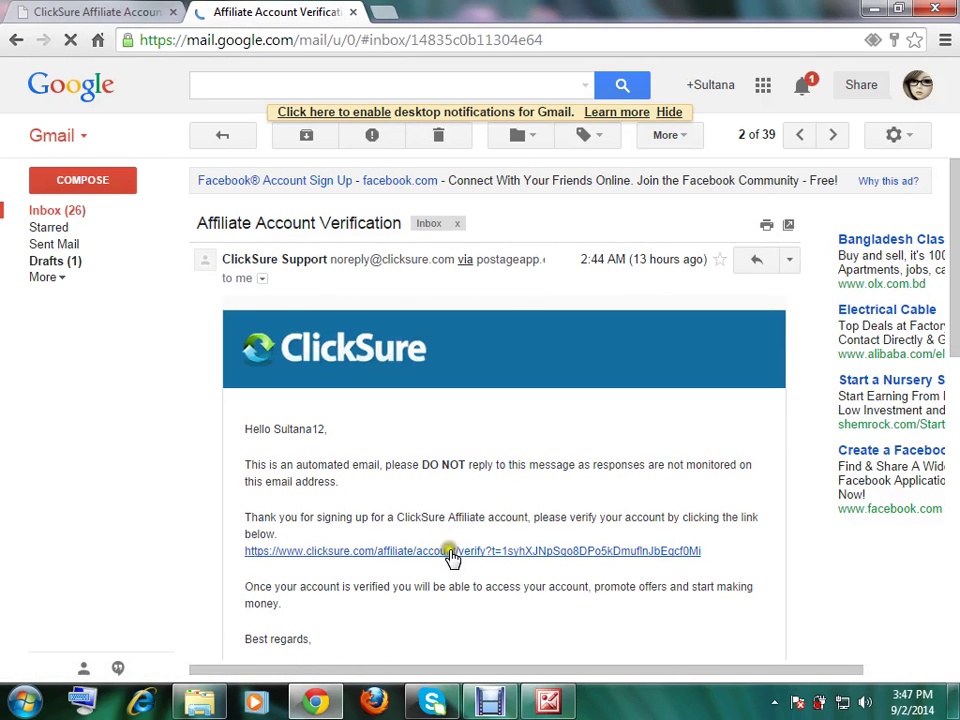
pyautogui.click(449, 551)
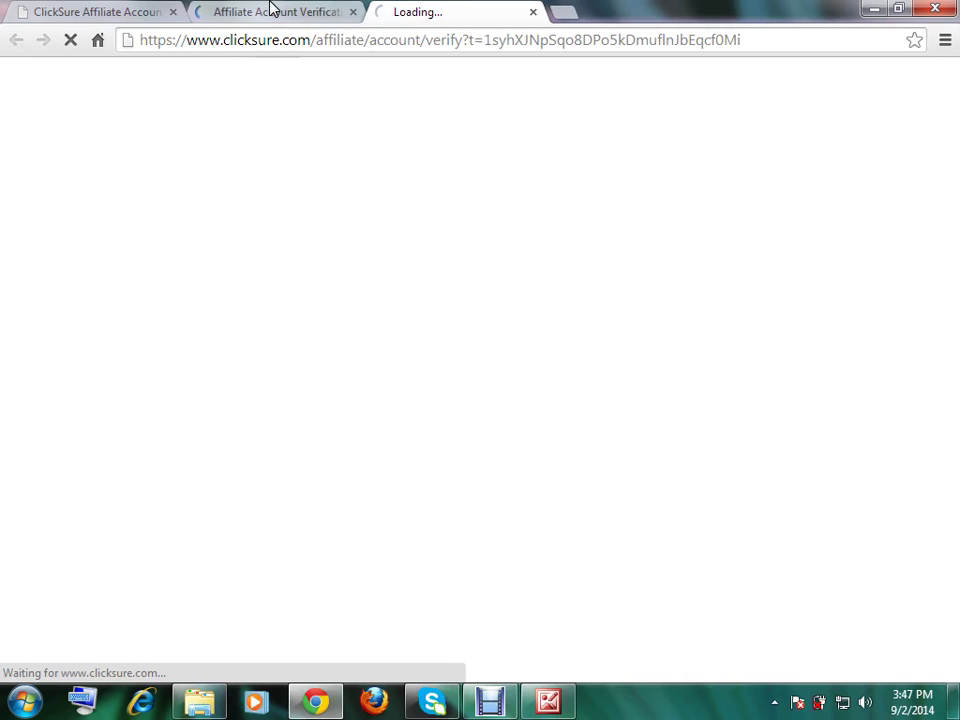
# Return Gmail to the inbox and switch to the newly opened ClickSure dashboard tab.
pyautogui.click(272, 9)
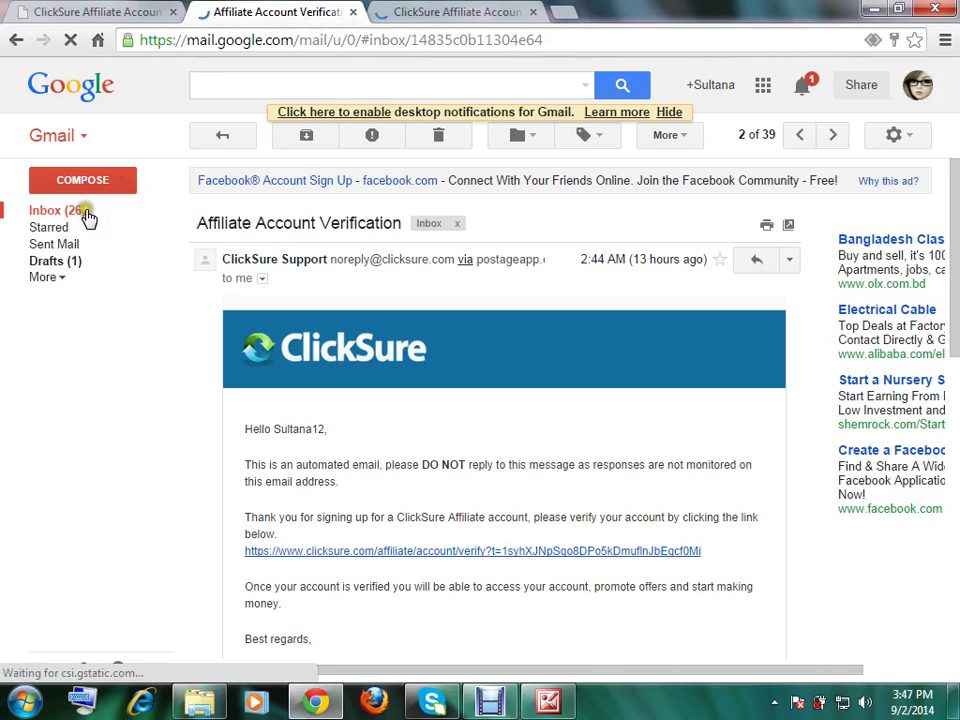
pyautogui.click(87, 216)
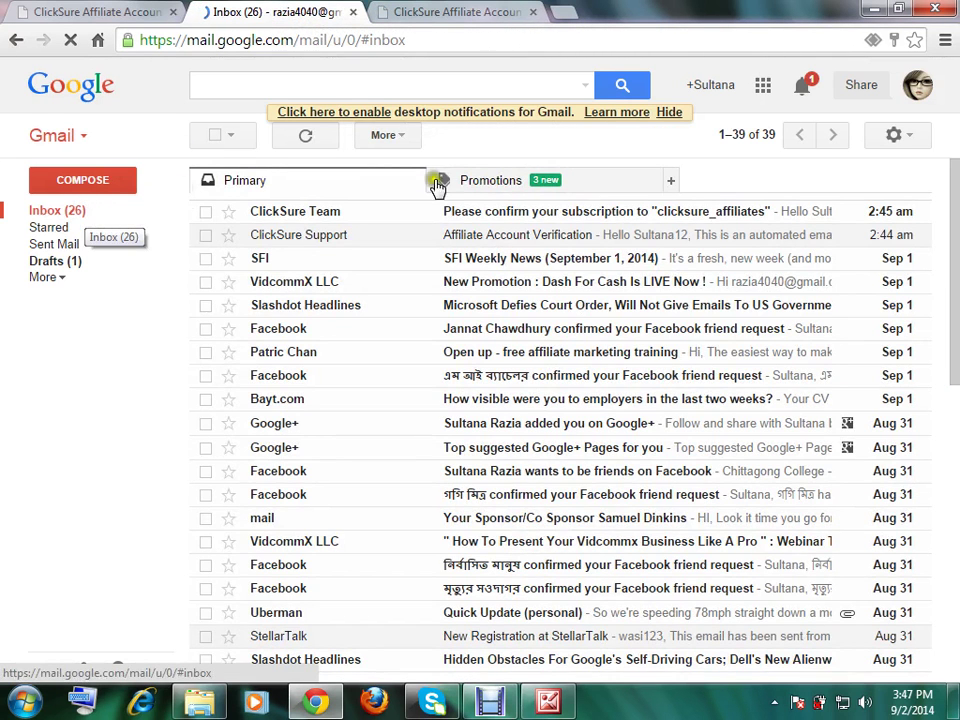
pyautogui.click(466, 11)
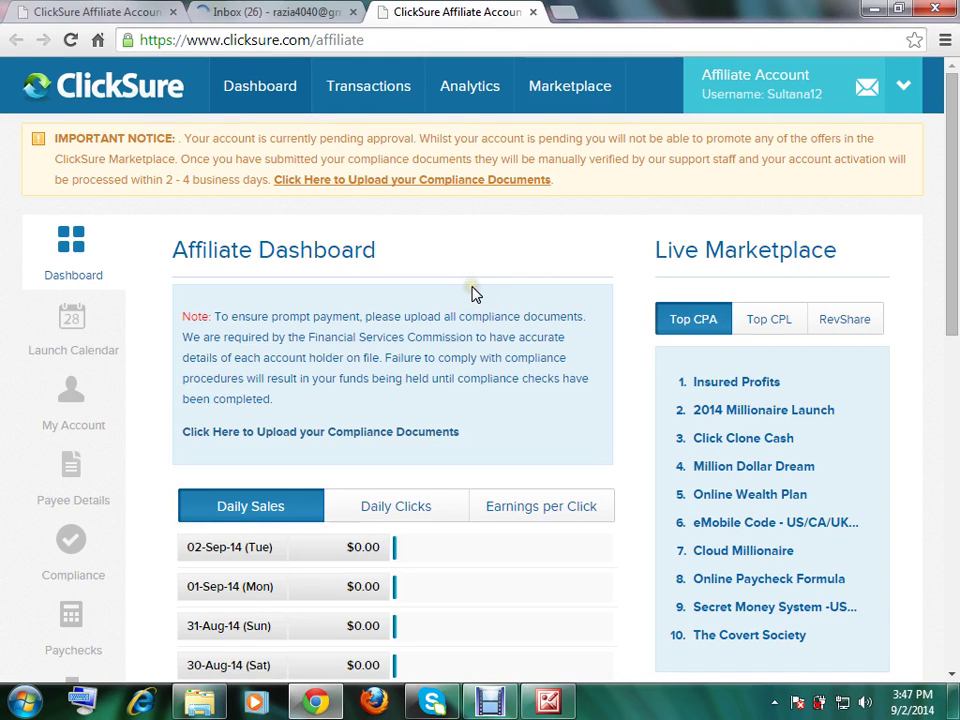
# Close the old ClickSure tab and open the Compliance page's Identity Document section.
pyautogui.click(172, 11)
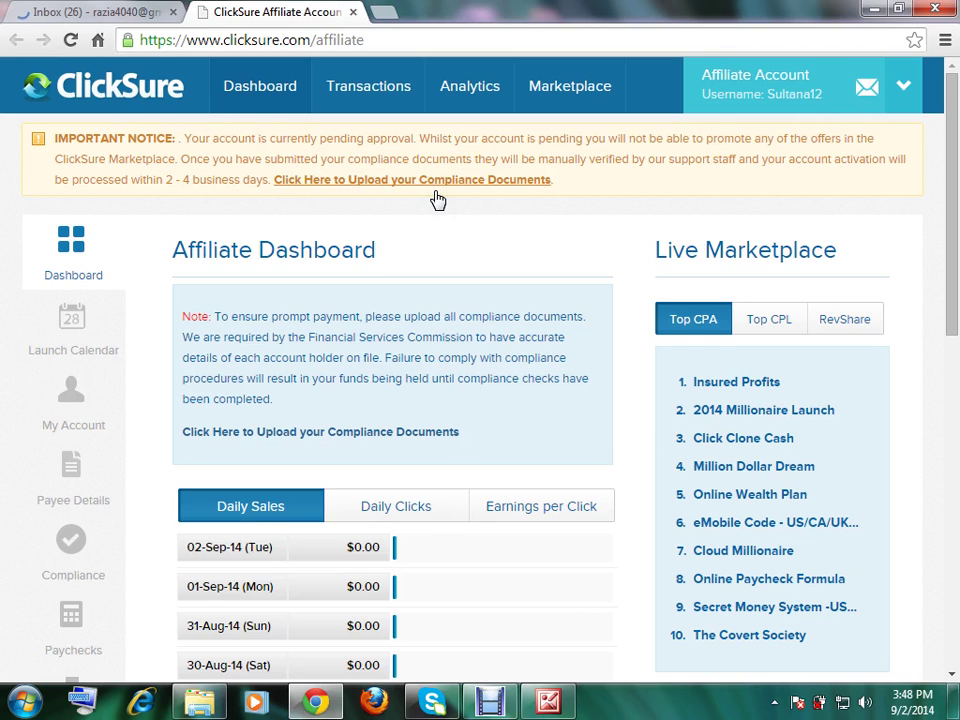
pyautogui.click(55, 568)
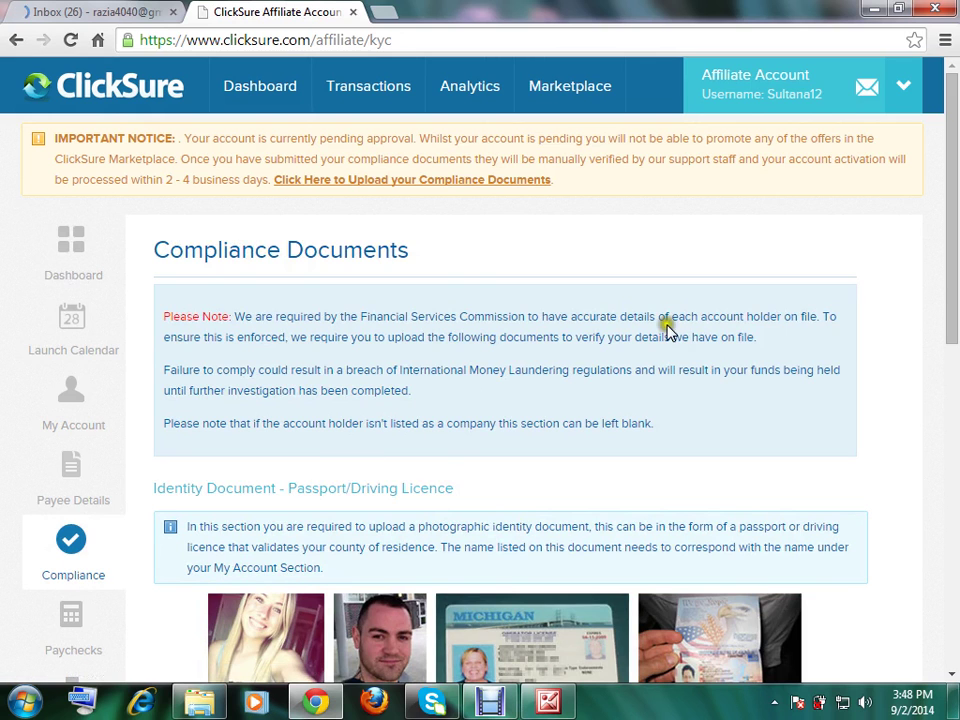
pyautogui.moveTo(955, 265)
pyautogui.mouseDown()
pyautogui.moveTo(955, 585)
pyautogui.moveTo(955, 410)
pyautogui.moveTo(955, 424)
pyautogui.mouseUp()
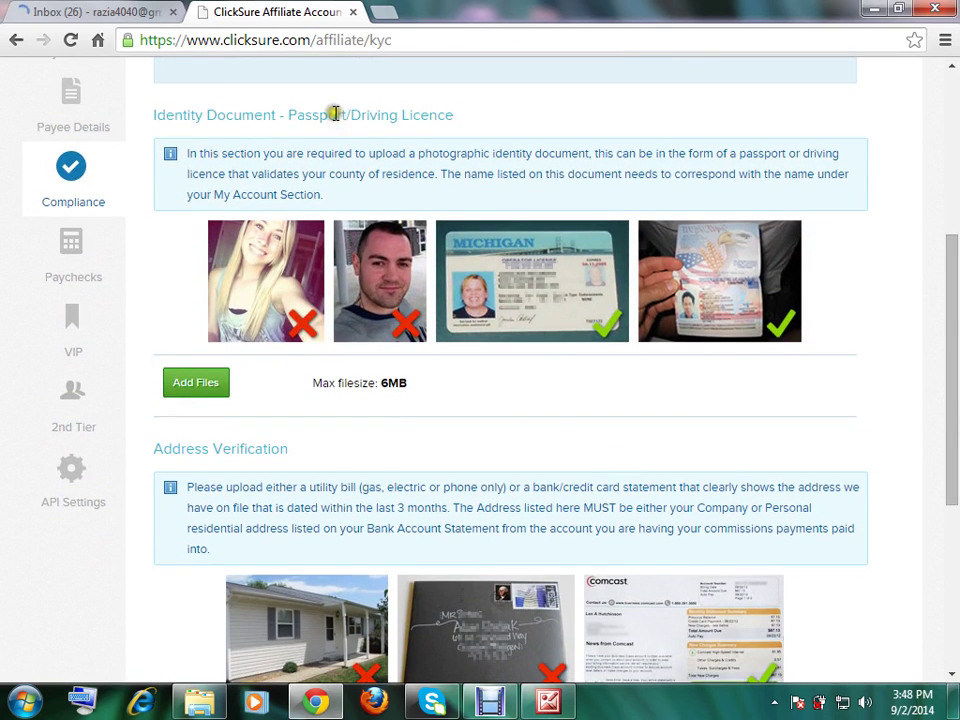
pyautogui.moveTo(420, 115); pyautogui.dragTo(429, 115)
pyautogui.click(457, 117)
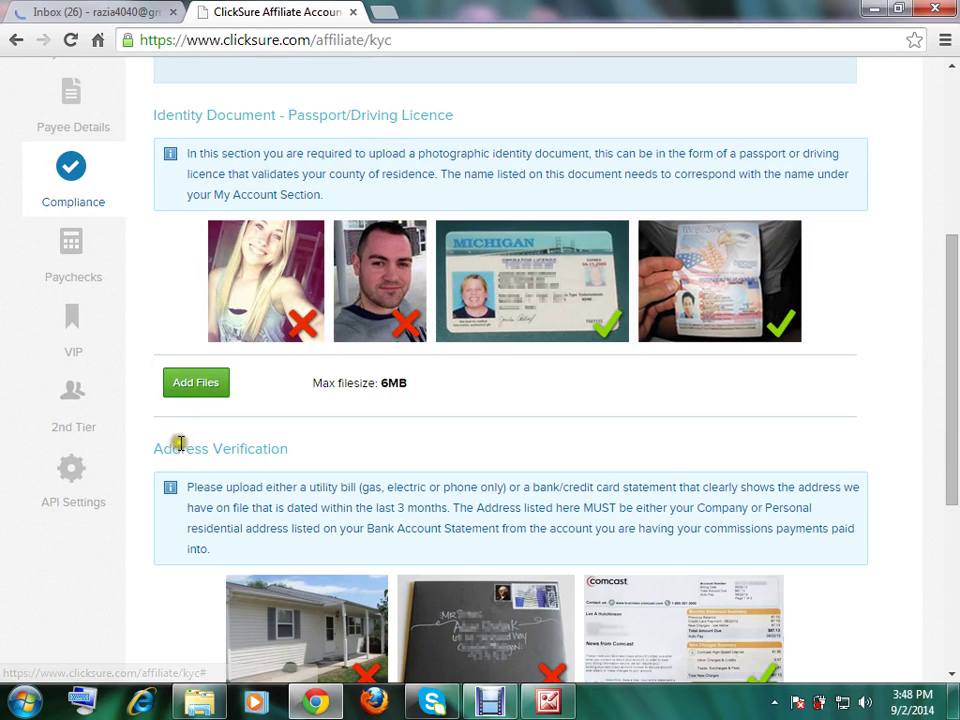
# Read through the identity-document upload requirements, then go to Payee Details.
pyautogui.moveTo(163, 450); pyautogui.dragTo(326, 450)
pyautogui.click(328, 455)
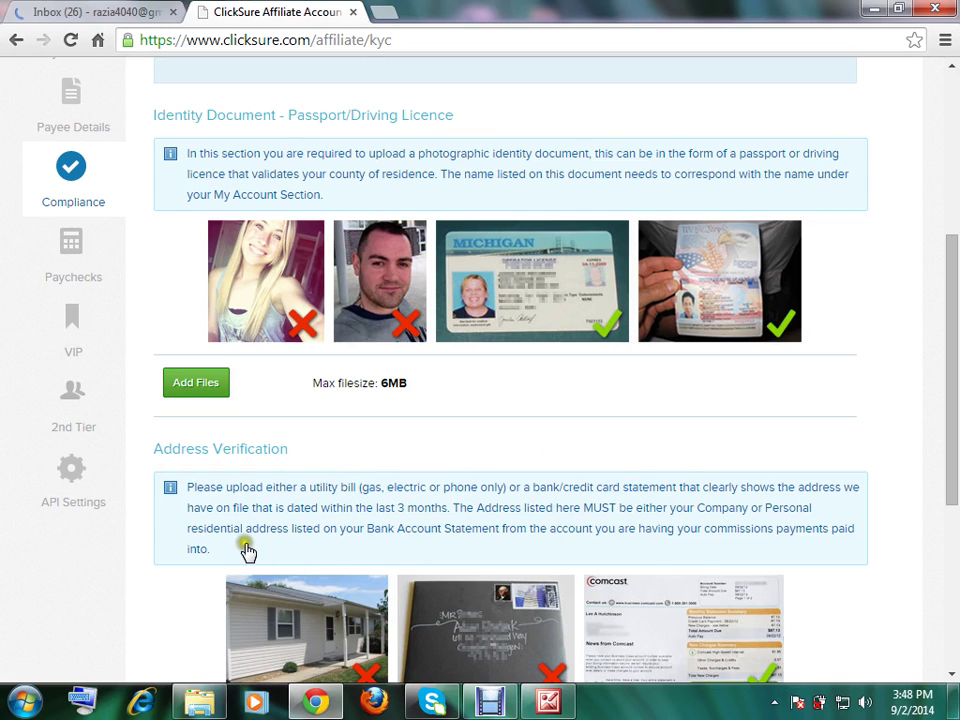
pyautogui.moveTo(955, 385); pyautogui.dragTo(955, 440)
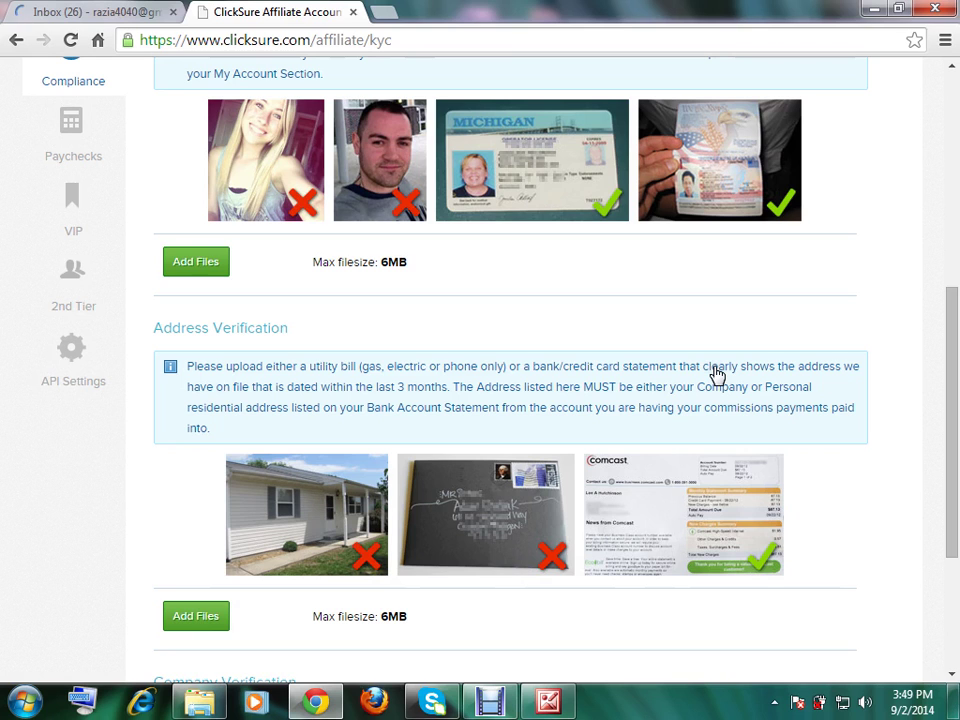
pyautogui.moveTo(953, 430); pyautogui.dragTo(955, 348)
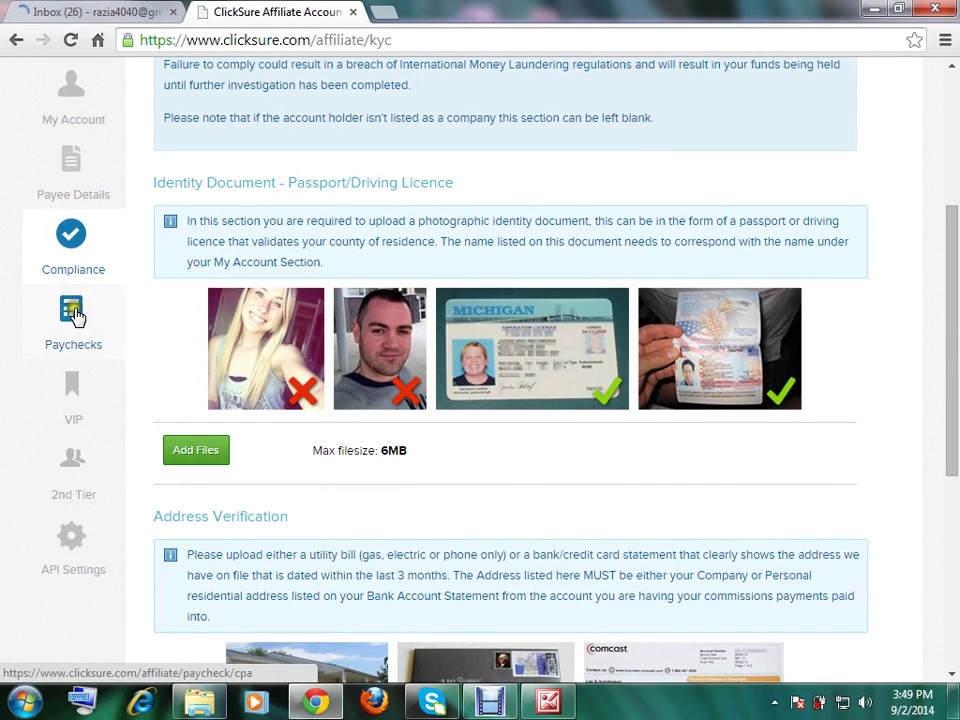
pyautogui.moveTo(955, 362); pyautogui.dragTo(955, 296)
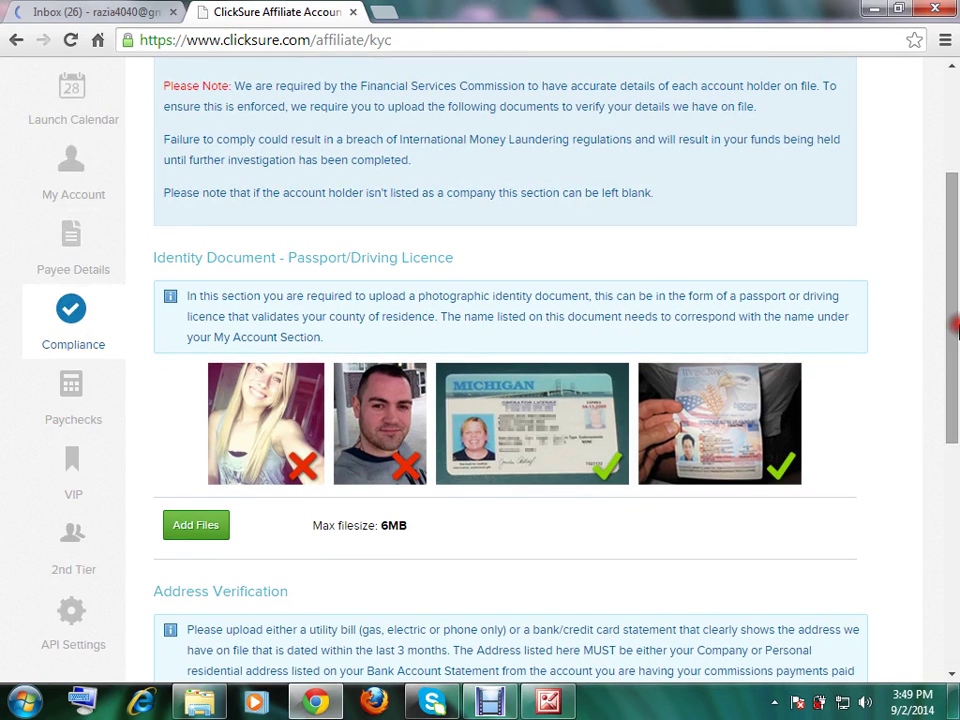
pyautogui.click(94, 264)
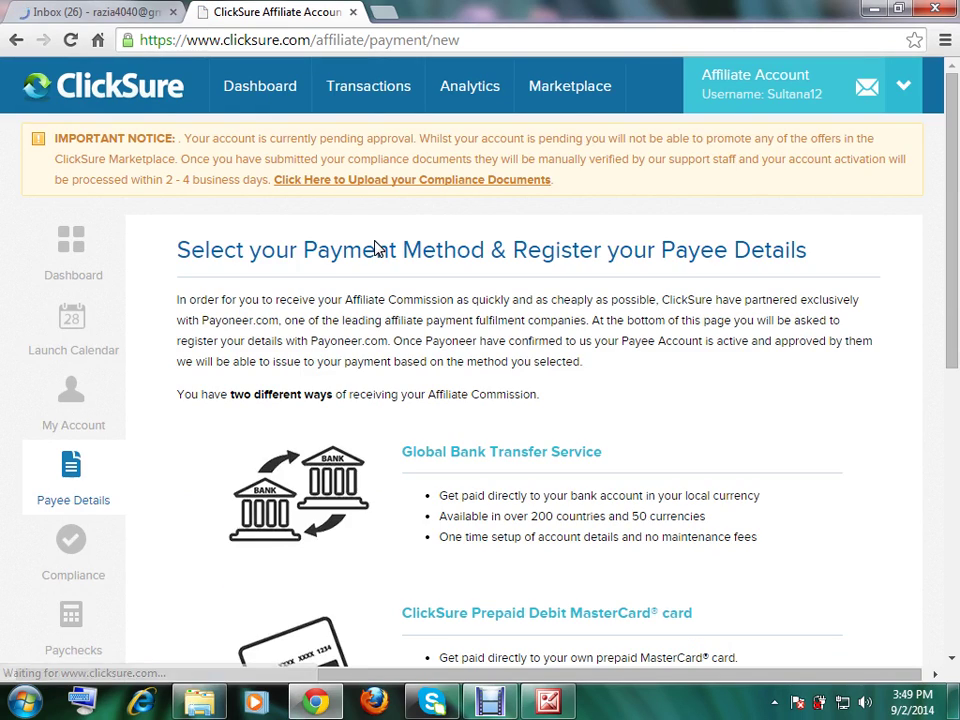
# Scroll Payee Details down to the disabled 'Add Your Payment Details Here' button and back up.
pyautogui.moveTo(955, 295); pyautogui.dragTo(955, 590)
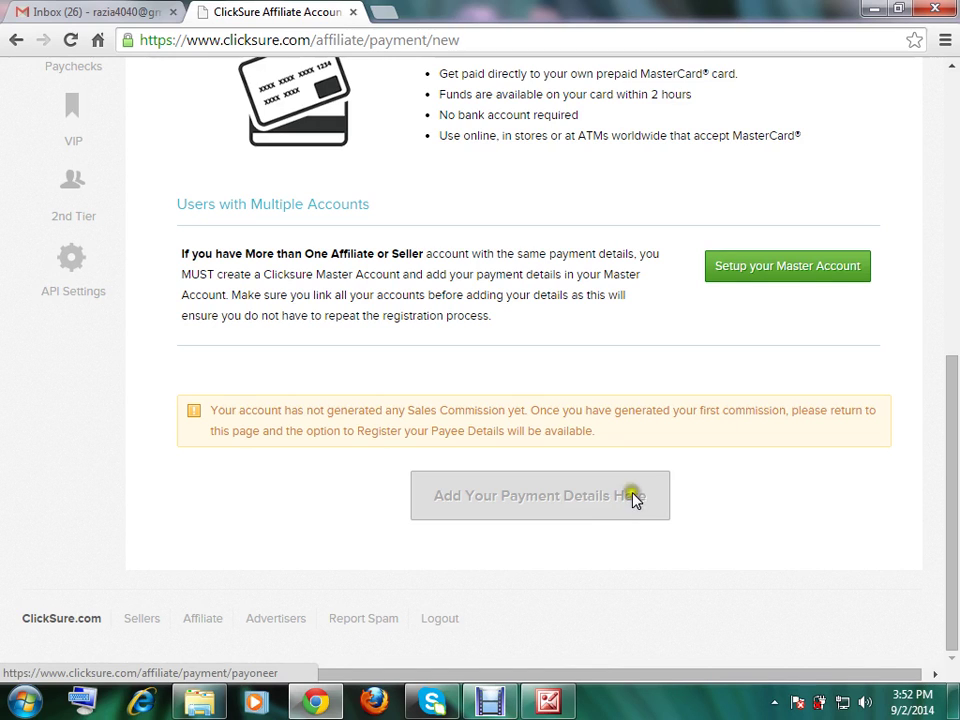
pyautogui.moveTo(955, 480); pyautogui.dragTo(955, 405)
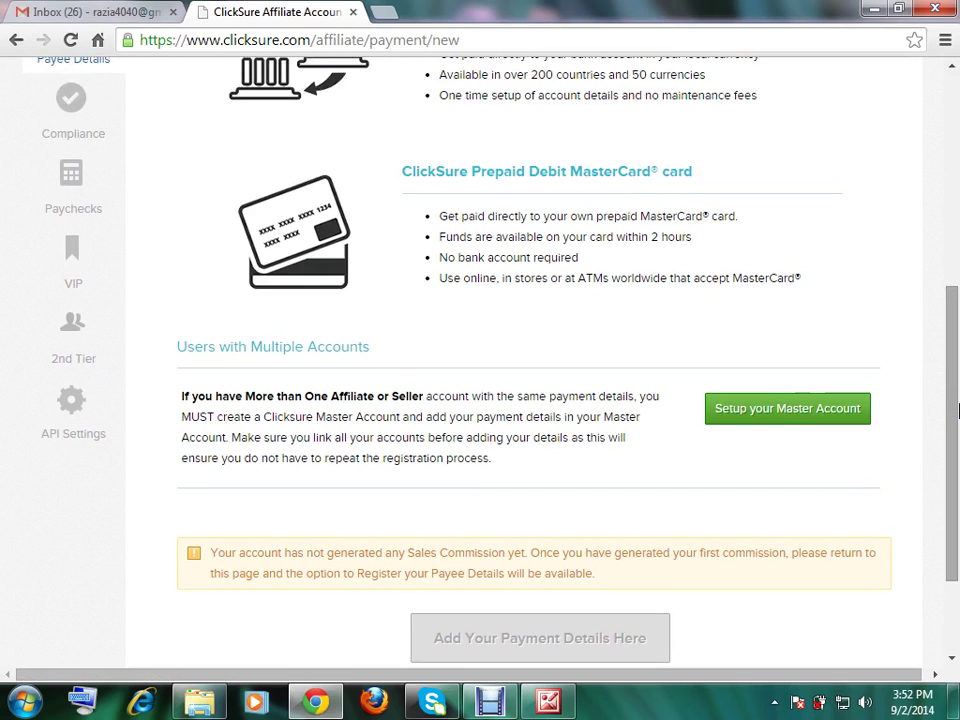
pyautogui.moveTo(957, 410); pyautogui.dragTo(955, 288)
pyautogui.scroll(1, 956, 232)
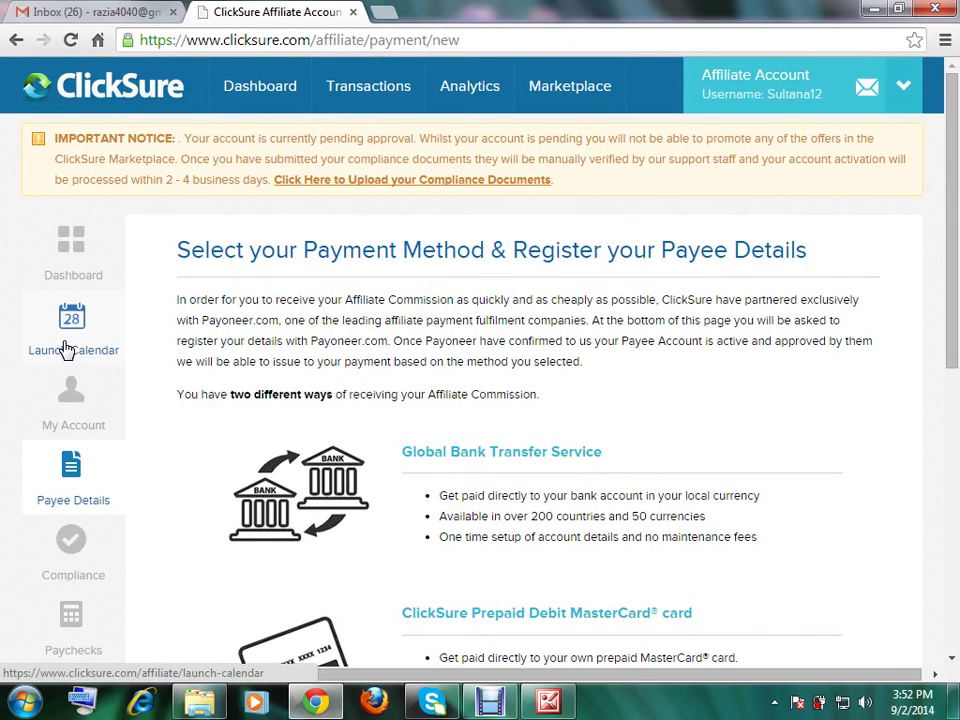
# Open My Account and look over the account details form.
pyautogui.click(80, 416)
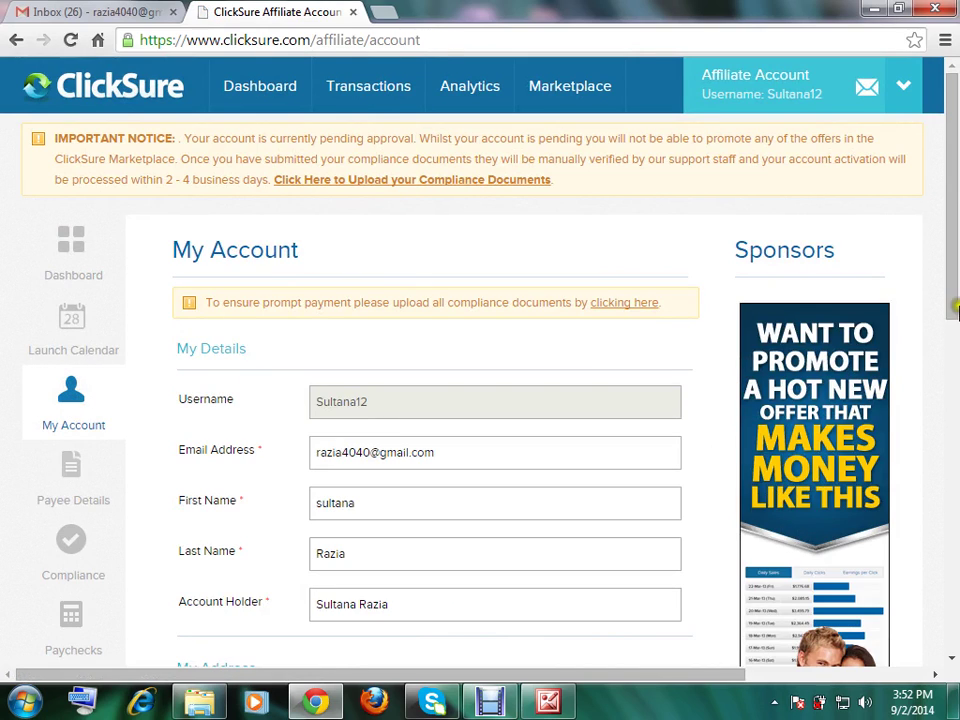
pyautogui.moveTo(955, 310)
pyautogui.mouseDown()
pyautogui.moveTo(955, 581)
pyautogui.moveTo(955, 290)
pyautogui.mouseUp()
pyautogui.moveTo(955, 260); pyautogui.dragTo(955, 407)
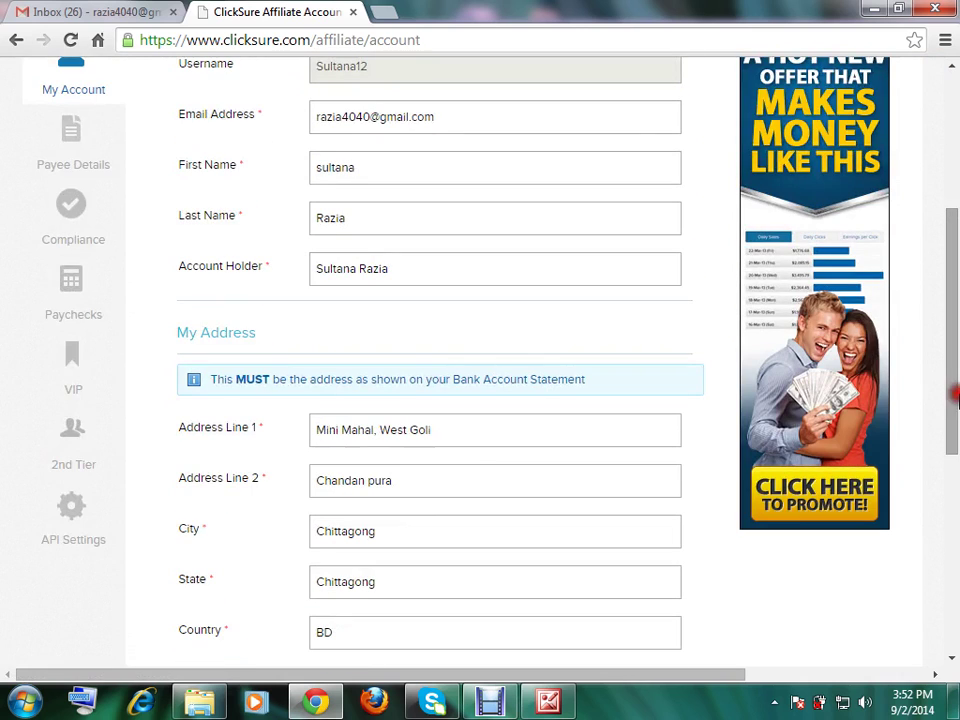
# Check the all-zero CPA Paychecks table, then go back to My Account.
pyautogui.click(70, 298)
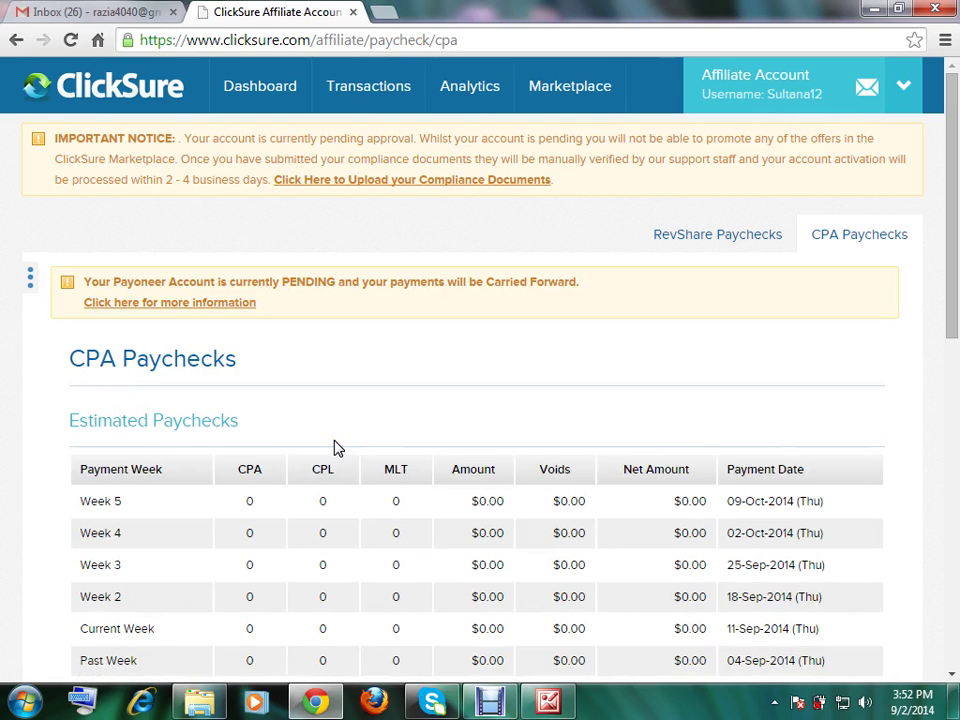
pyautogui.click(369, 334)
pyautogui.click(453, 365)
pyautogui.hotkey('alt', 'Left')
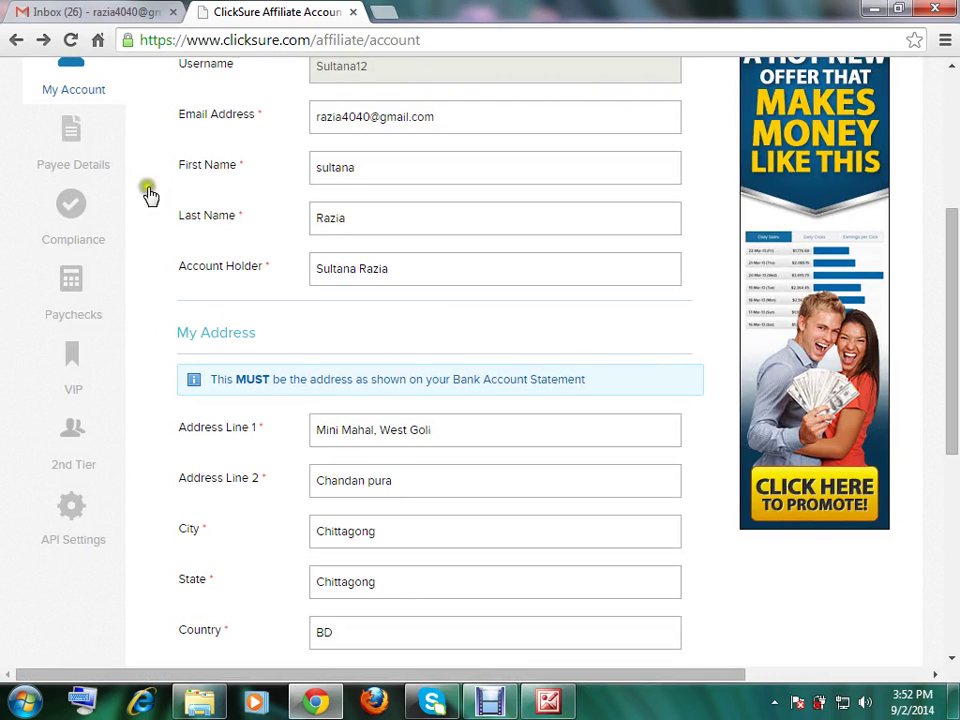
pyautogui.moveTo(955, 268); pyautogui.dragTo(955, 133)
# On the Dashboard, compare the Daily Sales, Daily Clicks and Earnings per Click charts, ending on Daily Sales.
pyautogui.click(75, 257)
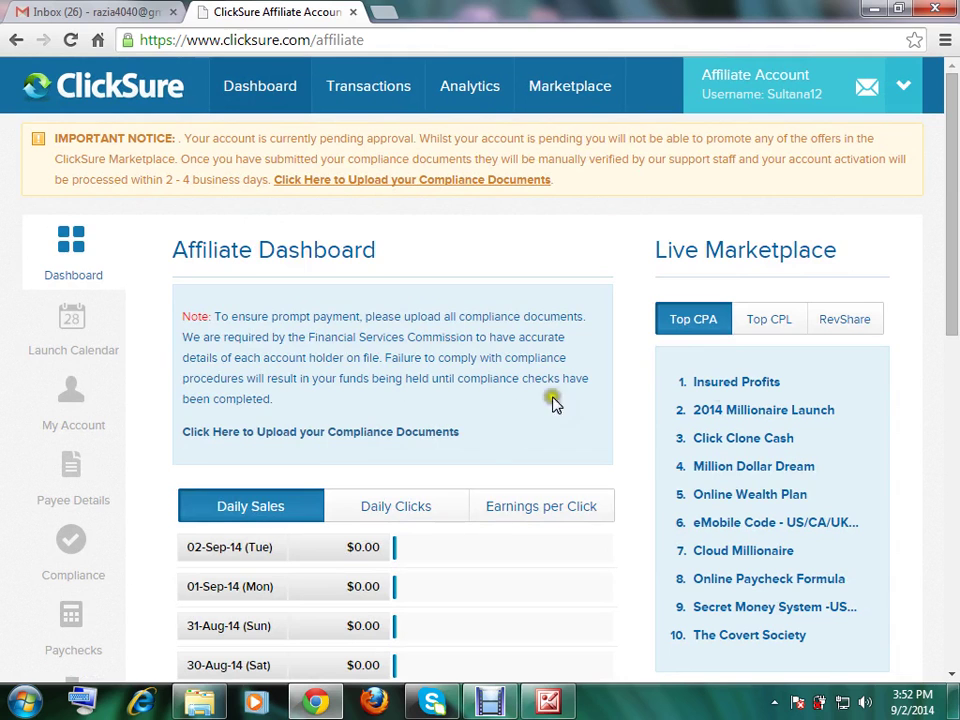
pyautogui.moveTo(955, 258); pyautogui.dragTo(955, 396)
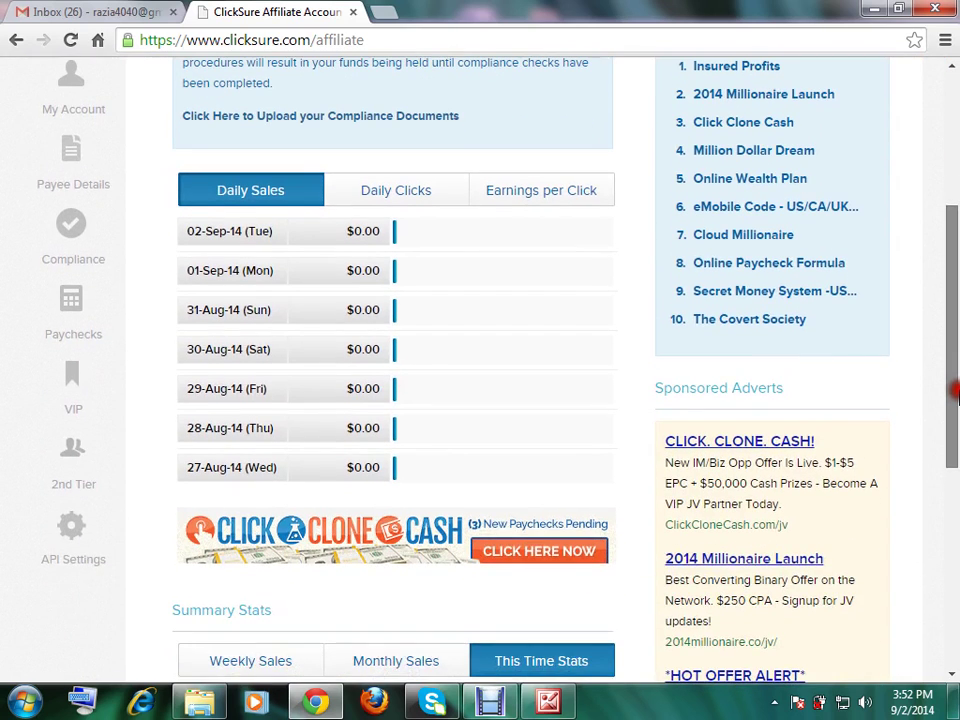
pyautogui.click(257, 200)
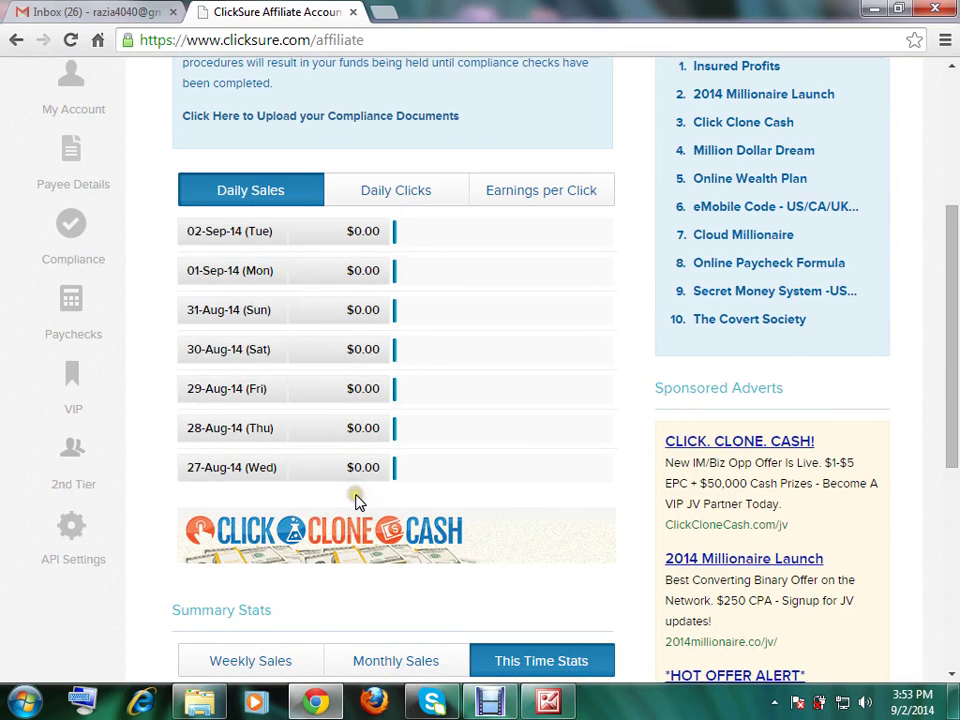
pyautogui.click(394, 190)
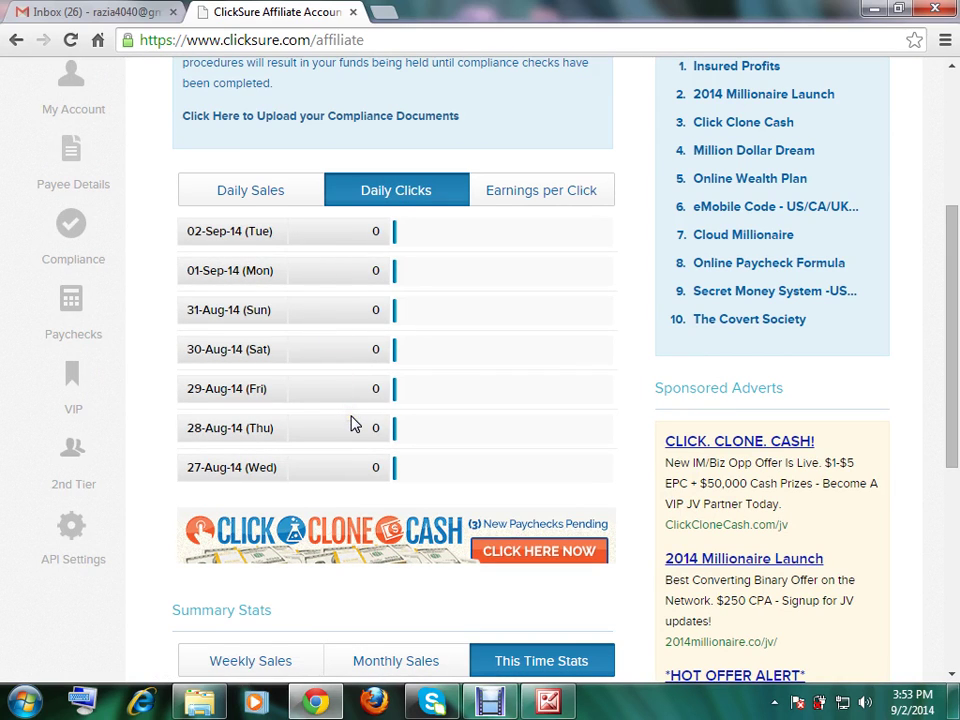
pyautogui.click(556, 200)
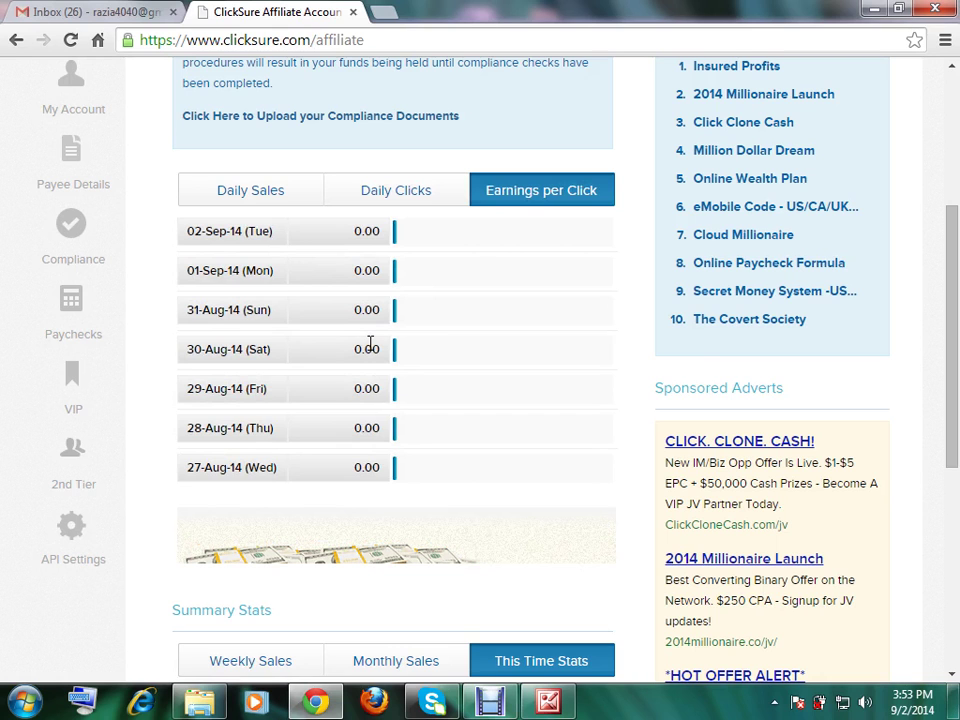
pyautogui.click(299, 205)
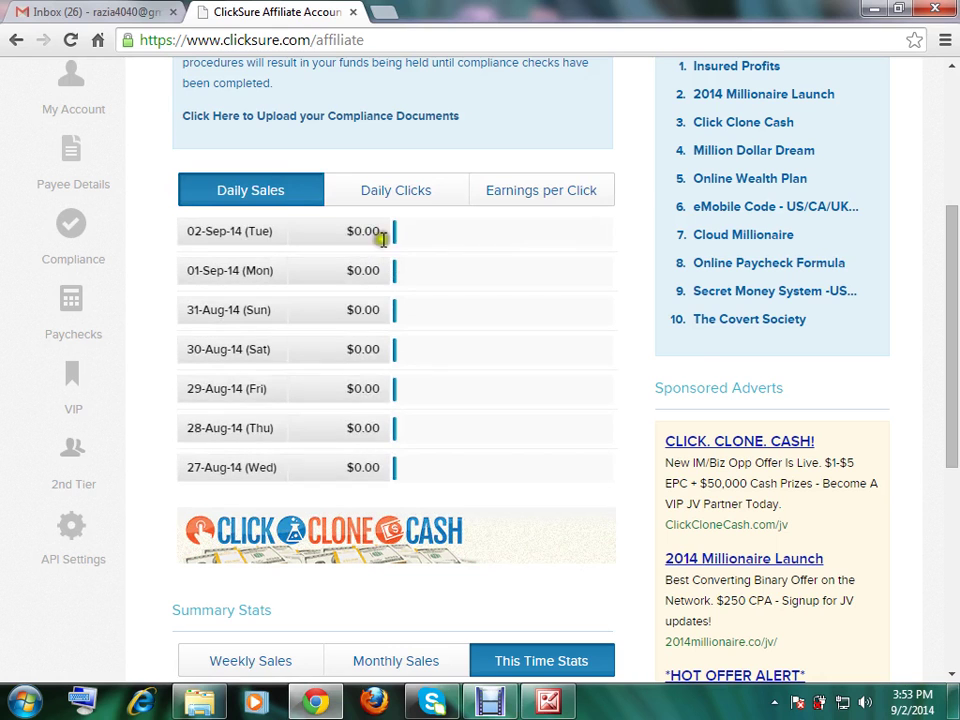
pyautogui.moveTo(955, 320); pyautogui.dragTo(955, 260)
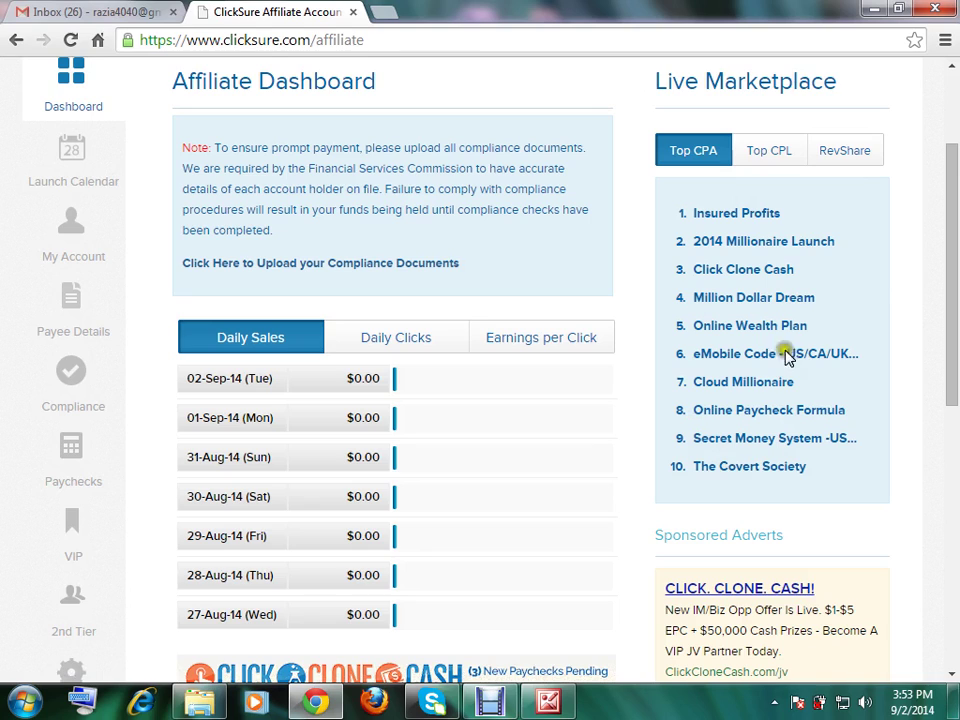
pyautogui.middleClick(733, 220)
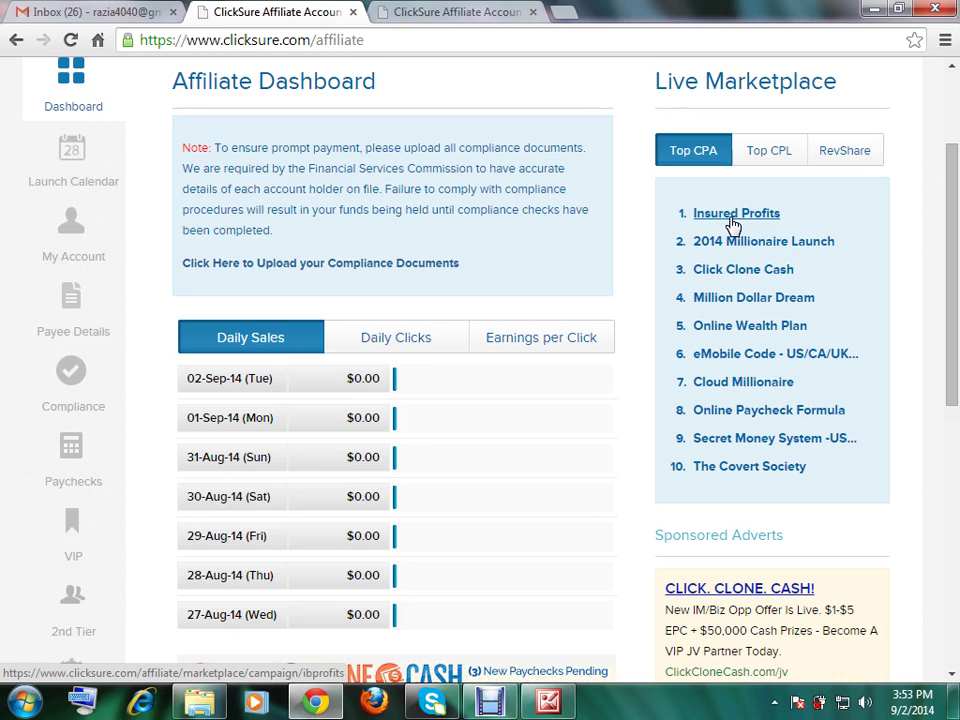
pyautogui.click(489, 12)
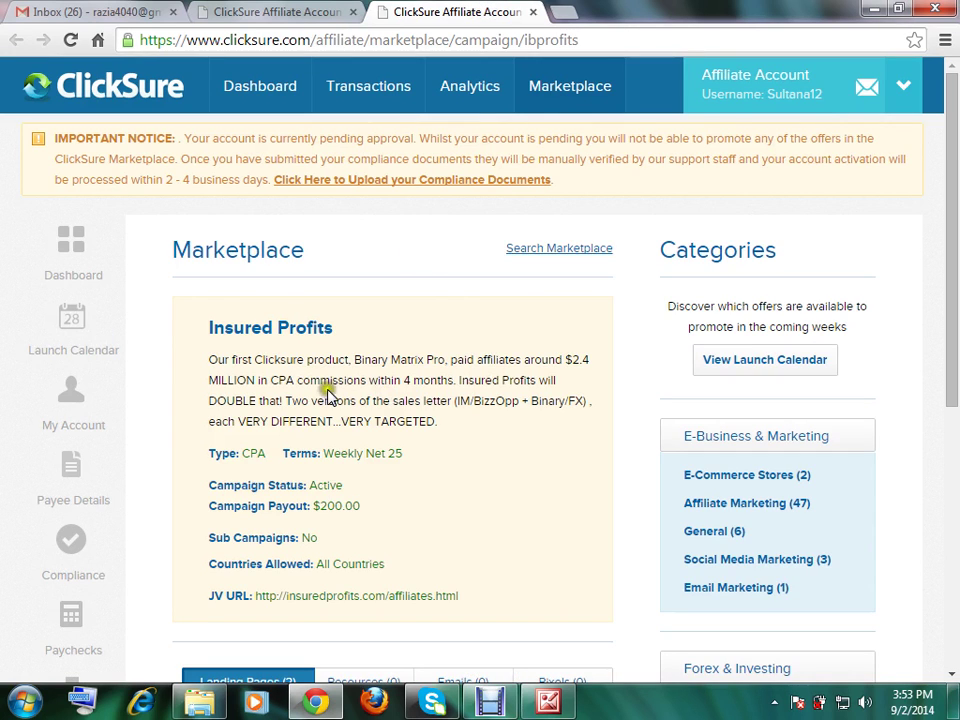
pyautogui.moveTo(955, 220); pyautogui.dragTo(955, 288)
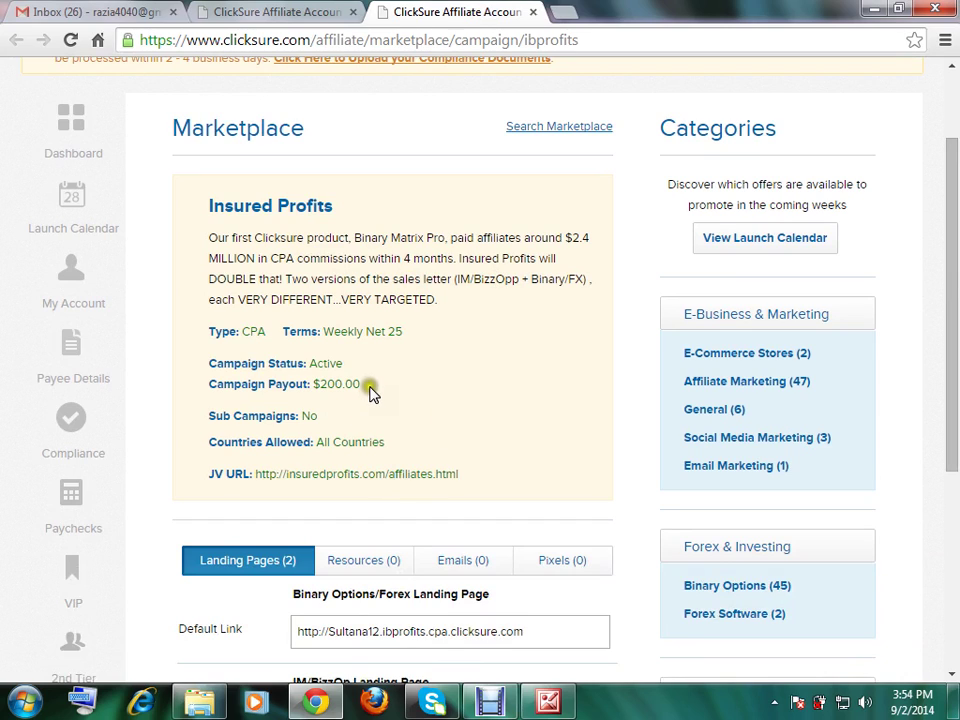
pyautogui.moveTo(368, 390)
pyautogui.mouseDown()
pyautogui.moveTo(332, 392)
pyautogui.moveTo(360, 390)
pyautogui.mouseUp()
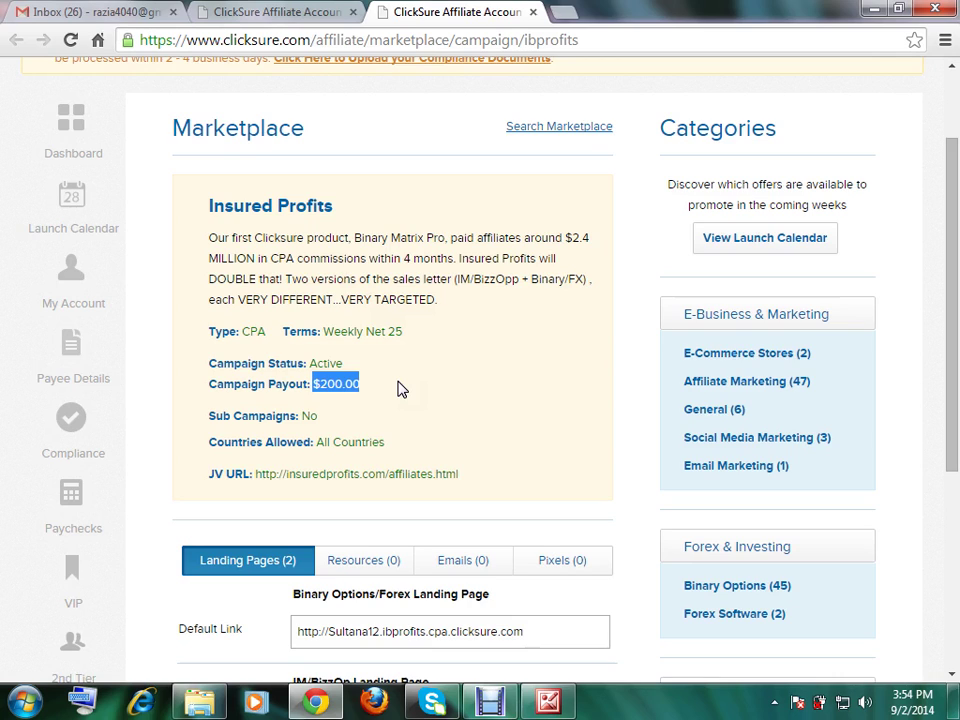
pyautogui.click(398, 388)
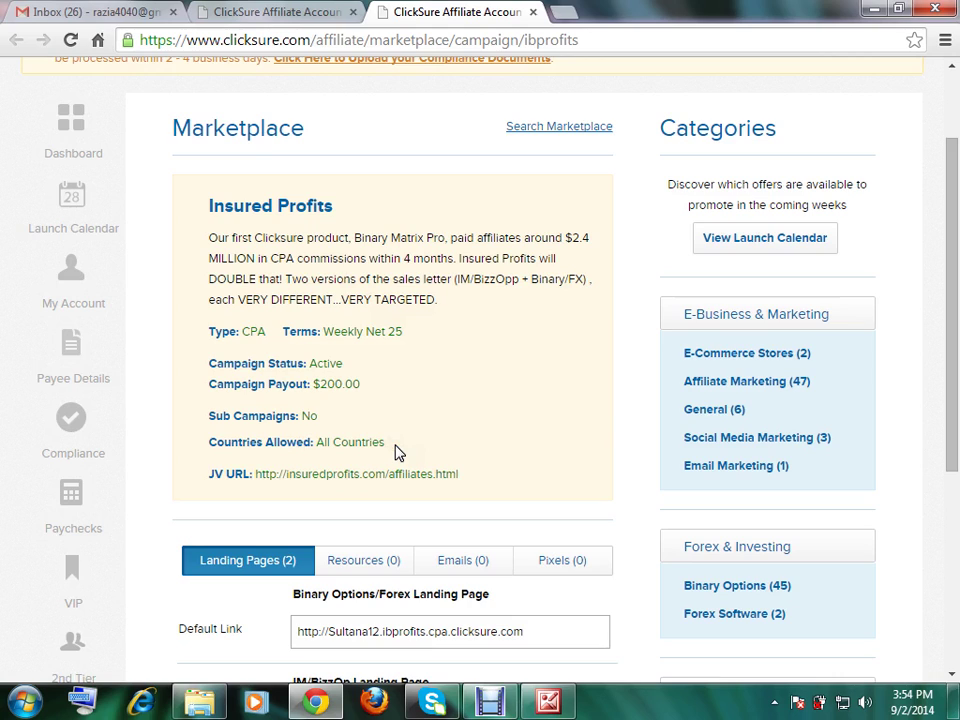
pyautogui.click(400, 333)
pyautogui.doubleClick(400, 333)
pyautogui.click(429, 337)
pyautogui.moveTo(955, 309)
pyautogui.mouseDown()
pyautogui.moveTo(955, 397)
pyautogui.moveTo(955, 293)
pyautogui.mouseUp()
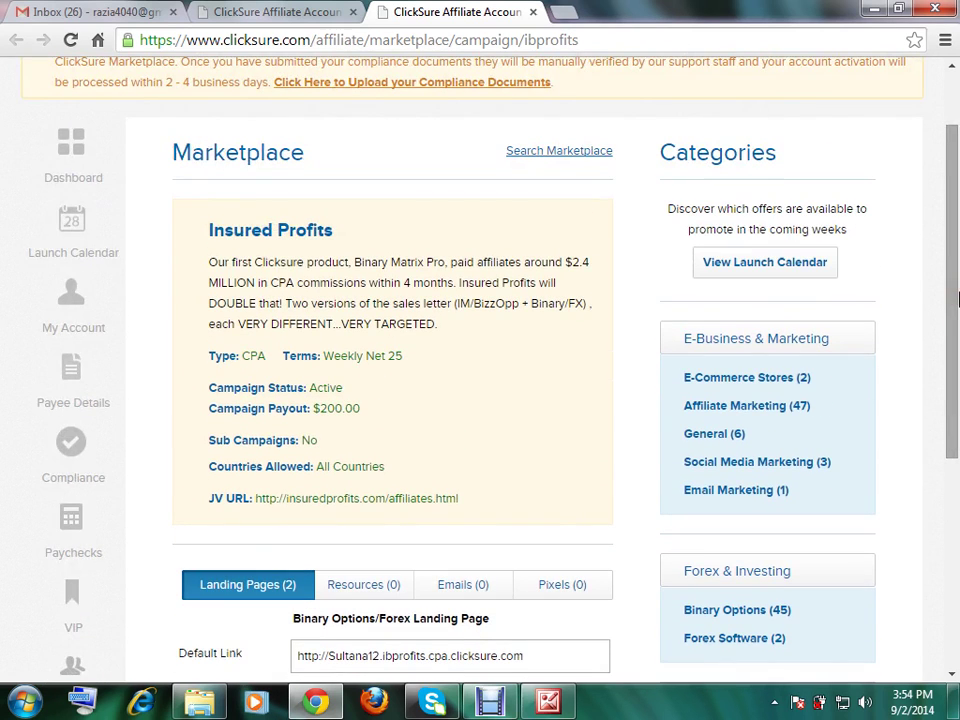
pyautogui.click(533, 12)
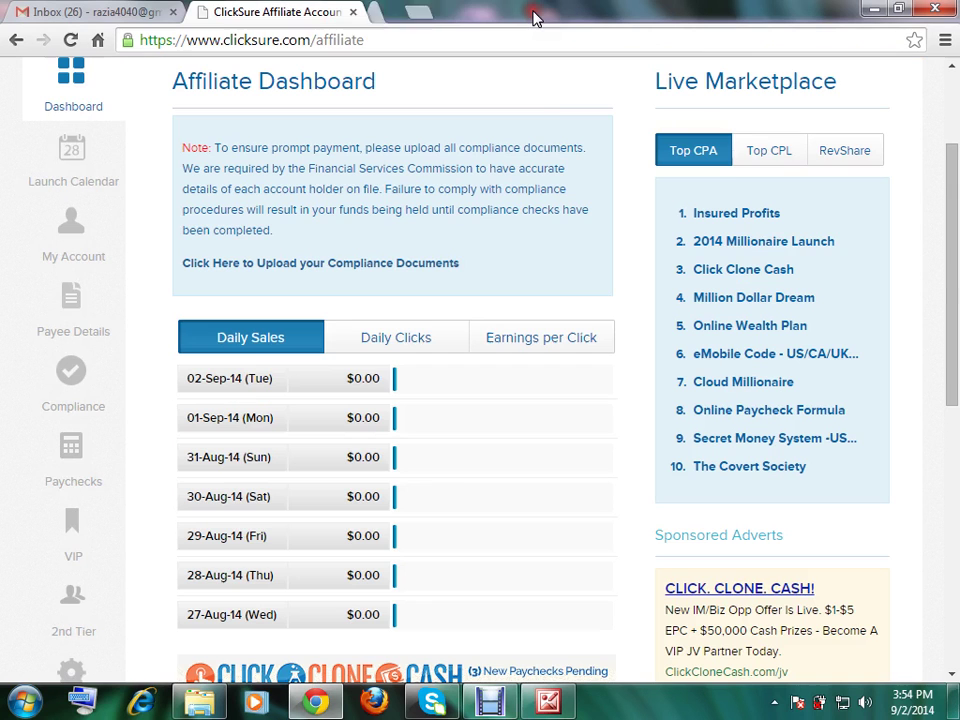
# List the top RevShare offers and view SatelliteDirect's campaign page in a new tab.
pyautogui.click(835, 160)
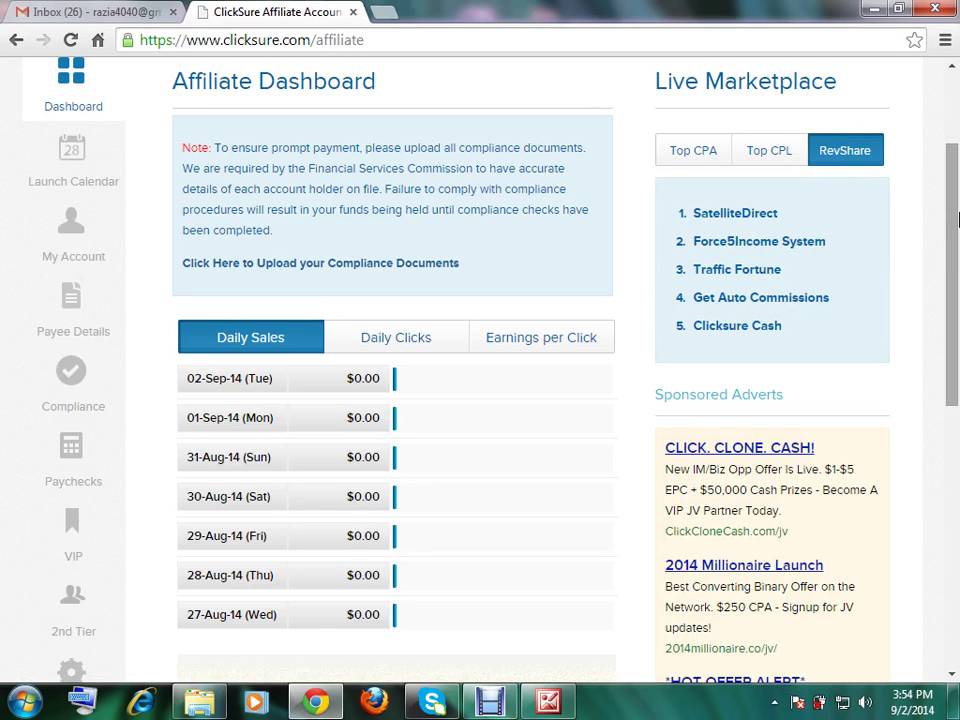
pyautogui.click(725, 213)
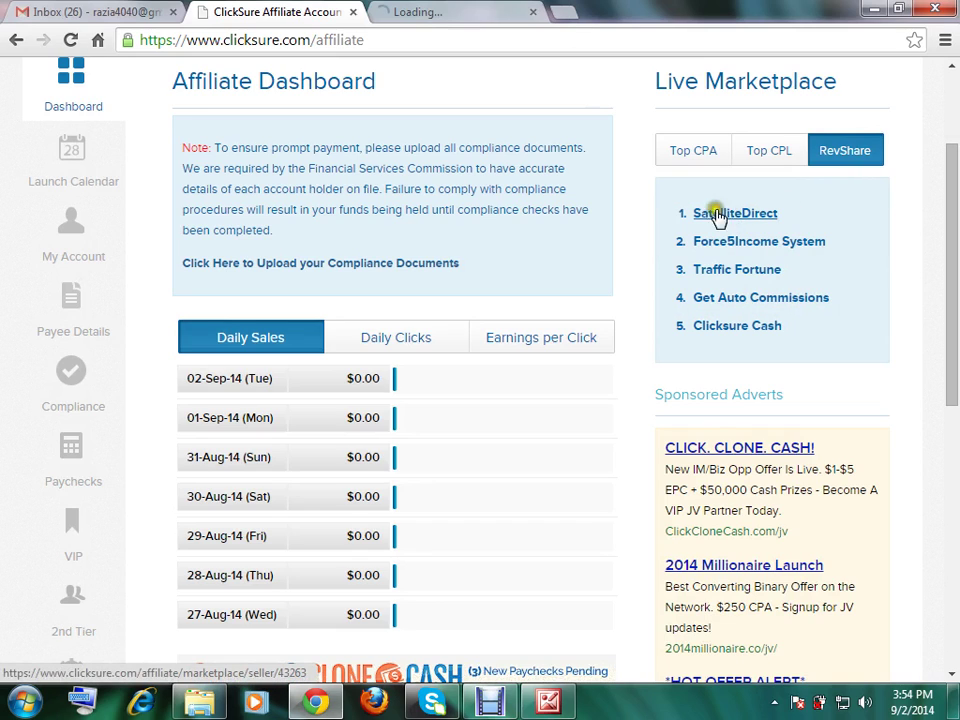
pyautogui.click(447, 14)
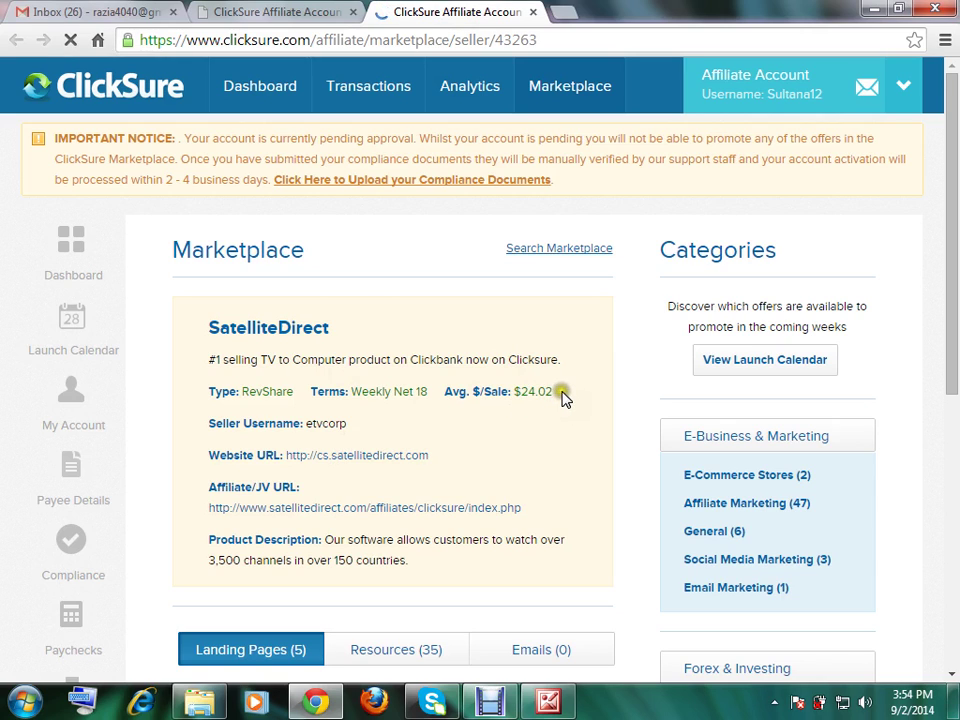
# Highlight SatelliteDirect's $24.02 average sale value, then close the campaign tab.
pyautogui.moveTo(563, 397); pyautogui.dragTo(525, 426)
pyautogui.click(527, 425)
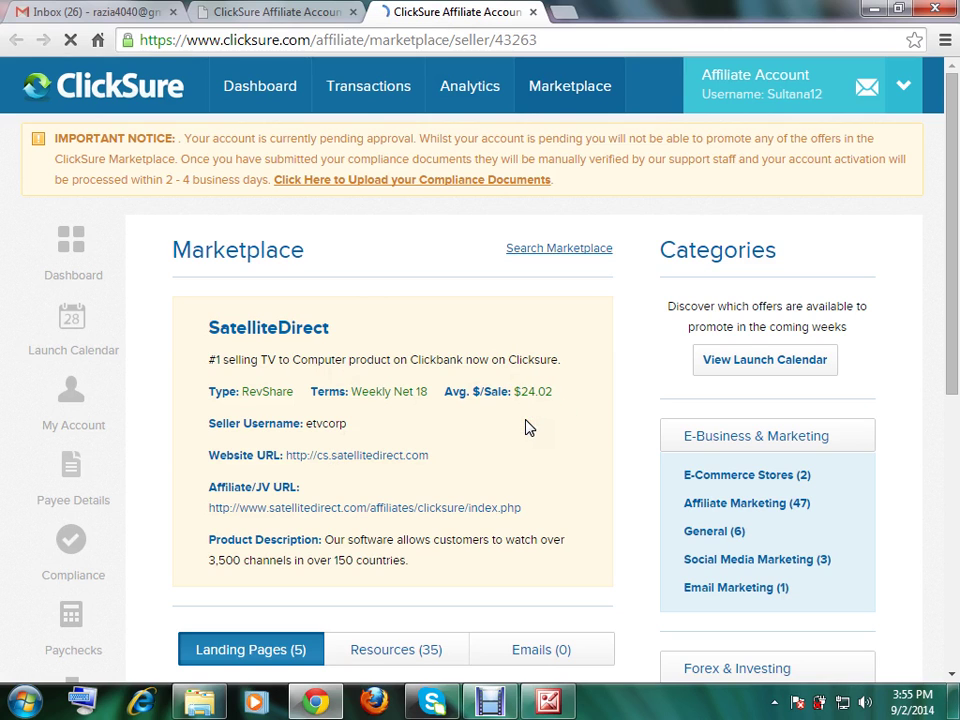
pyautogui.click(532, 12)
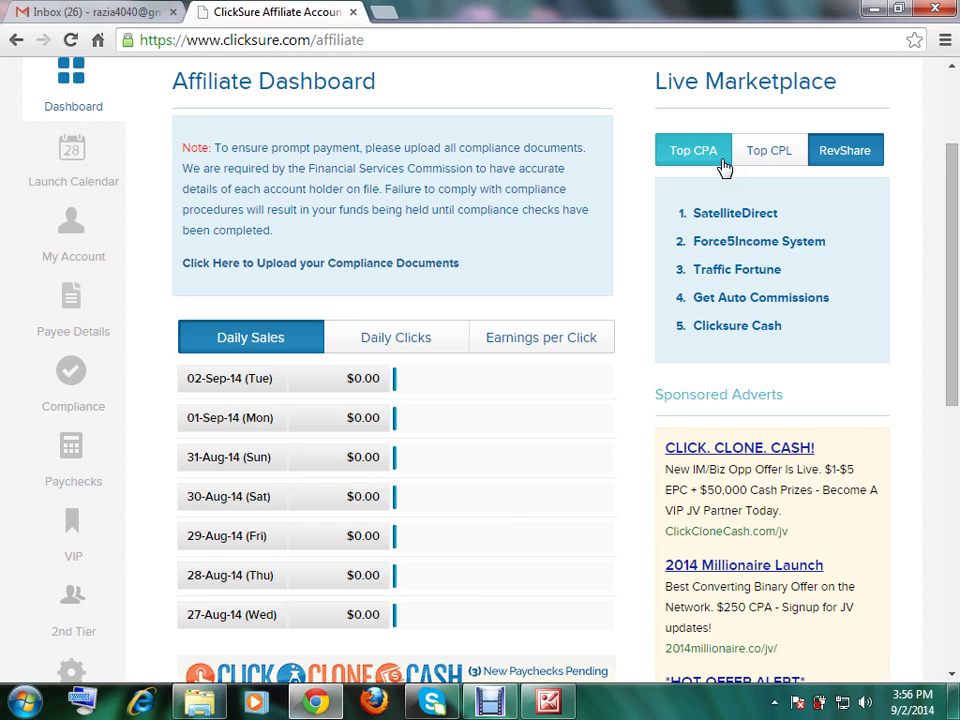
# Show the Top CPA offers led by Insured Profits, then bring up the affiliate-marketing steps image.
pyautogui.click(682, 164)
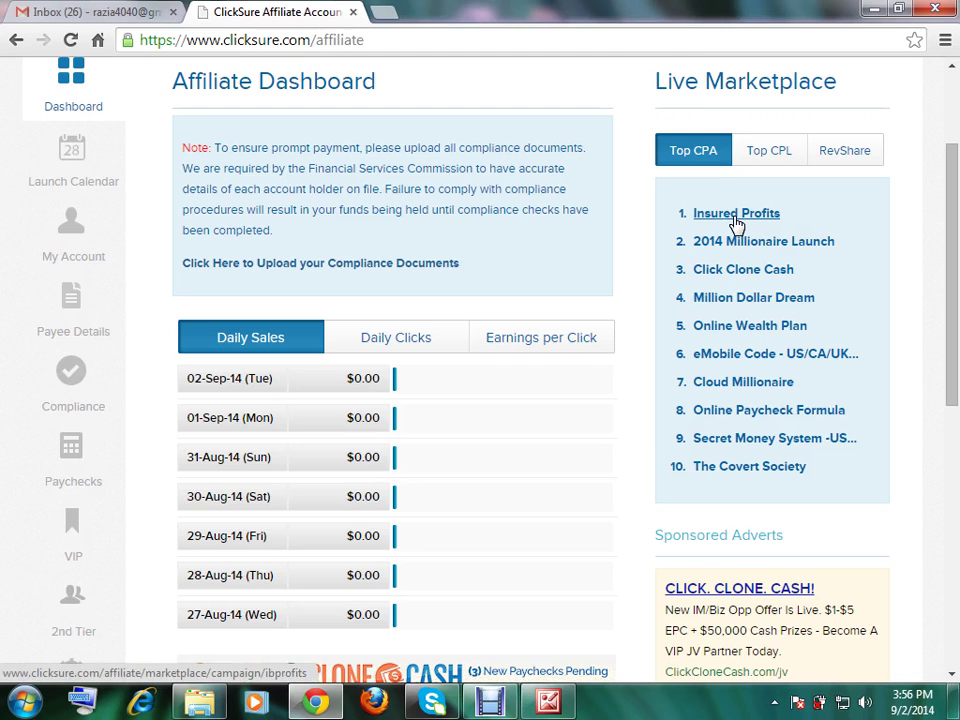
pyautogui.click(548, 701)
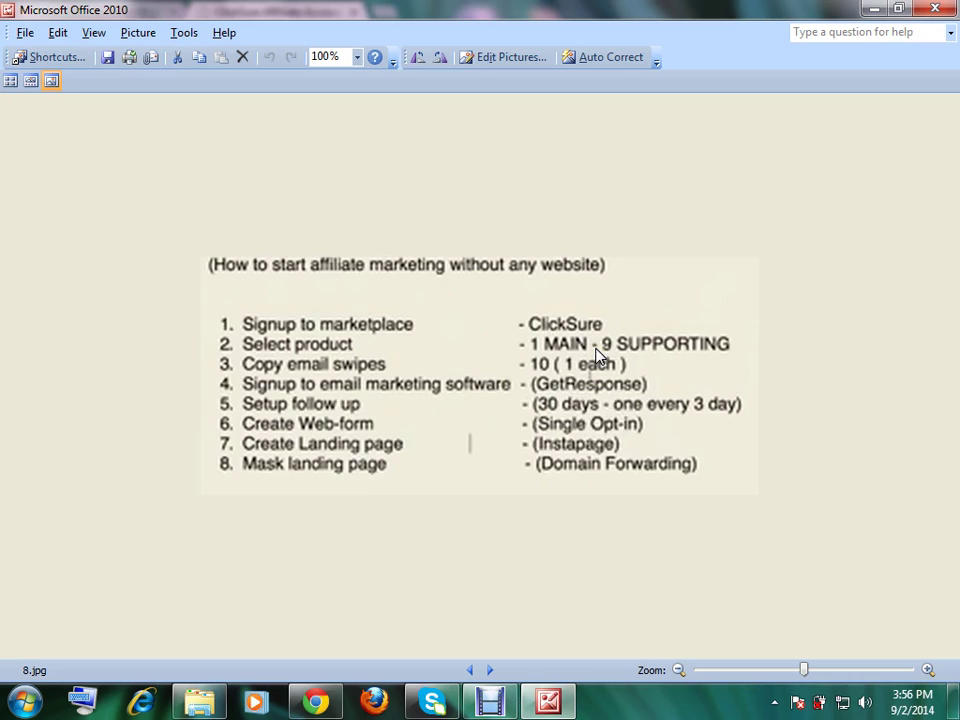
# Page through the Picture Manager images, return to Chrome, and launch Microsoft Word 2010.
pyautogui.press('Right')
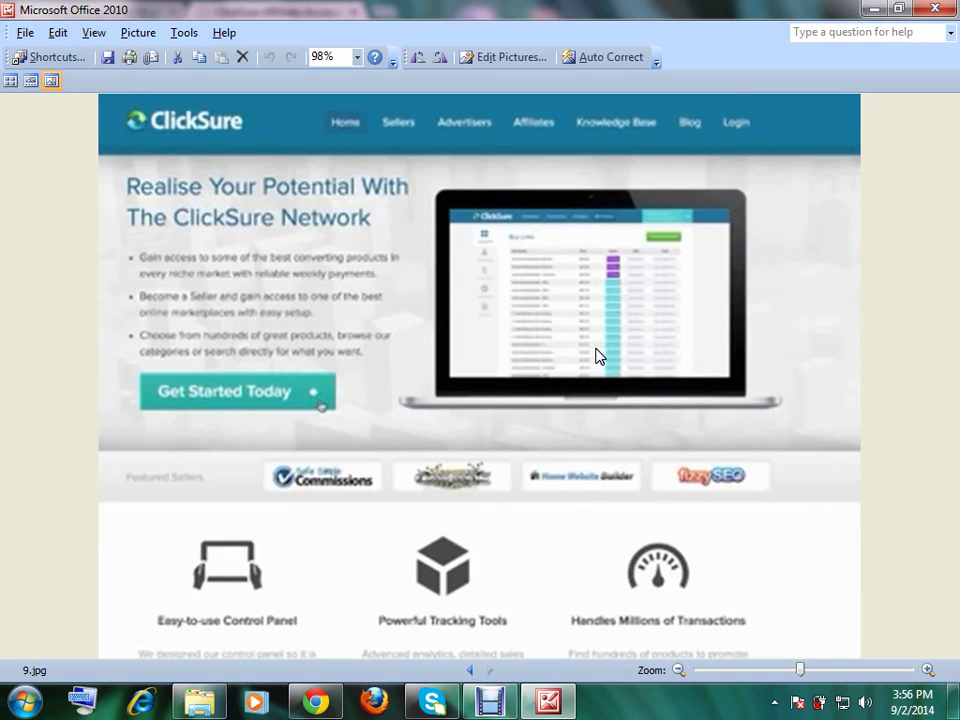
pyautogui.press('Left')
pyautogui.press('Left')
pyautogui.press('Left')
pyautogui.press('Right')
pyautogui.press('Right')
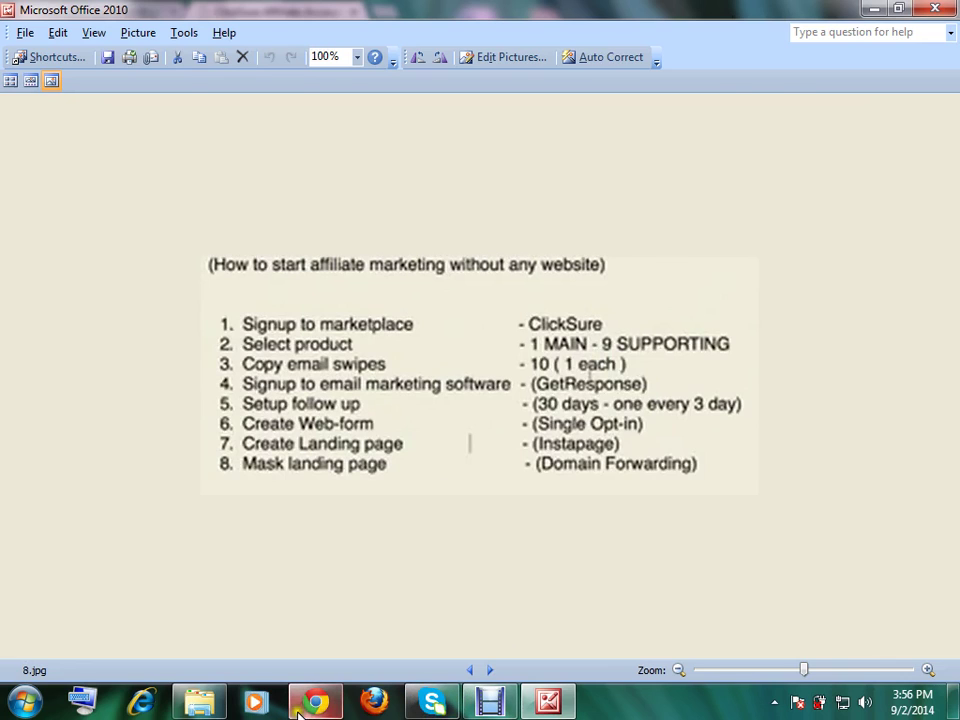
pyautogui.click(315, 702)
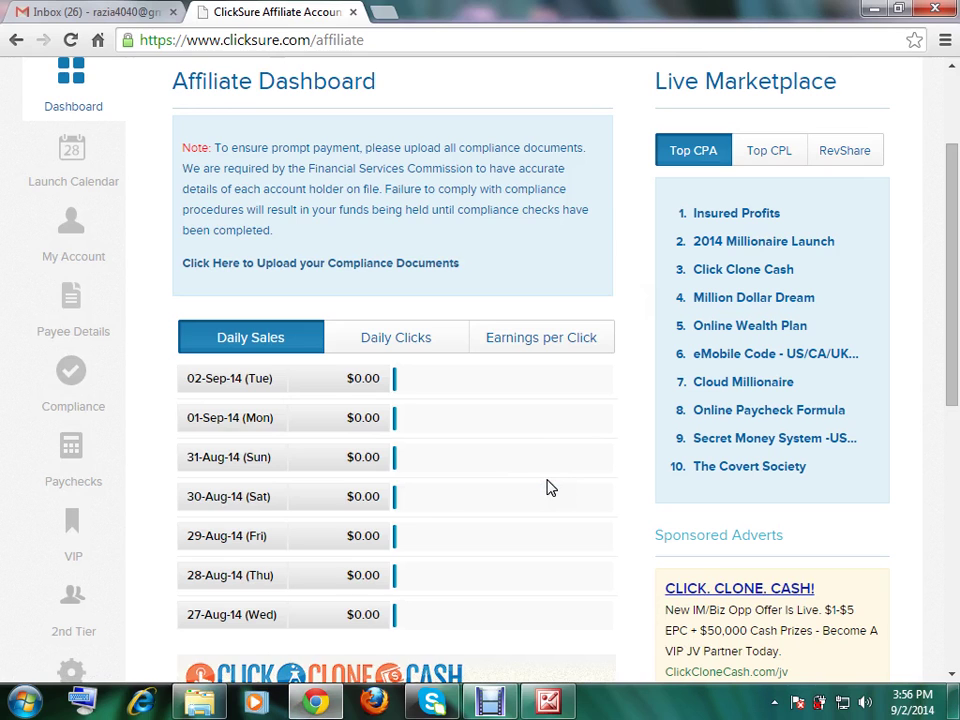
pyautogui.click(25, 700)
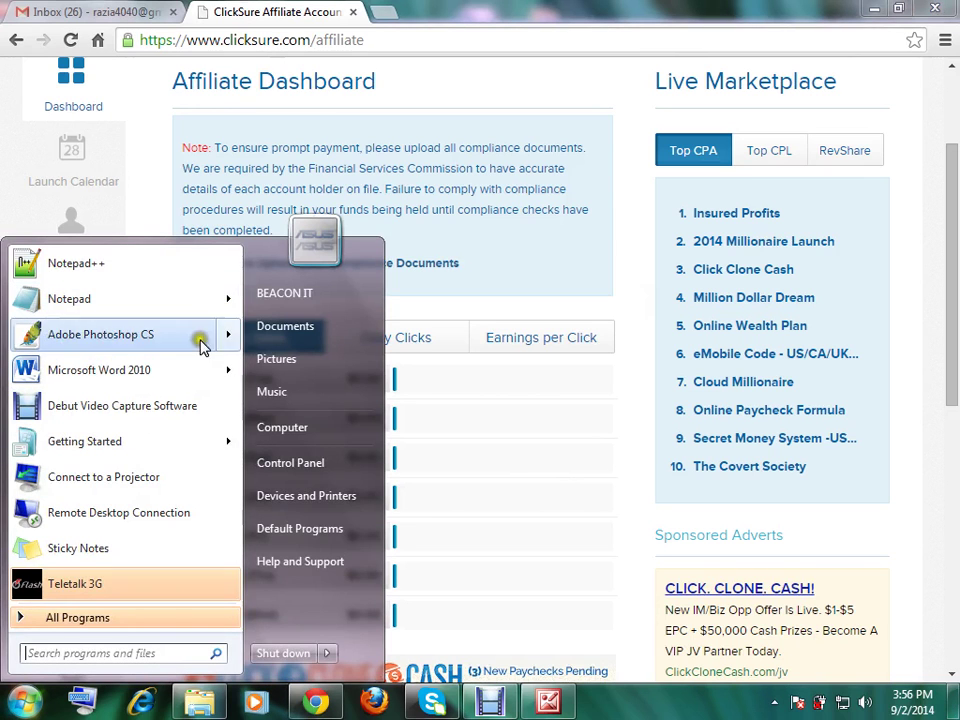
pyautogui.click(155, 370)
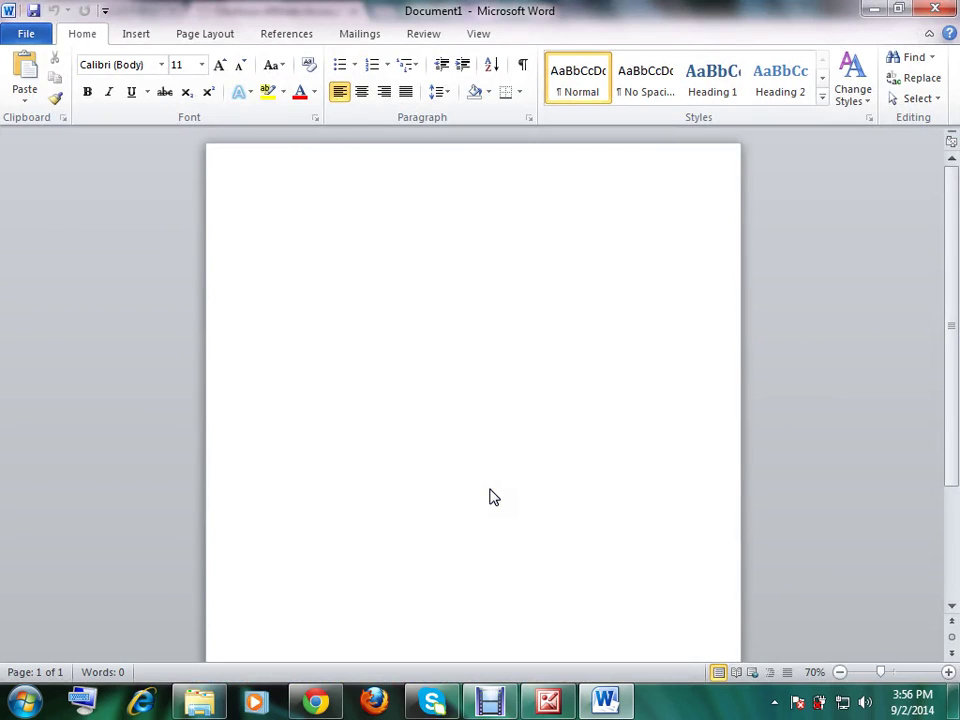
# Type a 'Product Name:' label in the new document and set its text to 26 pt.
pyautogui.hotkey('ctrl', 'v')
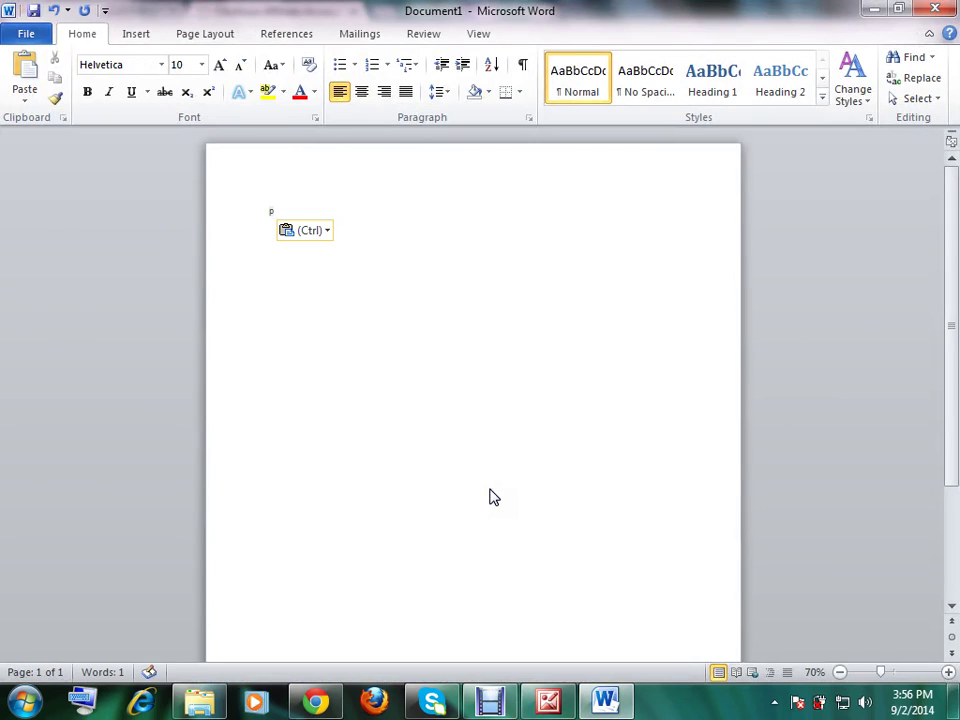
pyautogui.write('roduc')
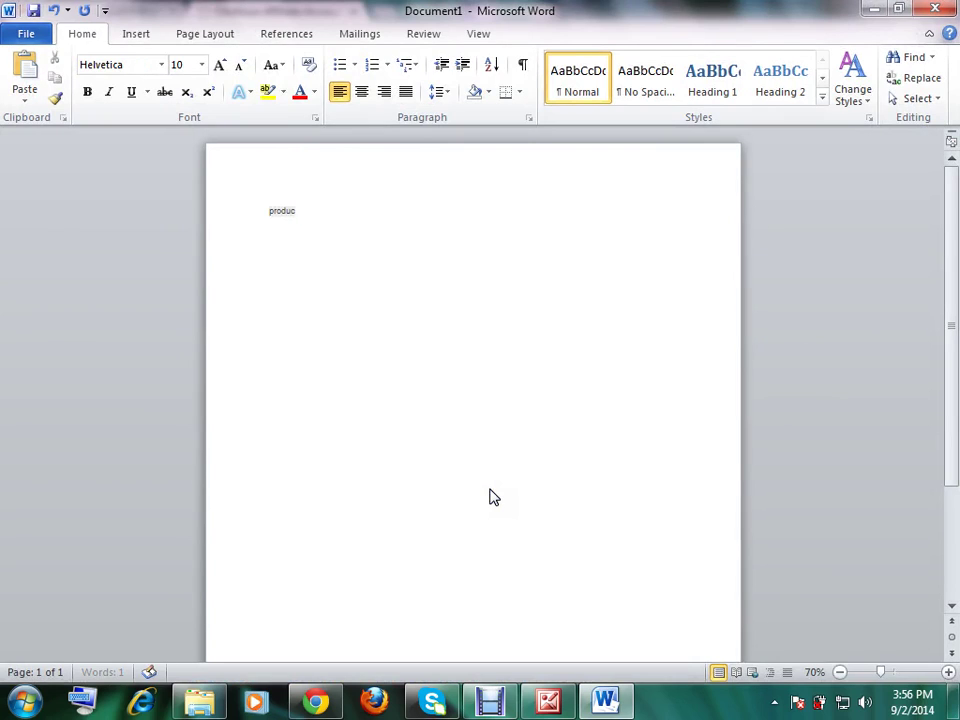
pyautogui.write('t Name:')
pyautogui.press('Return')
pyautogui.hotkey('ctrl', 'a')
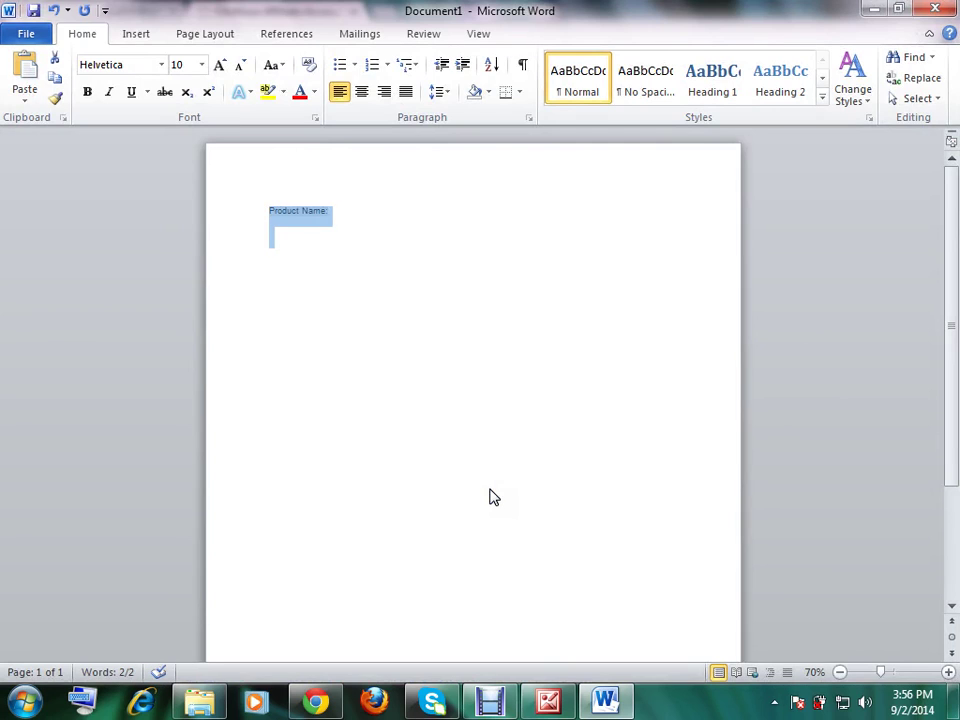
pyautogui.hotkey('ctrl', 'shift', '.')
pyautogui.hotkey('ctrl', 'shift', '.')
pyautogui.hotkey('ctrl', 'shift', '.')
pyautogui.hotkey('ctrl', 'shift', '.')
pyautogui.hotkey('ctrl', 'shift', '.')
pyautogui.hotkey('ctrl', 'shift', '.')
pyautogui.hotkey('ctrl', 'shift', '.')
pyautogui.hotkey('ctrl', 'shift', '.')
pyautogui.hotkey('ctrl', ']')
pyautogui.hotkey('ctrl', ']')
pyautogui.hotkey('ctrl', ']')
pyautogui.hotkey('ctrl', ']')
pyautogui.hotkey('ctrl', ']')
pyautogui.hotkey('ctrl', ']')
pyautogui.hotkey('ctrl', ']')
pyautogui.press('Left')
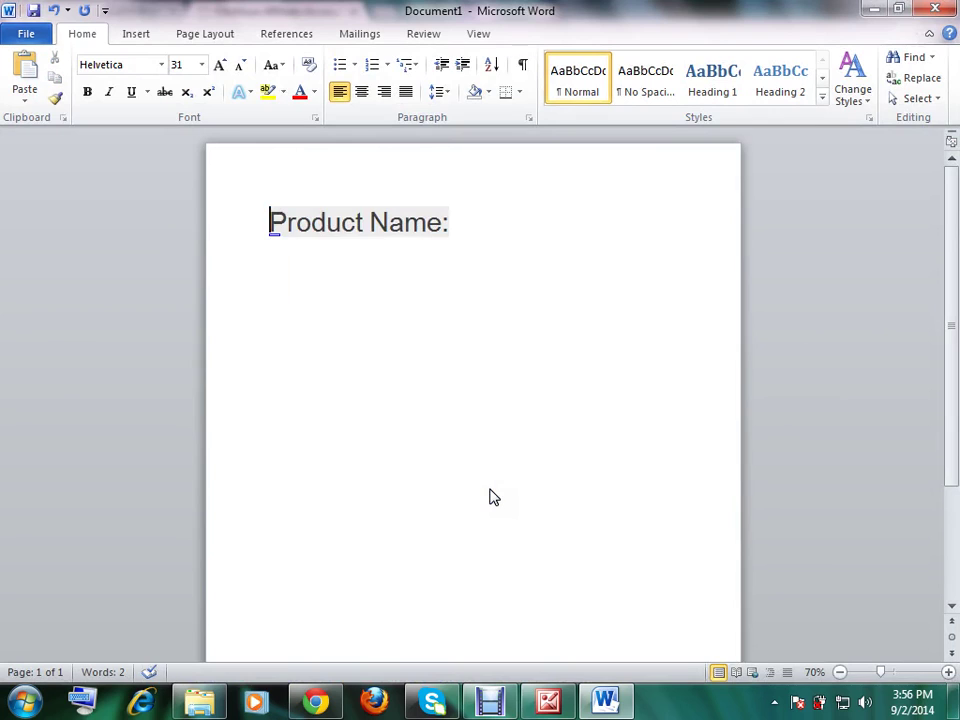
pyautogui.press('End')
pyautogui.hotkey('ctrl', 'a')
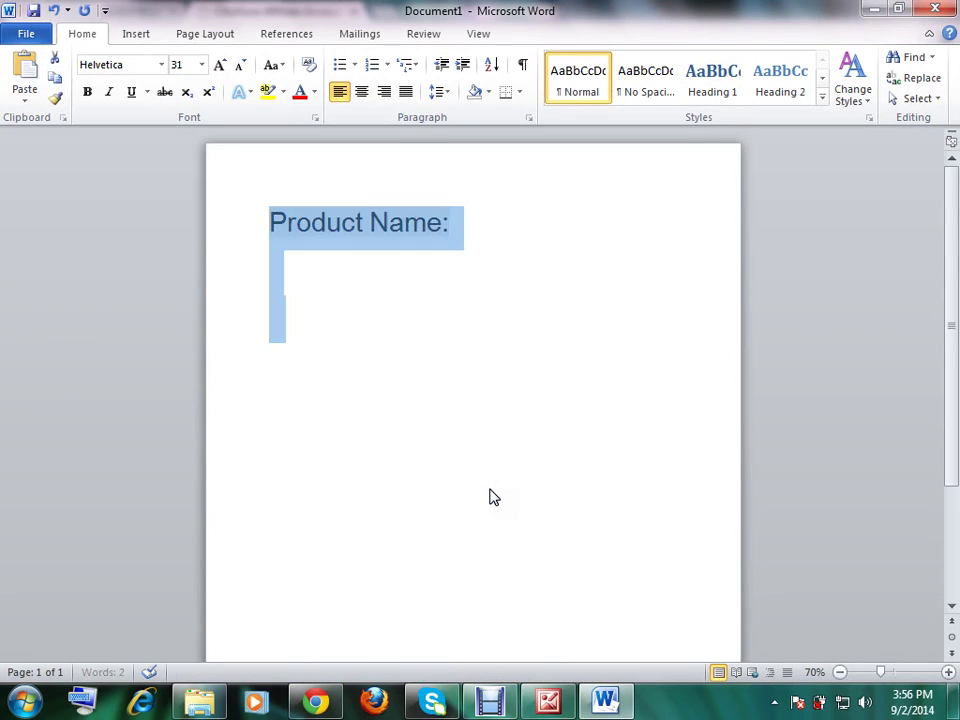
pyautogui.hotkey('ctrl', '[')
pyautogui.hotkey('ctrl', '[')
pyautogui.hotkey('ctrl', '[')
pyautogui.hotkey('ctrl', '[')
pyautogui.hotkey('ctrl', '[')
pyautogui.press('Right')
pyautogui.press('BackSpace')
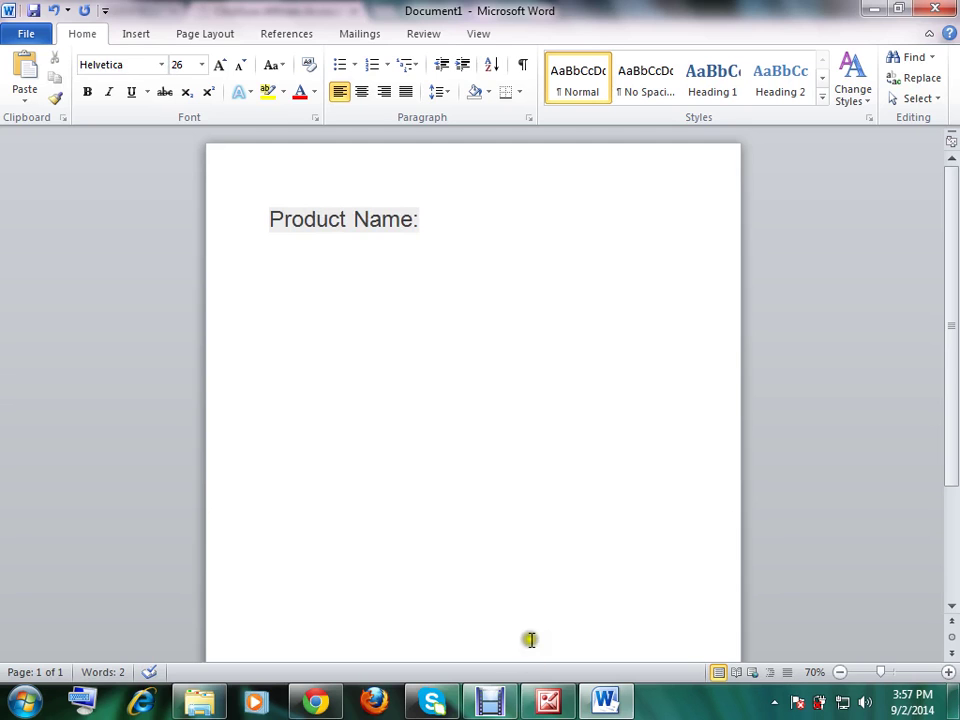
# Minimize the picture viewer and bring the ClickSure dashboard in Chrome to the front.
pyautogui.click(548, 702)
pyautogui.click(548, 702)
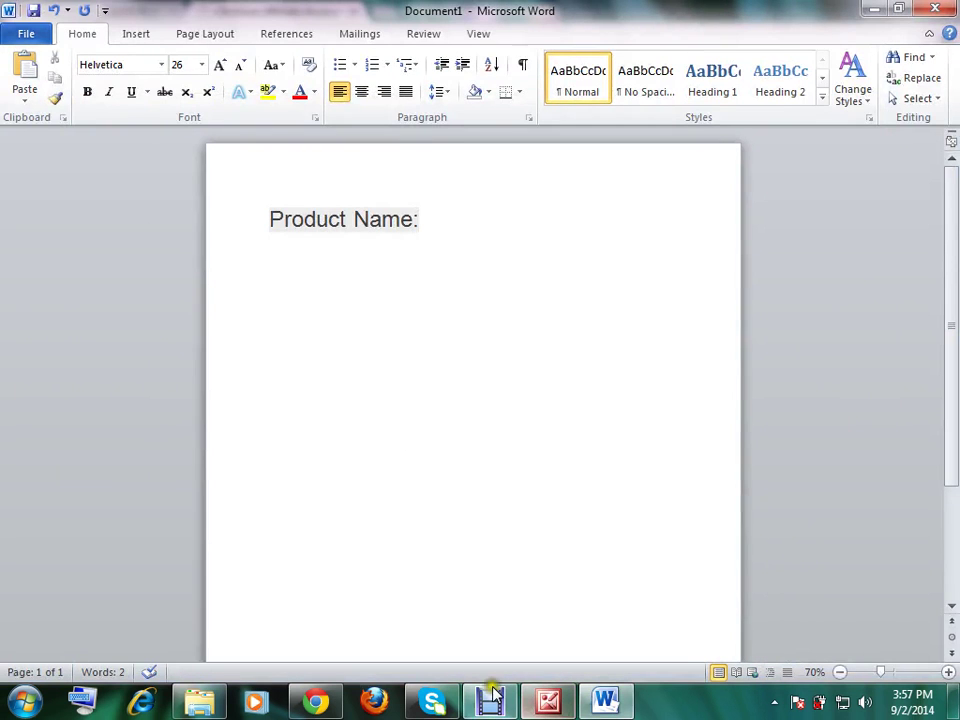
pyautogui.click(316, 702)
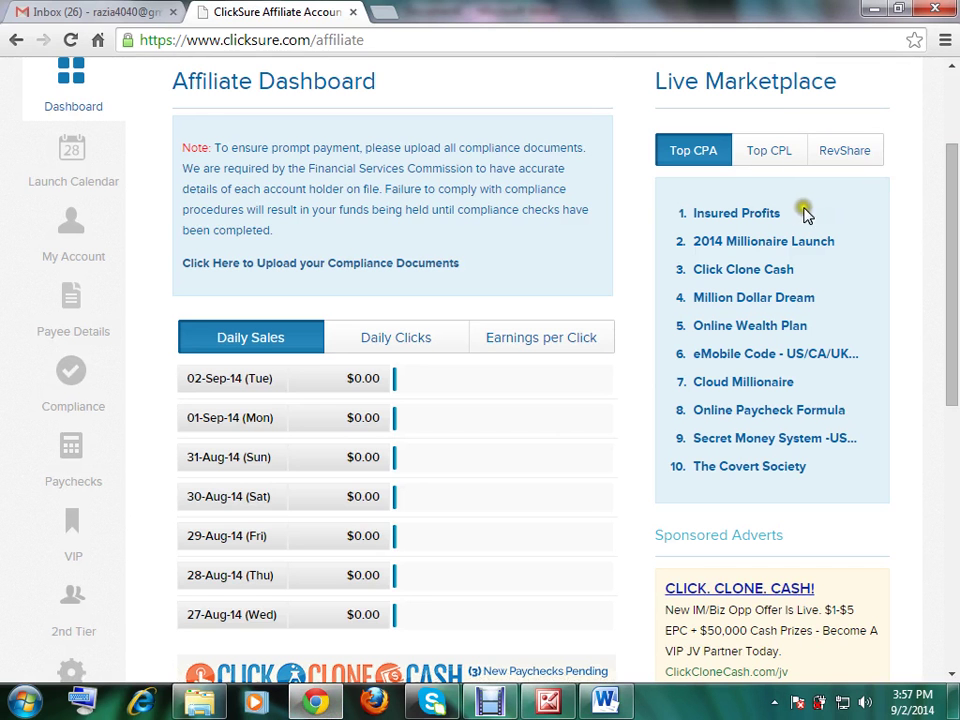
# Open Insured Profits from the Live Marketplace in a new tab and copy its title.
pyautogui.click(735, 214)
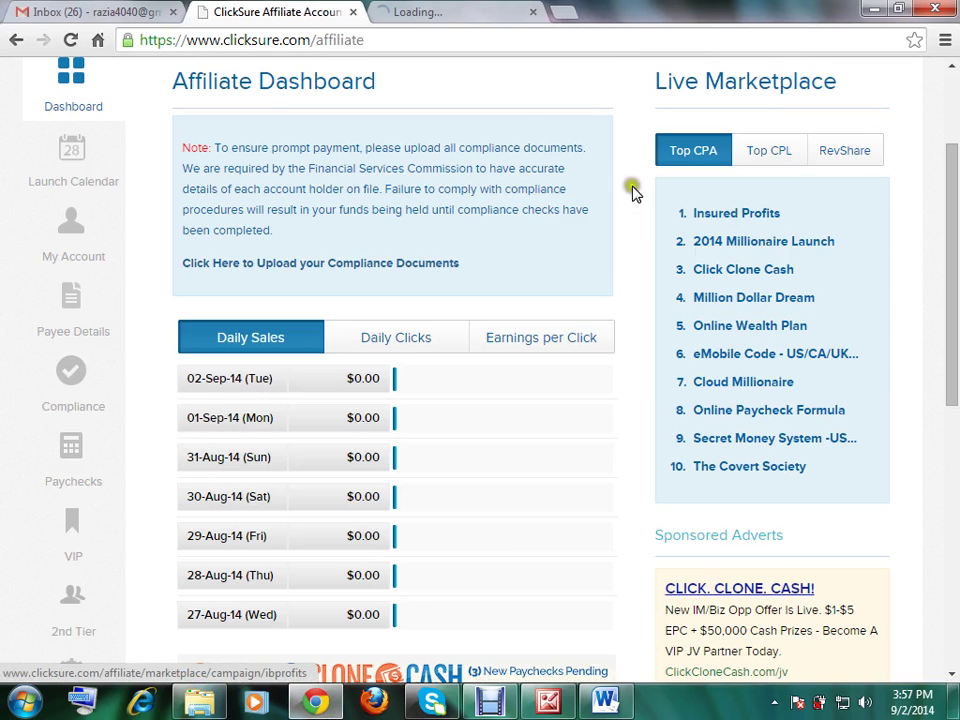
pyautogui.click(443, 9)
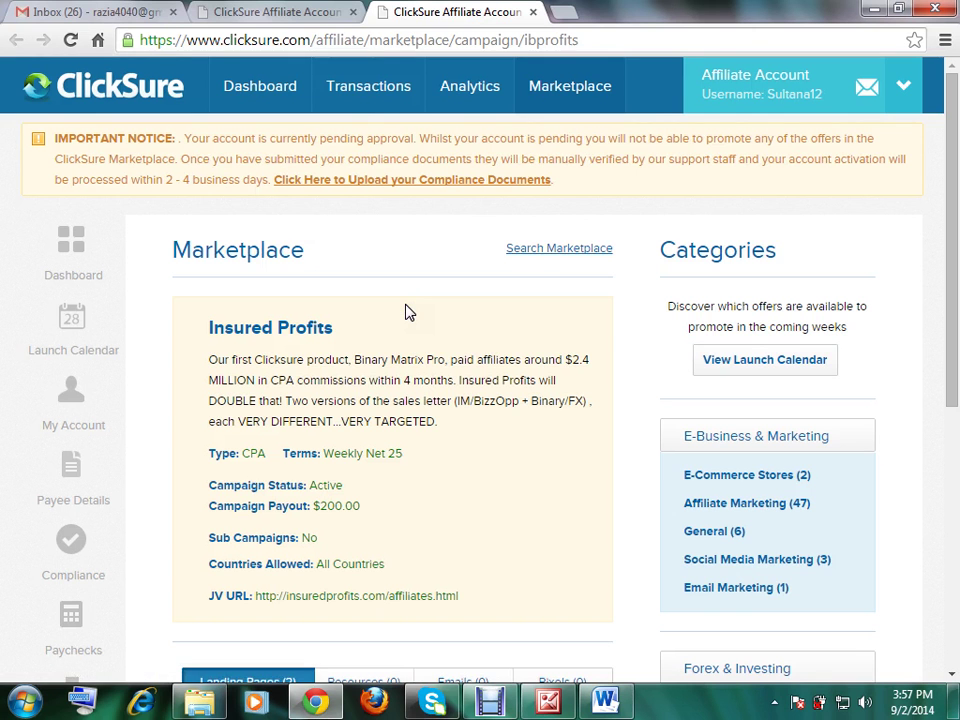
pyautogui.moveTo(335, 328); pyautogui.dragTo(205, 333)
pyautogui.hotkey('ctrl', 'c')
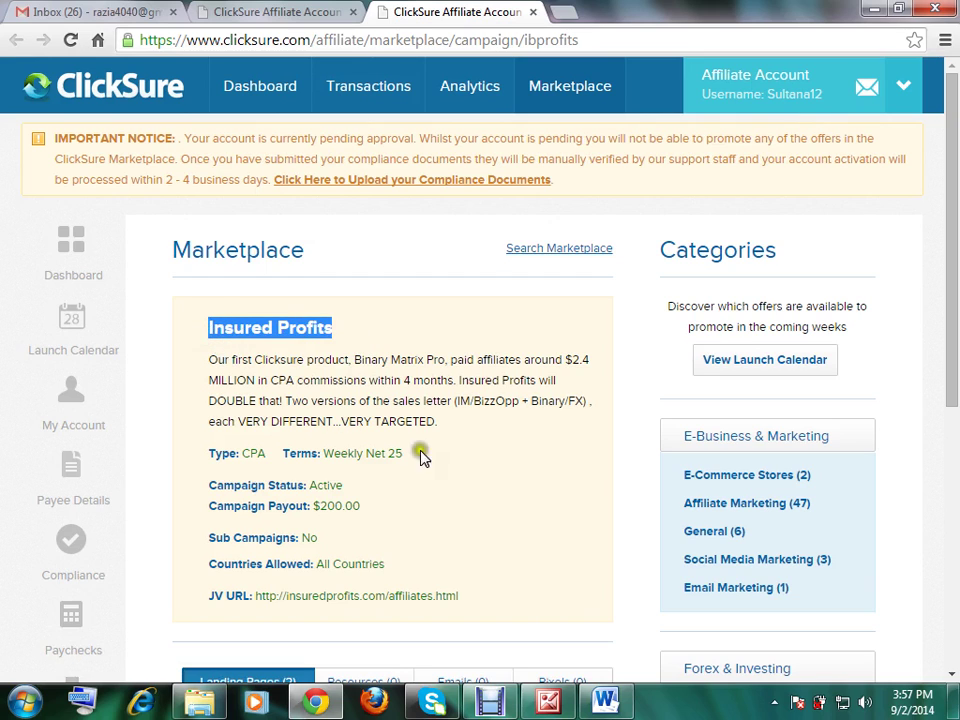
pyautogui.click(605, 698)
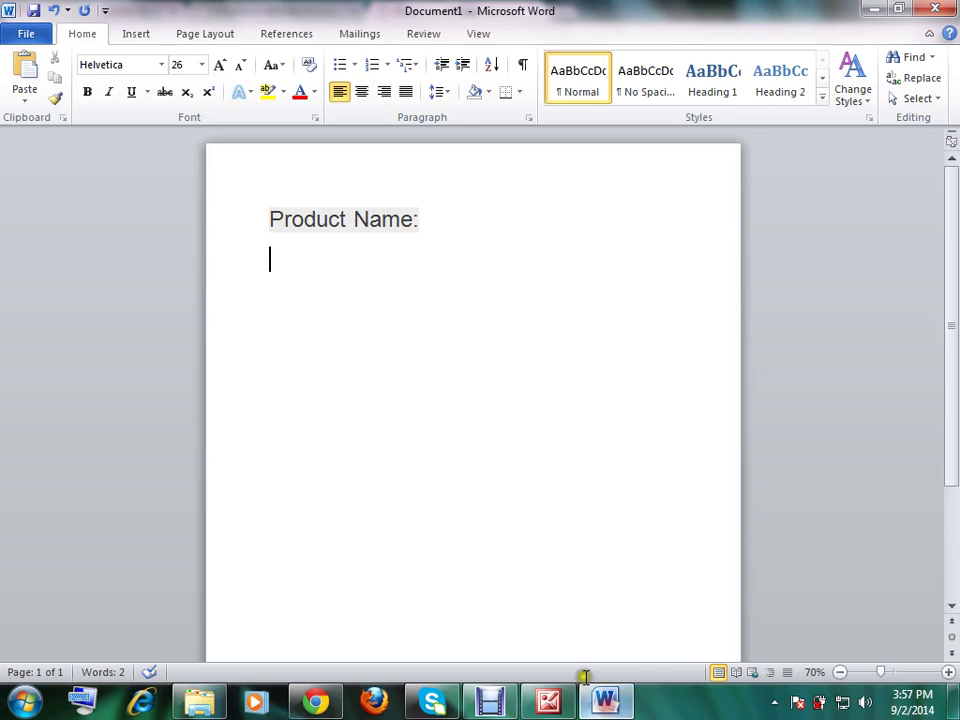
# Paste 'Insured Profits' after 'Product Name:' and enlarge it slightly.
pyautogui.click(438, 218)
pyautogui.hotkey('ctrl', 'v')
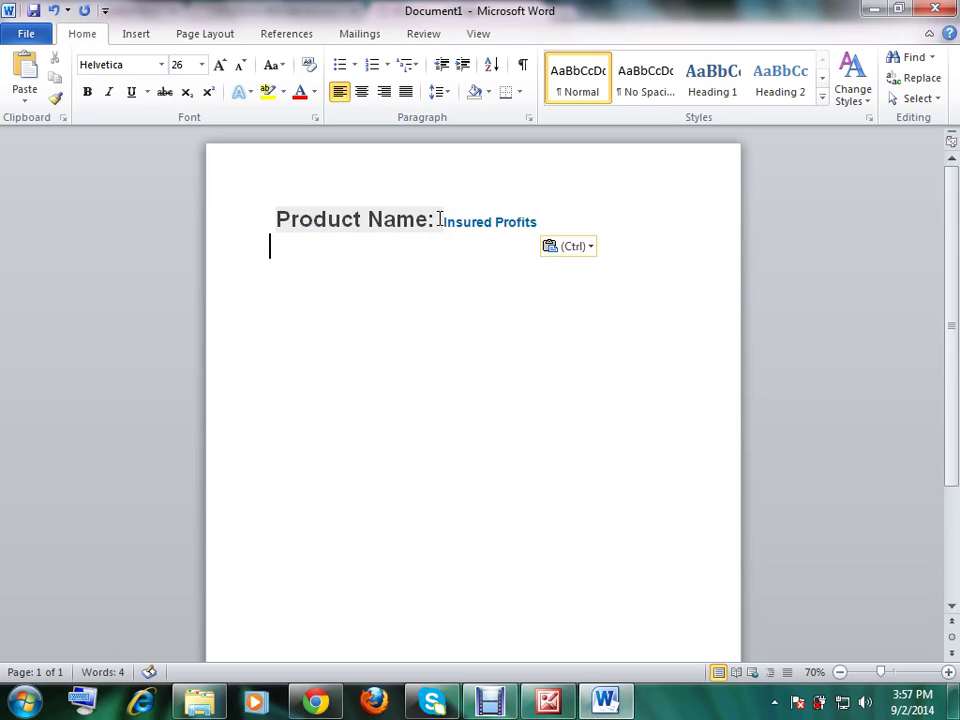
pyautogui.moveTo(440, 219); pyautogui.dragTo(555, 216)
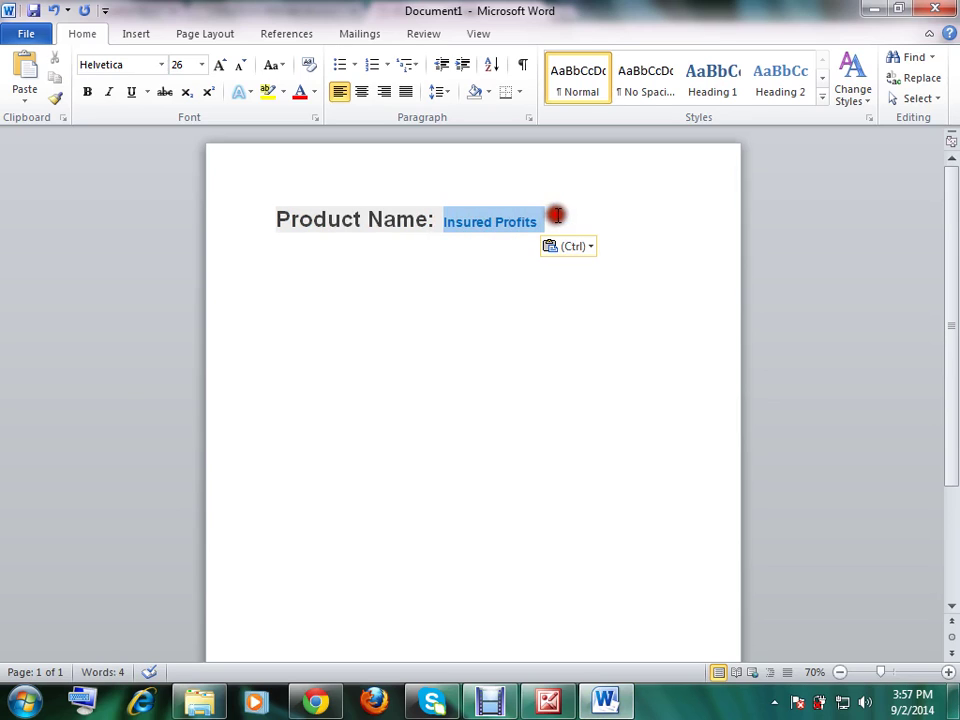
pyautogui.hotkey('ctrl', ']')
pyautogui.hotkey('ctrl', ']')
# Add a 'Product -1:' heading line above the Product Name line.
pyautogui.press('Home')
pyautogui.press('Return')
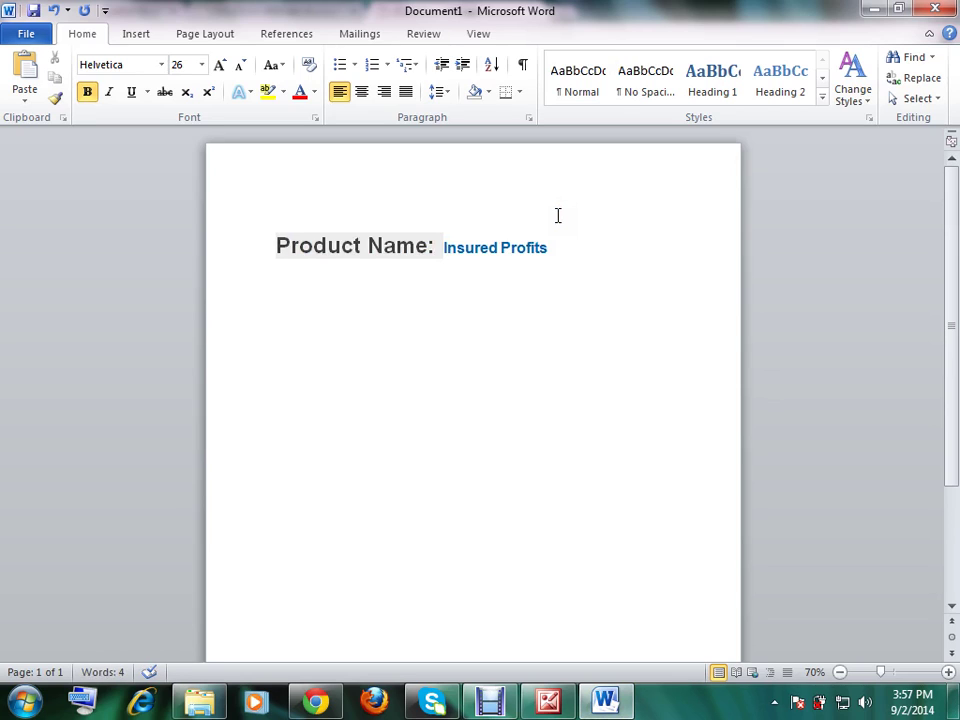
pyautogui.press('Down')
pyautogui.hotkey('shift', 'Right')
pyautogui.hotkey('ctrl', 'c')
pyautogui.press('Up')
pyautogui.hotkey('ctrl', 'v')
pyautogui.write('rod')
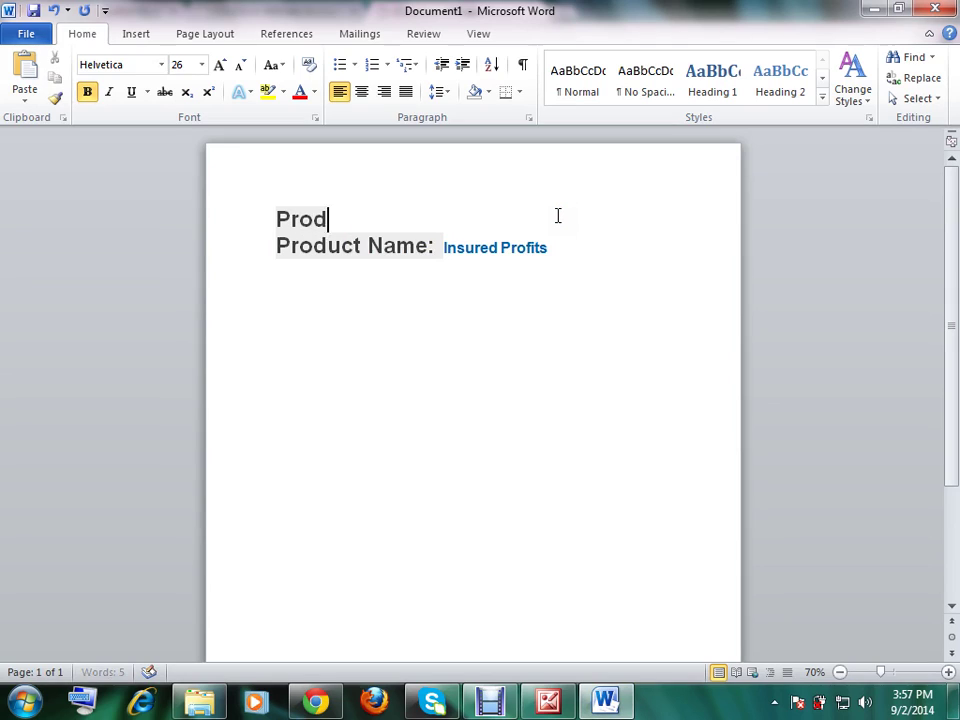
pyautogui.write('uct -1:')
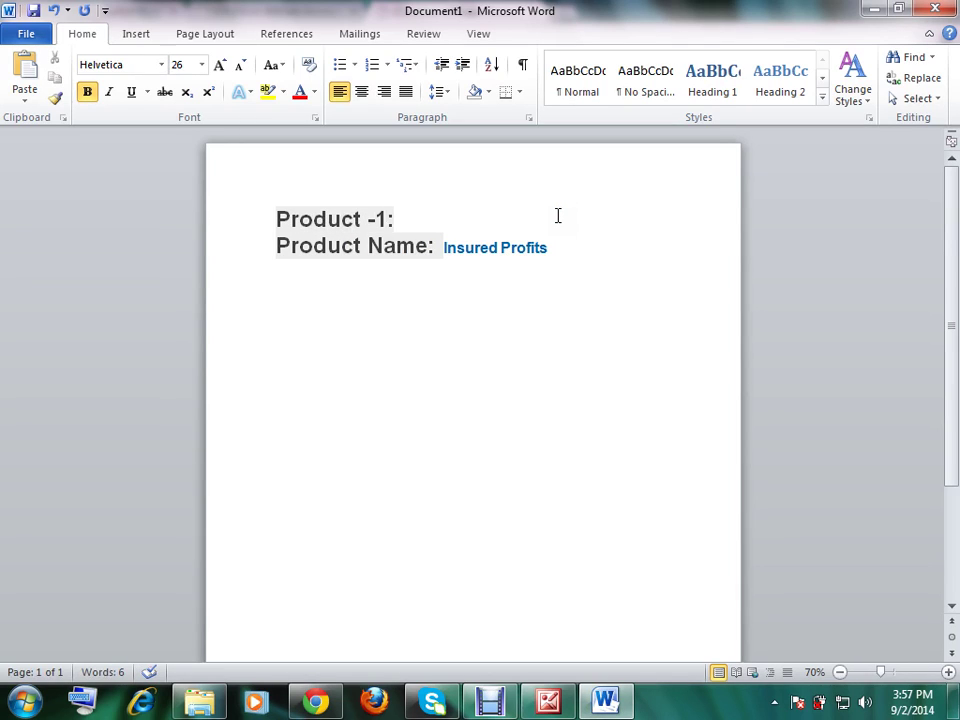
pyautogui.press('Return')
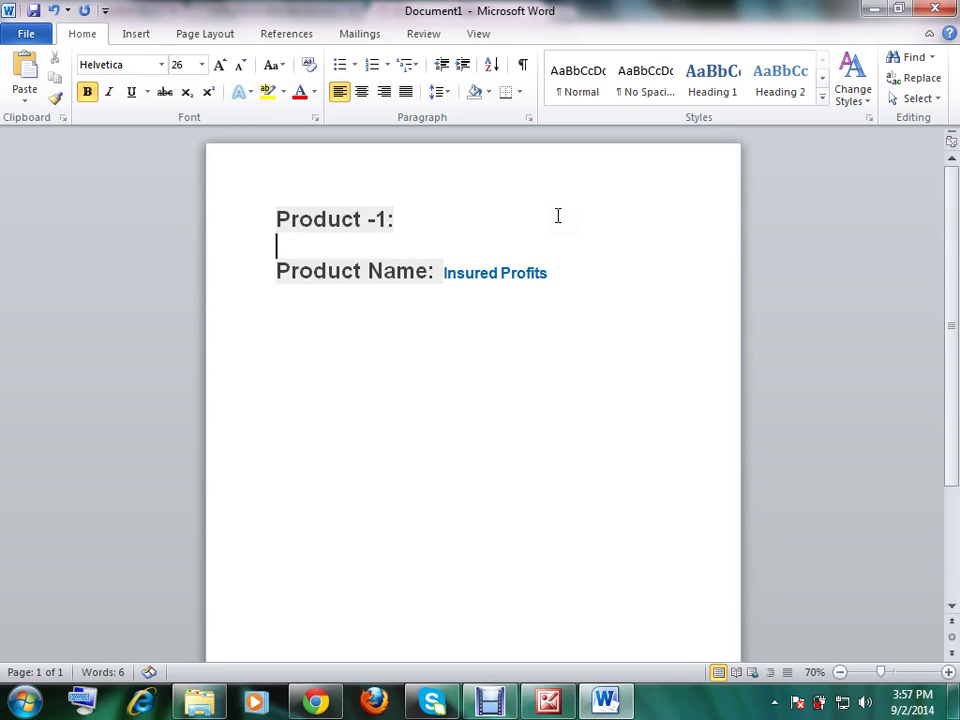
pyautogui.click(398, 316)
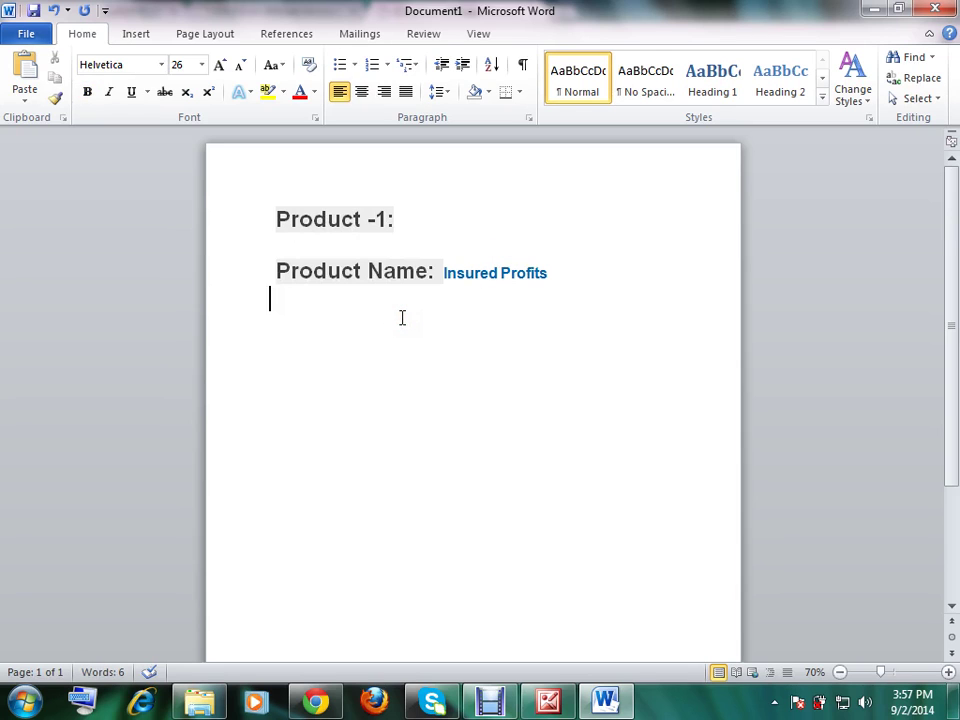
# On the Insured Profits campaign page, select the Binary Options/Forex default affiliate link.
pyautogui.click(302, 705)
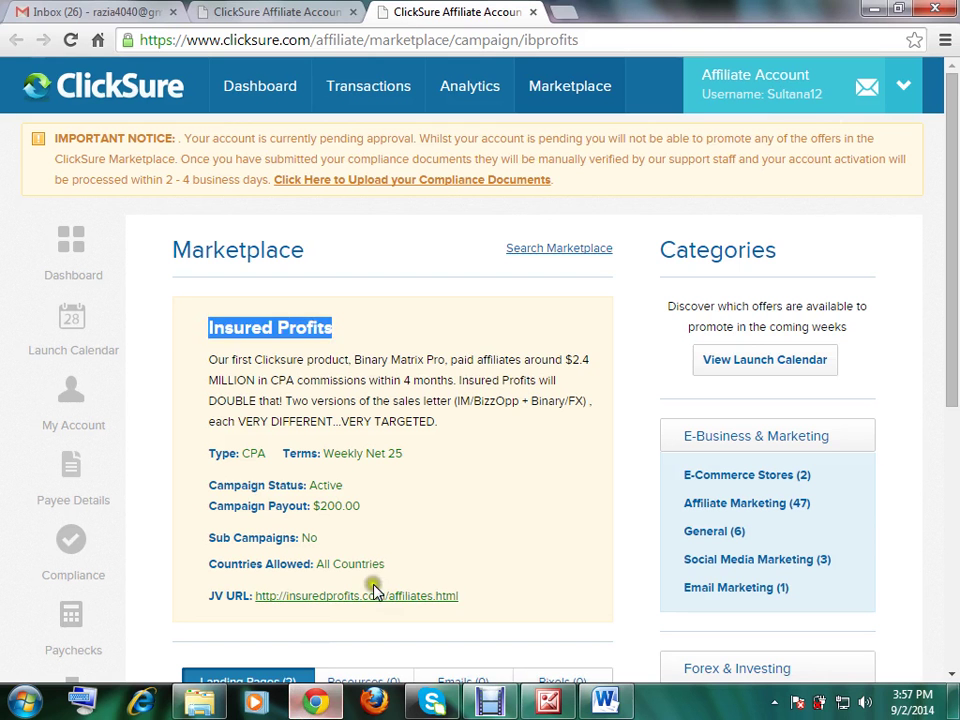
pyautogui.click(540, 381)
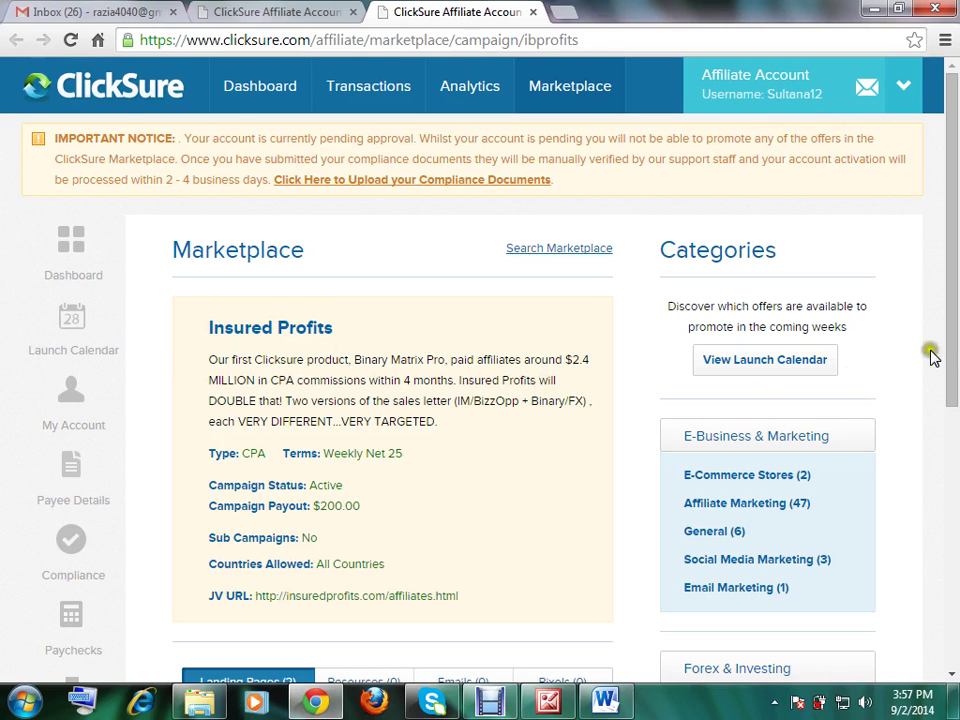
pyautogui.moveTo(955, 304); pyautogui.dragTo(955, 388)
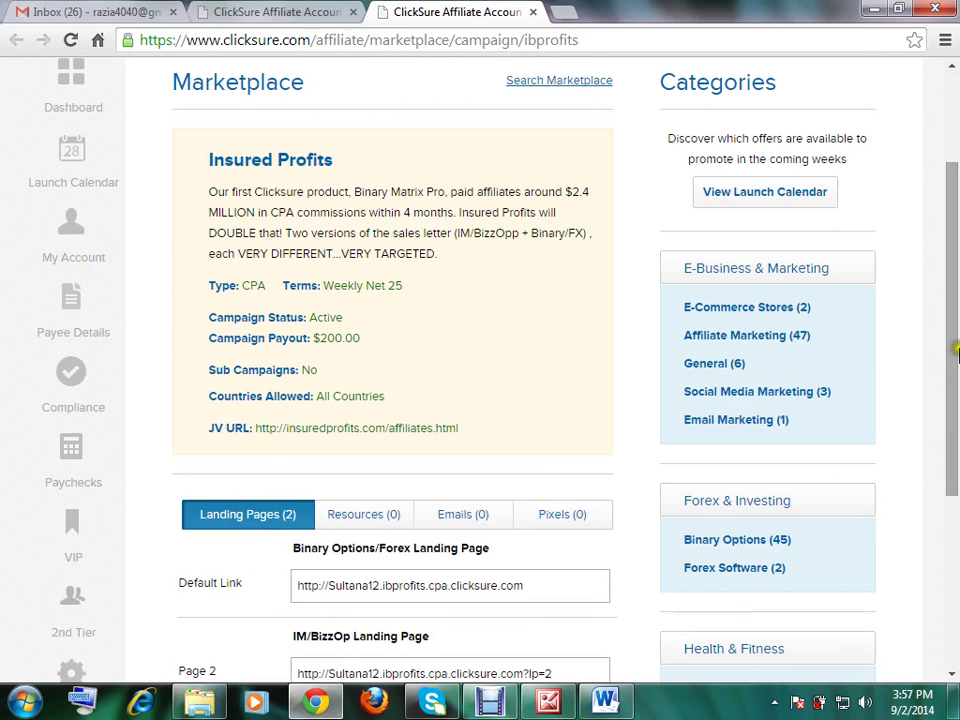
pyautogui.moveTo(955, 365); pyautogui.dragTo(955, 522)
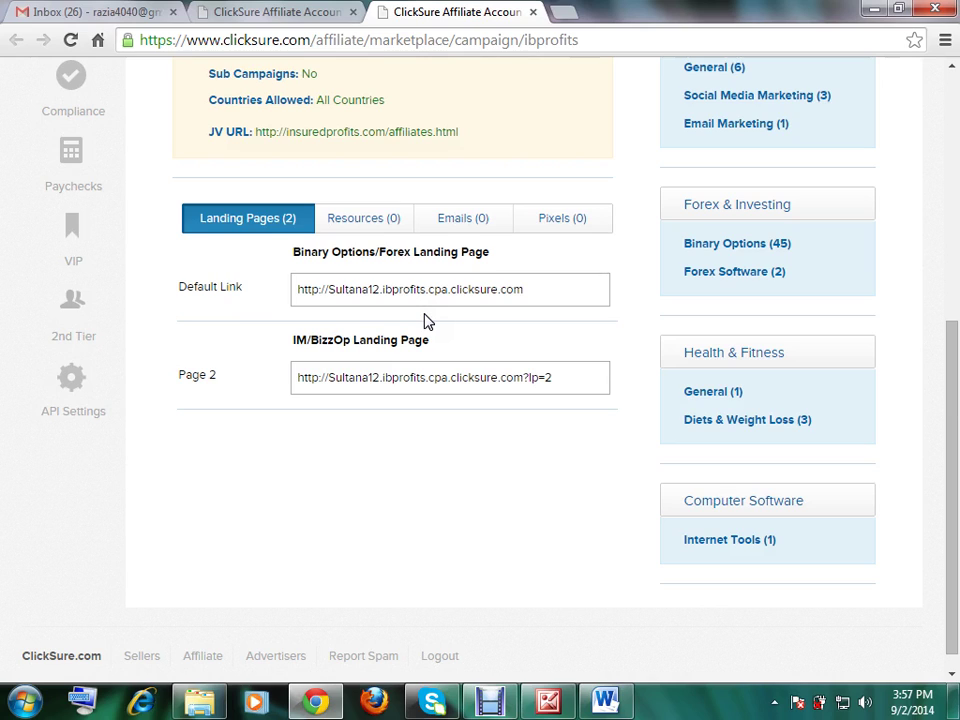
pyautogui.click(380, 291)
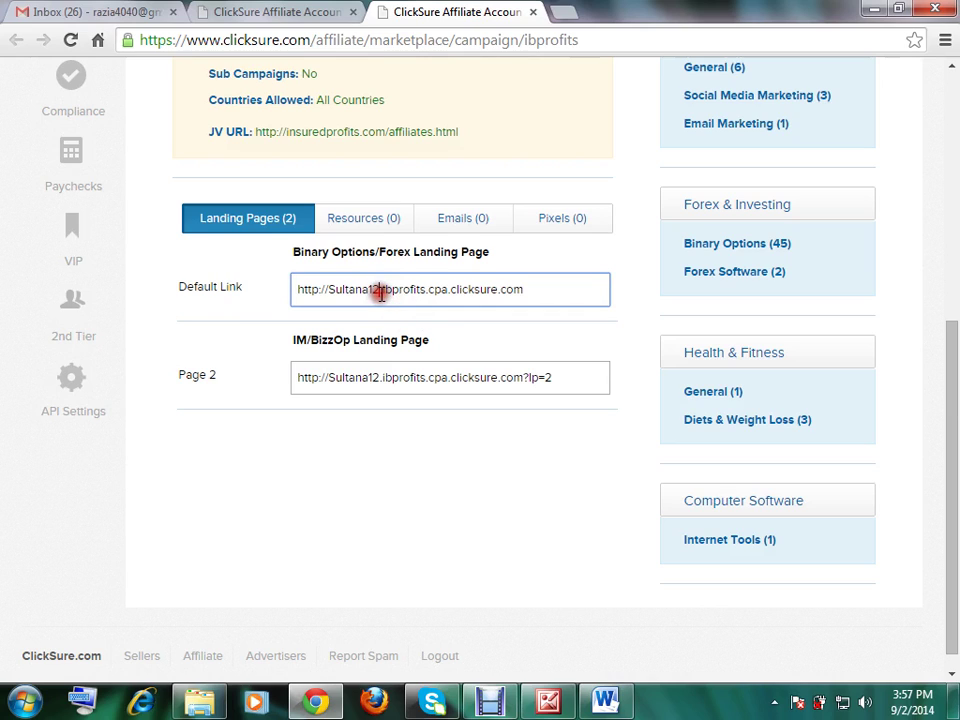
pyautogui.hotkey('ctrl', 'a')
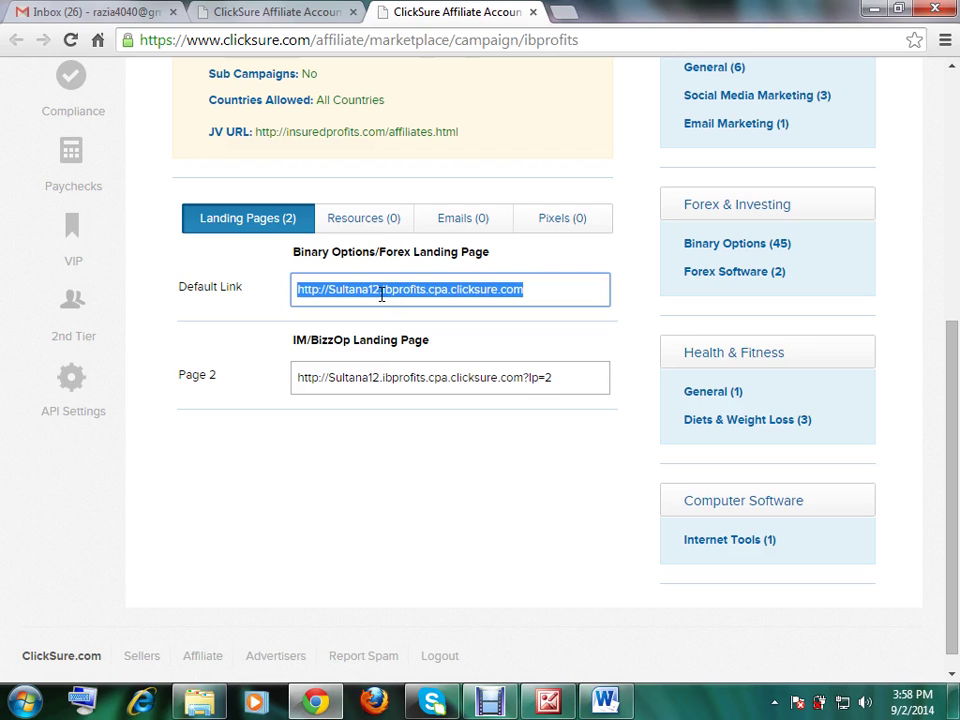
pyautogui.click(565, 12)
pyautogui.hotkey('ctrl', 'v')
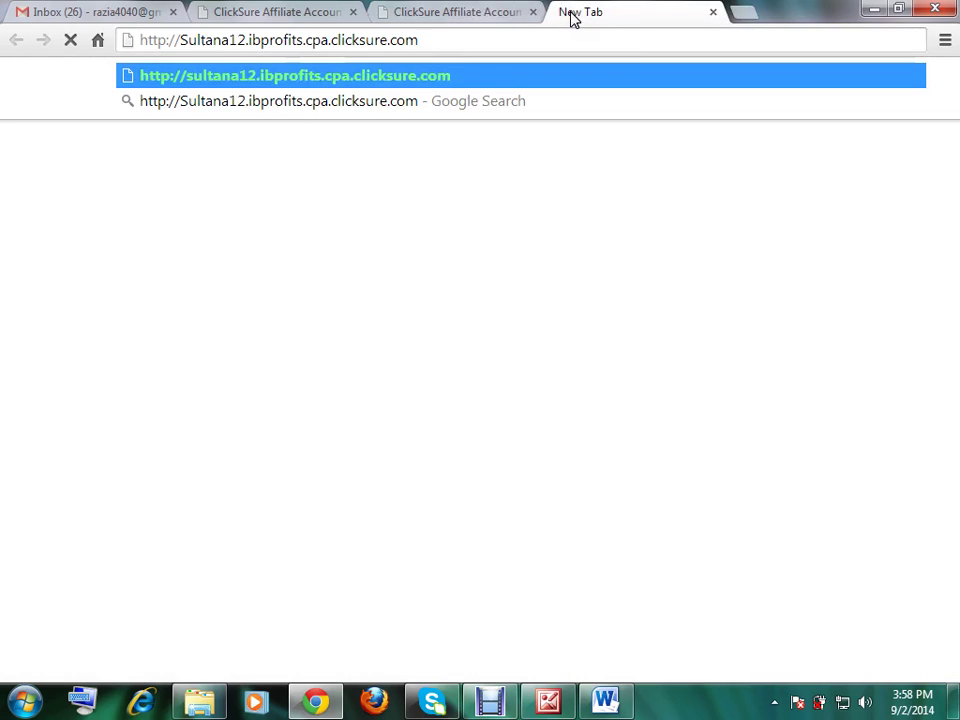
pyautogui.press('Return')
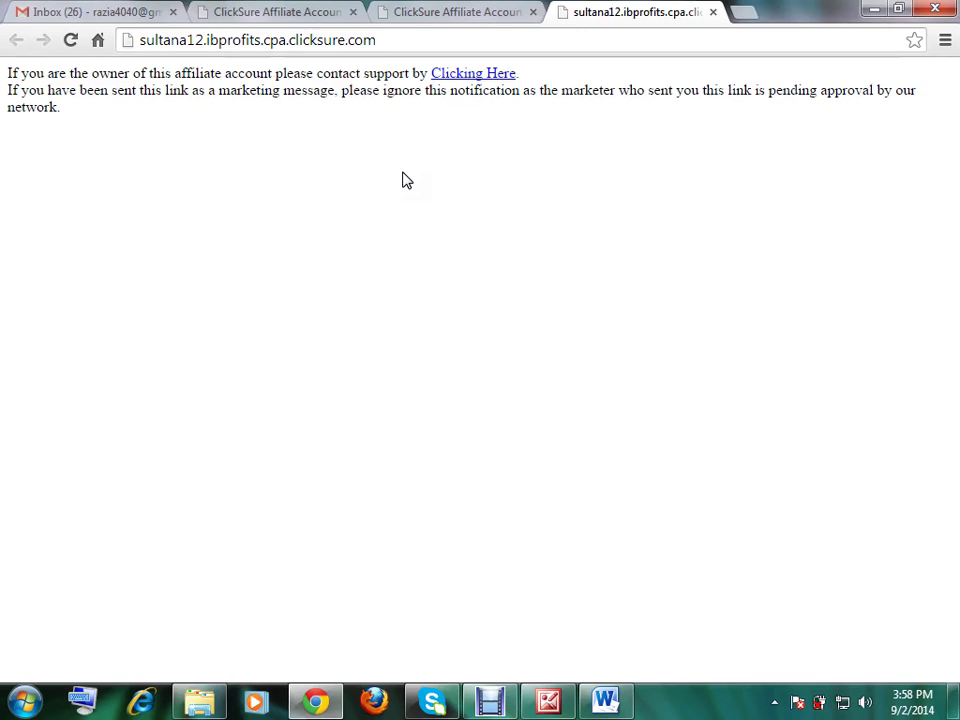
pyautogui.click(583, 246)
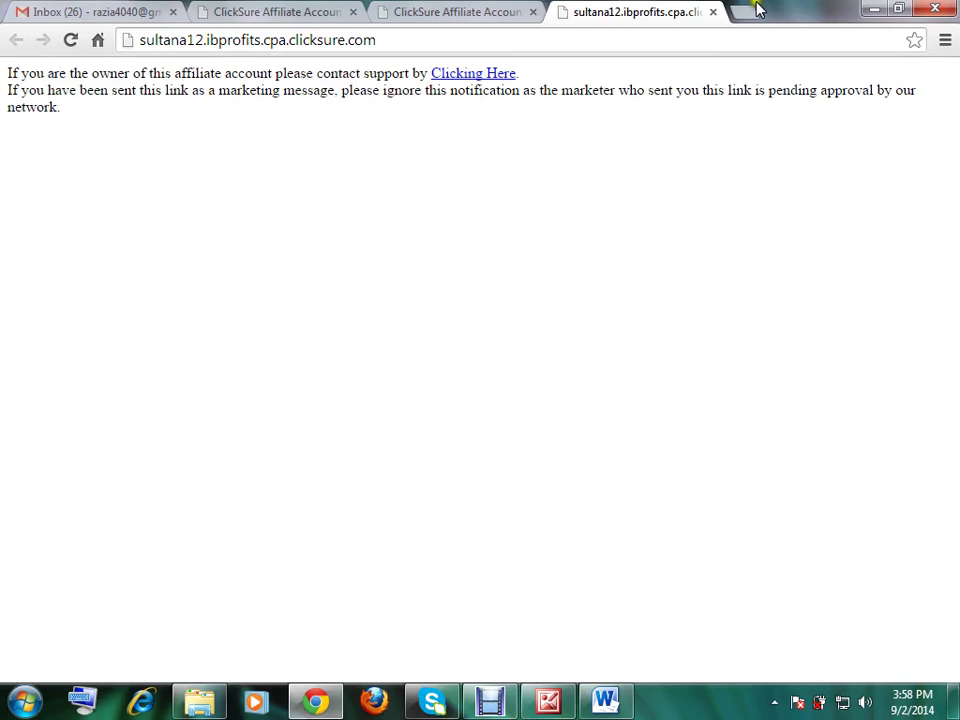
pyautogui.click(714, 12)
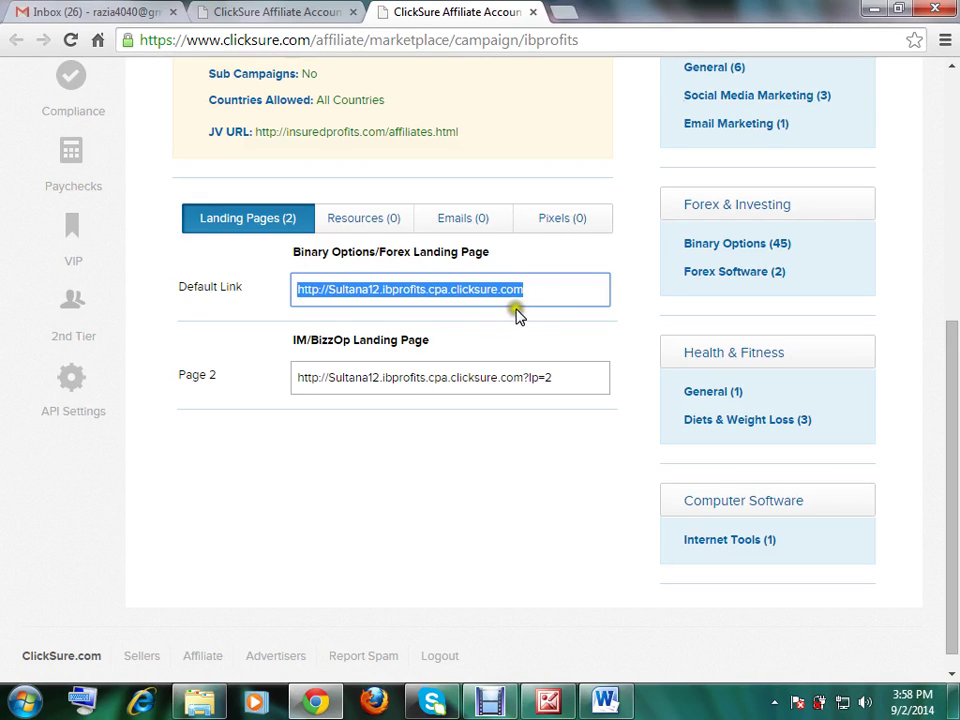
pyautogui.click(415, 401)
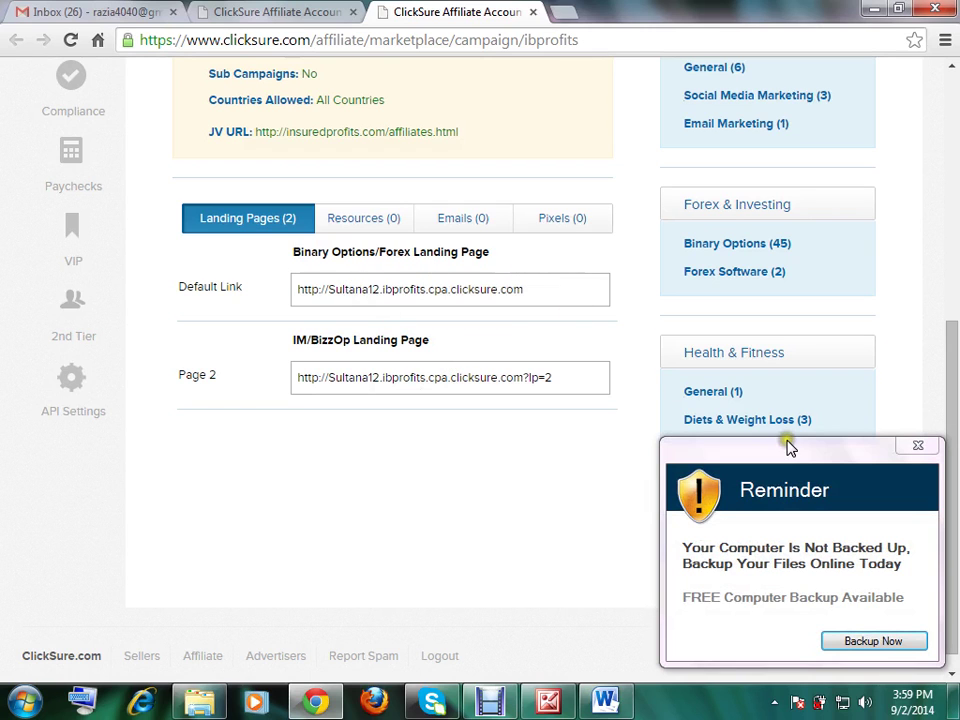
pyautogui.click(930, 452)
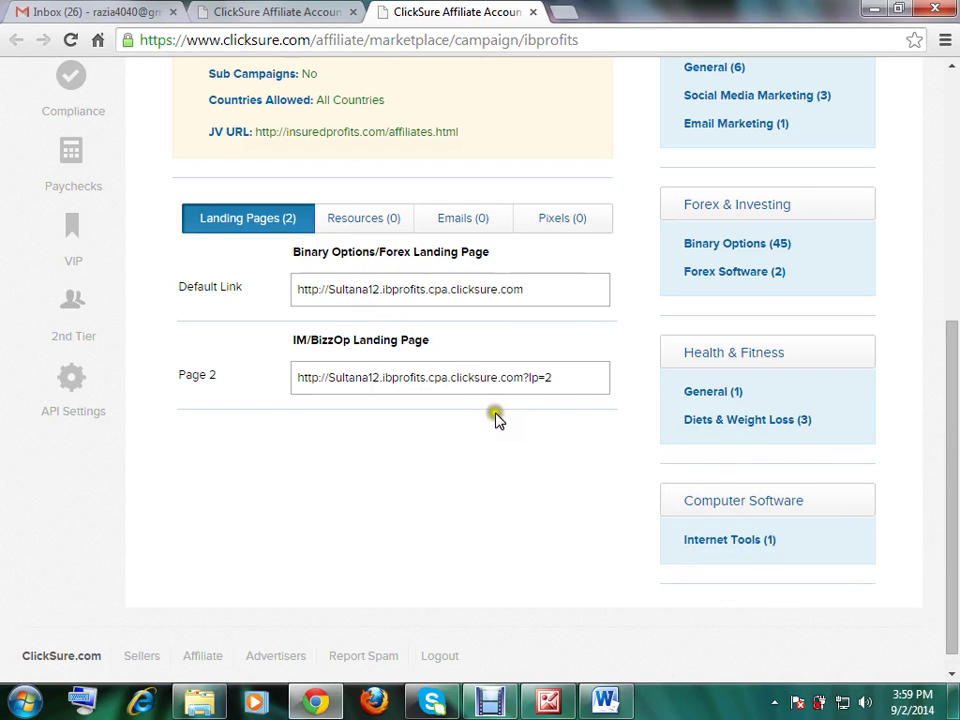
pyautogui.moveTo(955, 407); pyautogui.dragTo(955, 242)
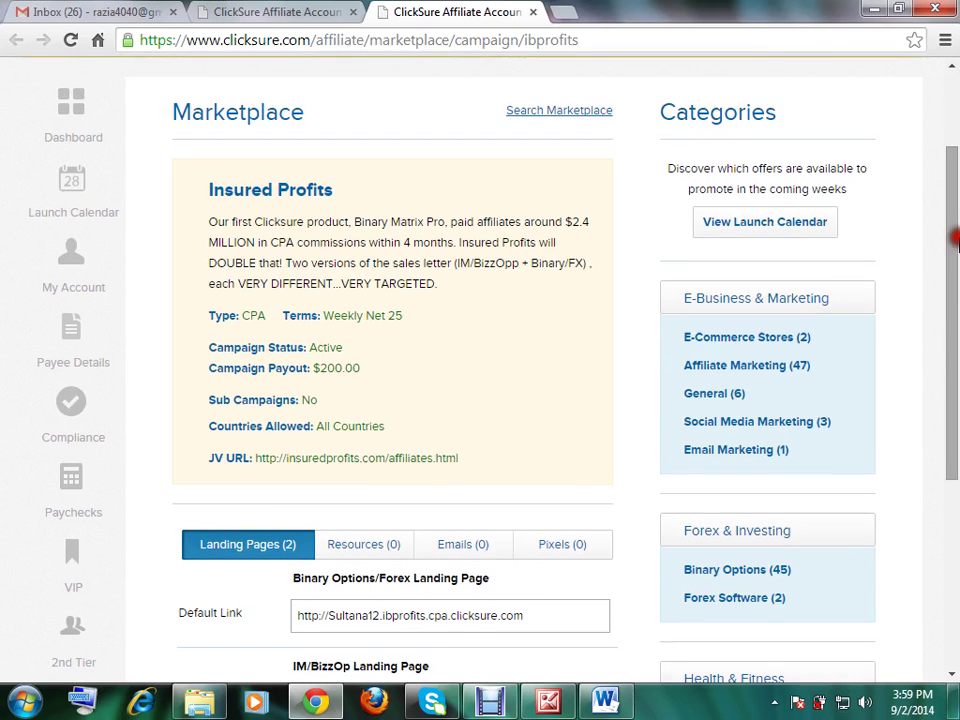
pyautogui.click(336, 262)
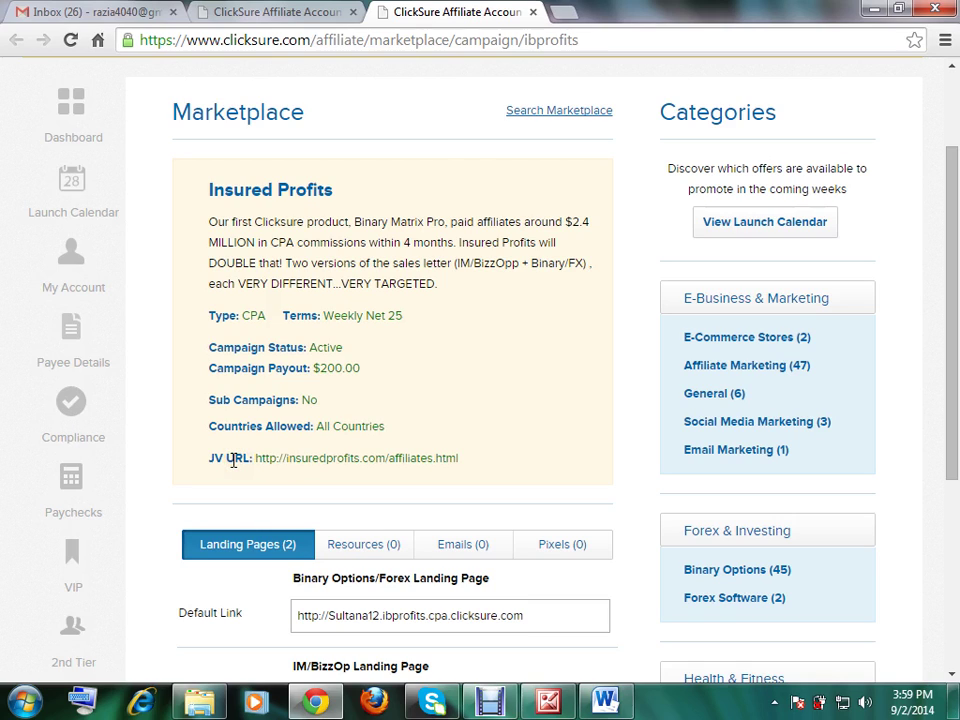
# Open the Insured Profits JV URL page in a background tab.
pyautogui.middleClick(336, 458)
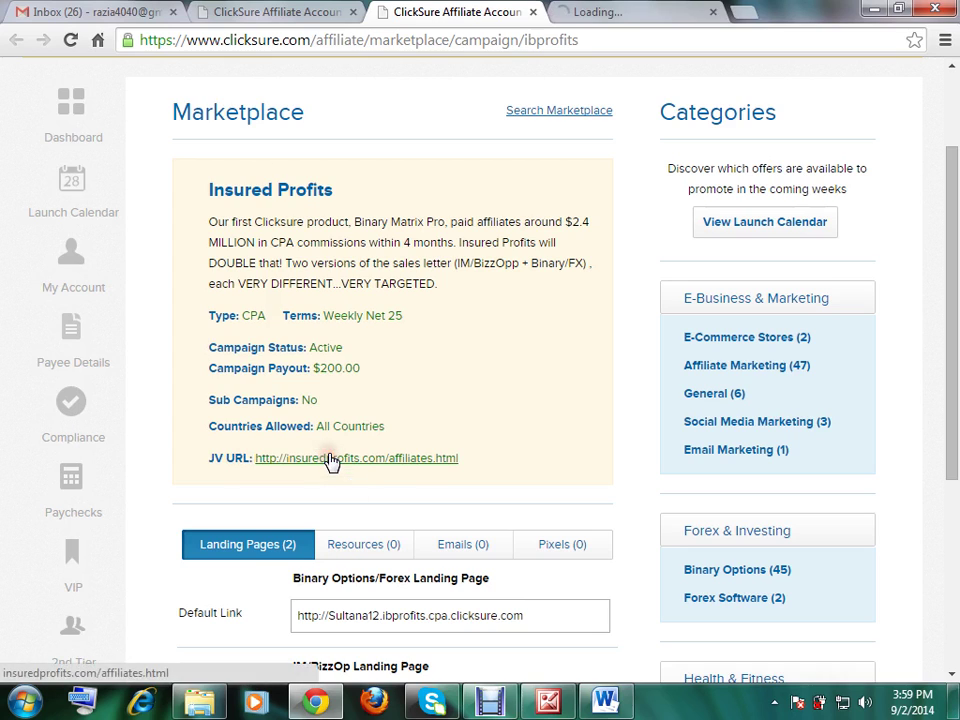
pyautogui.click(657, 10)
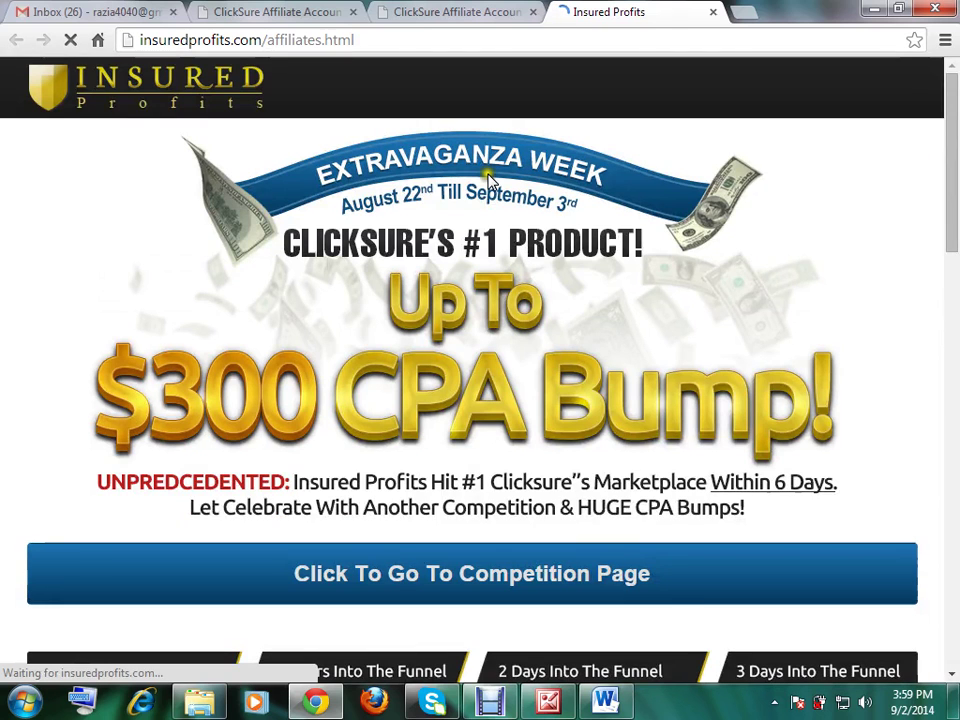
pyautogui.click(288, 10)
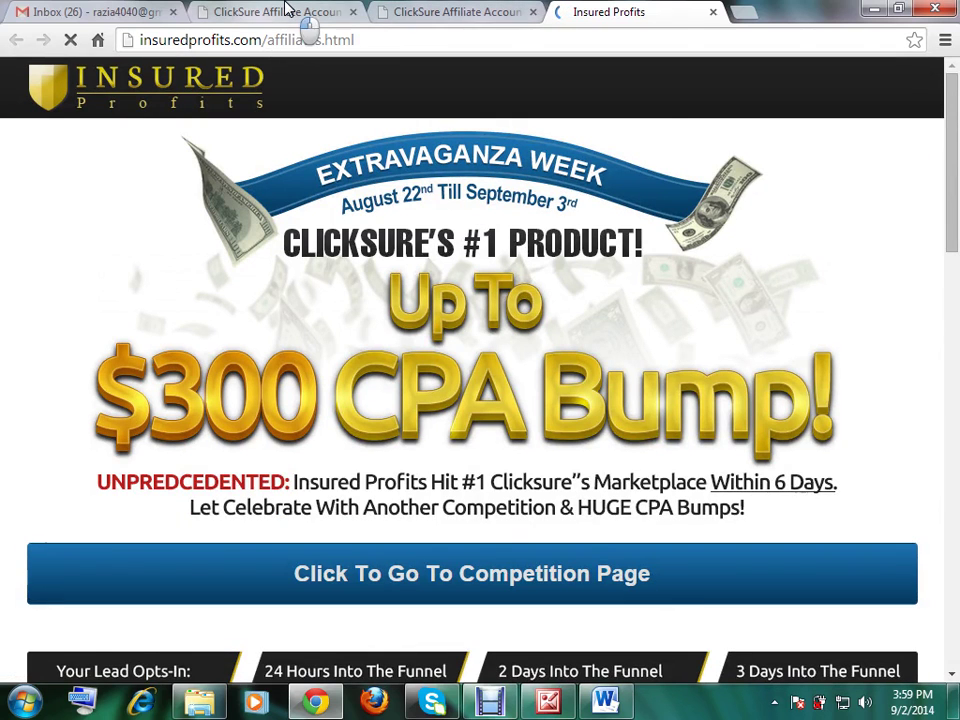
pyautogui.click(485, 18)
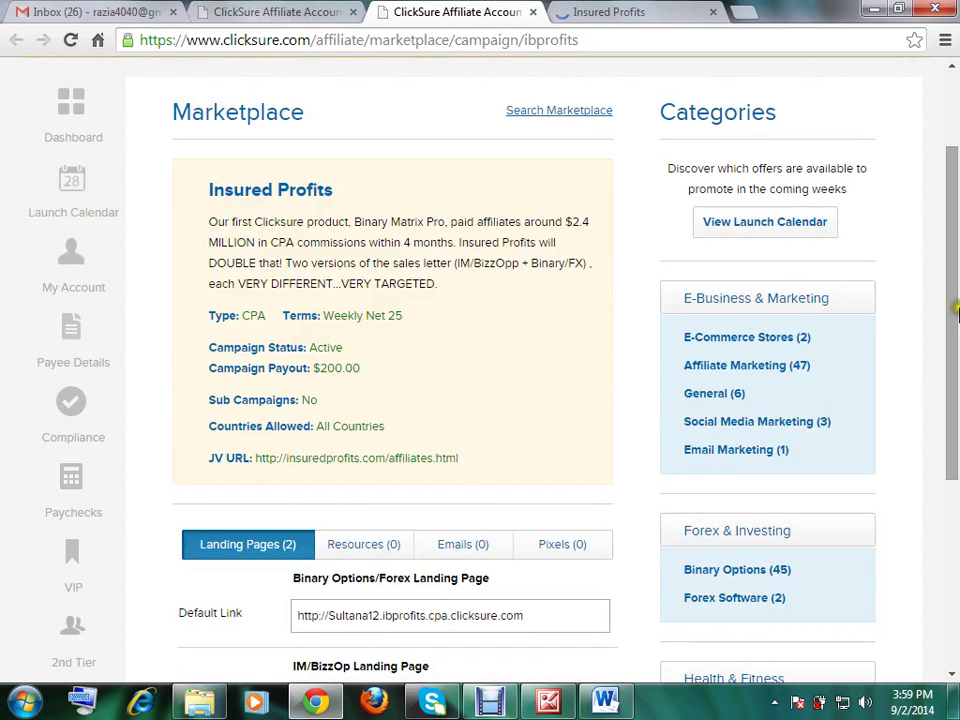
pyautogui.moveTo(955, 280)
pyautogui.mouseDown()
pyautogui.moveTo(955, 432)
pyautogui.moveTo(955, 300)
pyautogui.mouseUp()
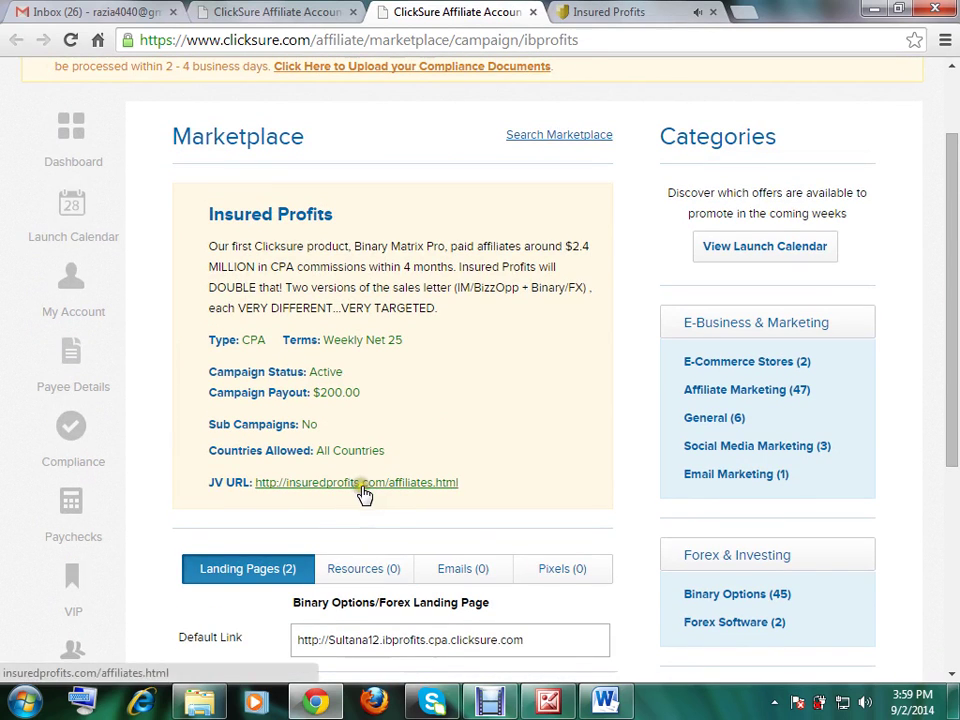
# On insuredprofits.com/affiliates.html, scroll to the signup form and start entering the full name.
pyautogui.click(583, 10)
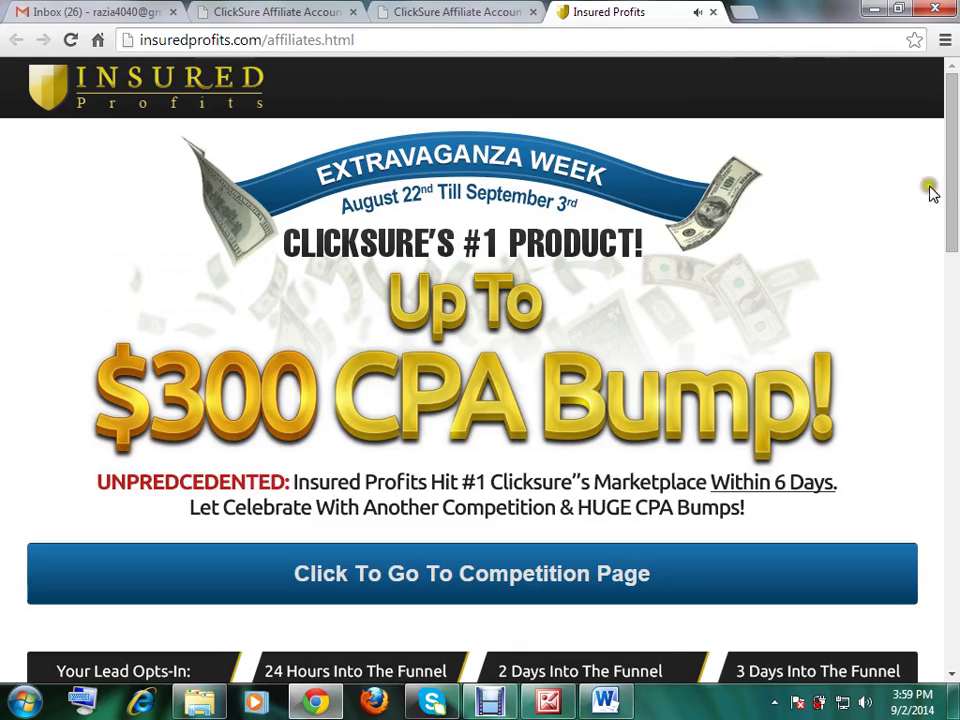
pyautogui.moveTo(952, 212); pyautogui.dragTo(955, 135)
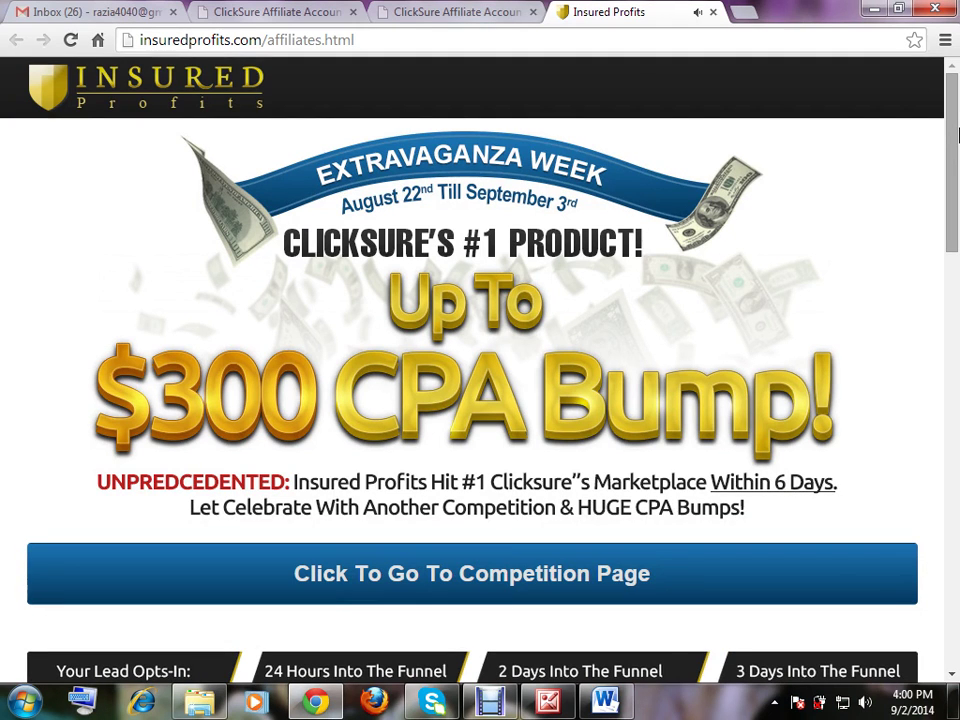
pyautogui.moveTo(955, 143); pyautogui.dragTo(955, 283)
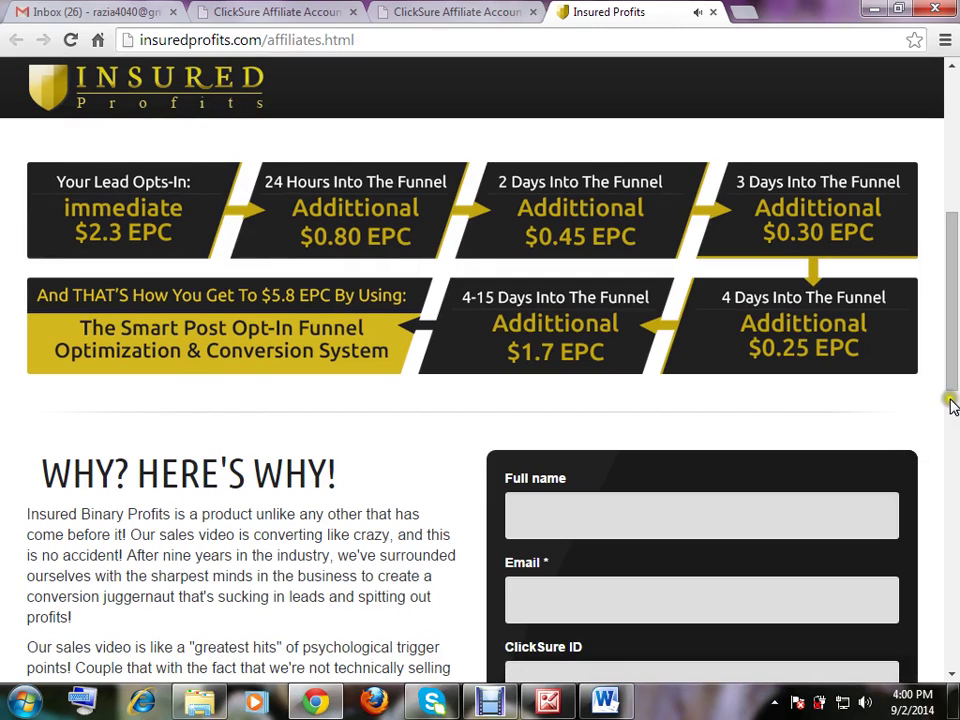
pyautogui.moveTo(951, 381); pyautogui.dragTo(955, 452)
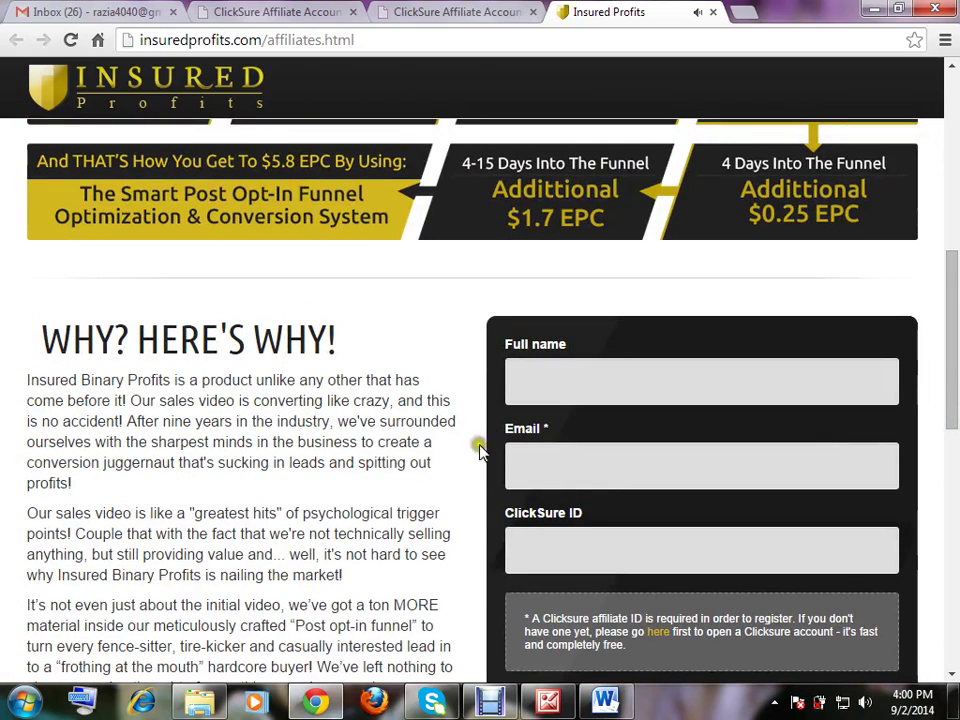
pyautogui.click(631, 373)
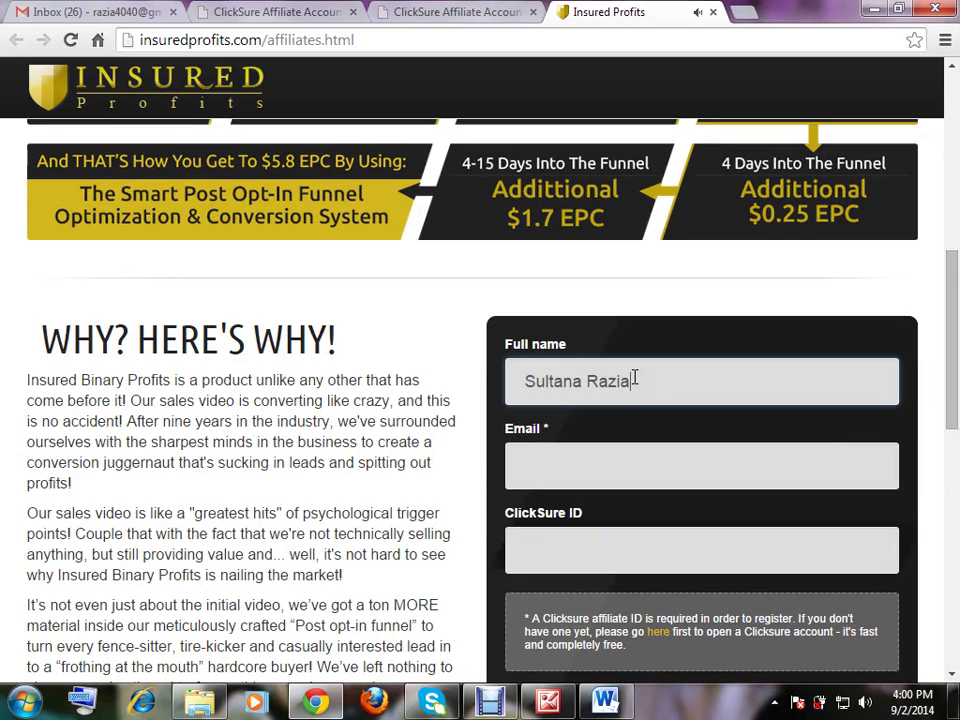
# Enter the e-mail address and ClickSure ID, then subscribe to the affiliate signup.
pyautogui.press('Tab')
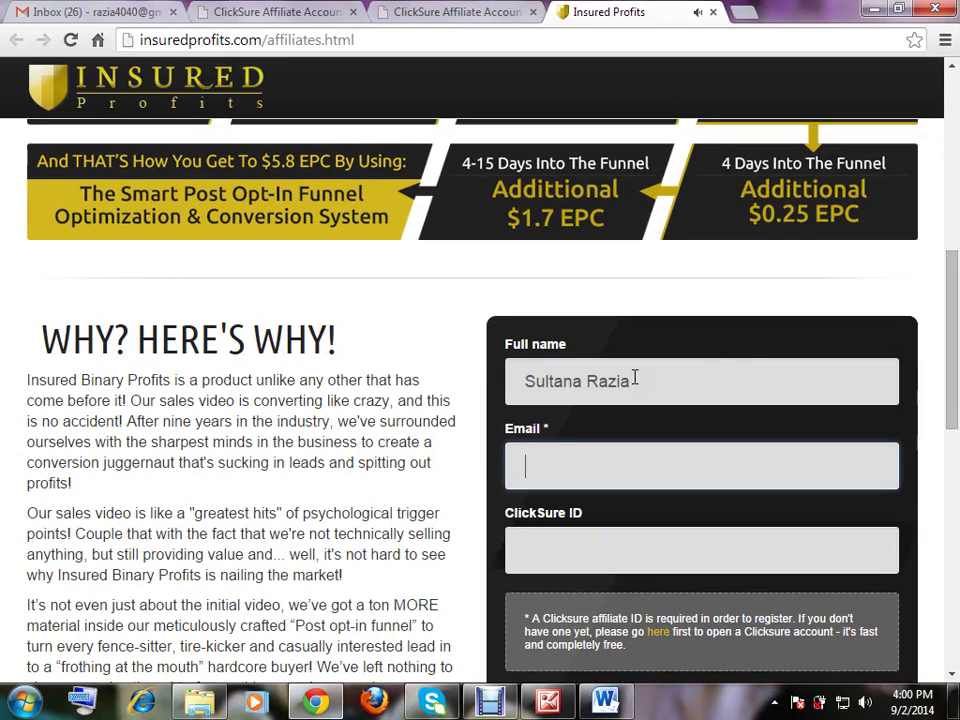
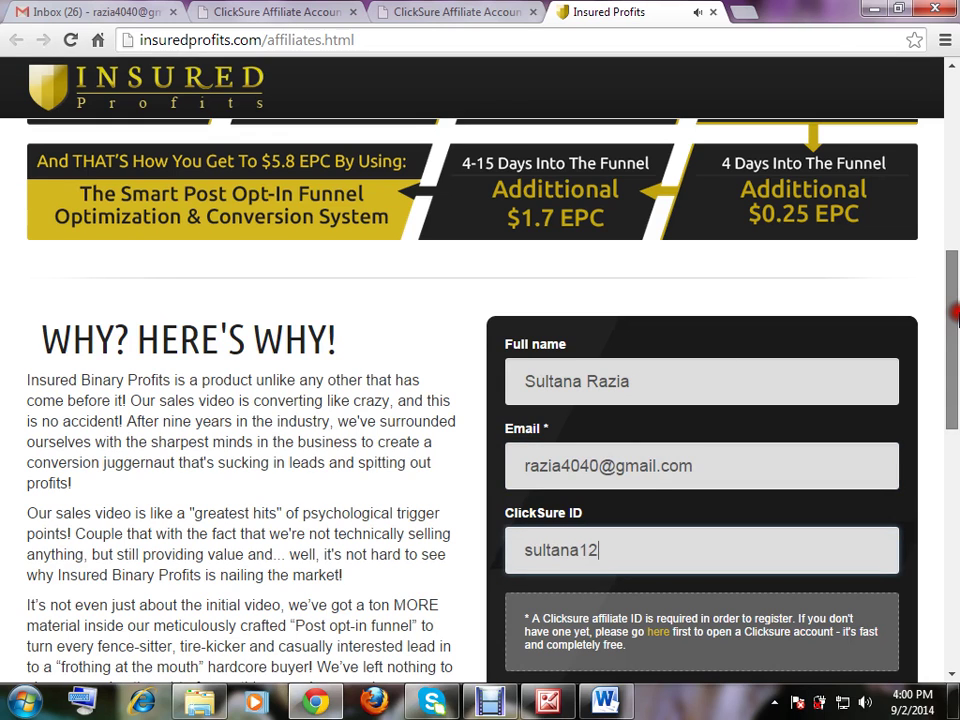
pyautogui.scroll(-3, 957, 240)
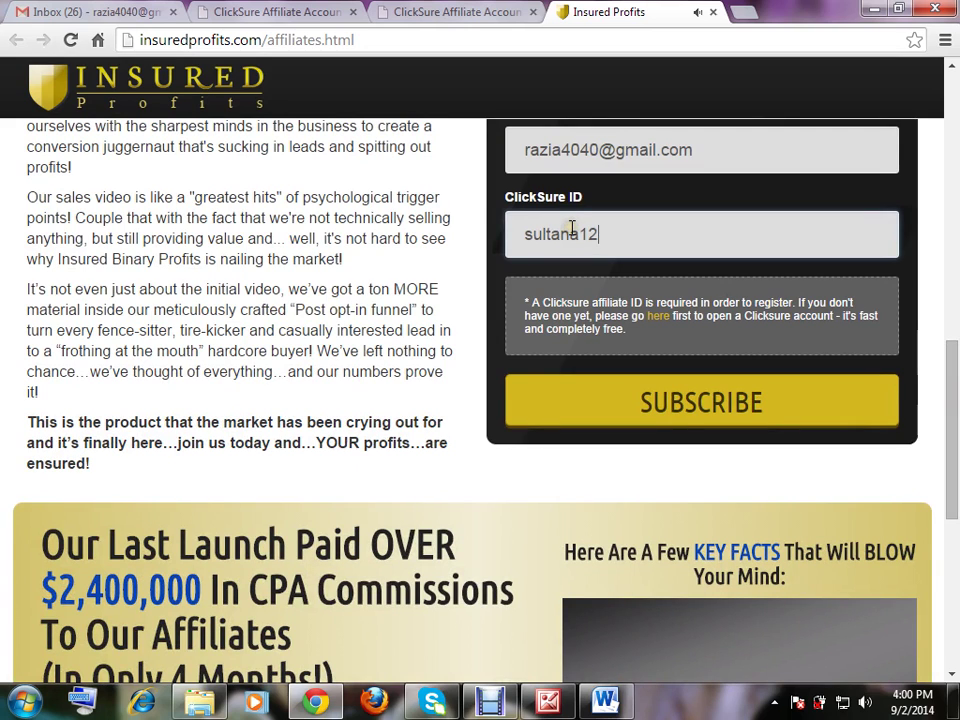
pyautogui.click(697, 414)
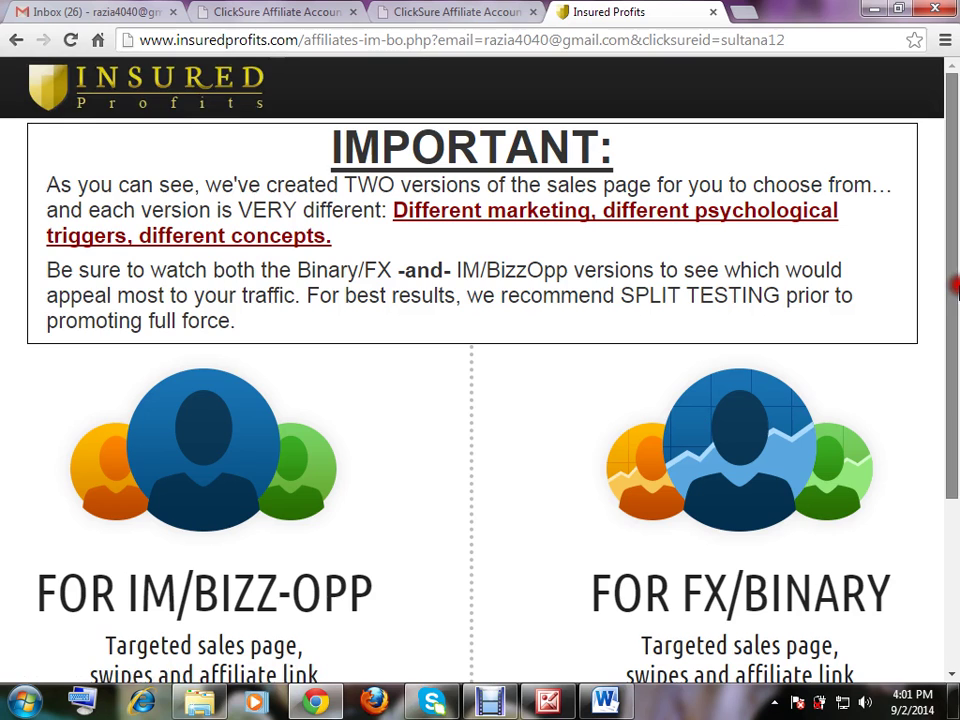
# Return to the ClickSure Insured Profits campaign tab and focus the default affiliate link.
pyautogui.moveTo(955, 289)
pyautogui.mouseDown()
pyautogui.moveTo(955, 530)
pyautogui.moveTo(955, 358)
pyautogui.moveTo(949, 448)
pyautogui.mouseUp()
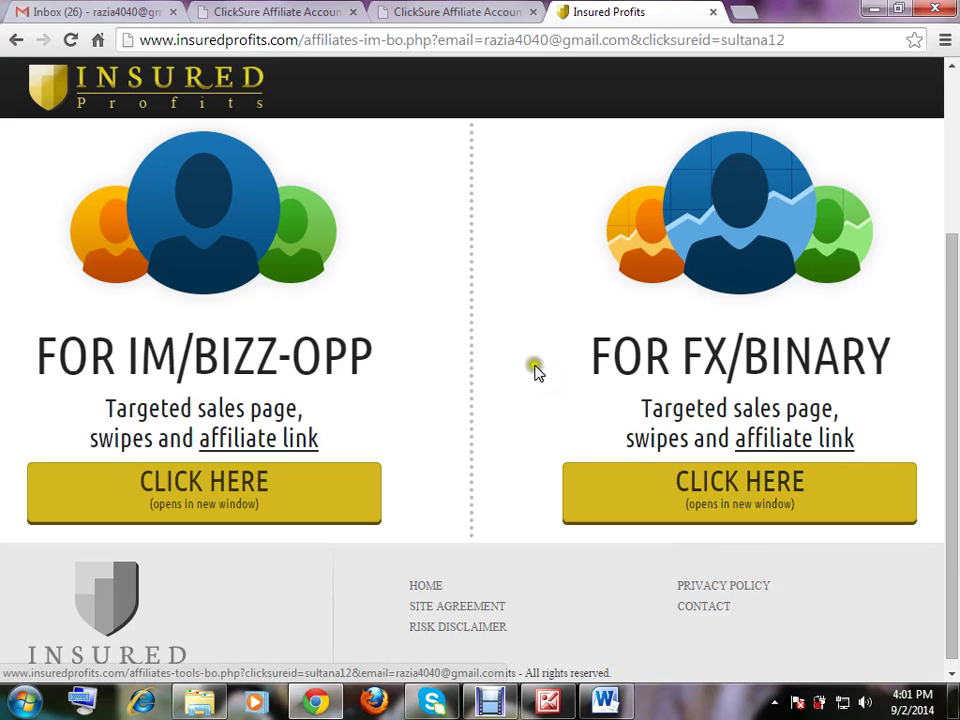
pyautogui.click(302, 10)
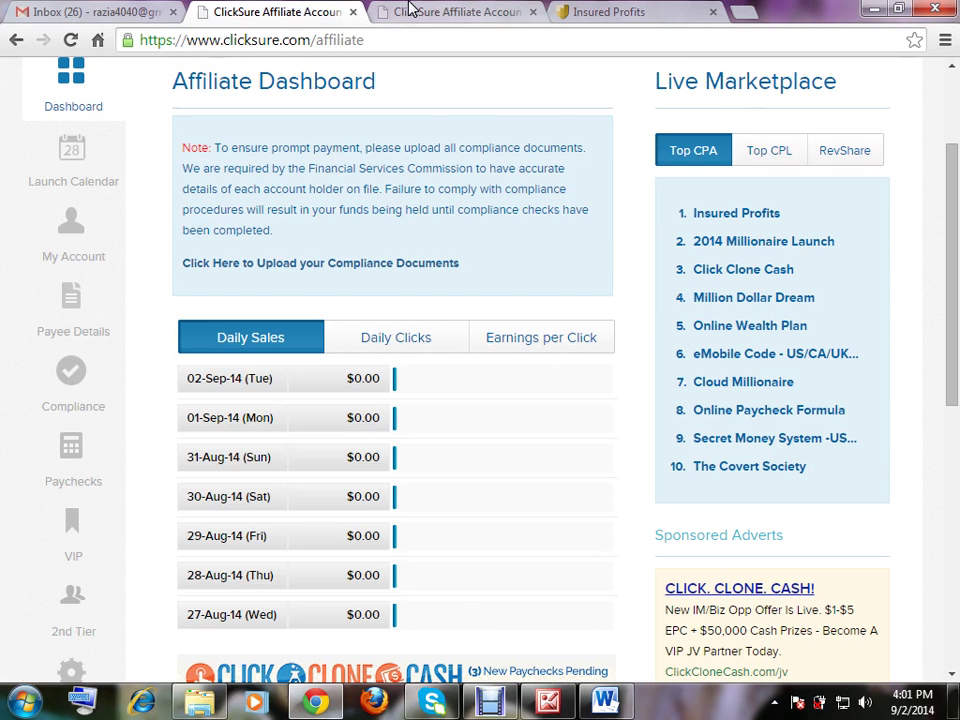
pyautogui.click(409, 8)
pyautogui.moveTo(954, 385); pyautogui.dragTo(955, 450)
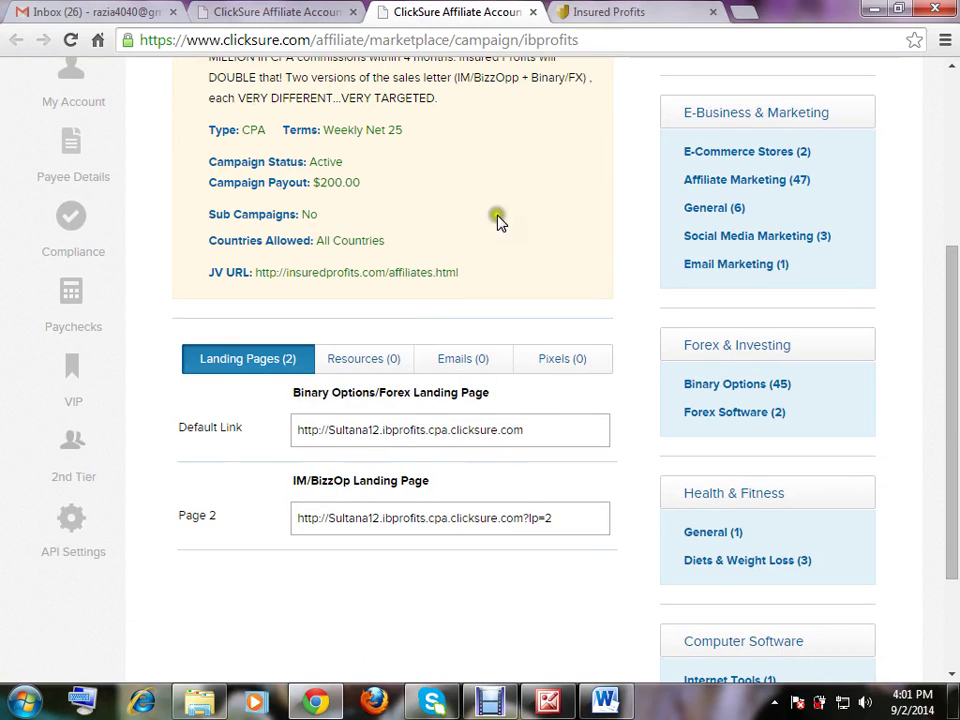
pyautogui.click(583, 11)
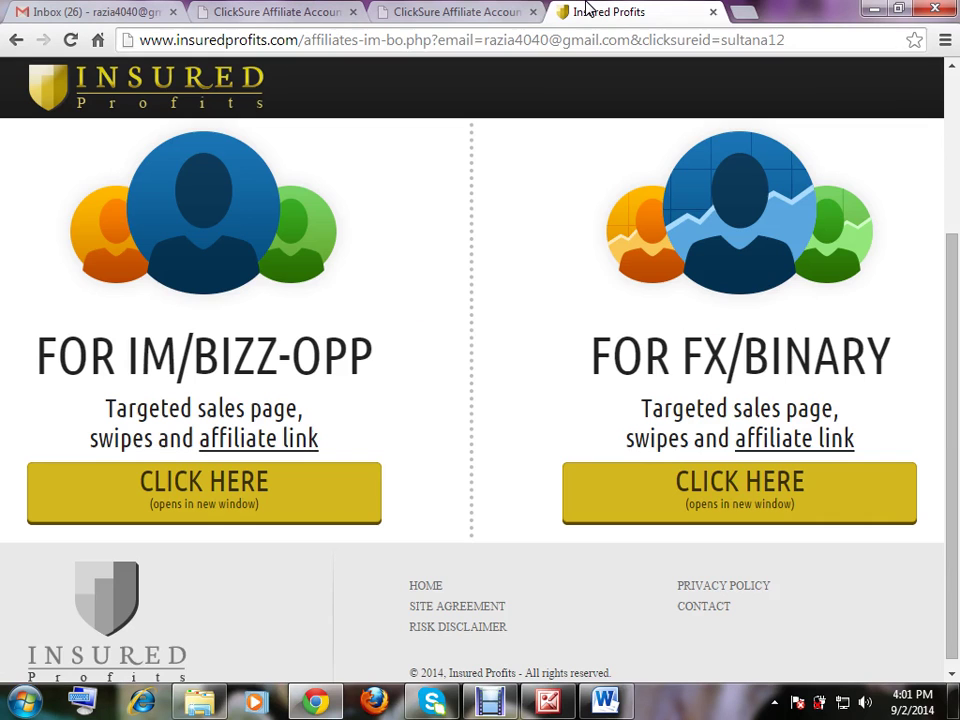
pyautogui.click(460, 12)
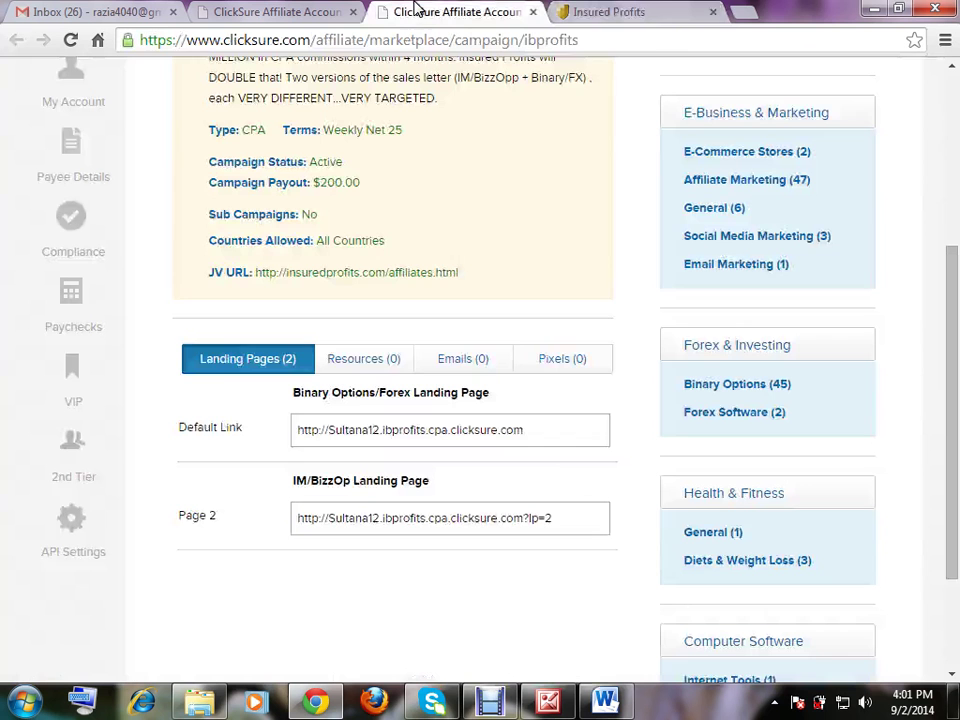
pyautogui.click(547, 432)
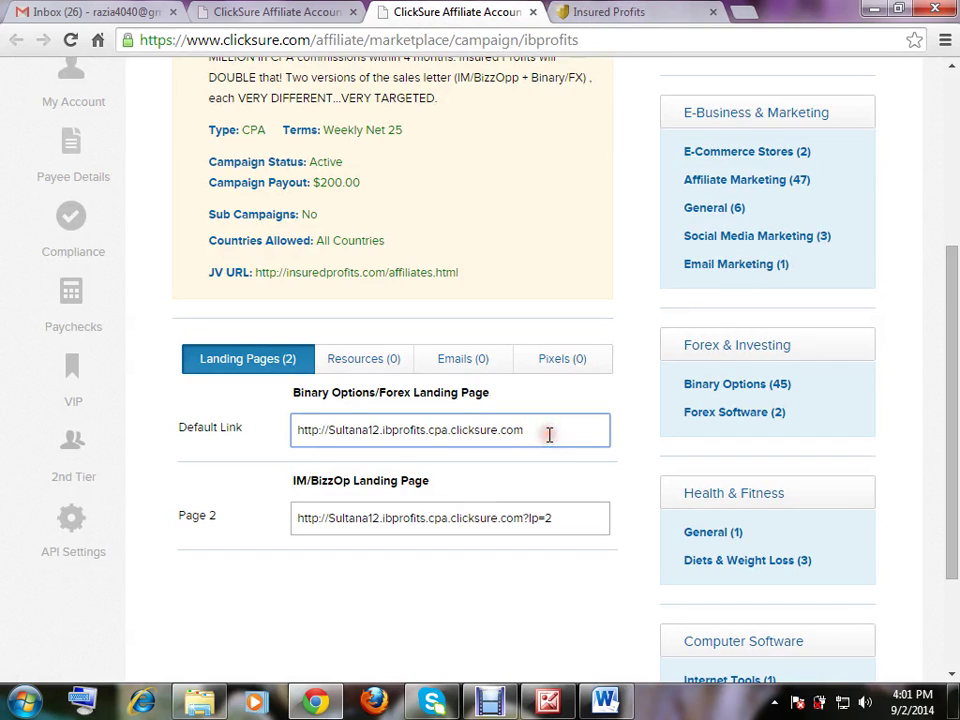
# Paste the default affiliate link after 'Affiliate link:' in the Word notes.
pyautogui.hotkey('ctrl', 'a')
pyautogui.hotkey('ctrl', 'c')
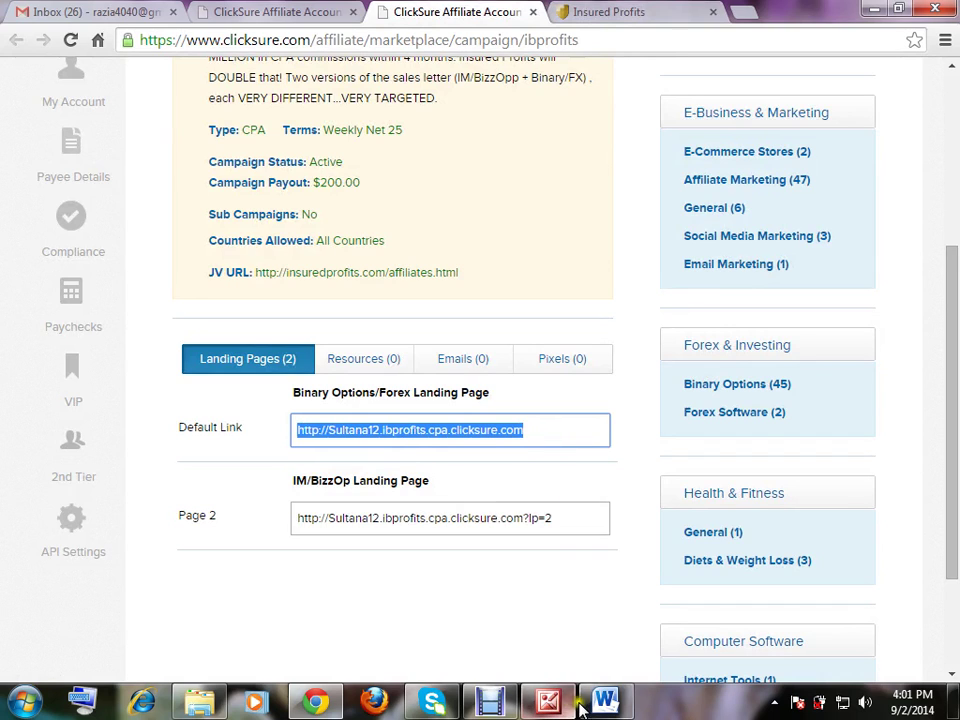
pyautogui.click(605, 700)
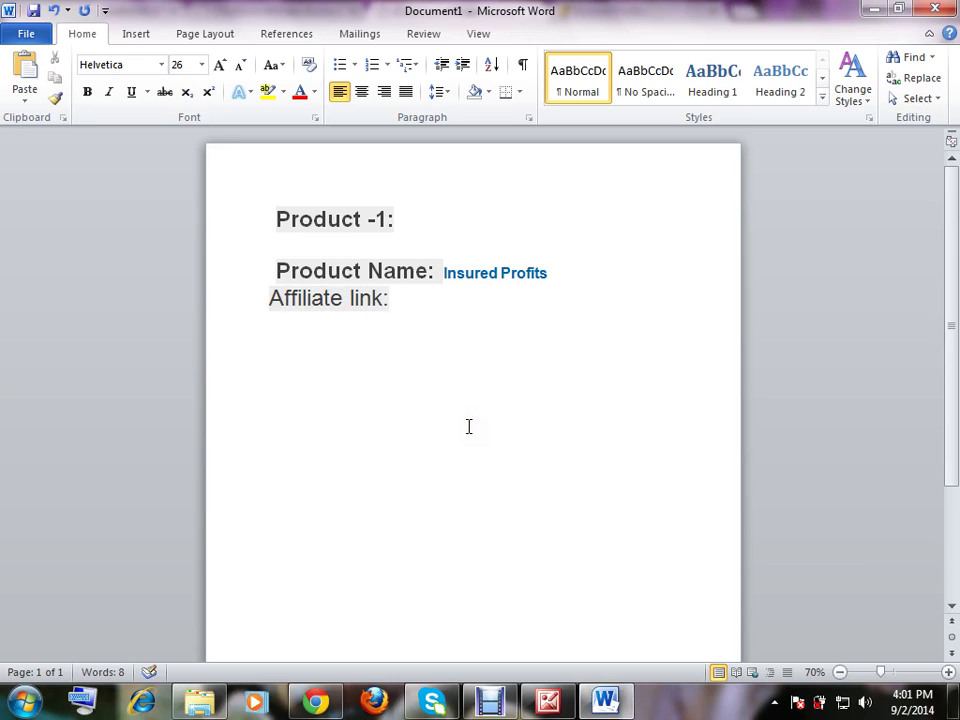
pyautogui.hotkey('ctrl', 'v')
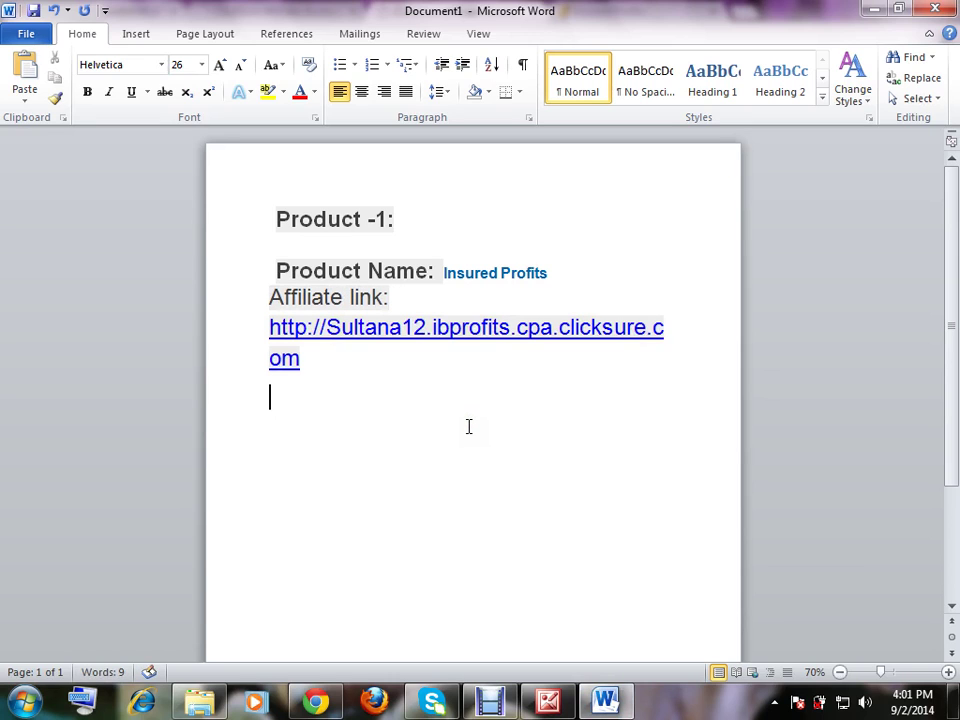
# Restore the notes text to normal size, removing the accidental subscript formatting.
pyautogui.moveTo(468, 427); pyautogui.dragTo(272, 178)
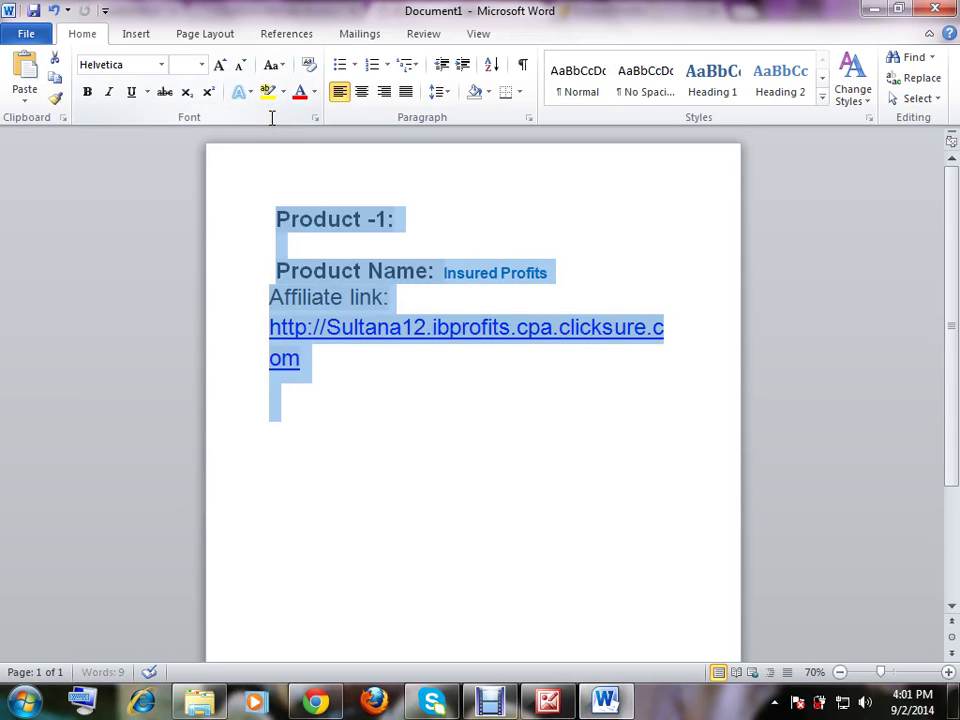
pyautogui.hotkey('ctrl', '=')
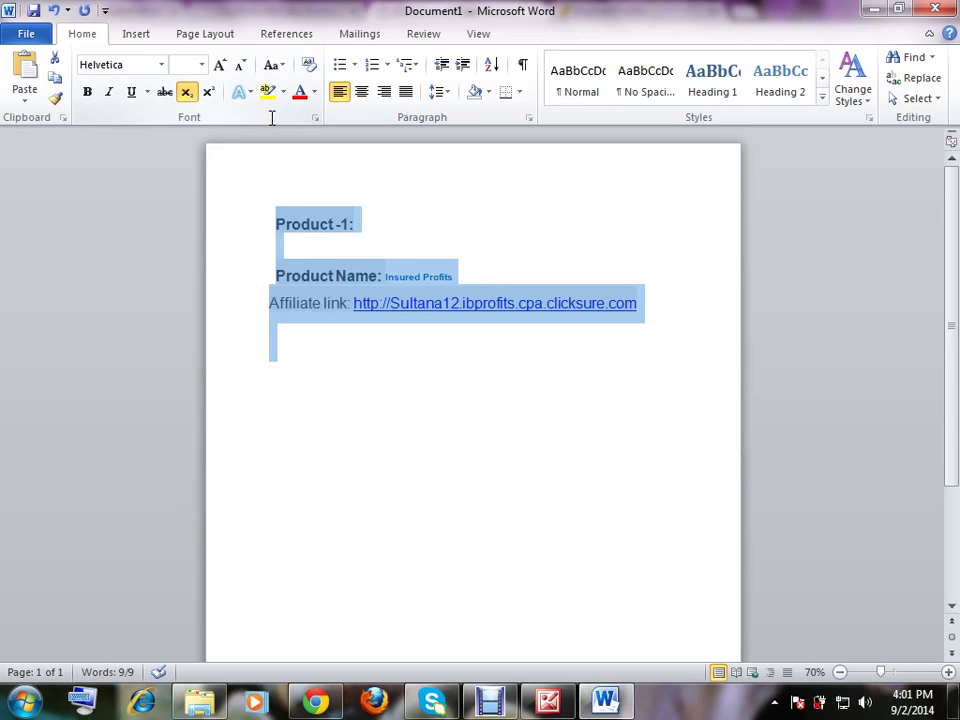
pyautogui.hotkey('ctrl', '=')
pyautogui.hotkey('ctrl', '[')
pyautogui.hotkey('ctrl', '[')
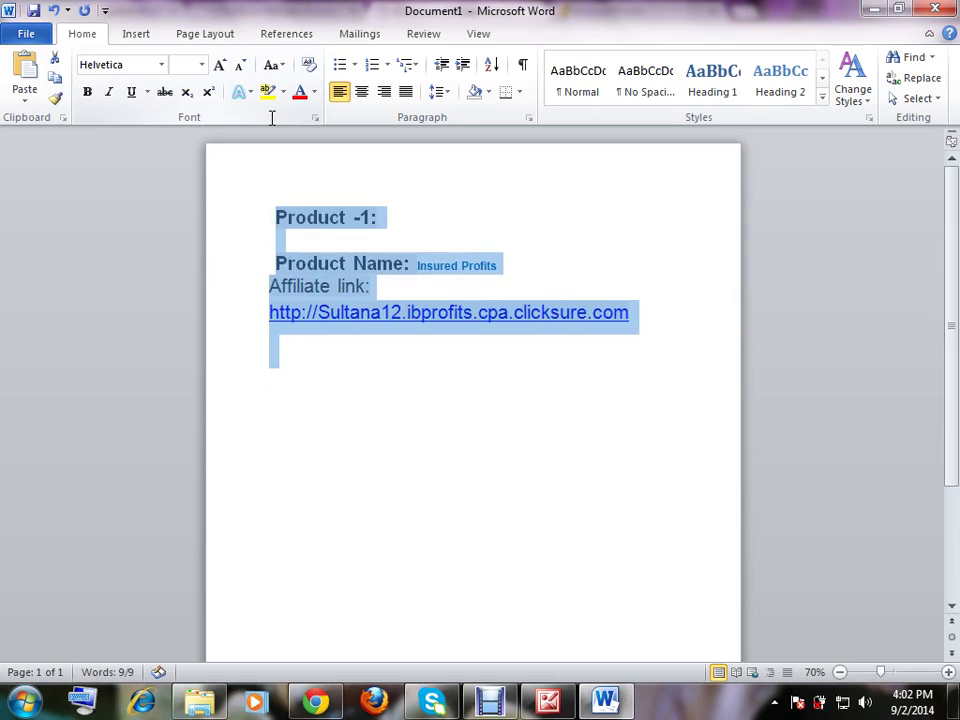
pyautogui.doubleClick(317, 371)
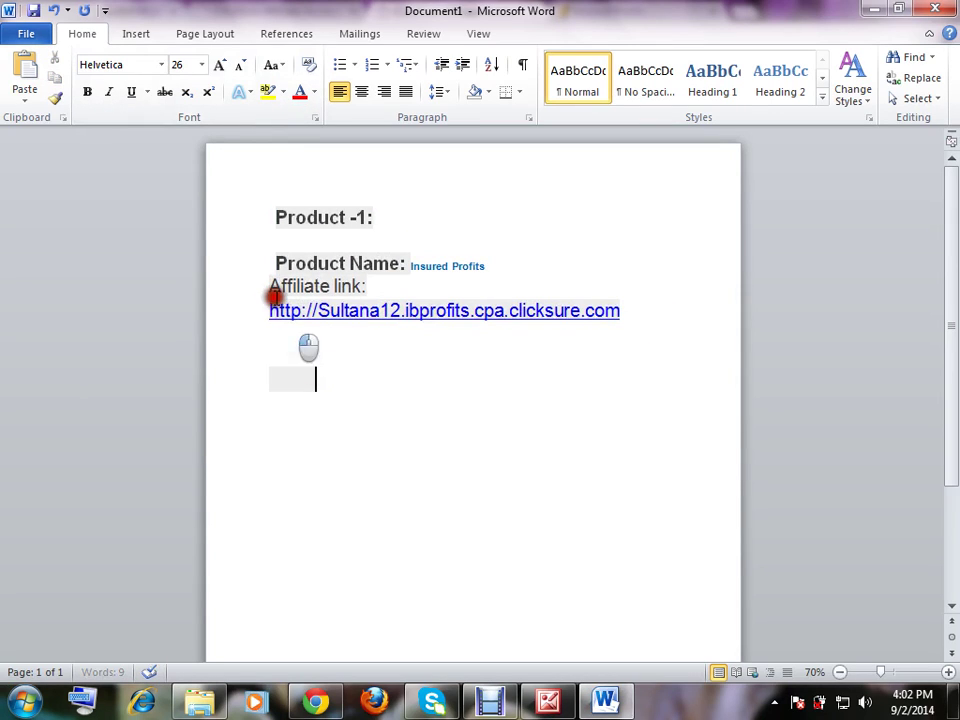
pyautogui.moveTo(345, 358); pyautogui.dragTo(270, 265)
pyautogui.moveTo(354, 396); pyautogui.dragTo(270, 292)
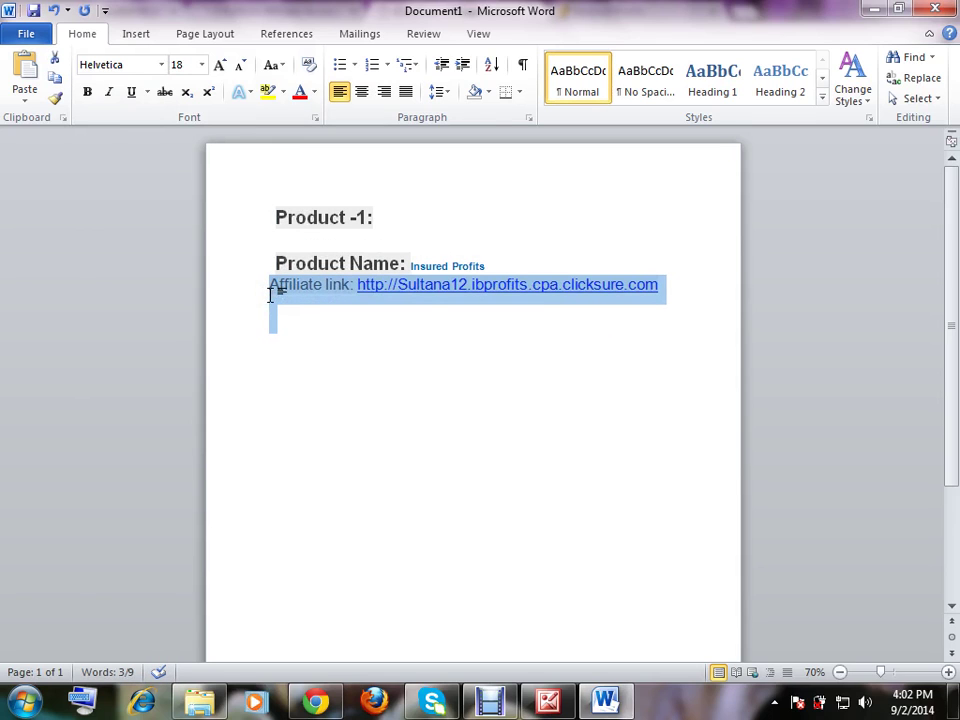
pyautogui.click(315, 328)
pyautogui.click(315, 700)
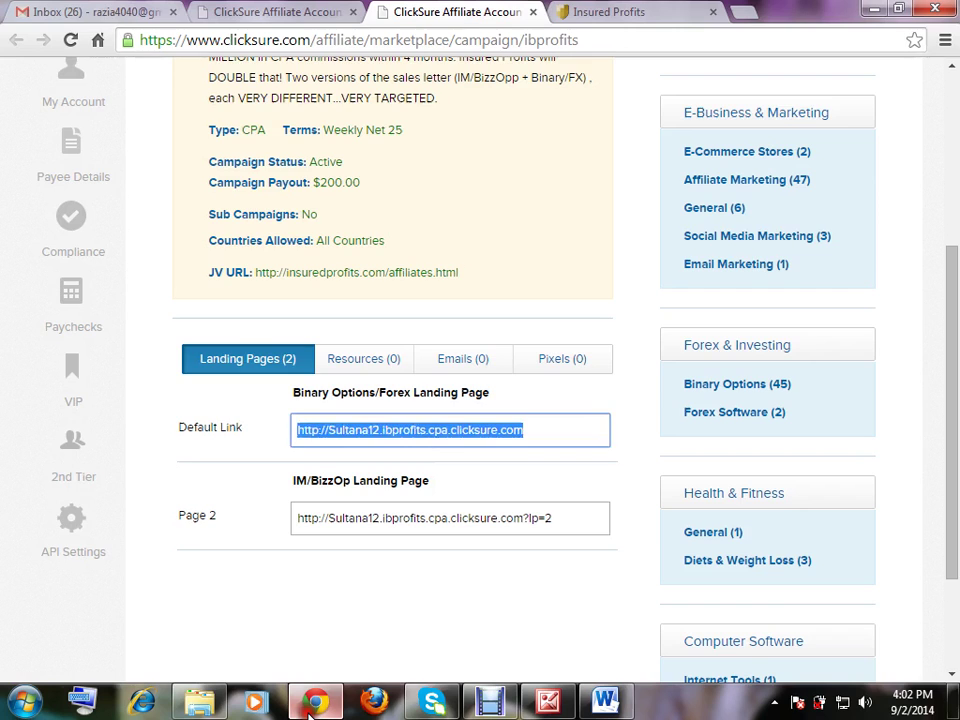
# Open the FX/Binary affiliate tools page and jump to its EMAIL SWIPES section.
pyautogui.click(604, 11)
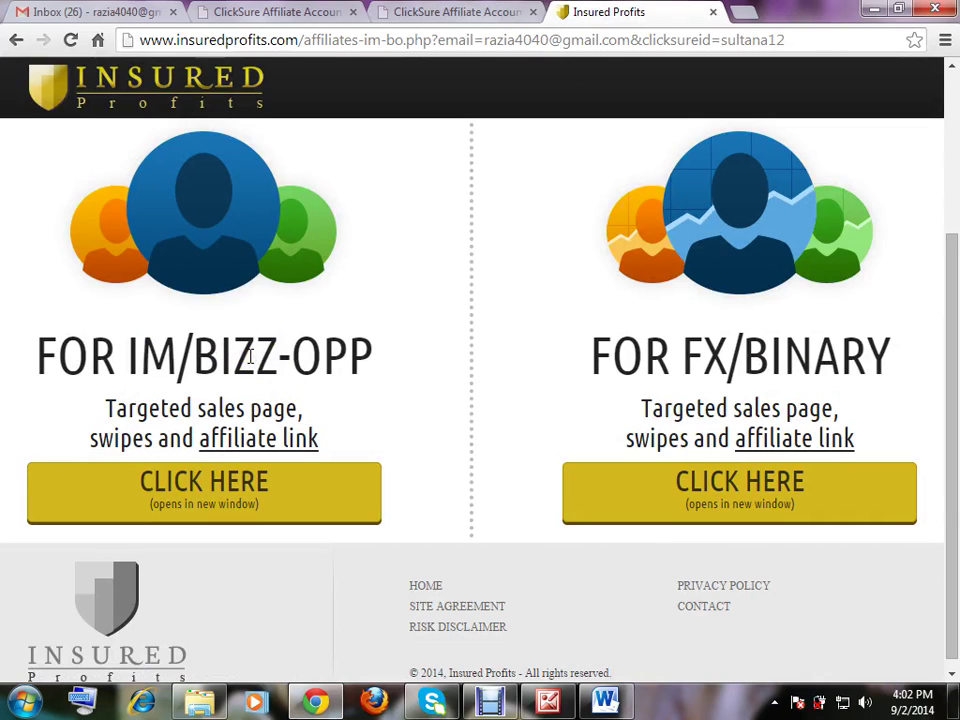
pyautogui.click(765, 492)
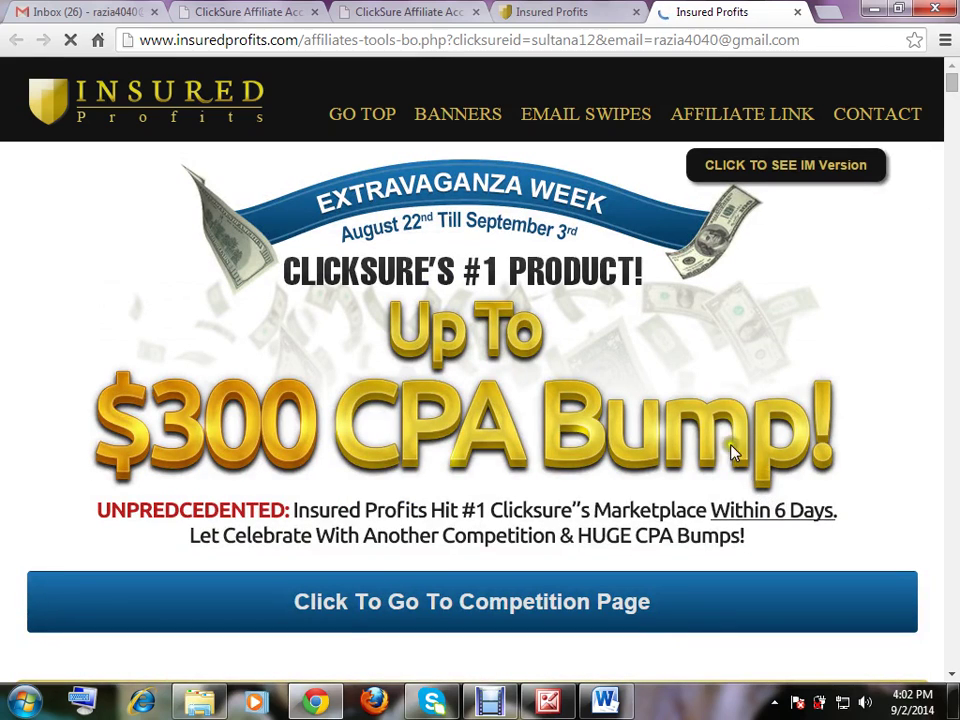
pyautogui.click(590, 128)
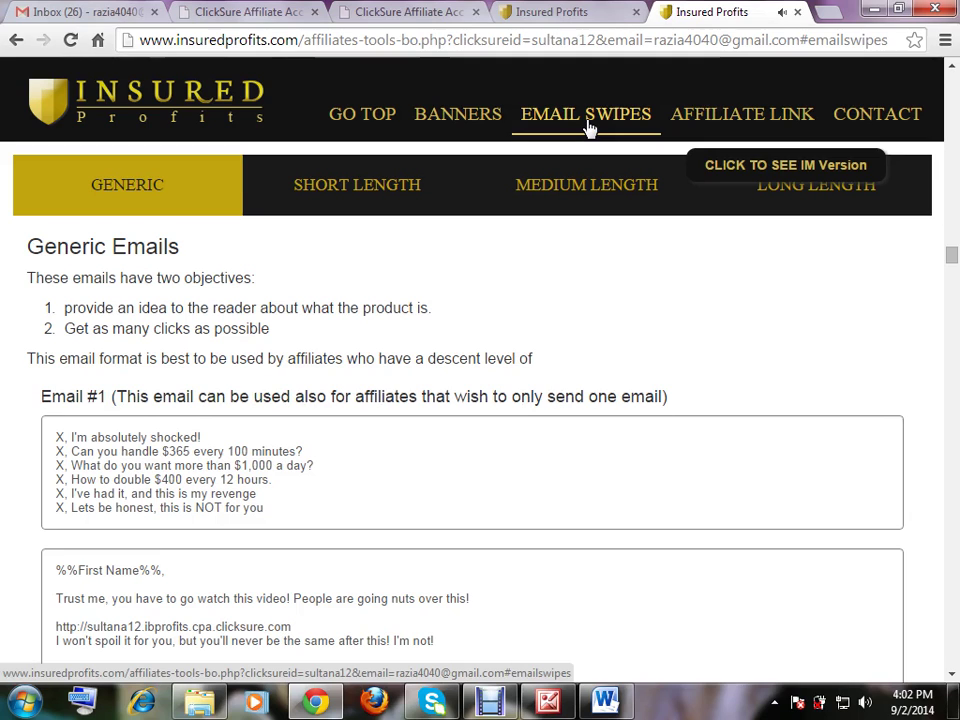
# Type 'Subject:' and 'Body:' on separate lines below the affiliate link.
pyautogui.click(605, 700)
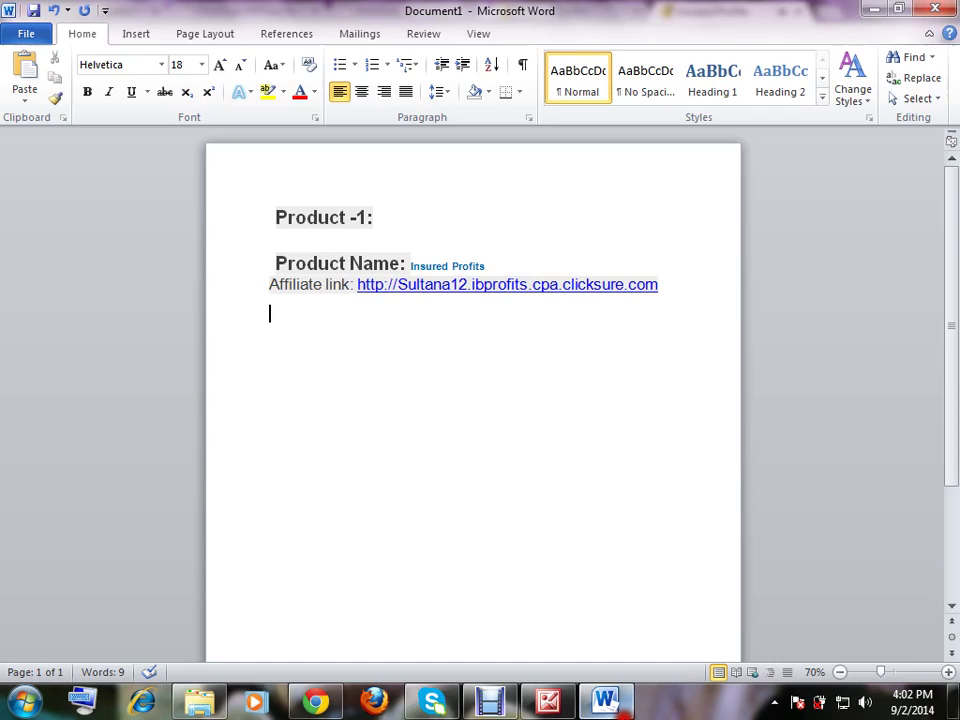
pyautogui.write('SUbje')
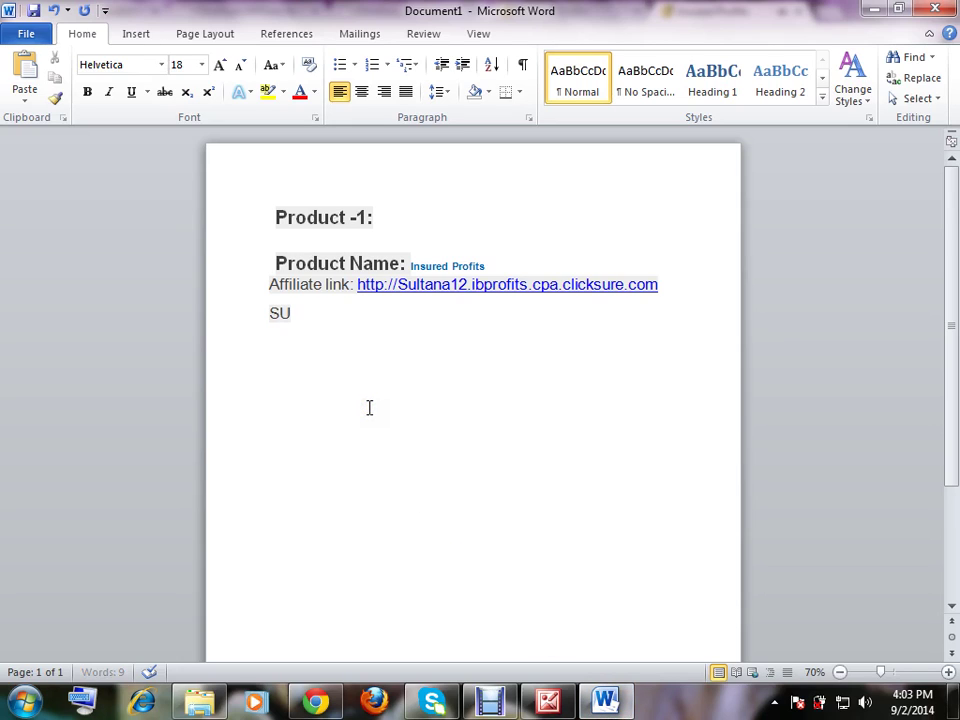
pyautogui.press('BackSpace')
pyautogui.press('BackSpace')
pyautogui.press('BackSpace')
pyautogui.press('BackSpace')
pyautogui.write('ubject:')
pyautogui.press('Return')
pyautogui.write('B')
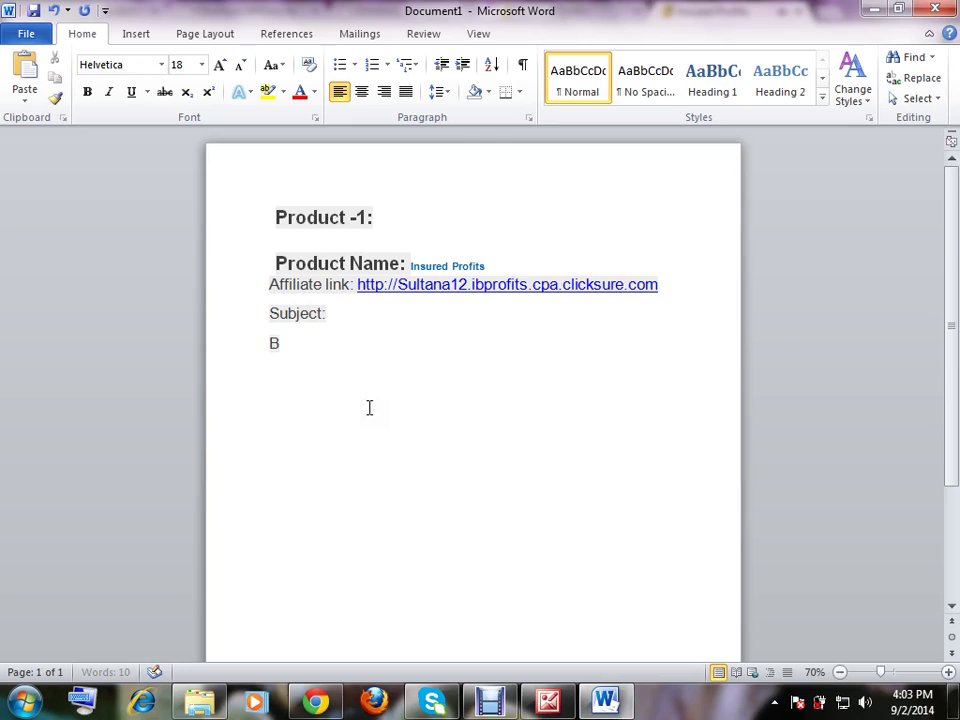
pyautogui.write('ody:')
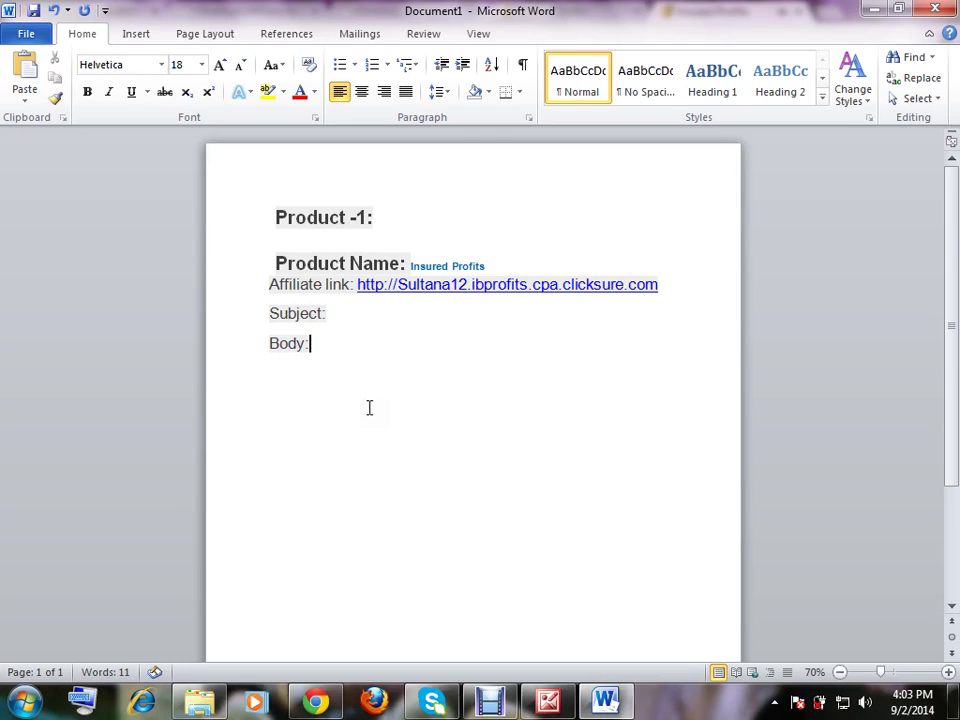
pyautogui.press('Return')
pyautogui.hotkey('alt', 'Tab')
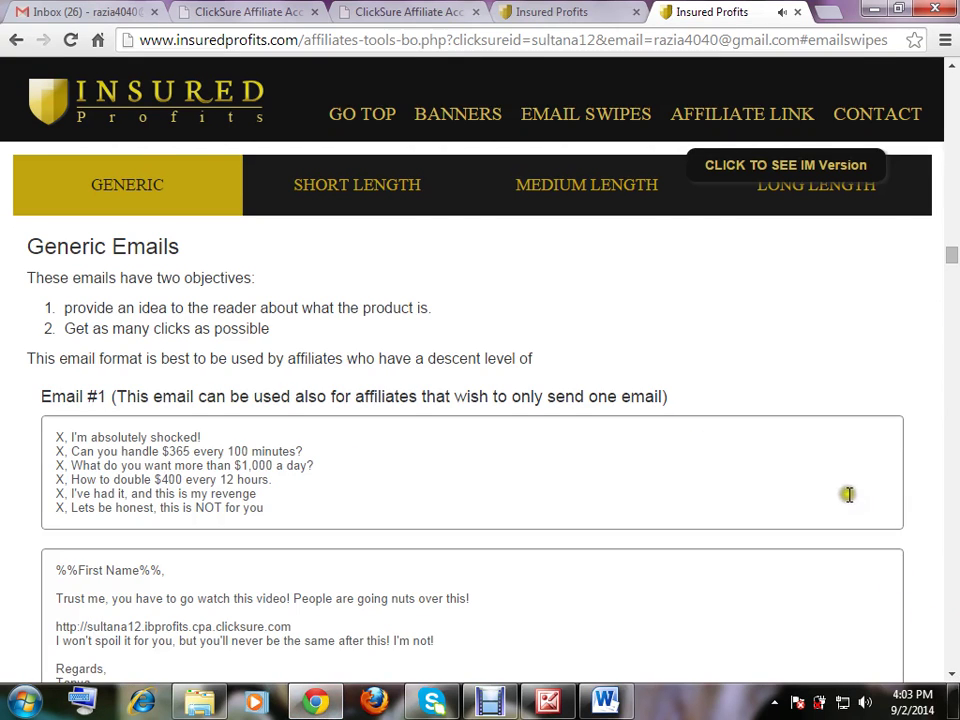
# Close the leftover FX/Binary chooser tab and return to the email swipes page.
pyautogui.click(538, 18)
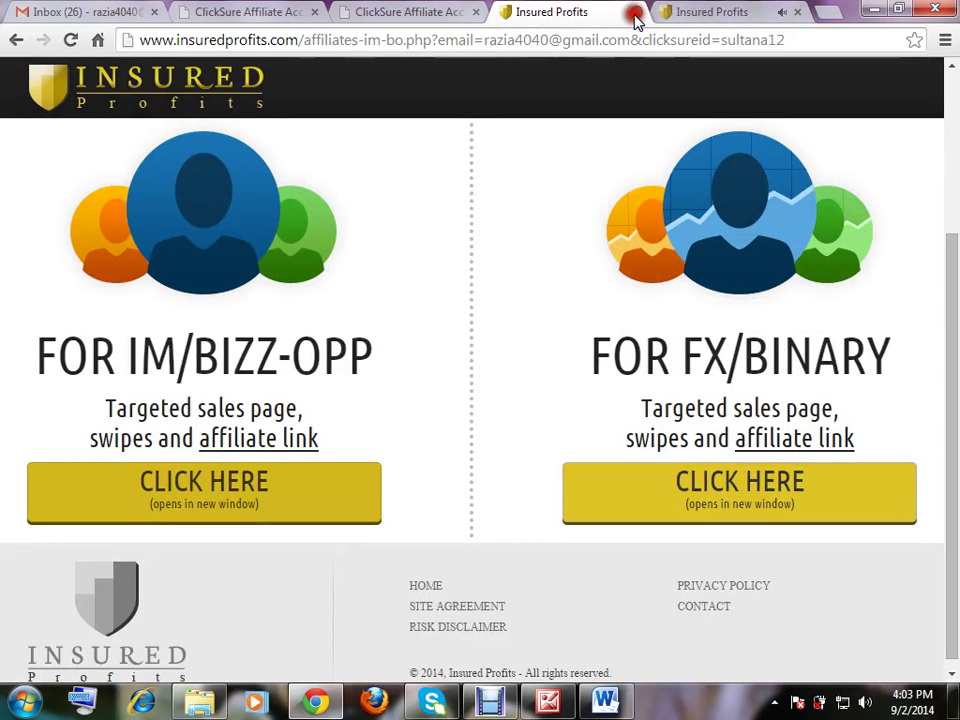
pyautogui.click(636, 13)
pyautogui.click(439, 14)
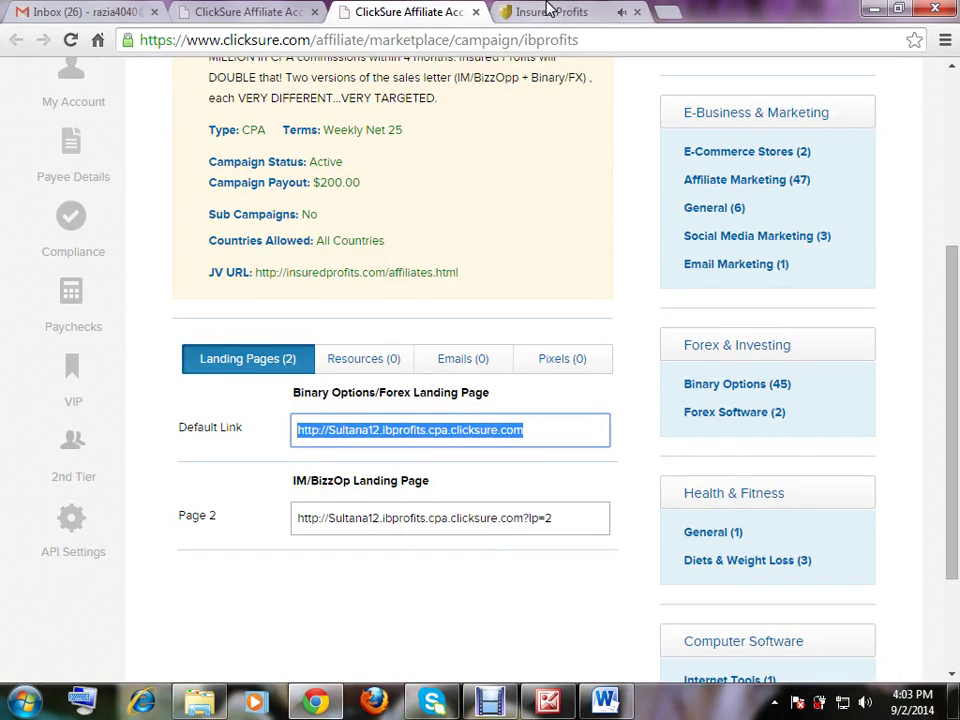
pyautogui.click(546, 10)
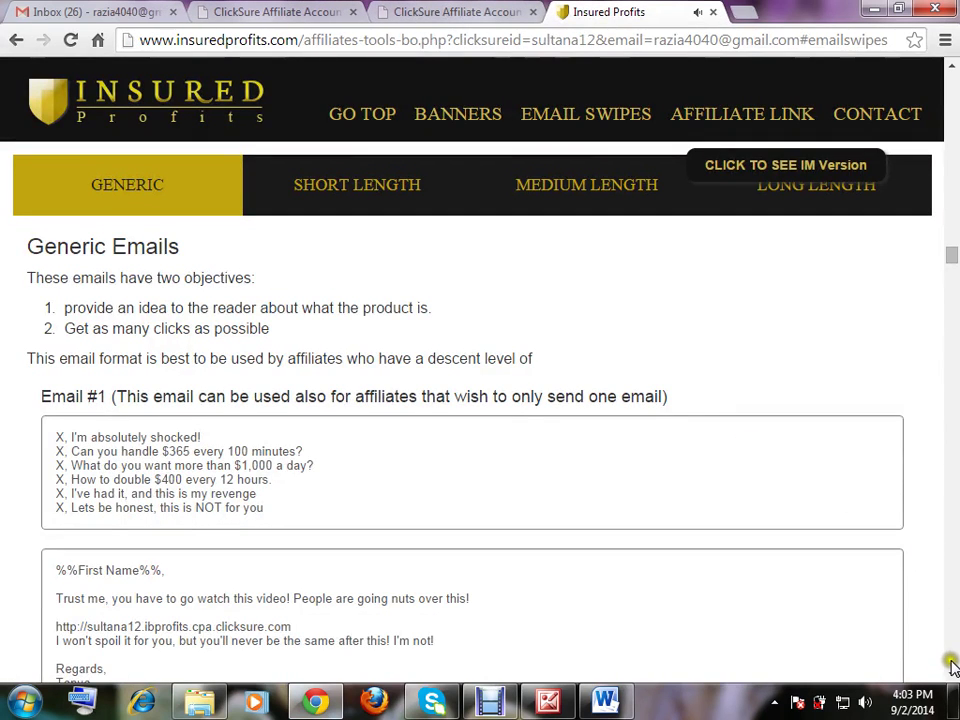
# Scroll through the Short Length email swipes, then switch to the Gmail inbox.
pyautogui.click(952, 673)
pyautogui.scroll(-3, 955, 678)
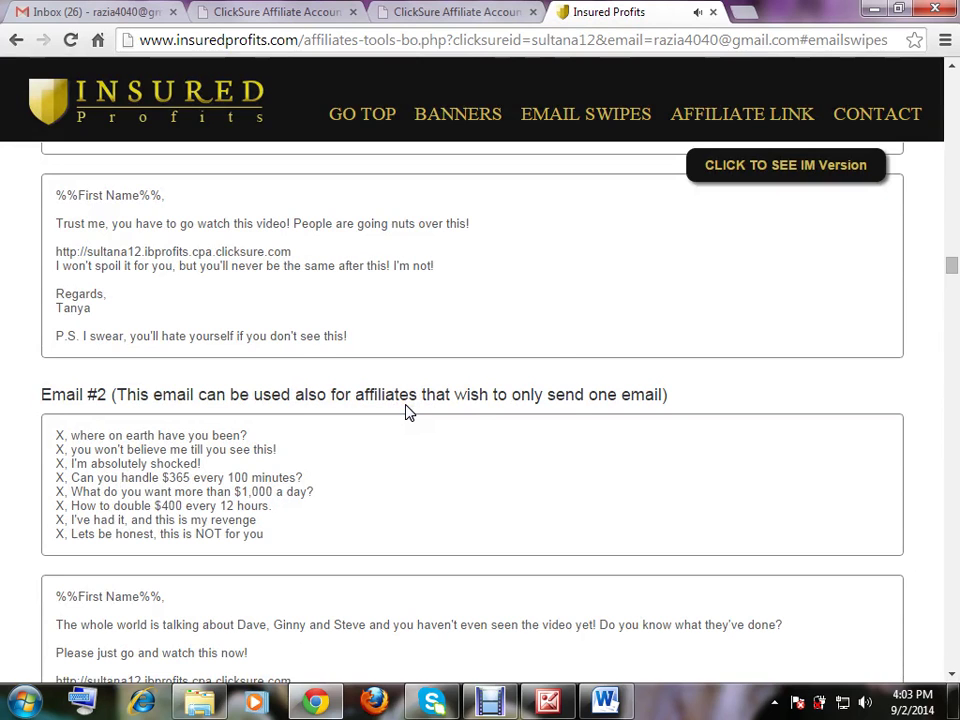
pyautogui.moveTo(952, 267)
pyautogui.mouseDown()
pyautogui.moveTo(951, 240)
pyautogui.moveTo(951, 262)
pyautogui.moveTo(952, 248)
pyautogui.mouseUp()
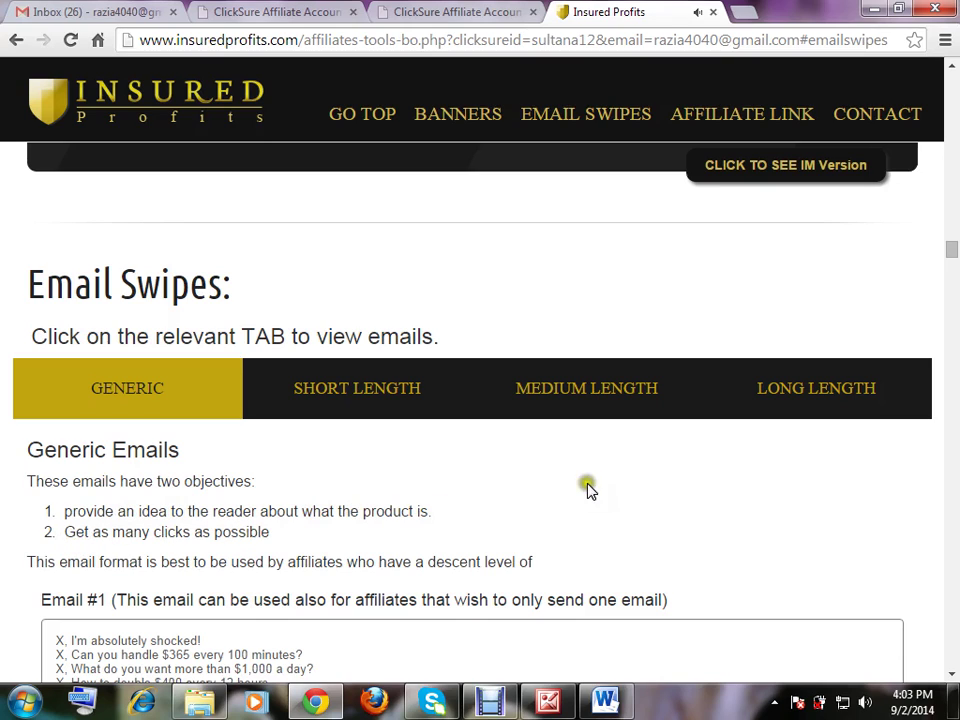
pyautogui.click(329, 397)
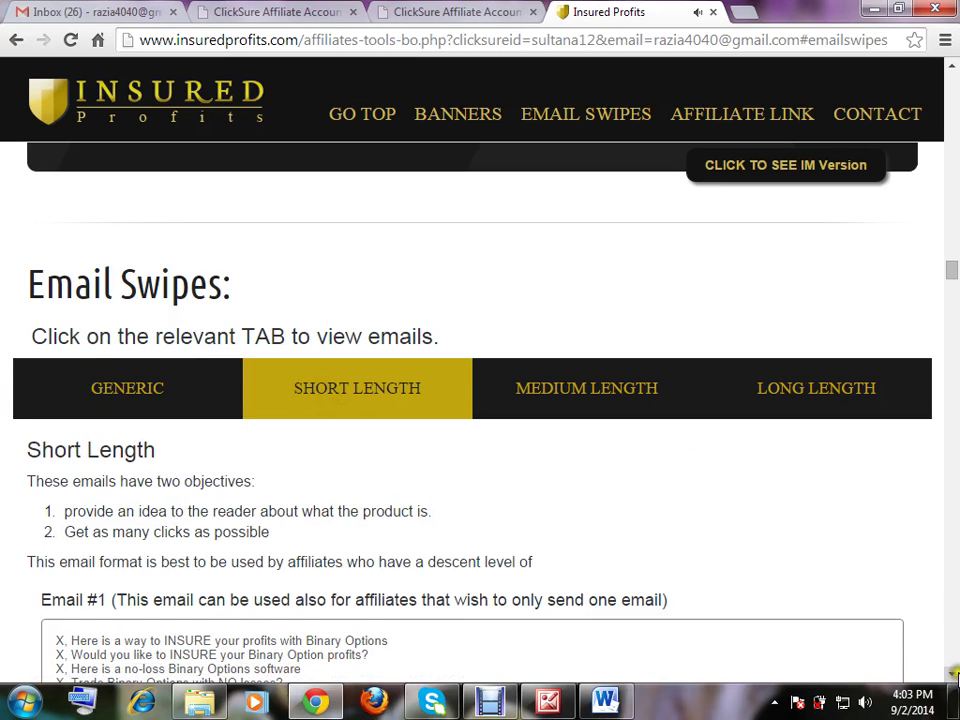
pyautogui.click(952, 673)
pyautogui.click(952, 673)
pyautogui.click(952, 673)
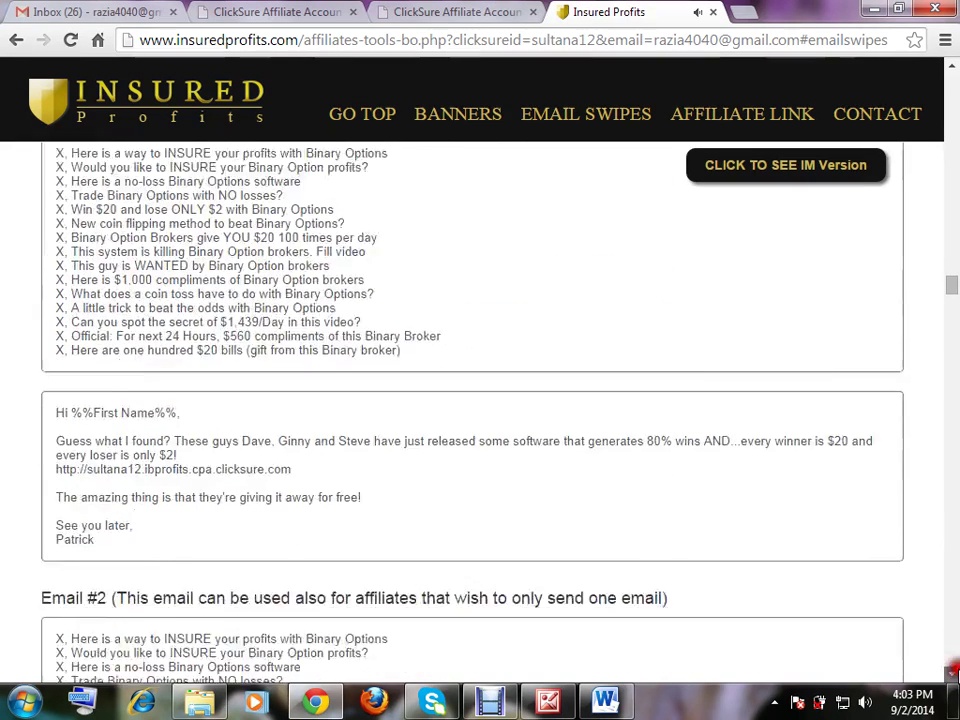
pyautogui.click(952, 75)
pyautogui.click(952, 75)
pyautogui.click(952, 75)
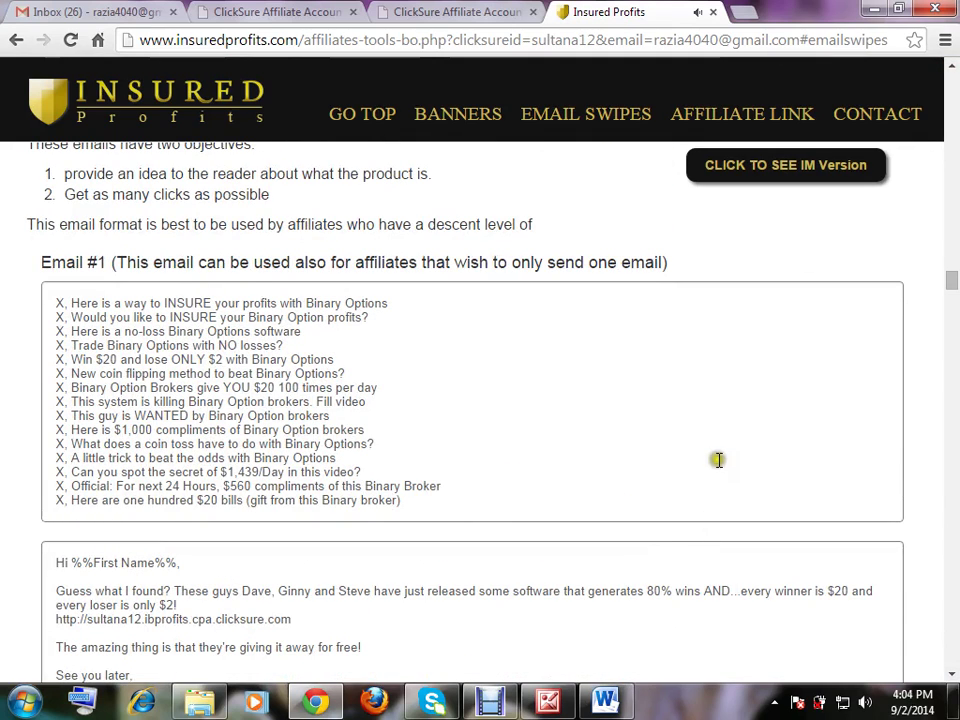
pyautogui.moveTo(954, 272)
pyautogui.mouseDown()
pyautogui.moveTo(954, 422)
pyautogui.moveTo(954, 250)
pyautogui.moveTo(954, 281)
pyautogui.mouseUp()
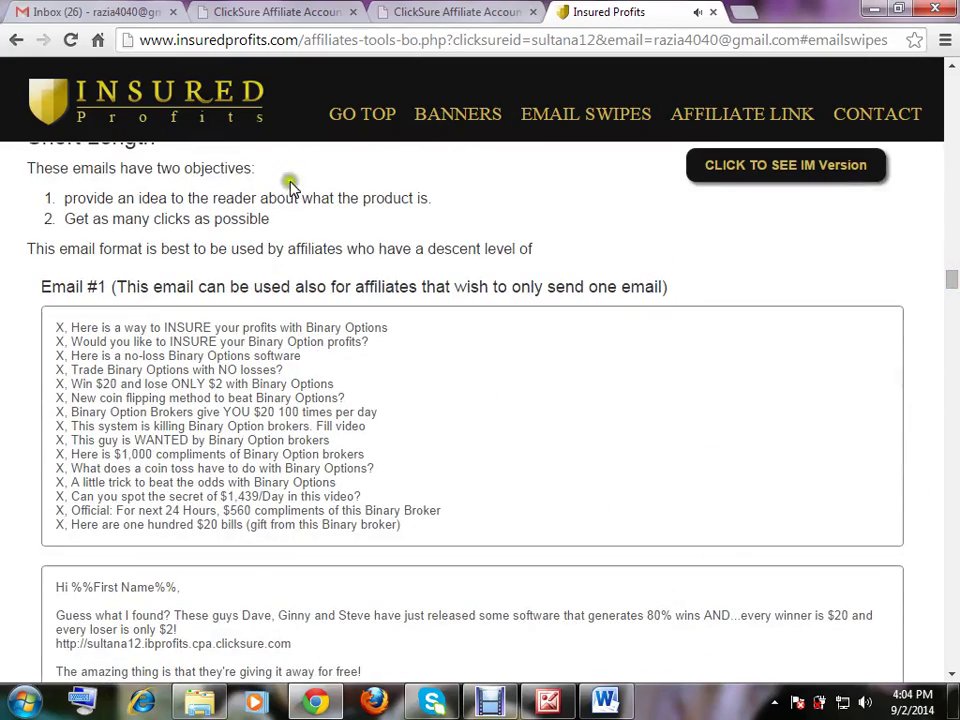
pyautogui.click(116, 12)
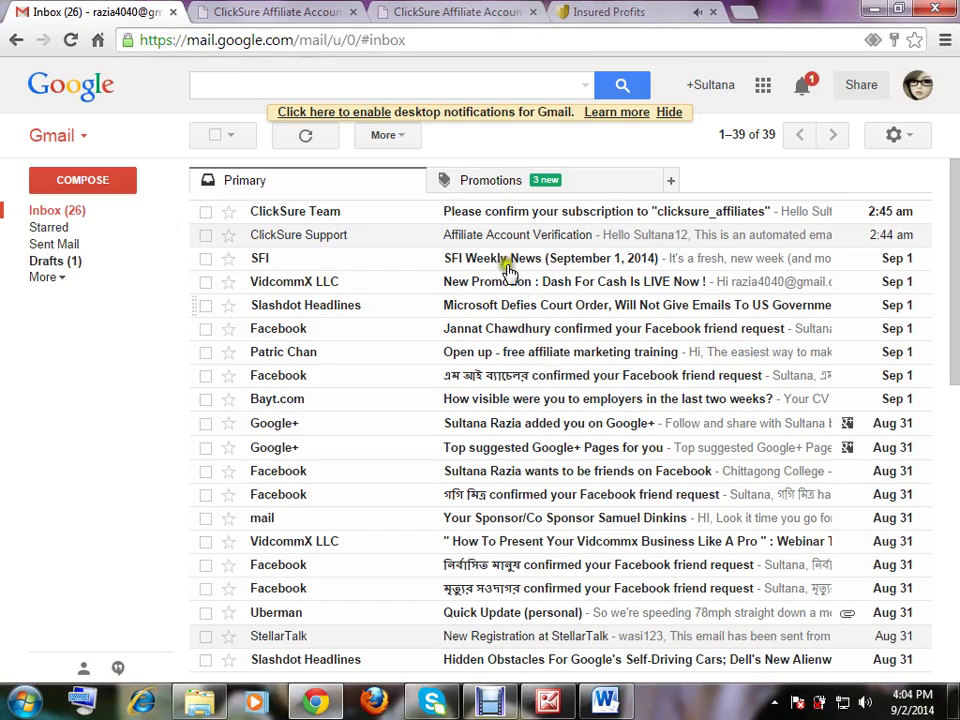
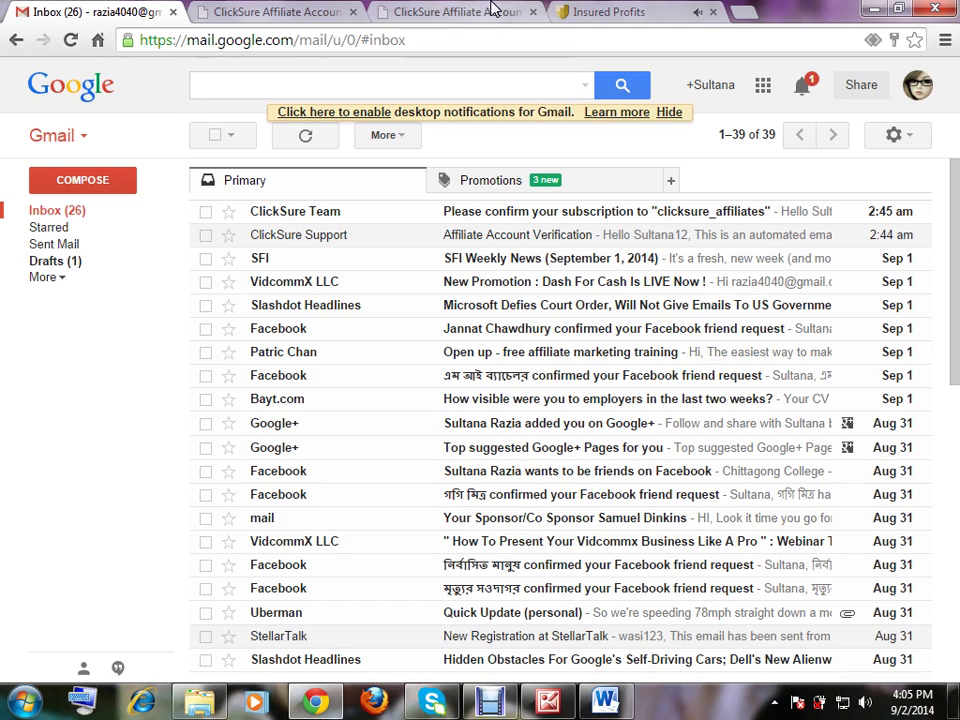
# Switch to the ClickSure campaign page, then open the Insured Profits email swipes page.
pyautogui.click(456, 14)
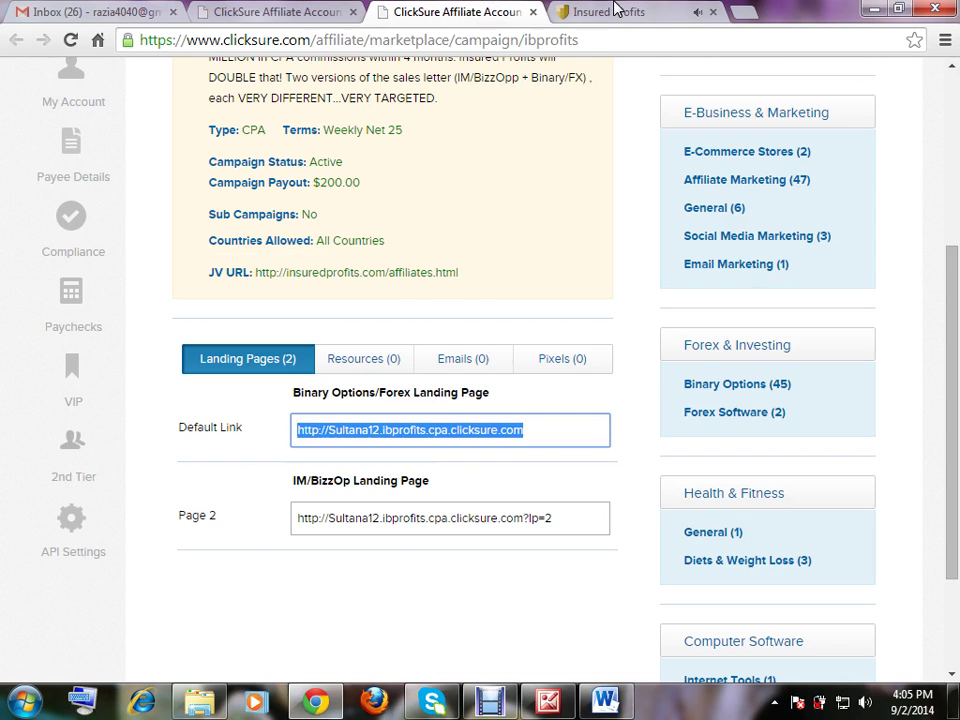
pyautogui.click(615, 12)
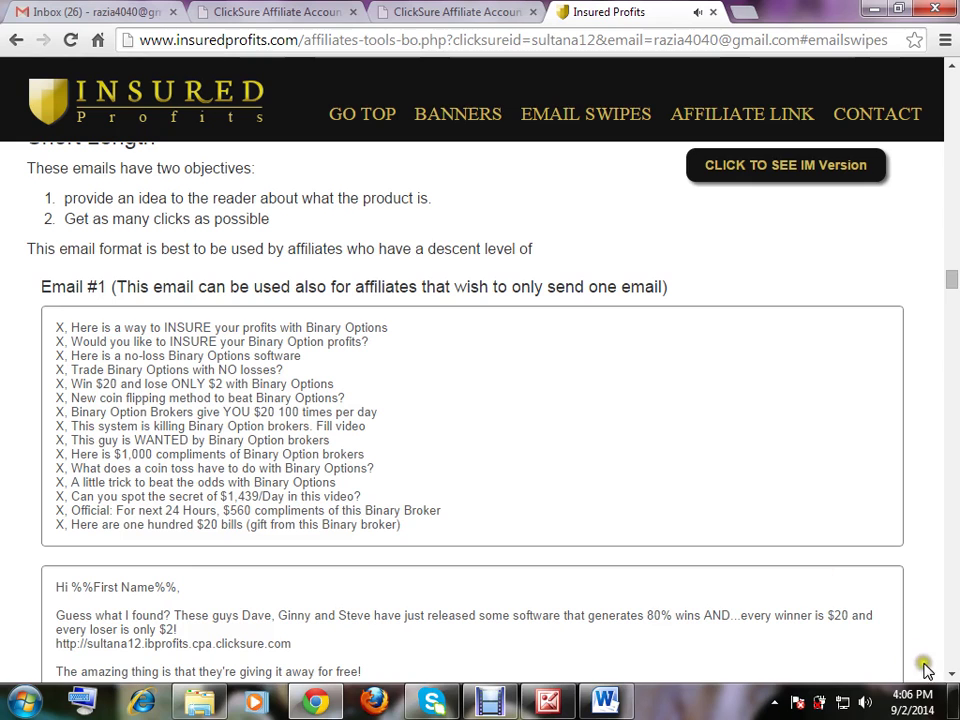
# Scroll down the Insured Profits swipes past Emails #3 and #4 until Email #5 shows.
pyautogui.click(951, 674)
pyautogui.scroll(-5, 951, 678)
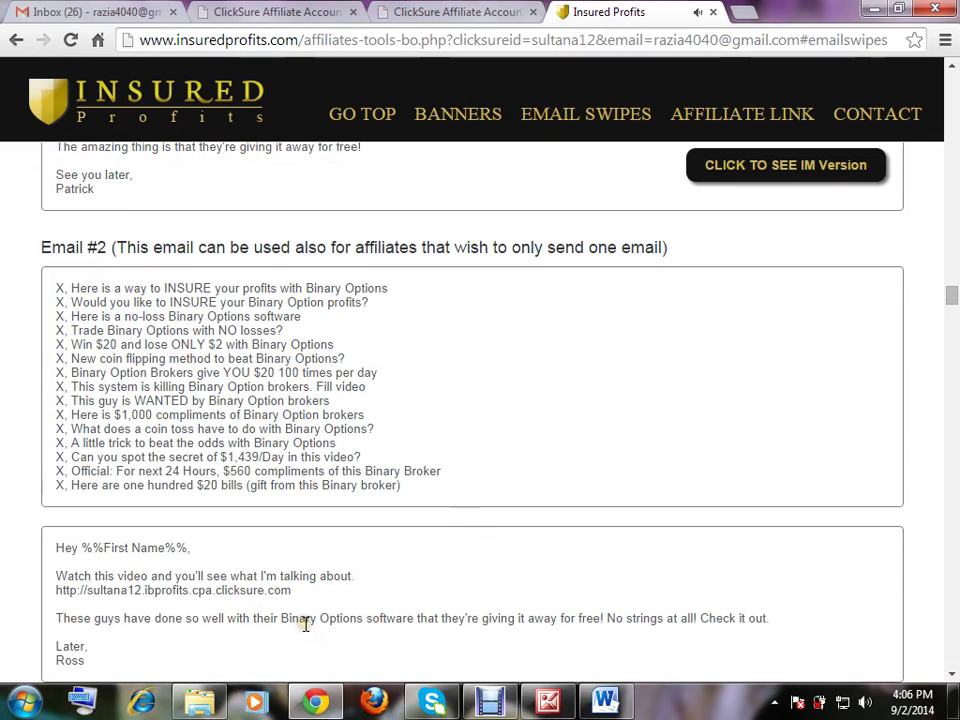
pyautogui.click(460, 400)
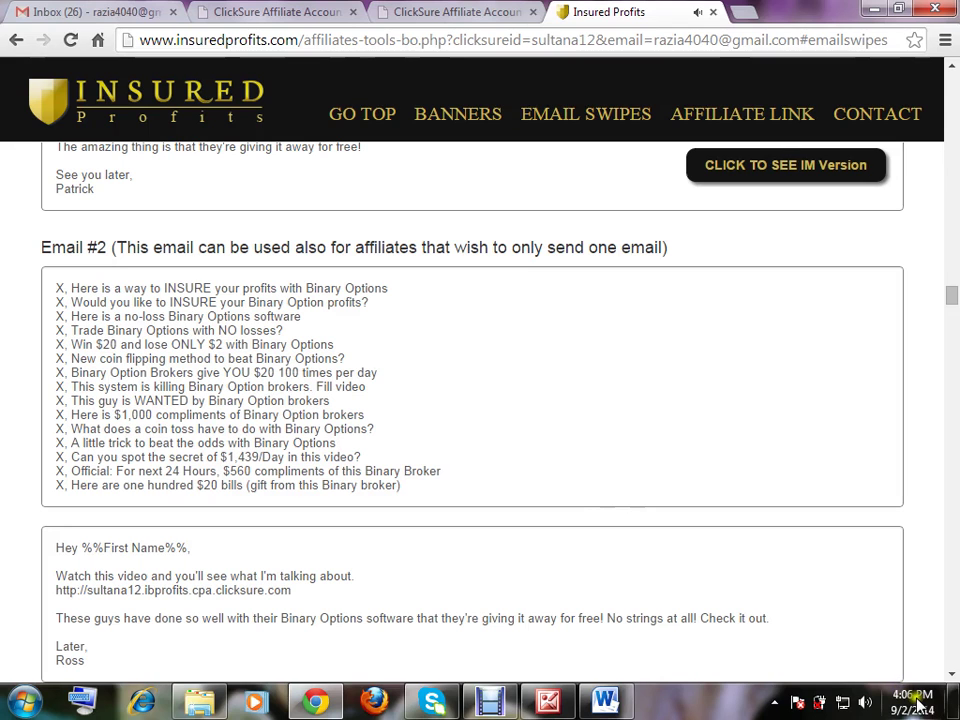
pyautogui.click(952, 674)
pyautogui.click(952, 674)
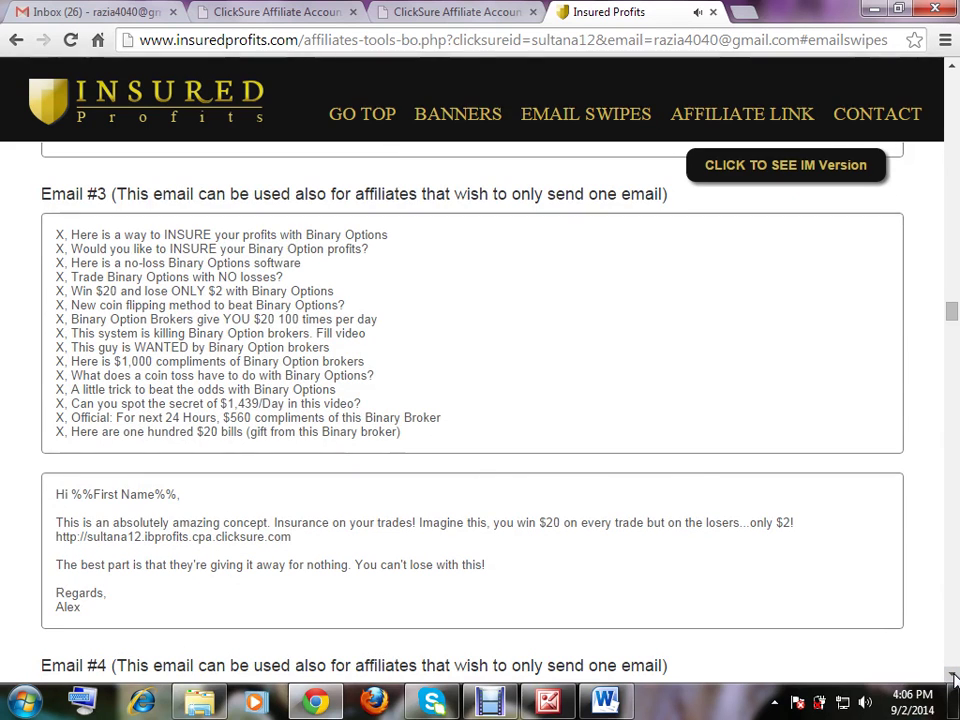
pyautogui.click(952, 674)
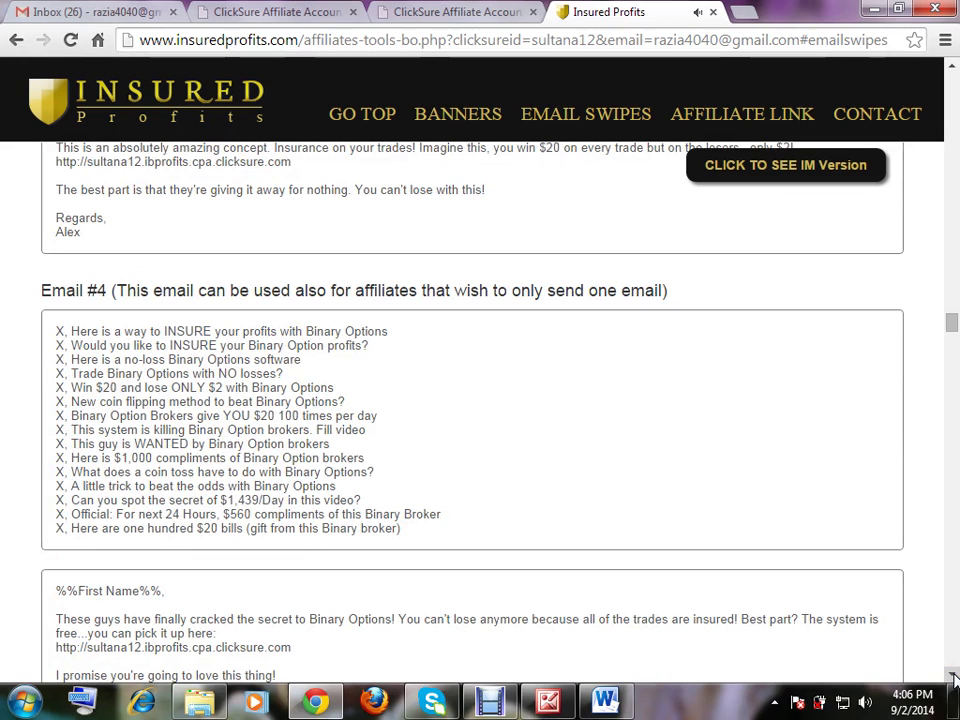
pyautogui.click(952, 677)
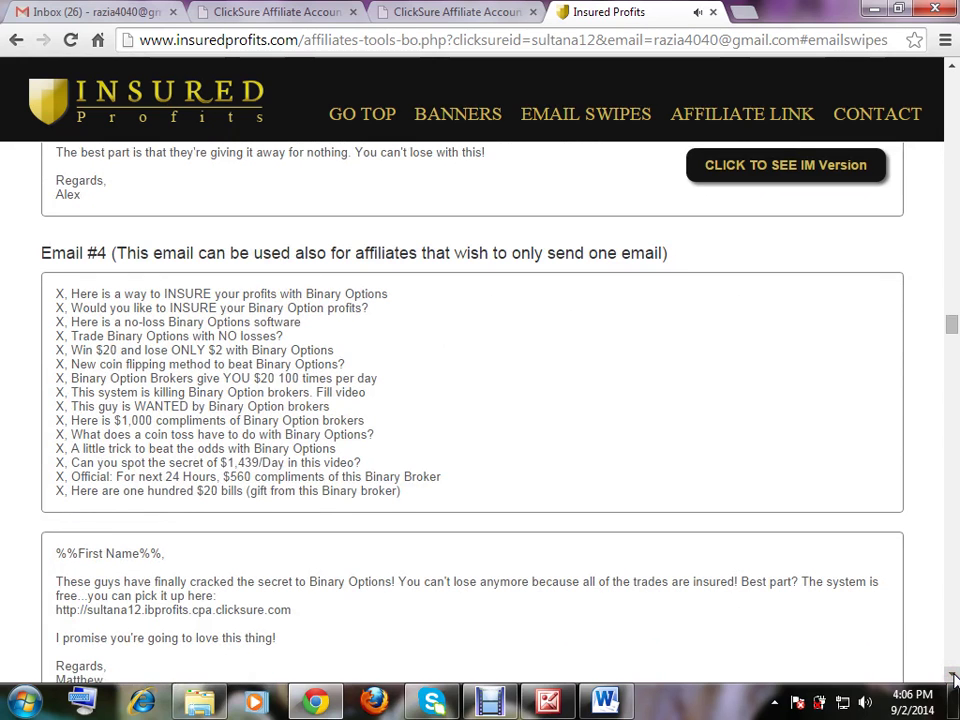
pyautogui.scroll(-5, 952, 677)
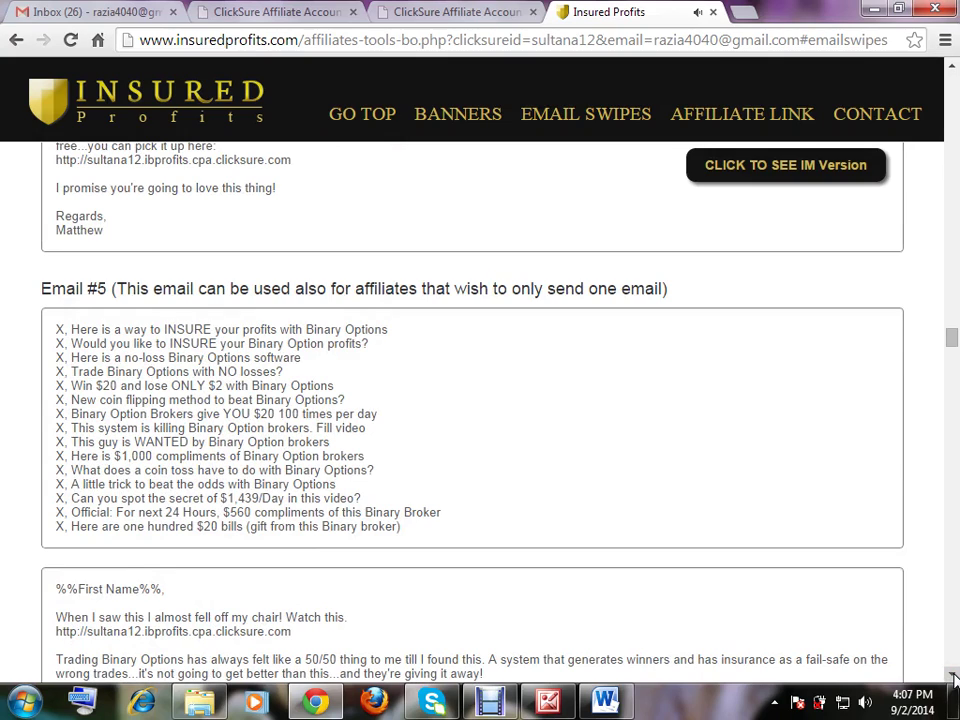
# Copy Email #5's subject 'Win $20 and lose ONLY $2 with Binary Options' for the Word notes.
pyautogui.click(381, 415)
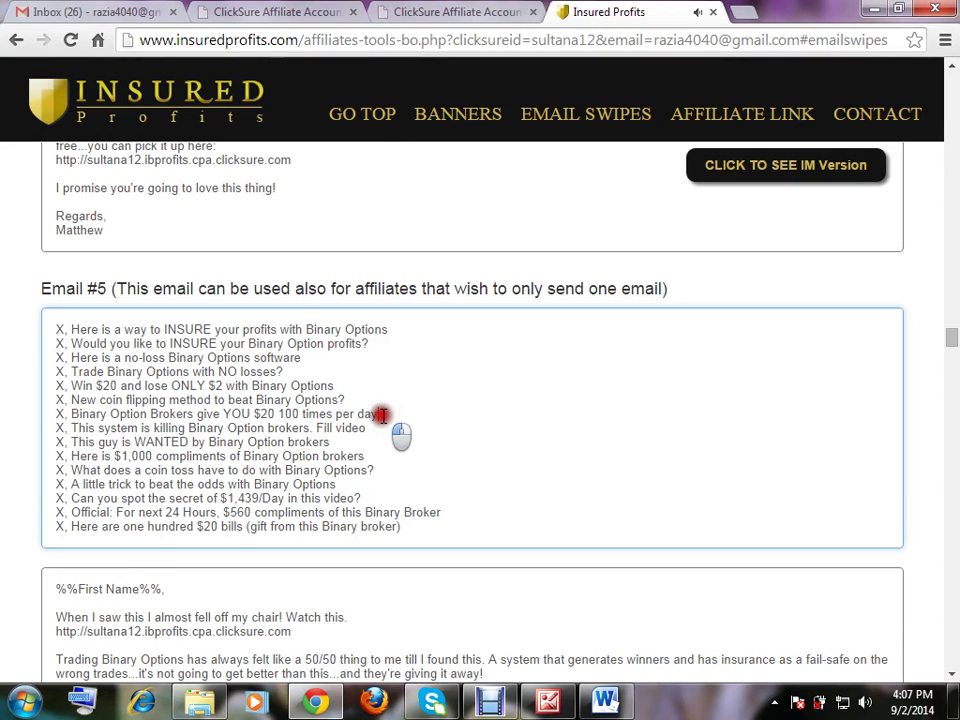
pyautogui.moveTo(381, 415); pyautogui.dragTo(359, 415)
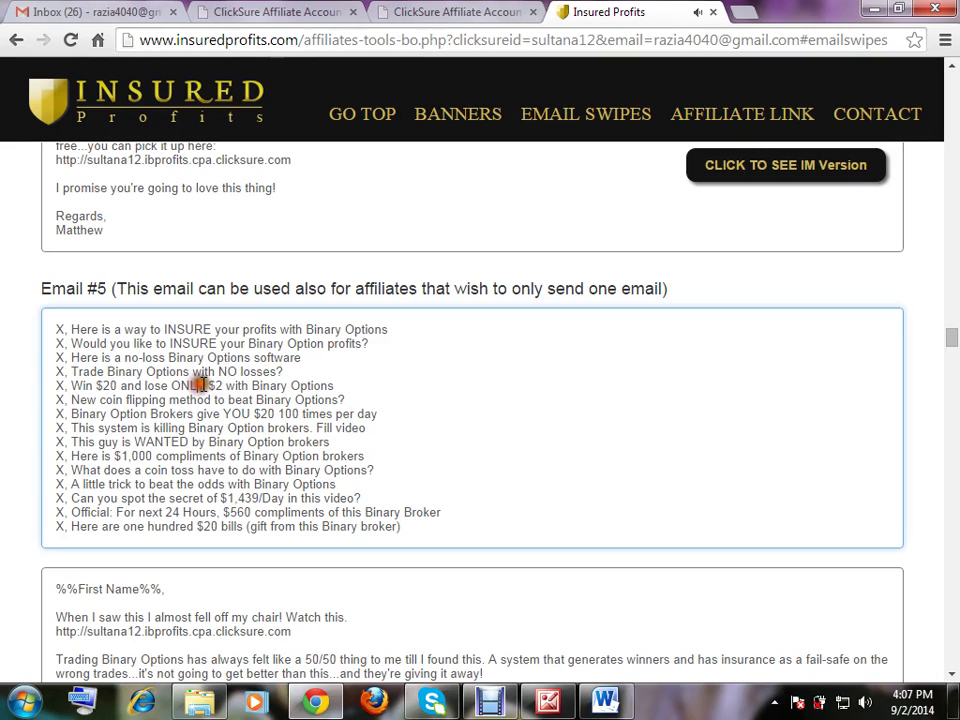
pyautogui.click(358, 405)
pyautogui.moveTo(382, 415); pyautogui.dragTo(62, 414)
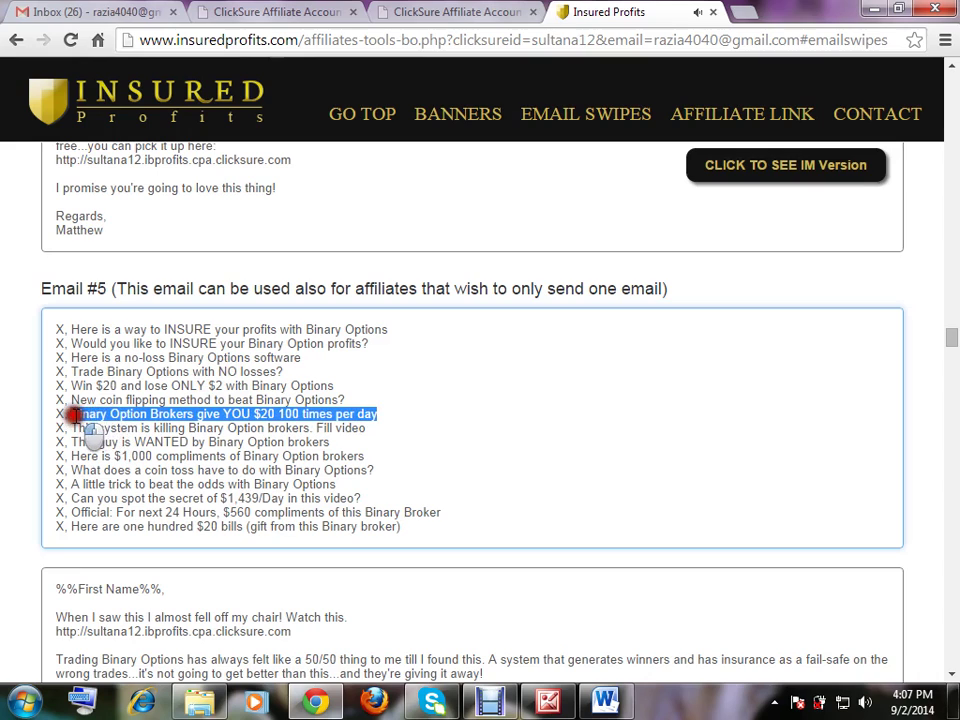
pyautogui.moveTo(356, 391); pyautogui.dragTo(70, 385)
pyautogui.click(381, 399)
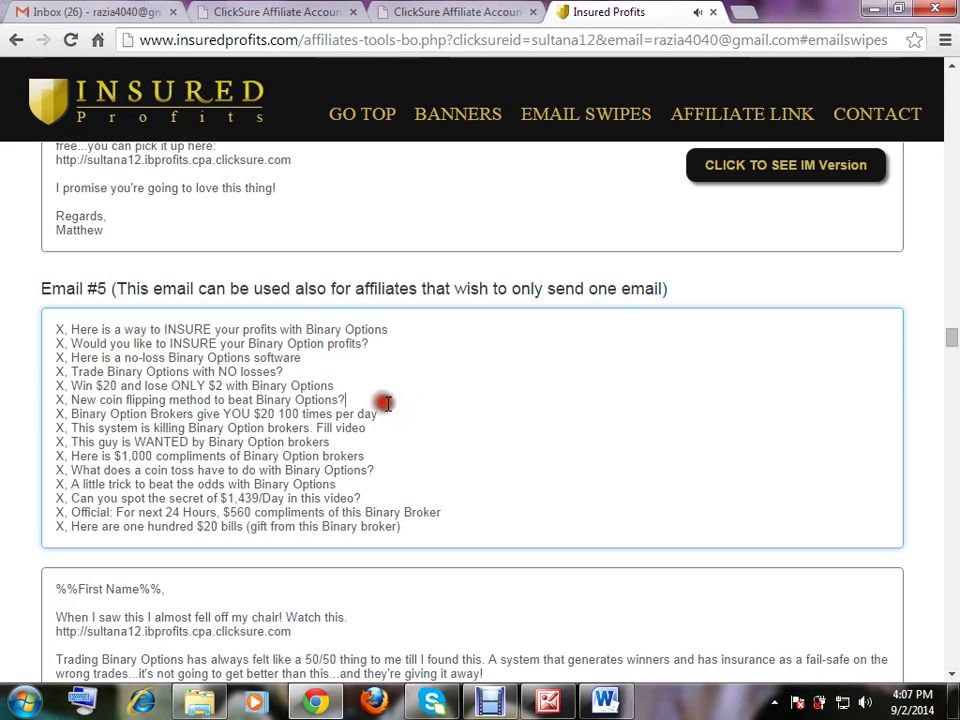
pyautogui.moveTo(388, 412); pyautogui.dragTo(68, 414)
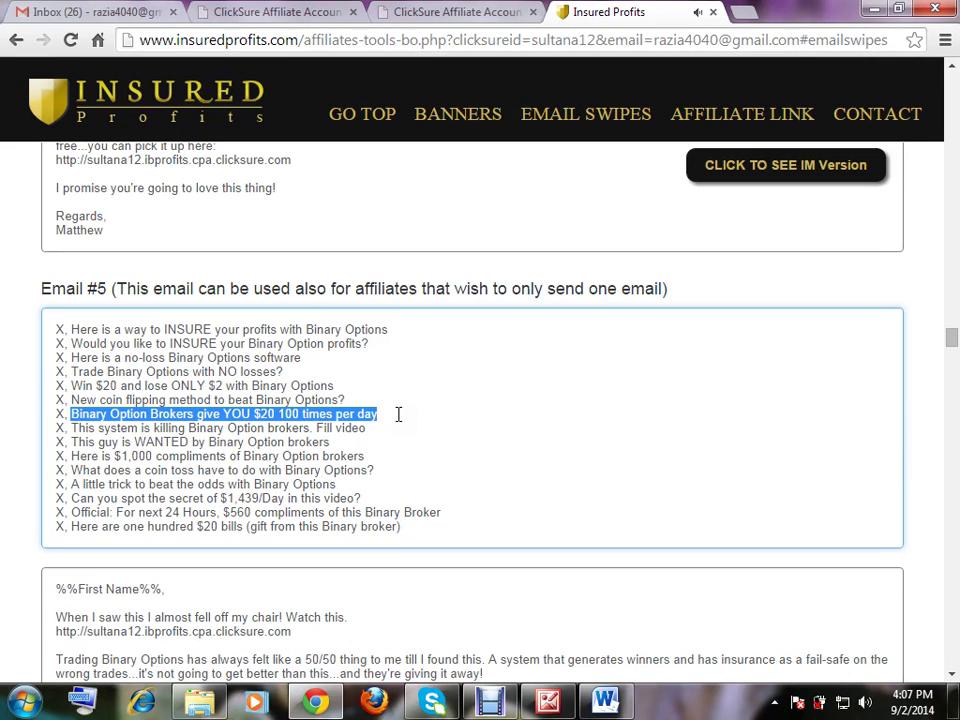
pyautogui.moveTo(356, 385); pyautogui.dragTo(77, 380)
pyautogui.hotkey('ctrl', 'c')
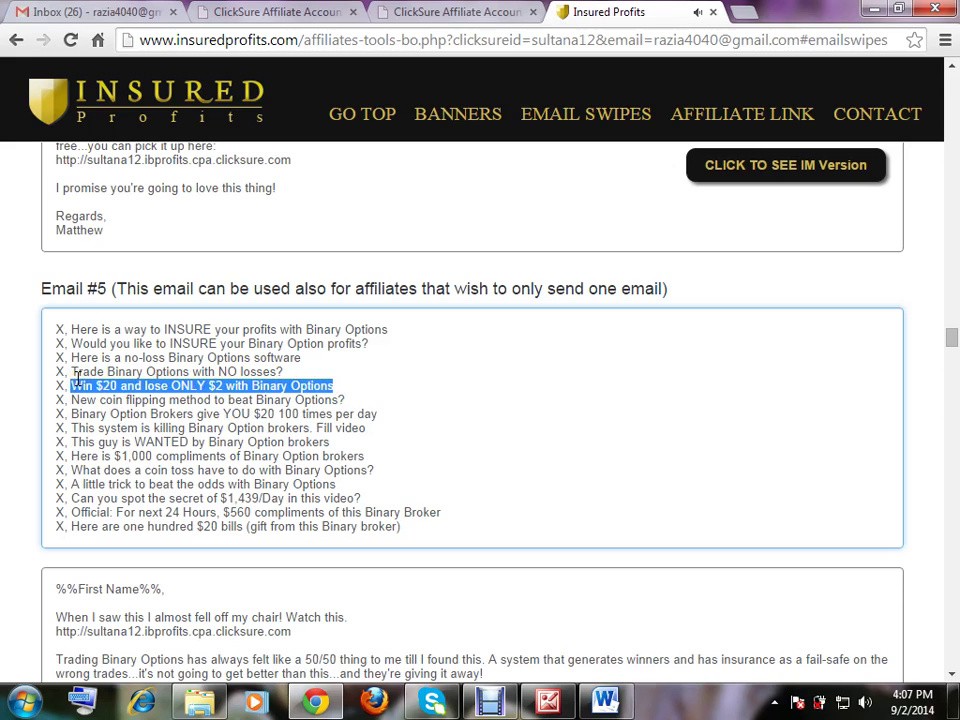
pyautogui.click(605, 700)
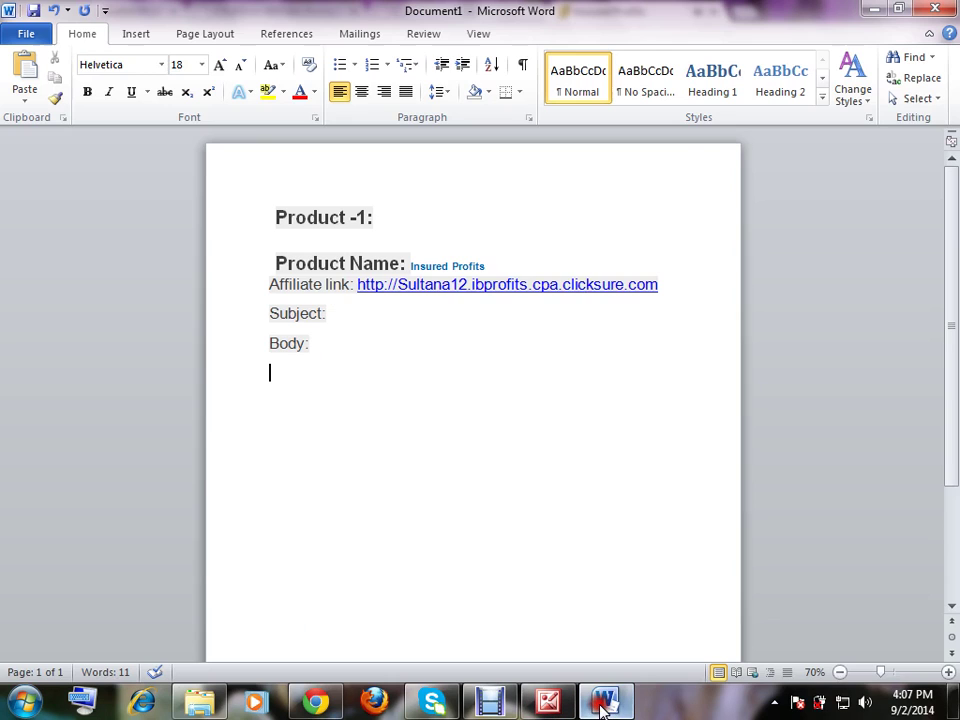
# Paste 'Win $20 and lose ONLY $2 with Binary Options' after Subject: and enlarge it.
pyautogui.click(343, 311)
pyautogui.hotkey('ctrl', 'v')
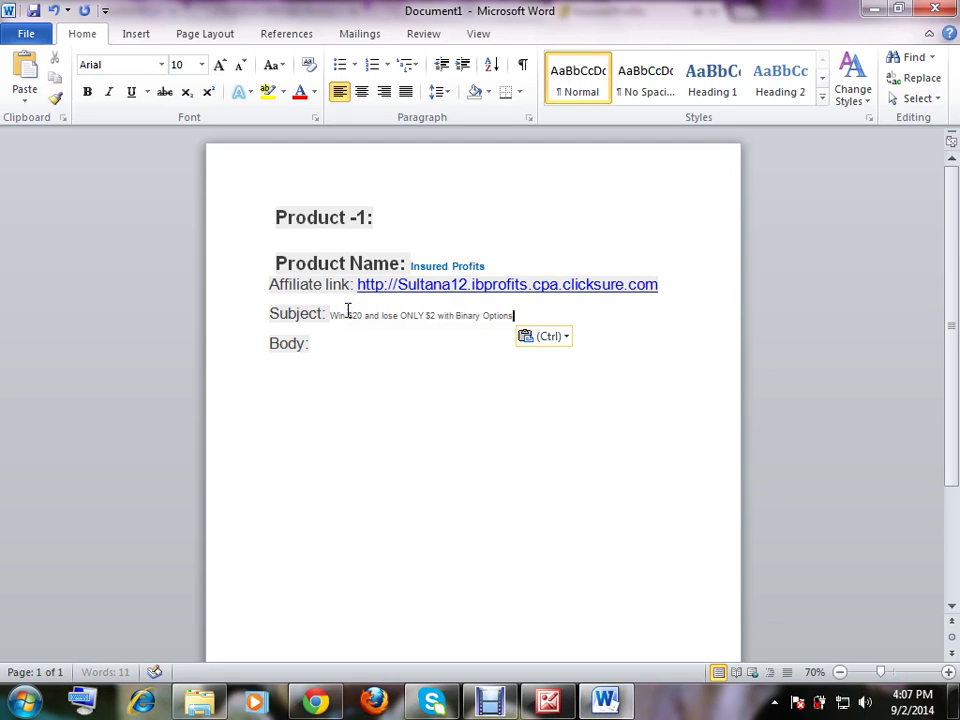
pyautogui.hotkey('shift', 'Home')
pyautogui.hotkey('shift', 'Right')
pyautogui.hotkey('shift', 'Right')
pyautogui.hotkey('shift', 'Right')
pyautogui.hotkey('shift', 'Right')
pyautogui.hotkey('shift', 'Right')
pyautogui.hotkey('shift', 'Right')
pyautogui.hotkey('shift', 'Right')
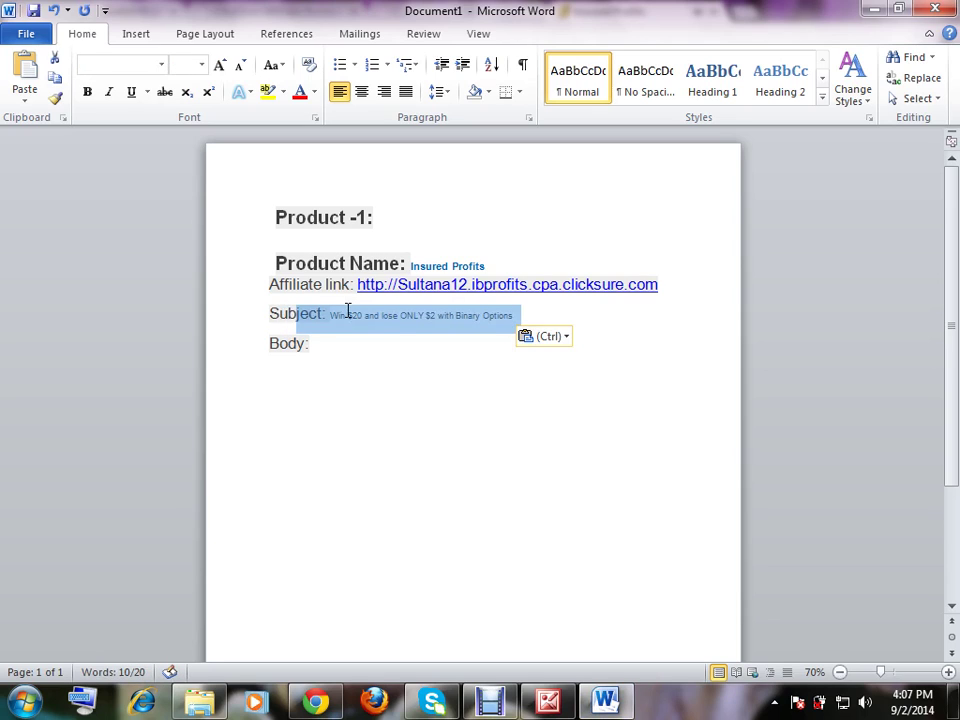
pyautogui.hotkey('shift', 'Right')
pyautogui.hotkey('ctrl', ']')
pyautogui.hotkey('ctrl', ']')
pyautogui.hotkey('ctrl', ']')
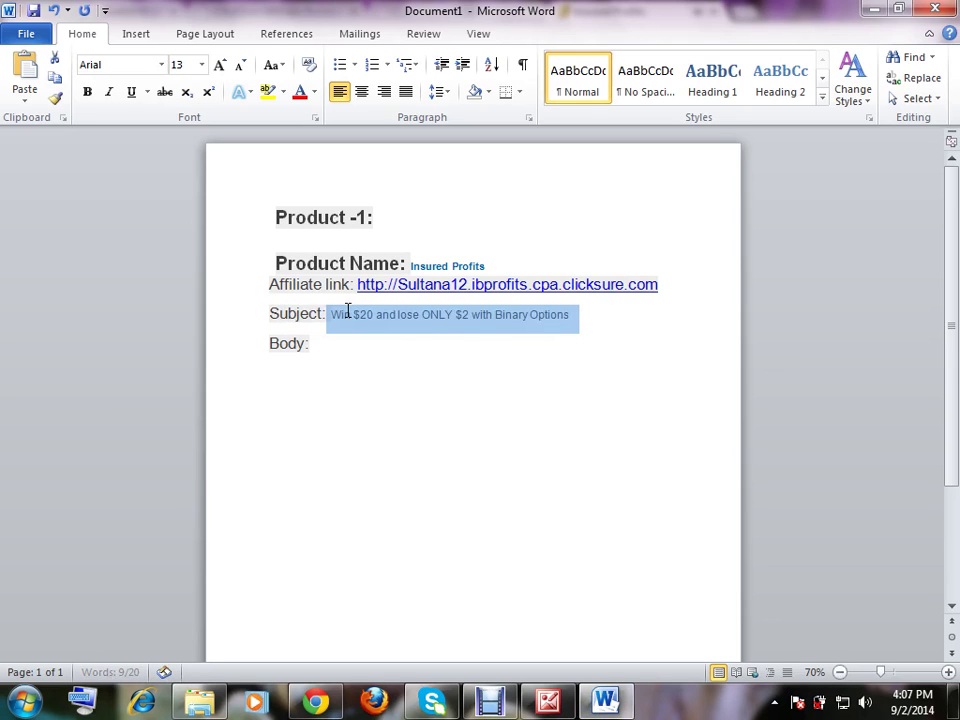
pyautogui.hotkey('ctrl', ']')
pyautogui.hotkey('ctrl', ']')
pyautogui.click(359, 341)
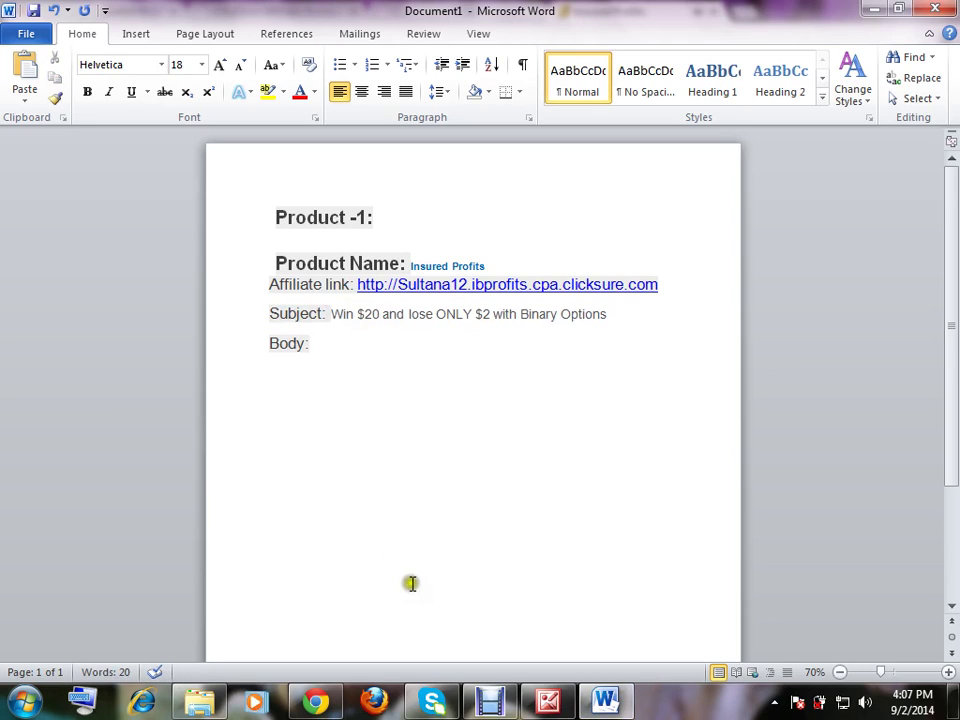
pyautogui.click(315, 703)
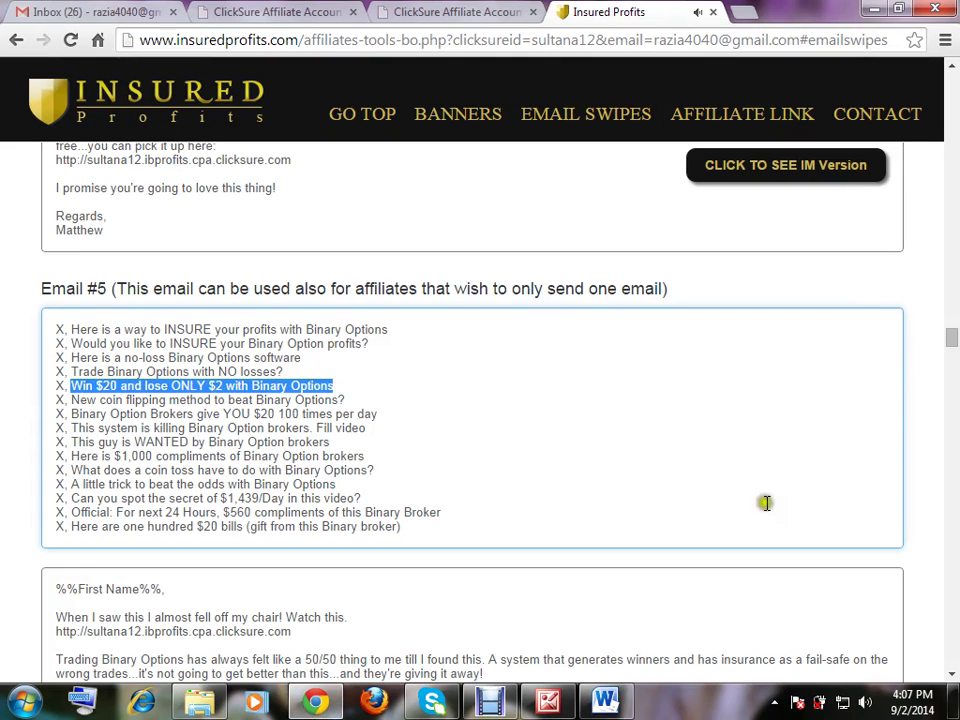
# Scroll back to Email #3 and copy its entire body, from greeting to the 'Alex' sign-off.
pyautogui.moveTo(954, 345); pyautogui.dragTo(954, 355)
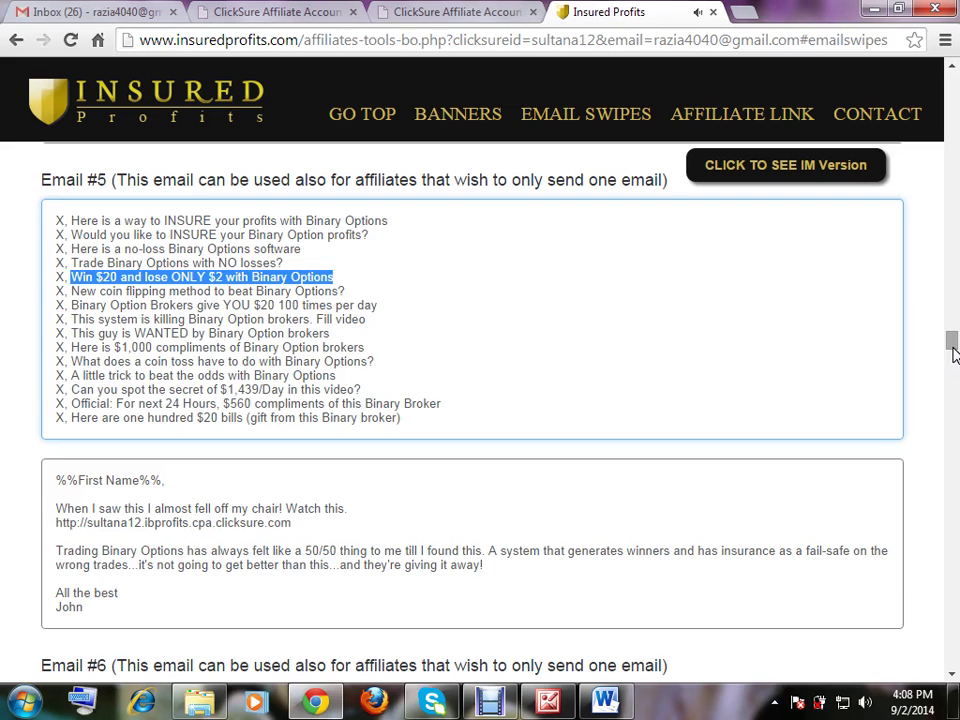
pyautogui.moveTo(952, 352); pyautogui.dragTo(955, 408)
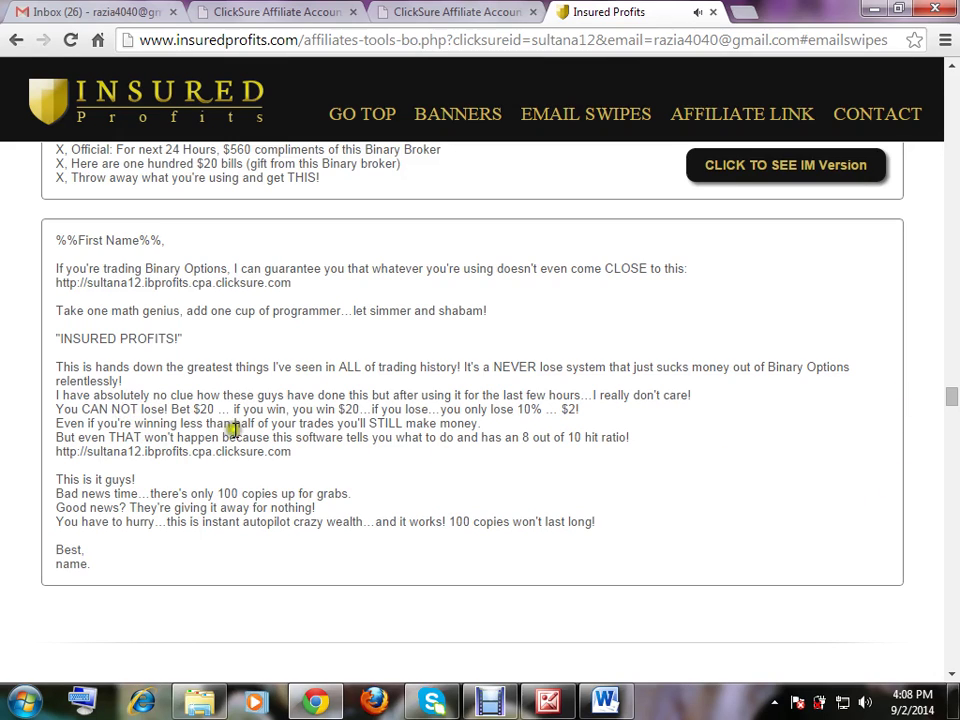
pyautogui.click(952, 673)
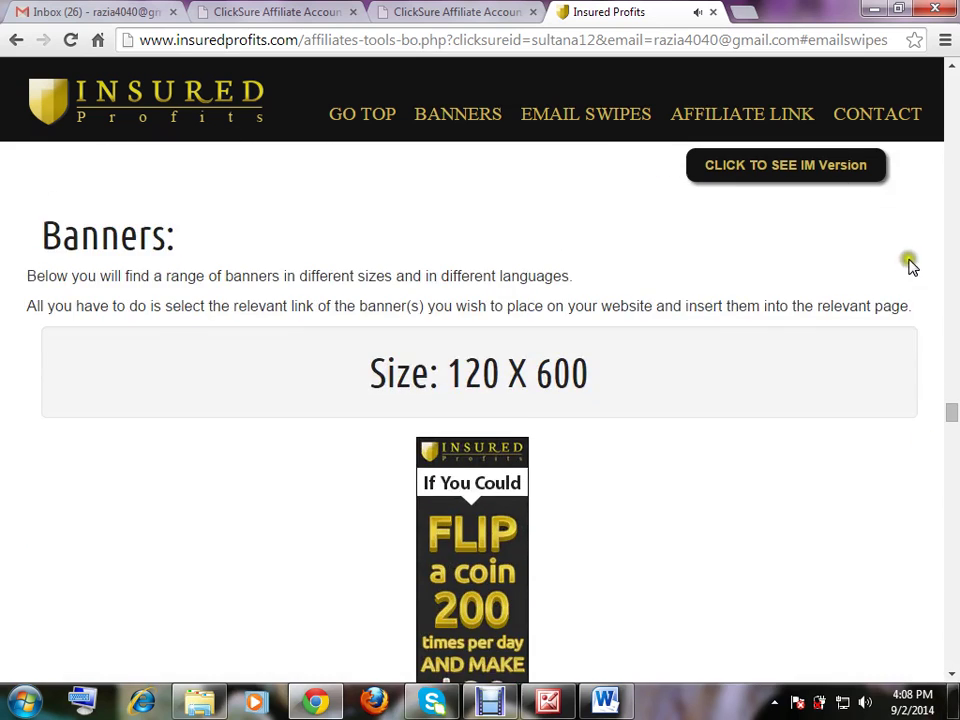
pyautogui.click(954, 68)
pyautogui.moveTo(954, 68); pyautogui.dragTo(954, 70)
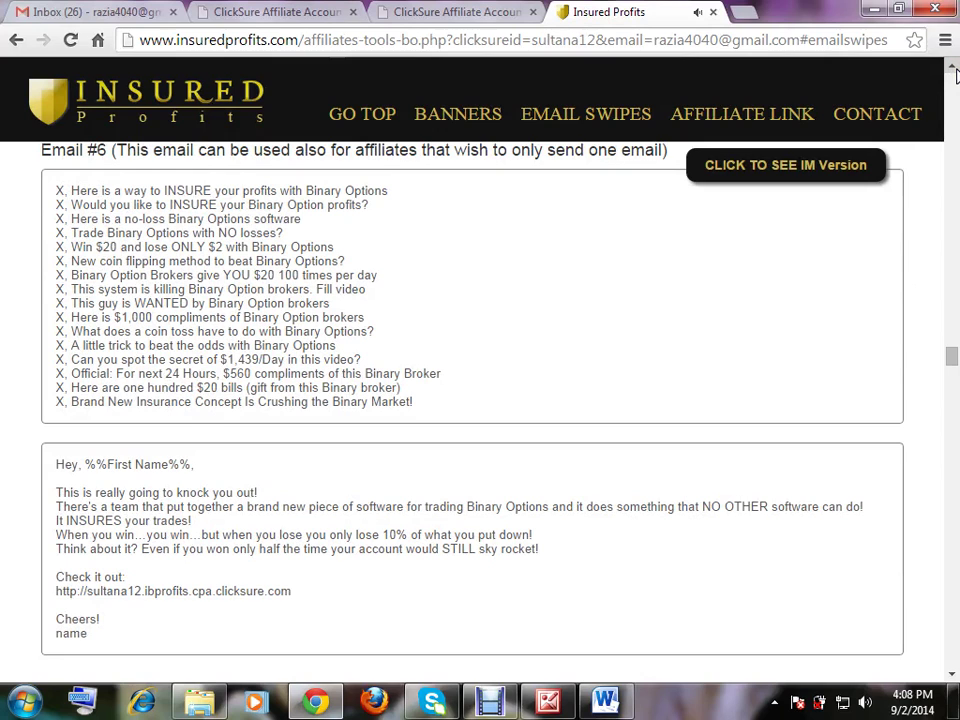
pyautogui.moveTo(954, 72); pyautogui.dragTo(954, 72)
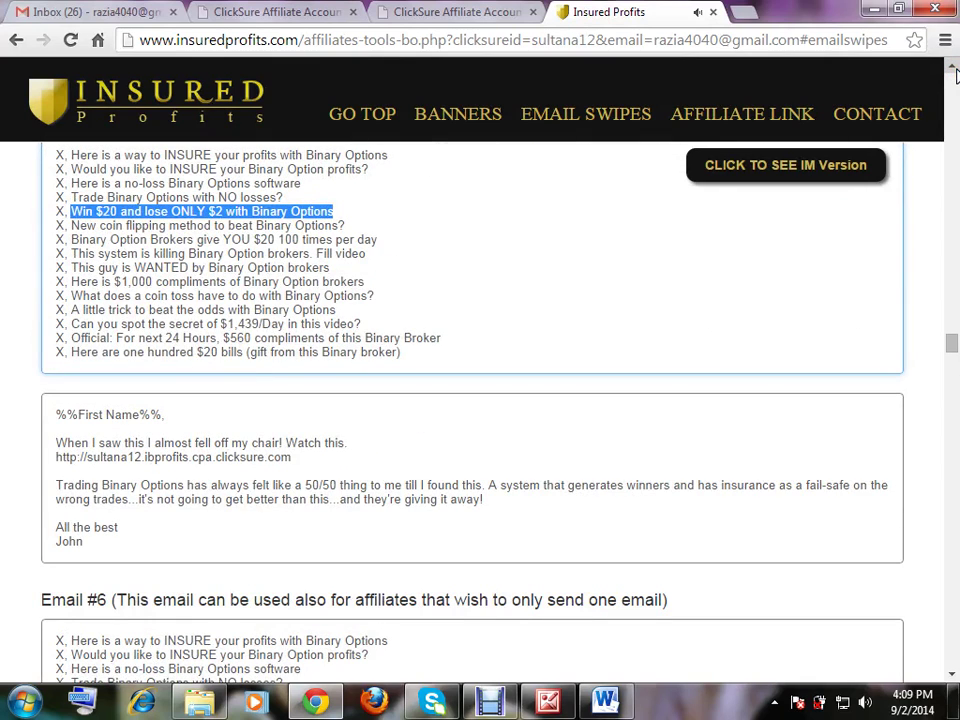
pyautogui.moveTo(954, 72); pyautogui.dragTo(954, 72)
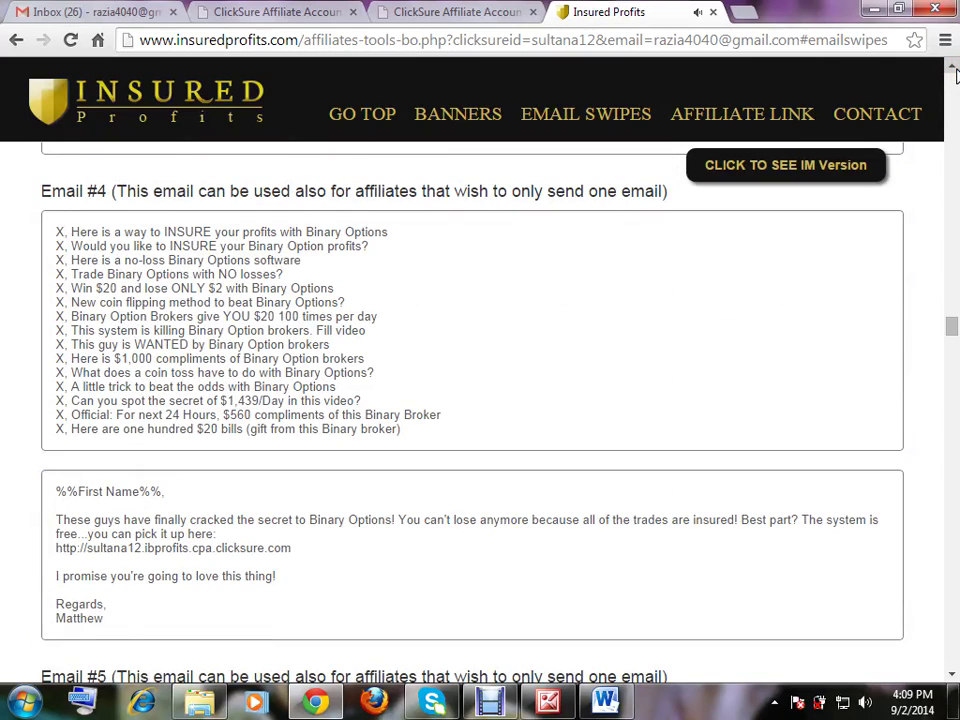
pyautogui.moveTo(954, 72); pyautogui.dragTo(954, 72)
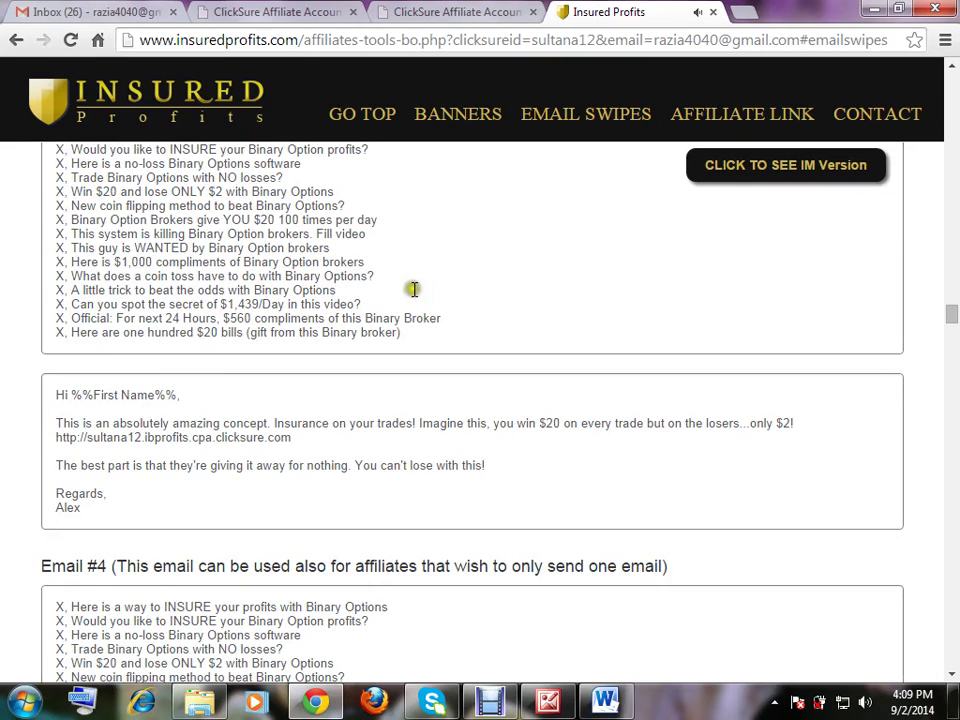
pyautogui.moveTo(107, 516); pyautogui.dragTo(55, 384)
pyautogui.hotkey('ctrl', 'c')
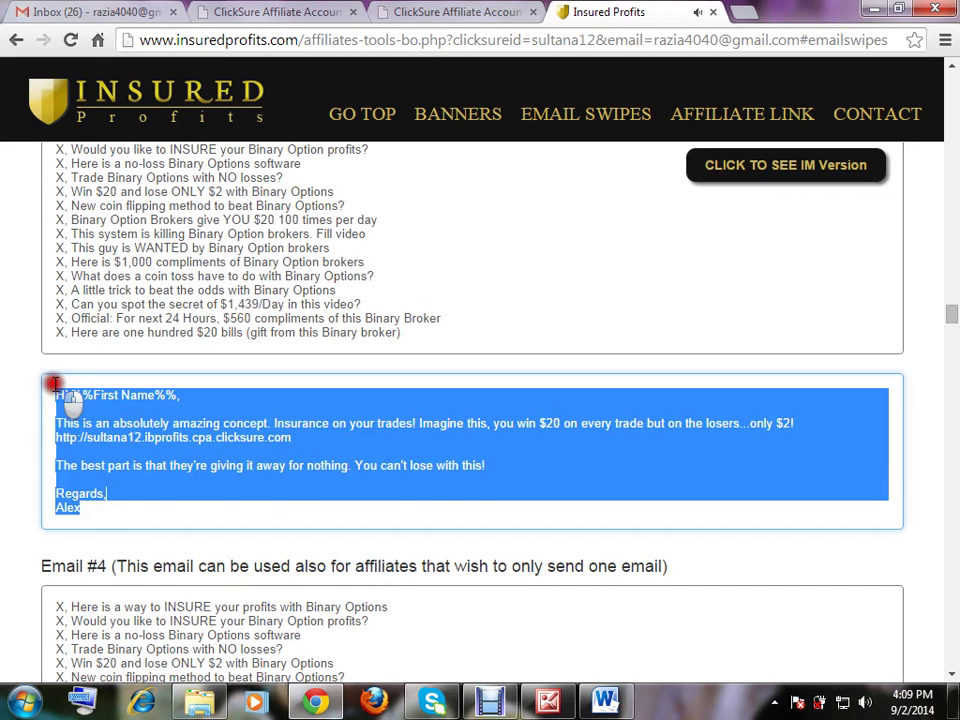
pyautogui.click(47, 386)
# Paste the Email #3 body under Body: in Word and increase its font size.
pyautogui.click(607, 702)
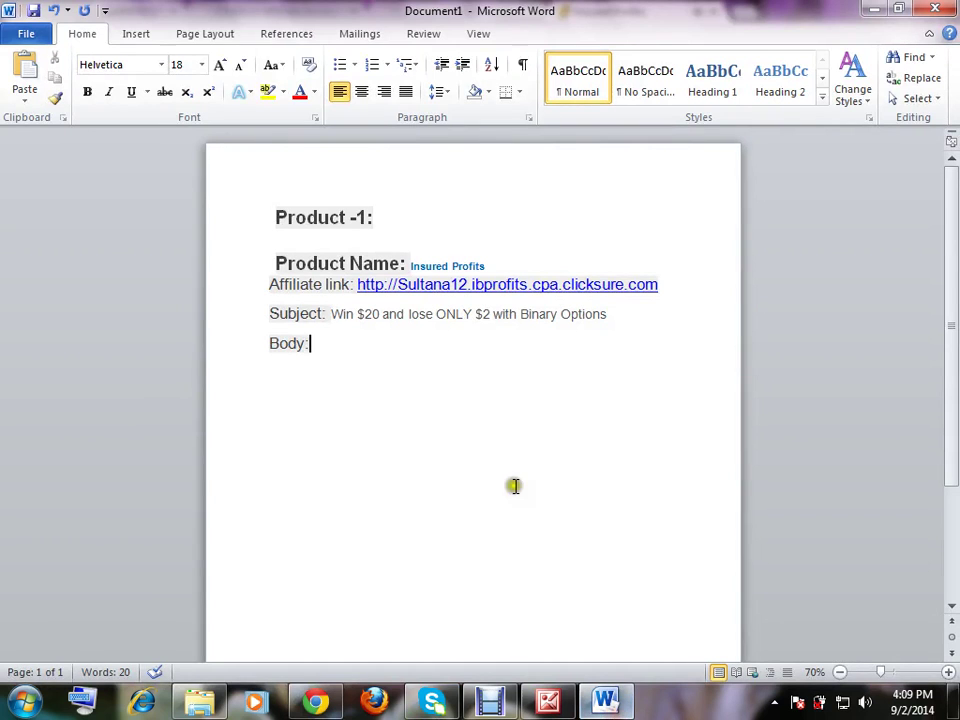
pyautogui.hotkey('ctrl', 'v')
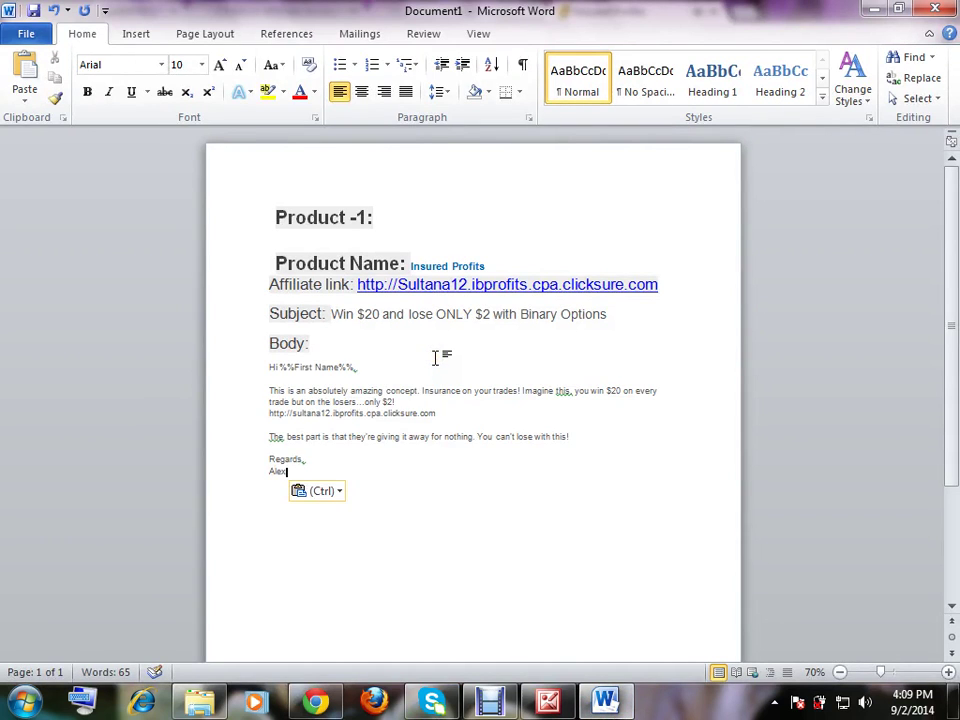
pyautogui.moveTo(380, 466); pyautogui.dragTo(266, 369)
pyautogui.hotkey('ctrl', 'shift', '.')
pyautogui.hotkey('ctrl', 'shift', '.')
pyautogui.hotkey('ctrl', 'shift', '.')
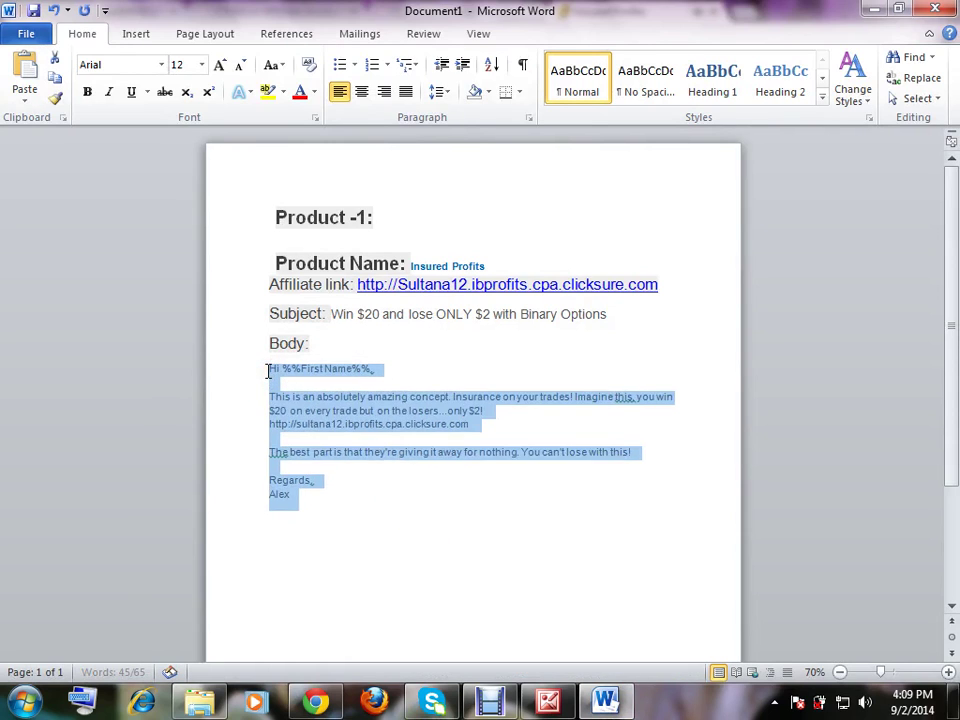
pyautogui.hotkey('ctrl', ']')
pyautogui.click(421, 582)
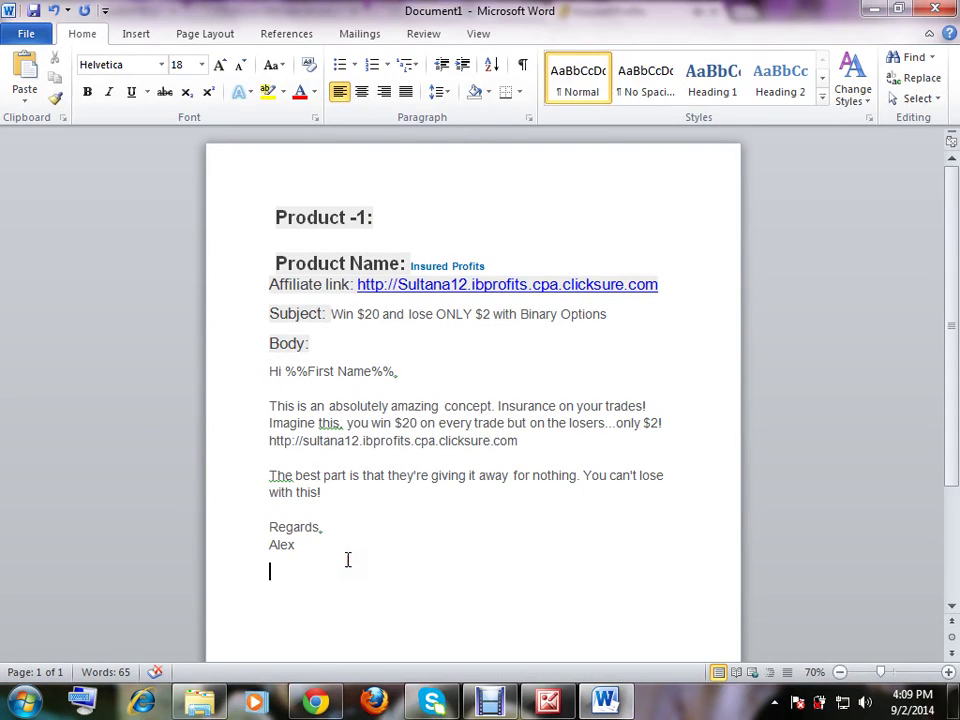
# Check the pasted email's link line, sign-off and Subject line in Word.
pyautogui.click(472, 442)
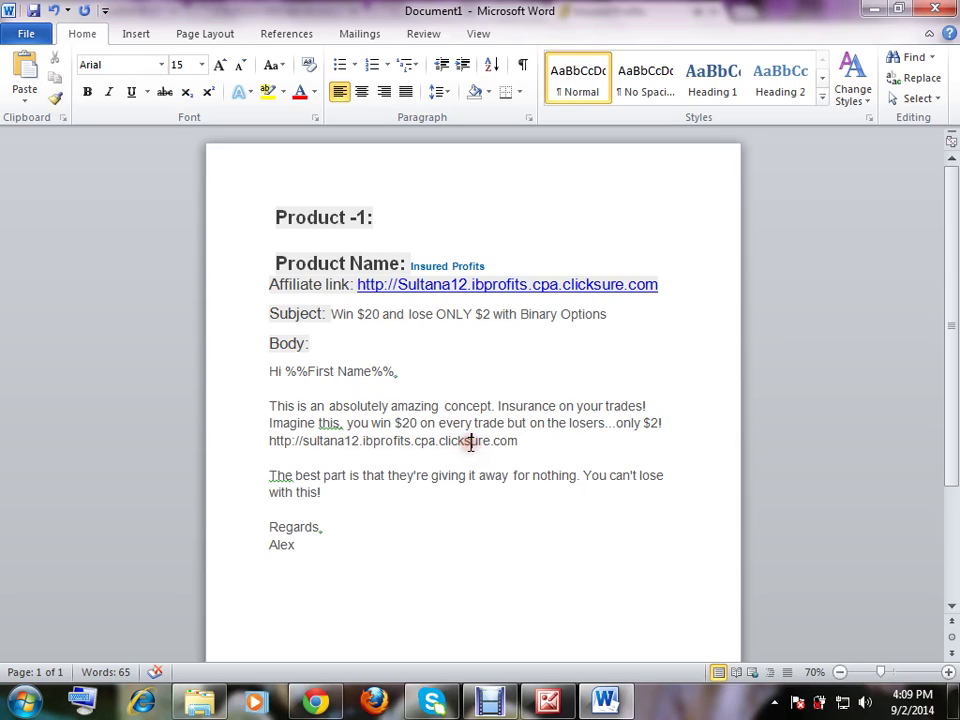
pyautogui.click(399, 441)
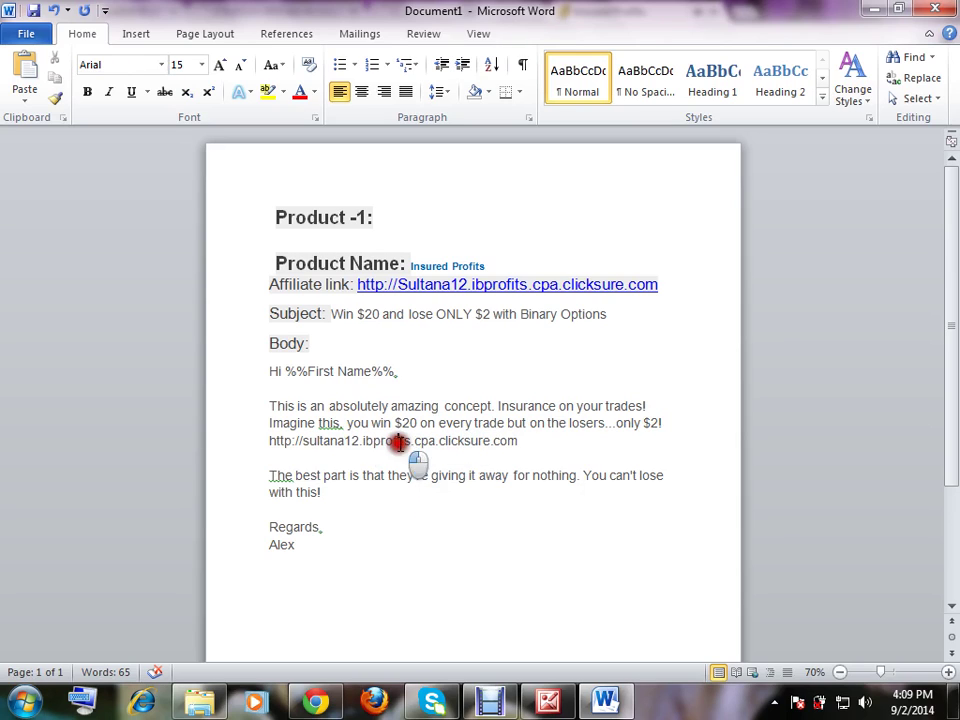
pyautogui.click(352, 553)
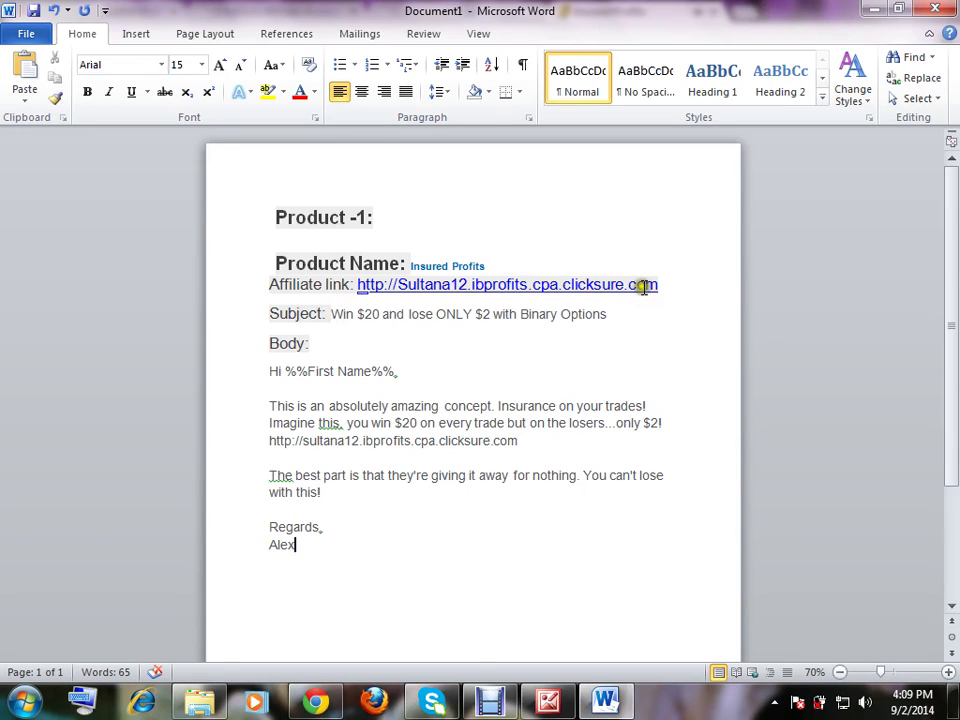
pyautogui.click(529, 315)
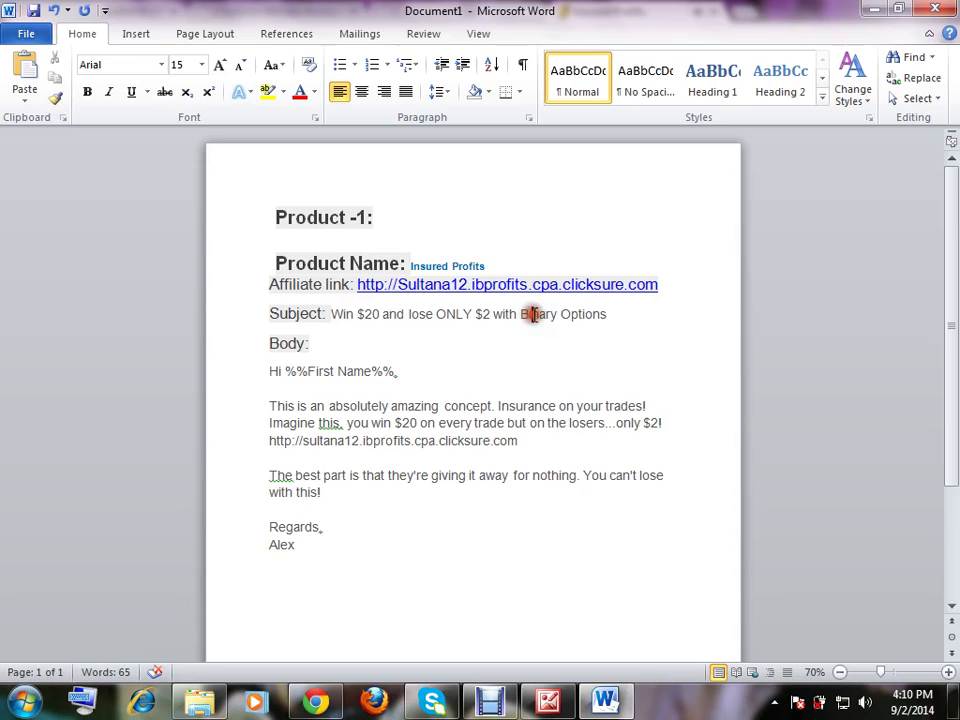
pyautogui.click(393, 475)
pyautogui.click(389, 522)
# Return to Chrome and close the Insured Profits swipes page.
pyautogui.click(315, 700)
pyautogui.click(521, 364)
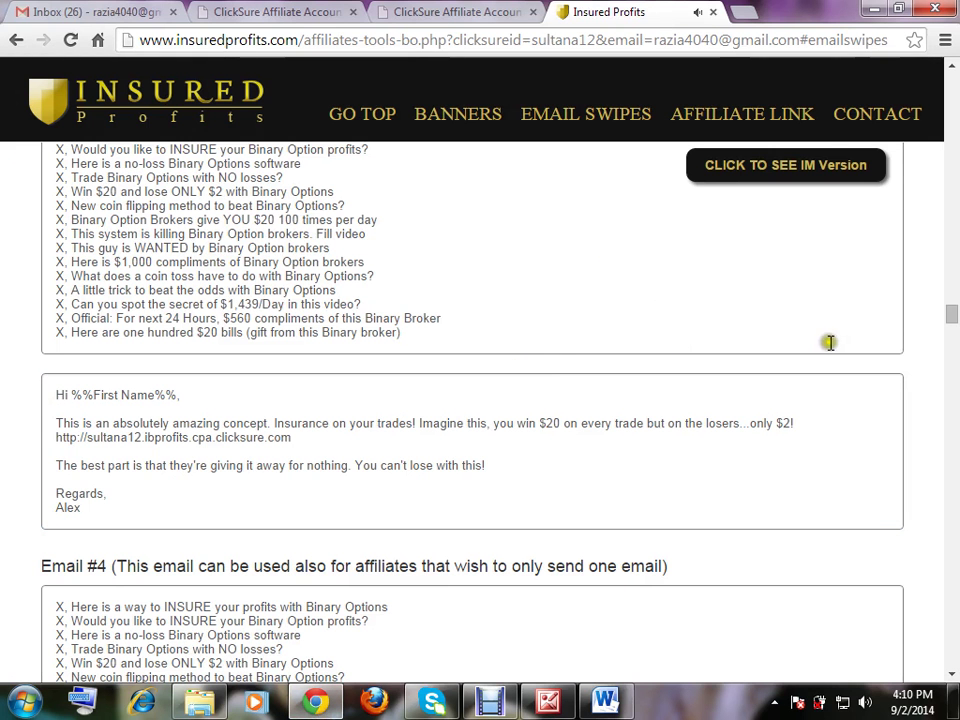
pyautogui.click(700, 12)
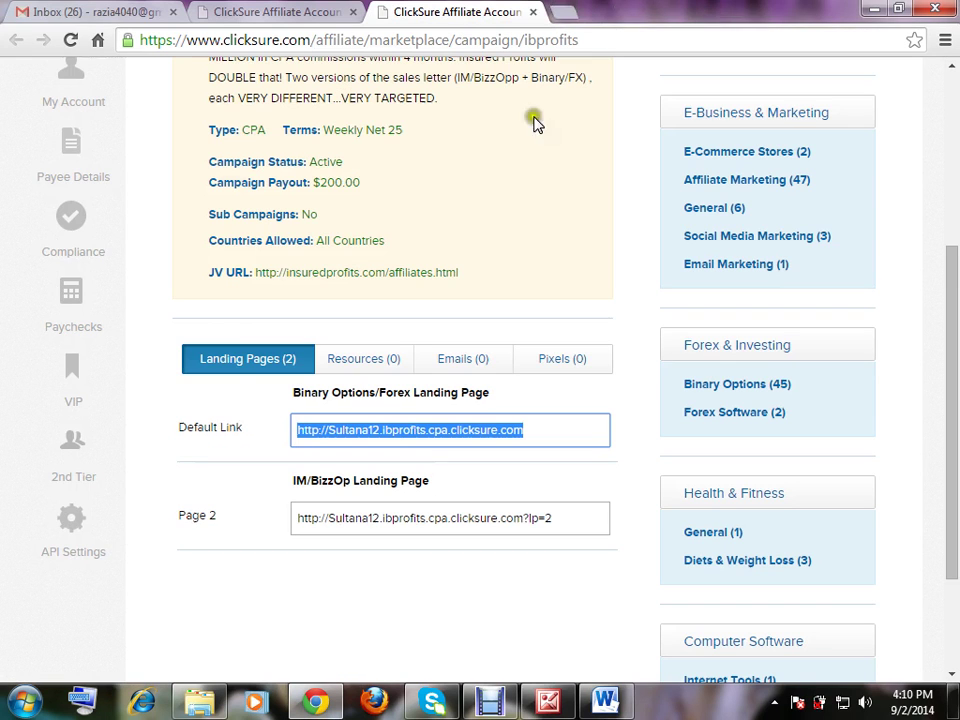
# Close the extra ClickSure tab and open 2014 Millionaire Launch from the Live Marketplace.
pyautogui.click(521, 295)
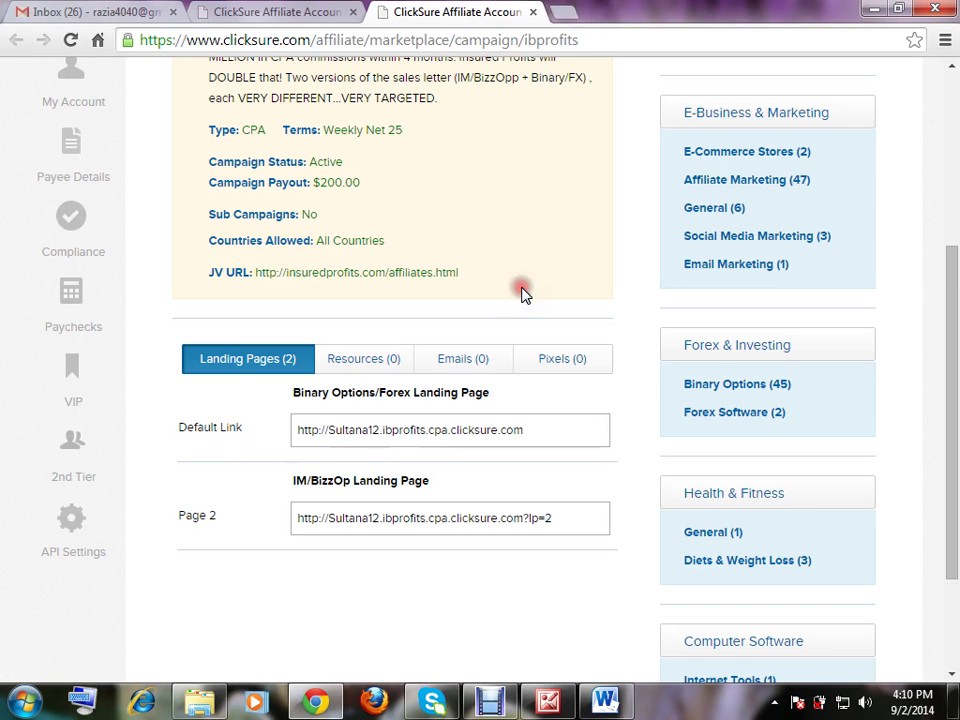
pyautogui.click(533, 13)
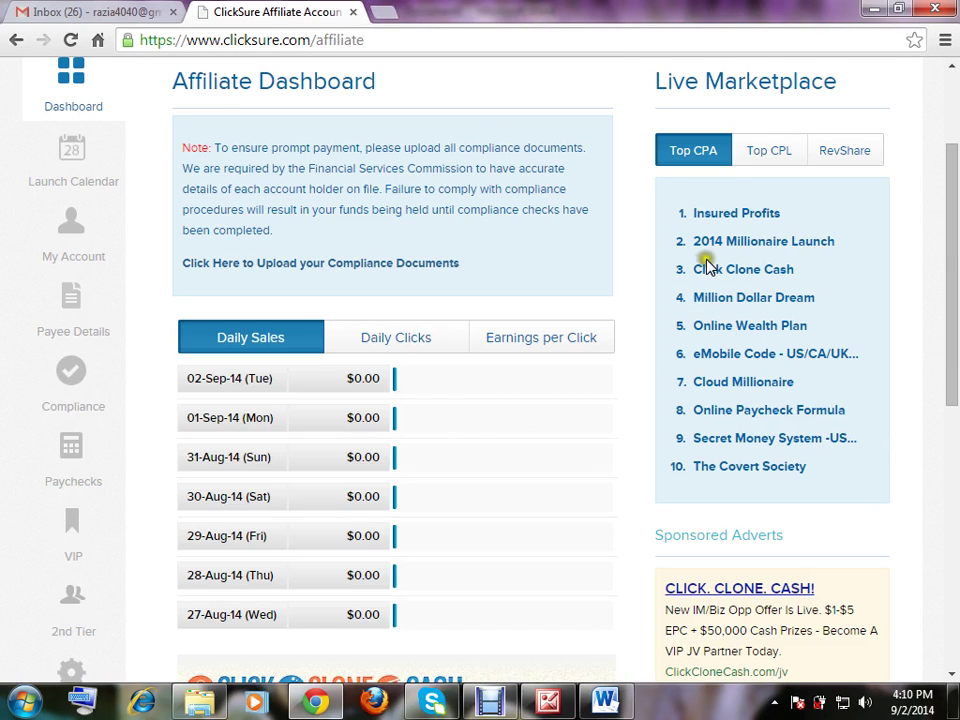
pyautogui.middleClick(732, 250)
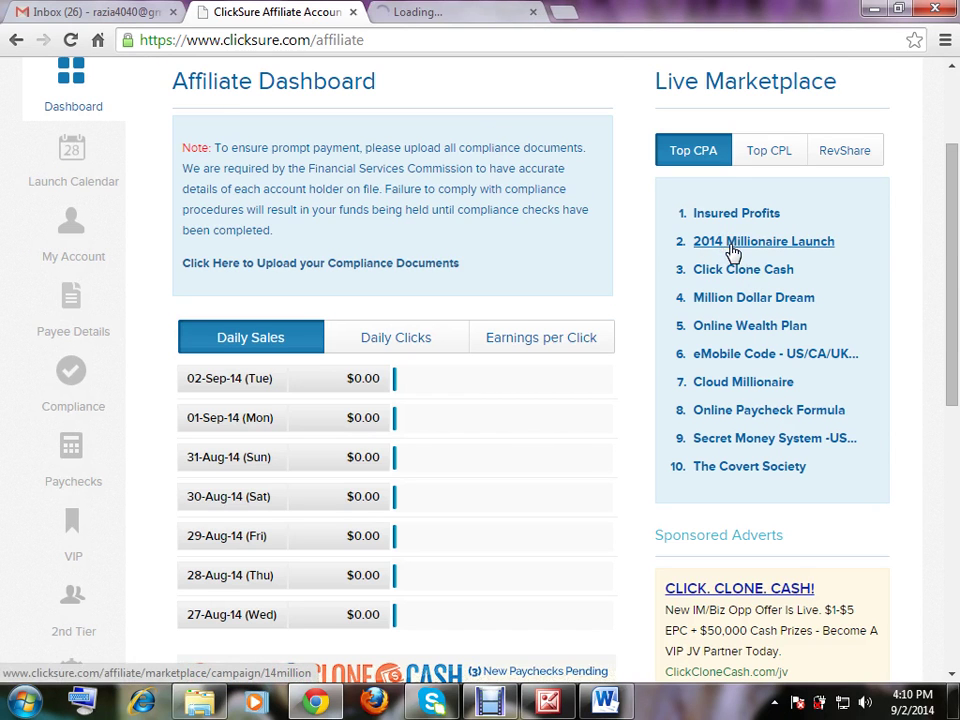
pyautogui.click(440, 10)
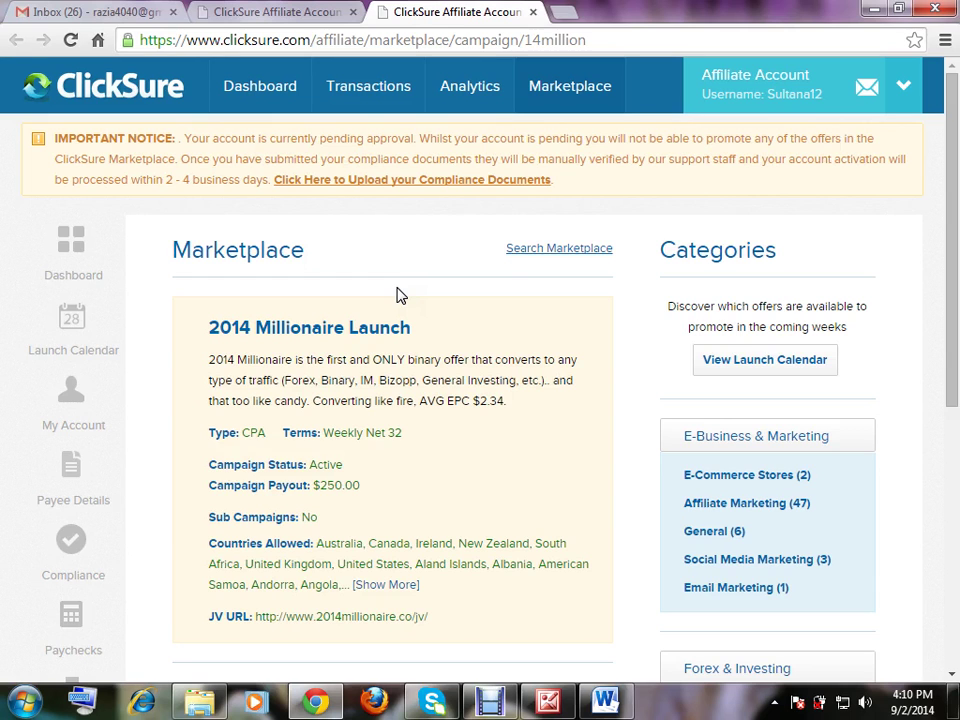
# Select and copy the 2014 Millionaire Launch campaign title.
pyautogui.moveTo(955, 250); pyautogui.dragTo(955, 355)
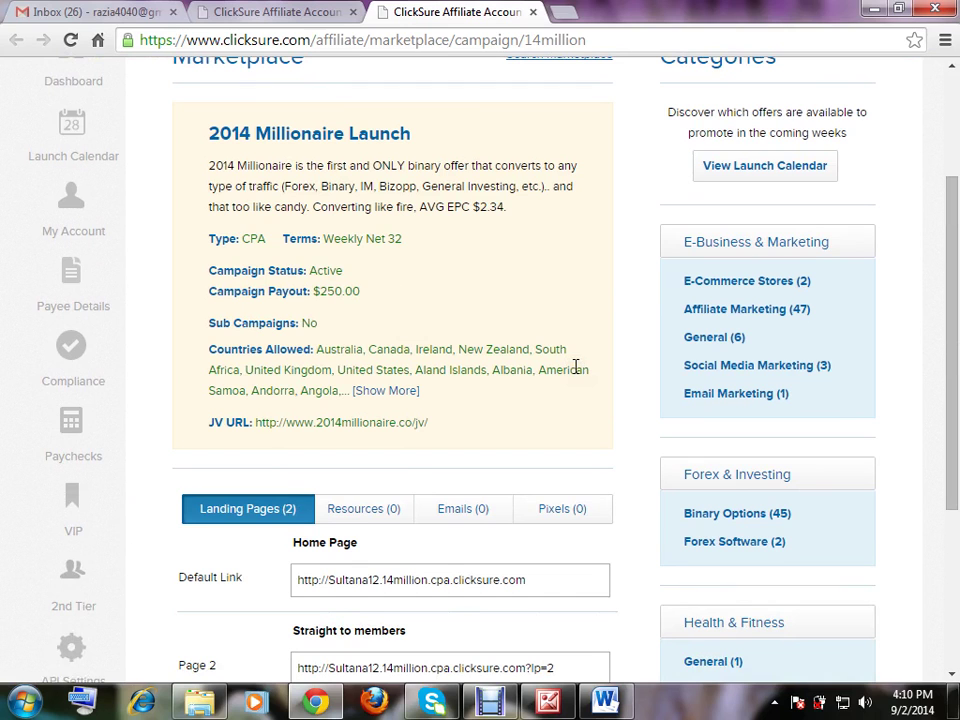
pyautogui.moveTo(955, 298)
pyautogui.mouseDown()
pyautogui.moveTo(955, 365)
pyautogui.moveTo(958, 287)
pyautogui.mouseUp()
pyautogui.moveTo(463, 291); pyautogui.dragTo(198, 288)
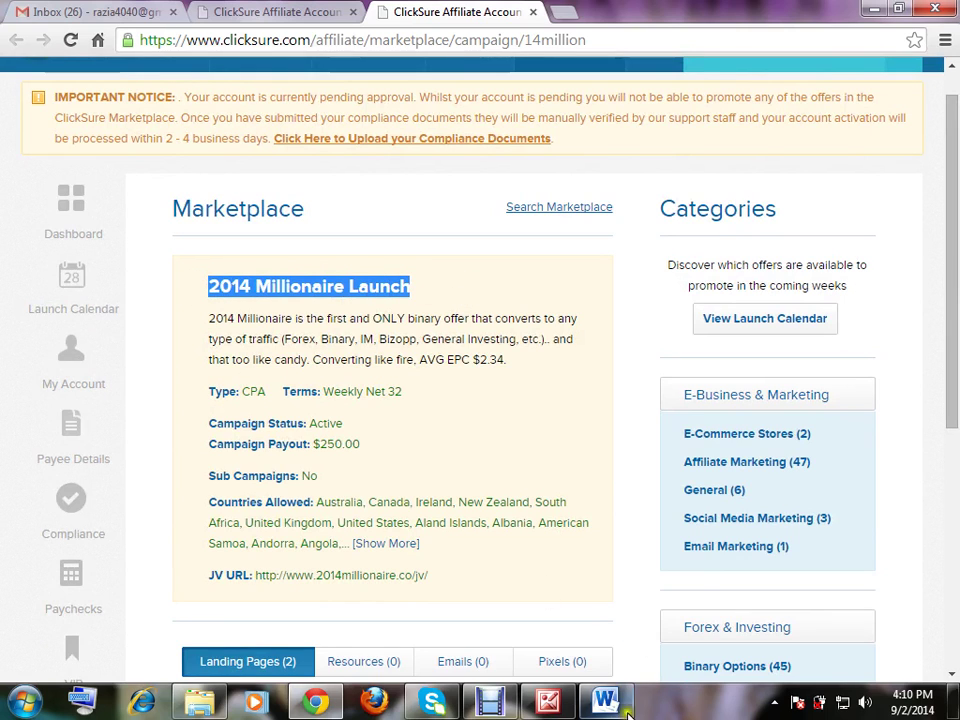
pyautogui.hotkey('alt', 'Tab')
# Create a 'Product -2' heading in Word with Product Name: 2014 Millionaire Launch.
pyautogui.click(410, 595)
pyautogui.write('2014 Millionaire Launch')
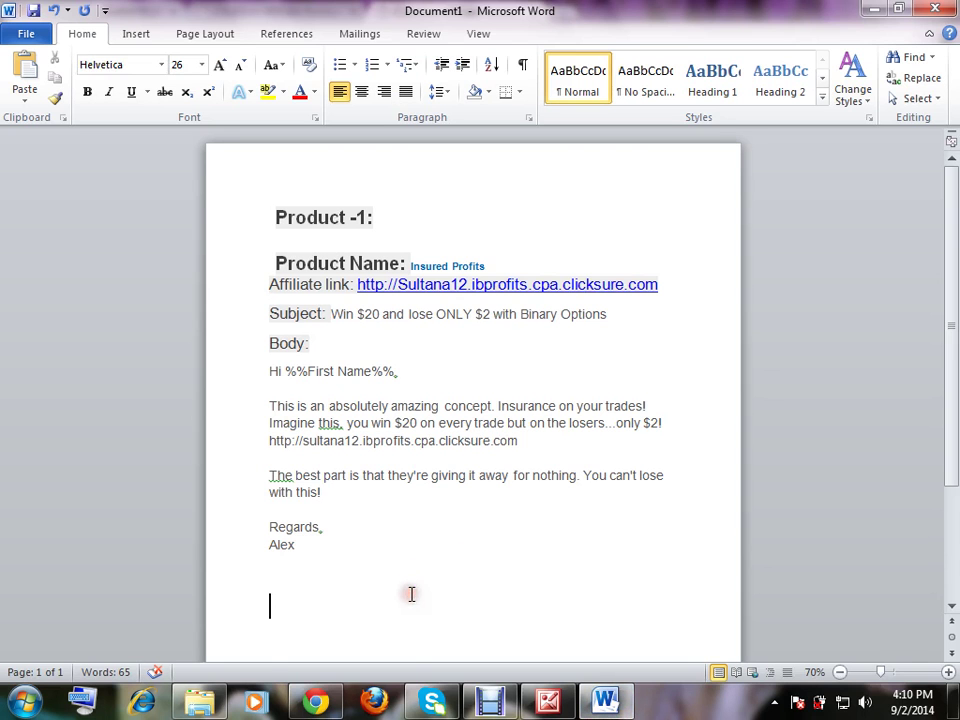
pyautogui.scroll(-1, 418, 303)
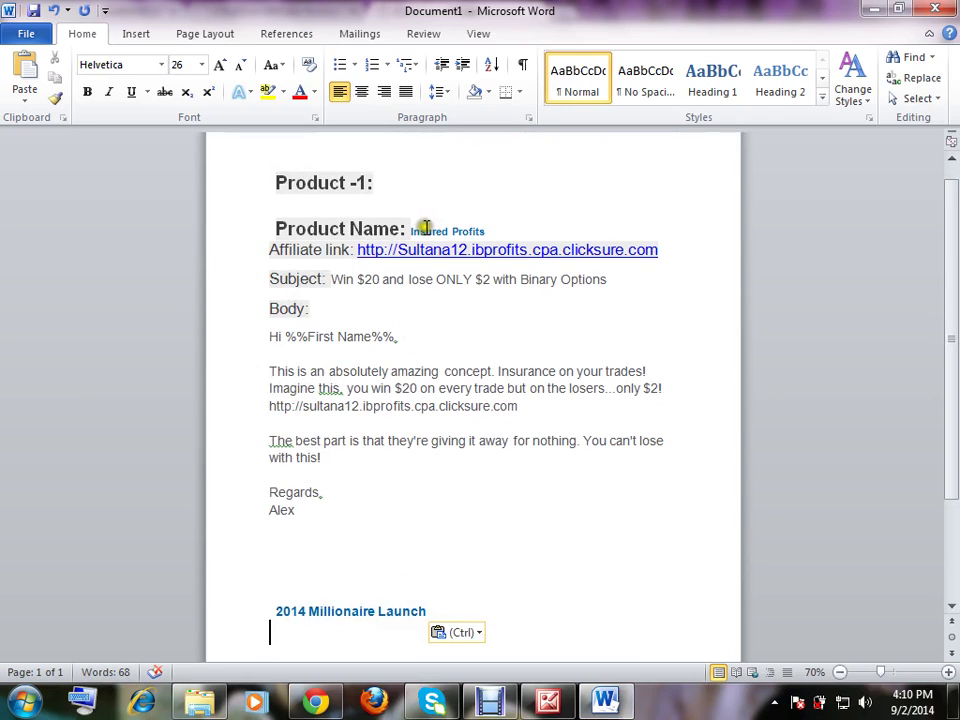
pyautogui.moveTo(407, 226); pyautogui.dragTo(281, 193)
pyautogui.hotkey('ctrl', 'c')
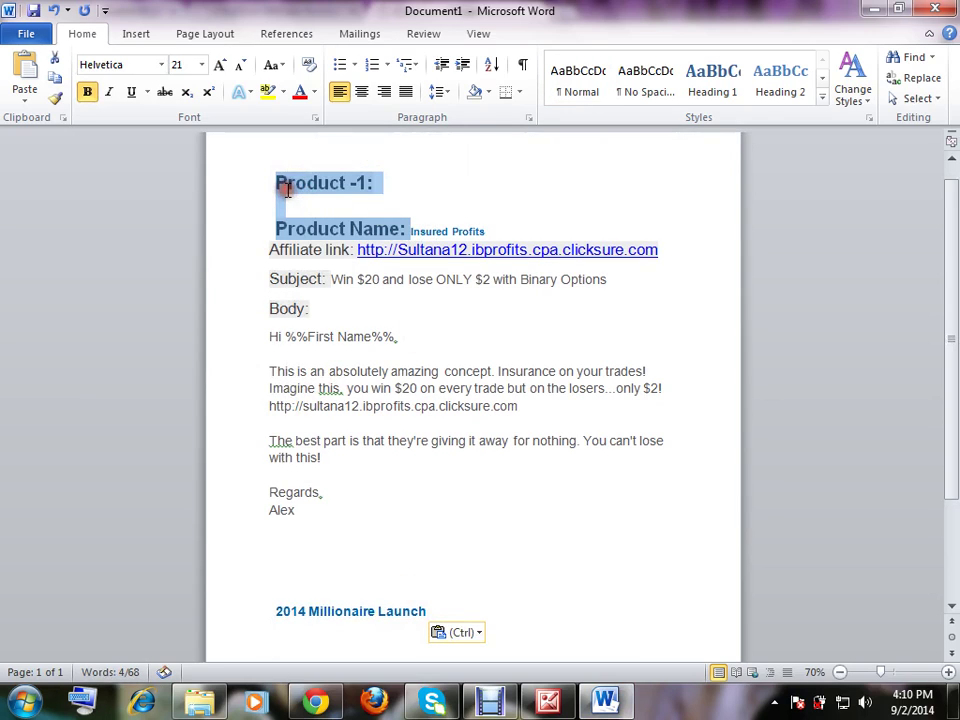
pyautogui.click(304, 565)
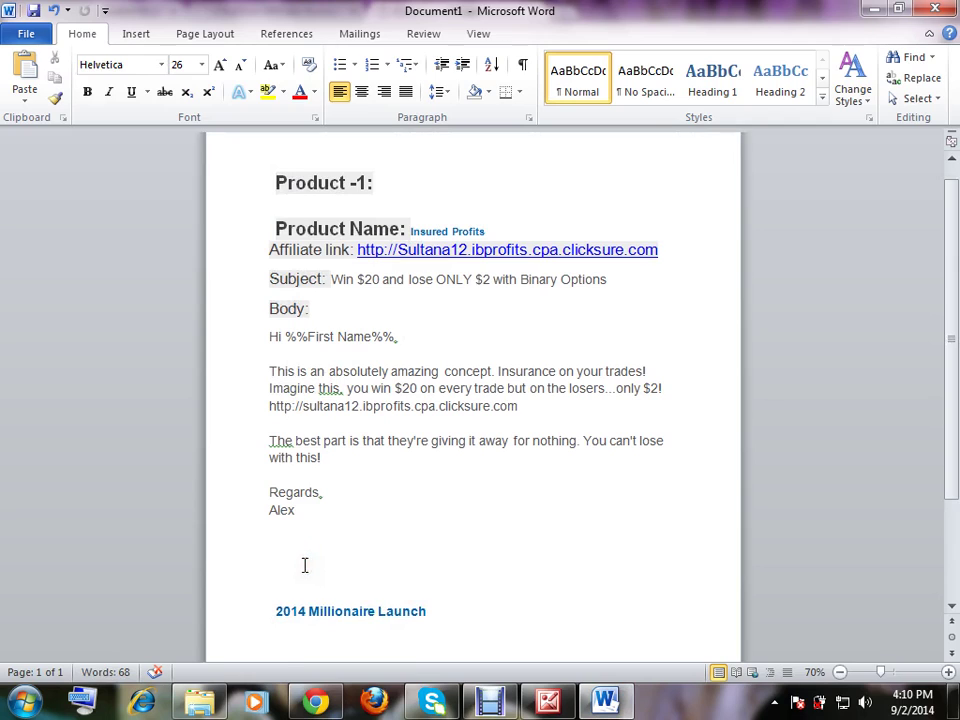
pyautogui.hotkey('ctrl', 'v')
pyautogui.click(365, 569)
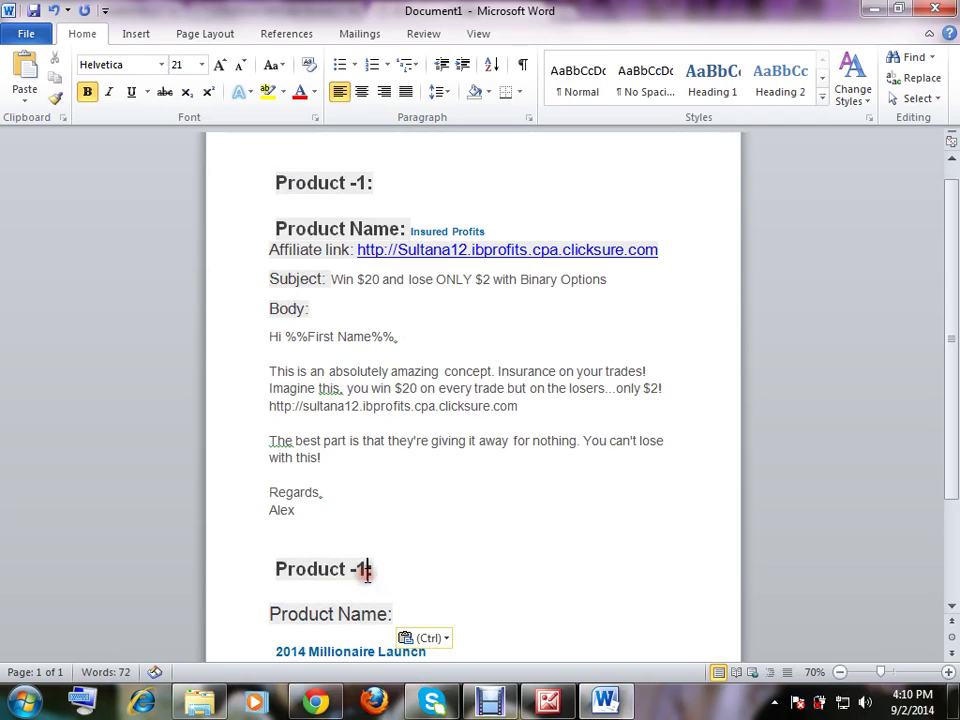
pyautogui.press('BackSpace')
pyautogui.write('2')
pyautogui.click(422, 620)
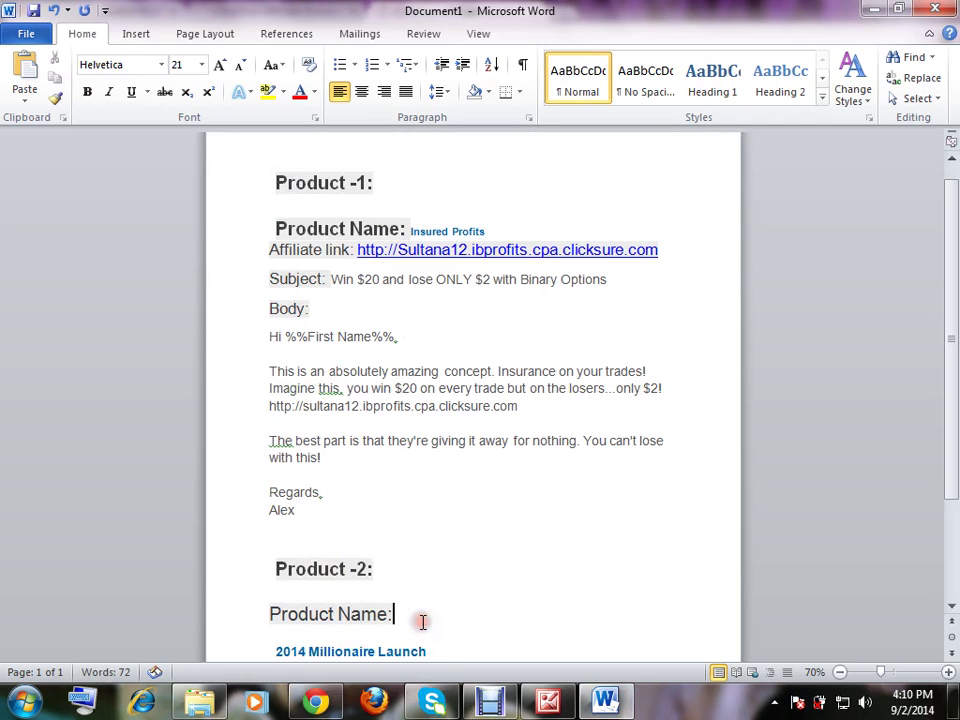
pyautogui.press('Delete')
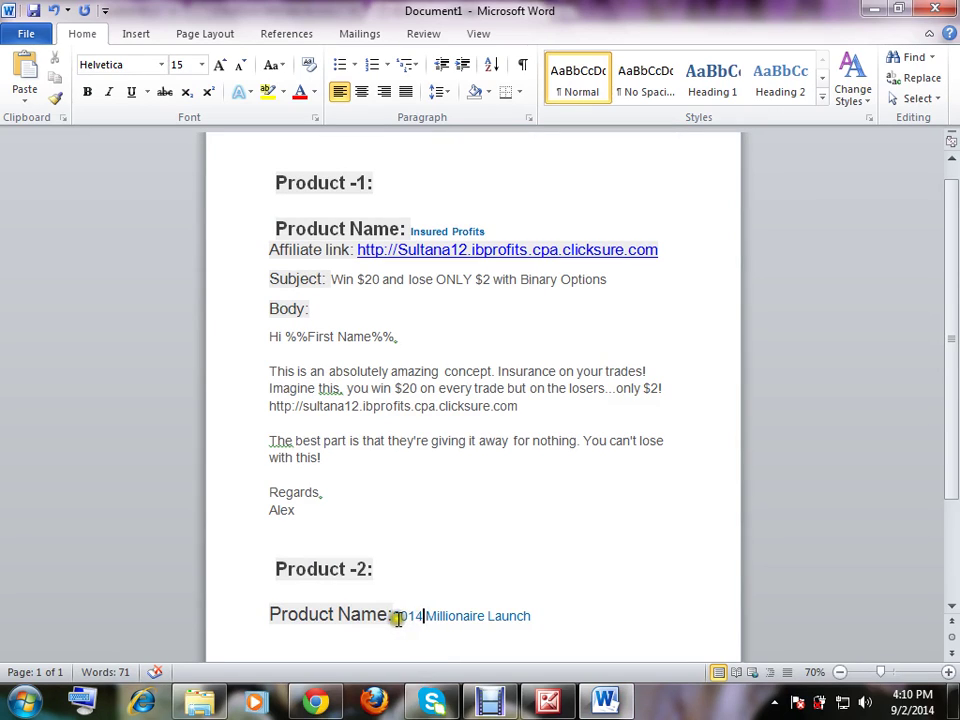
# Add 'Subject:' and 'Body:' headings under the Product -2 name.
pyautogui.click(390, 616)
pyautogui.click(366, 638)
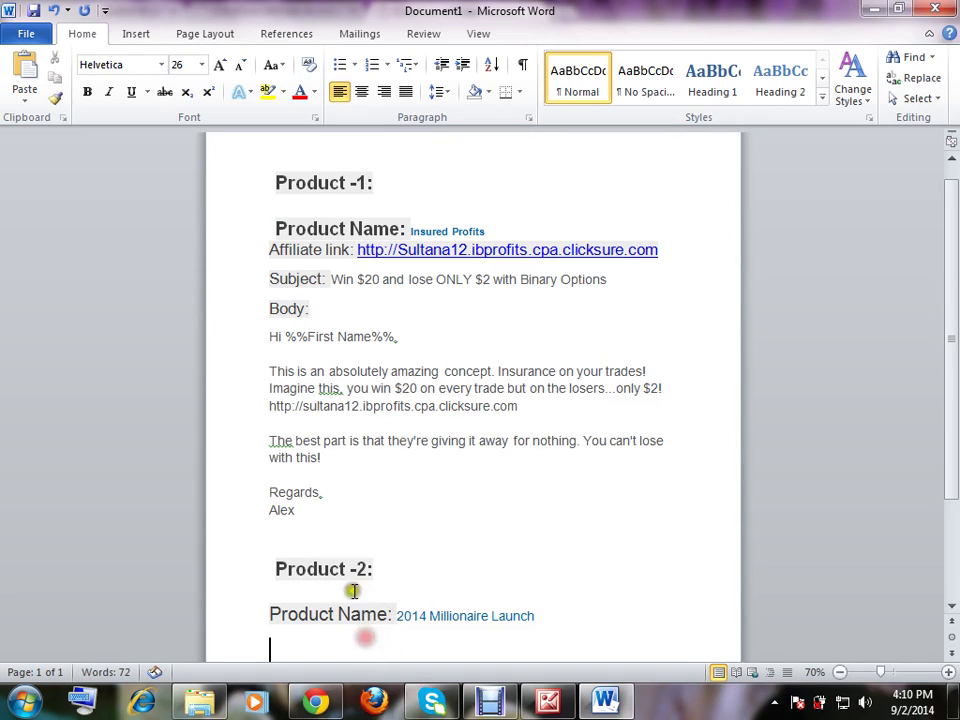
pyautogui.write('Subject:')
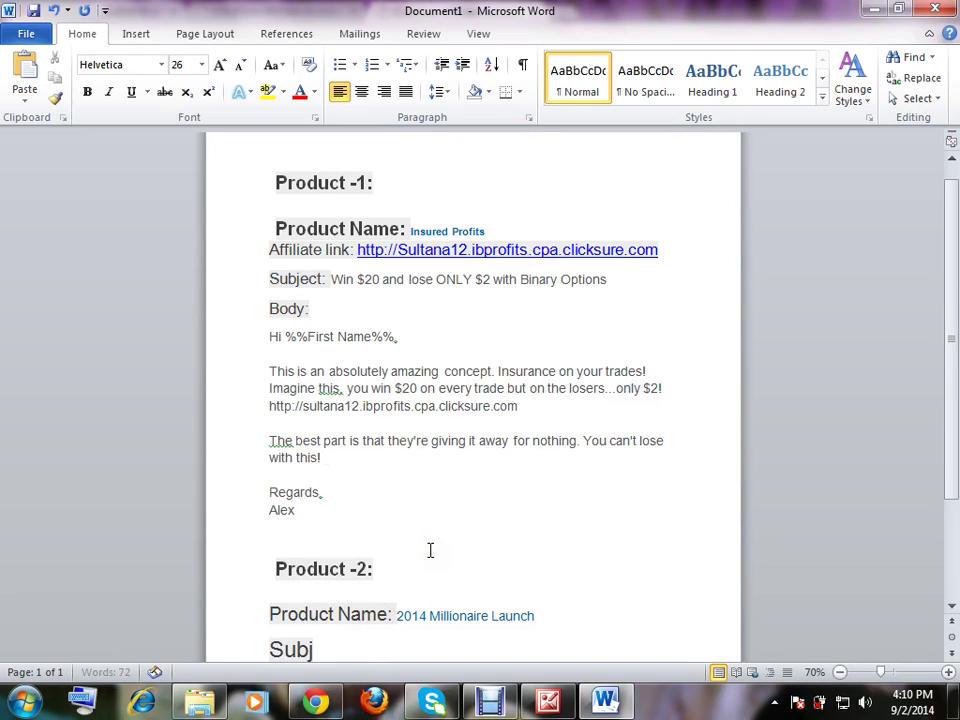
pyautogui.scroll(-5, 430, 550)
pyautogui.write('B')
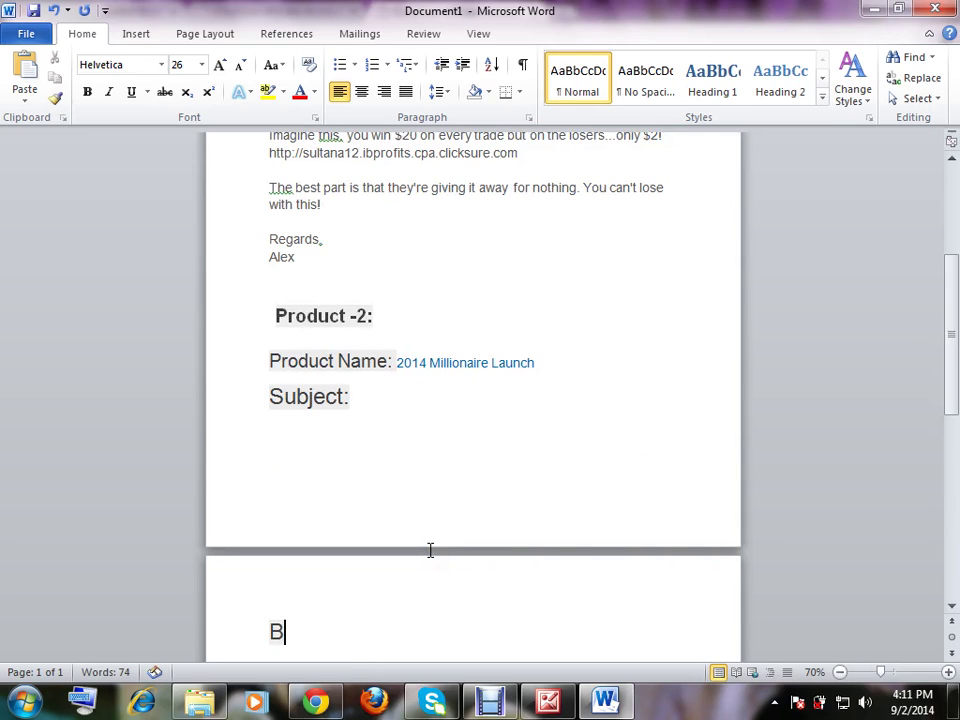
pyautogui.write('ody:')
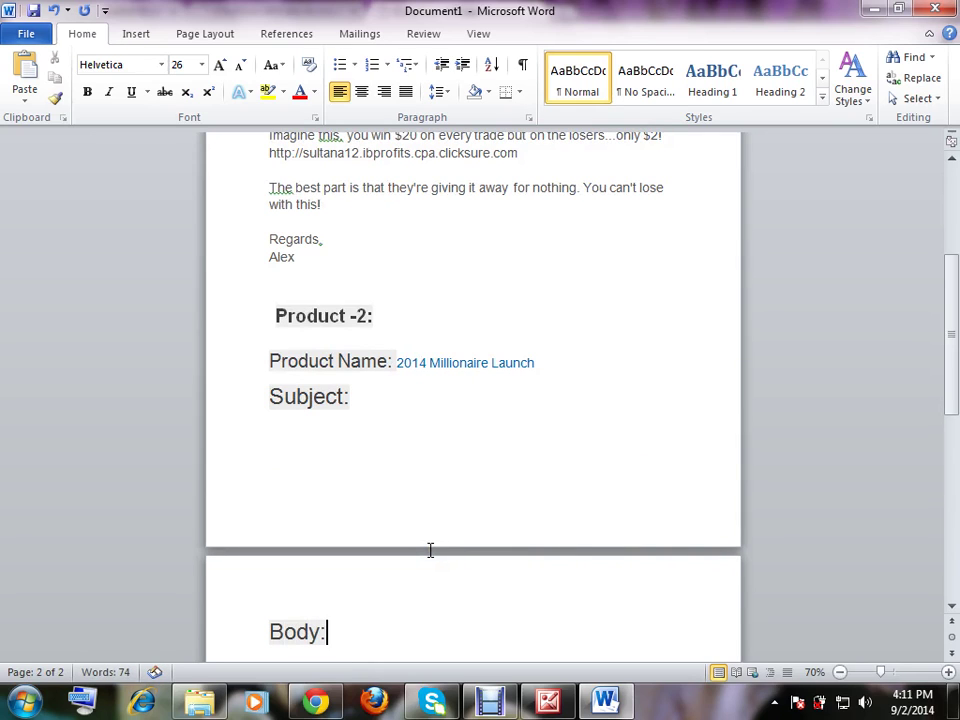
# Move Product -2 onto a new page and delete the blank line between Subject and Body.
pyautogui.click(321, 281)
pyautogui.hotkey('ctrl', 'Return')
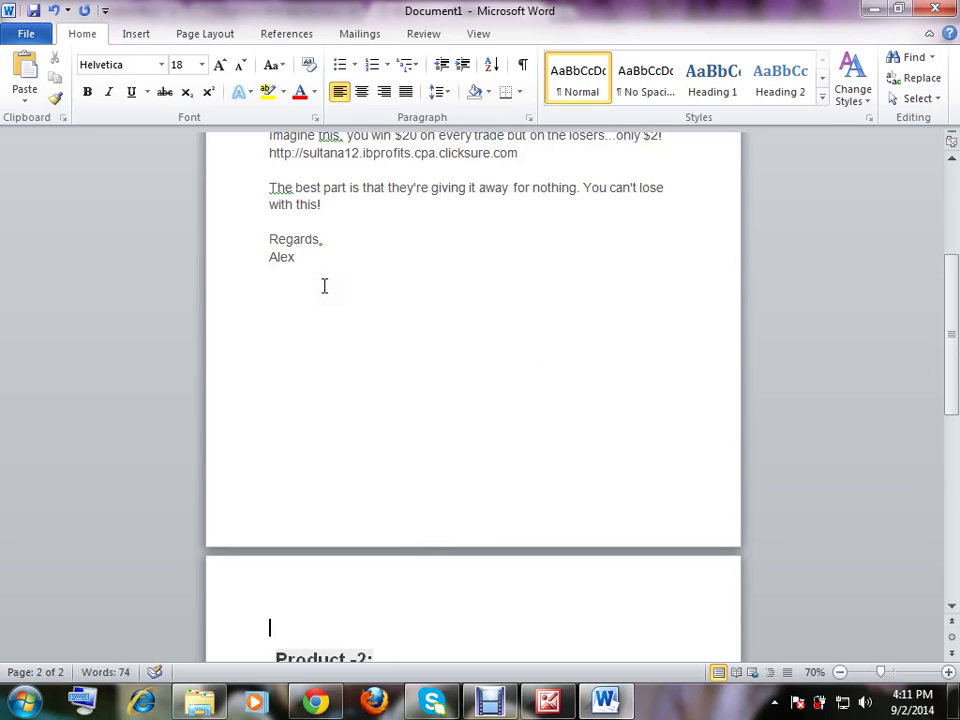
pyautogui.press('Down')
pyautogui.press('Down')
pyautogui.press('Down')
pyautogui.press('Down')
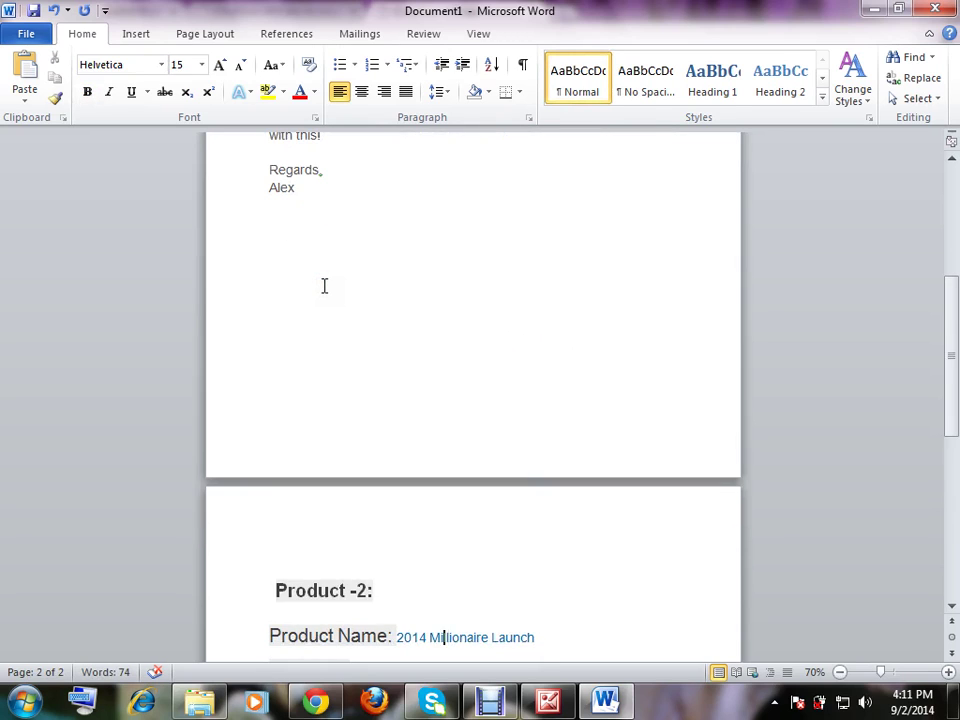
pyautogui.press('Down')
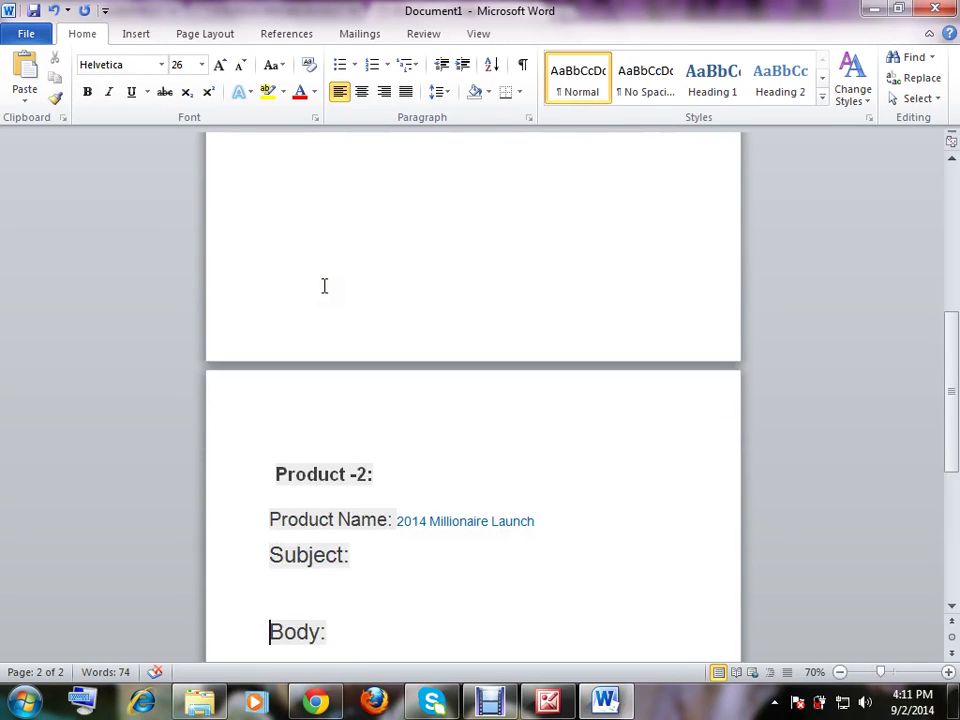
pyautogui.press('BackSpace')
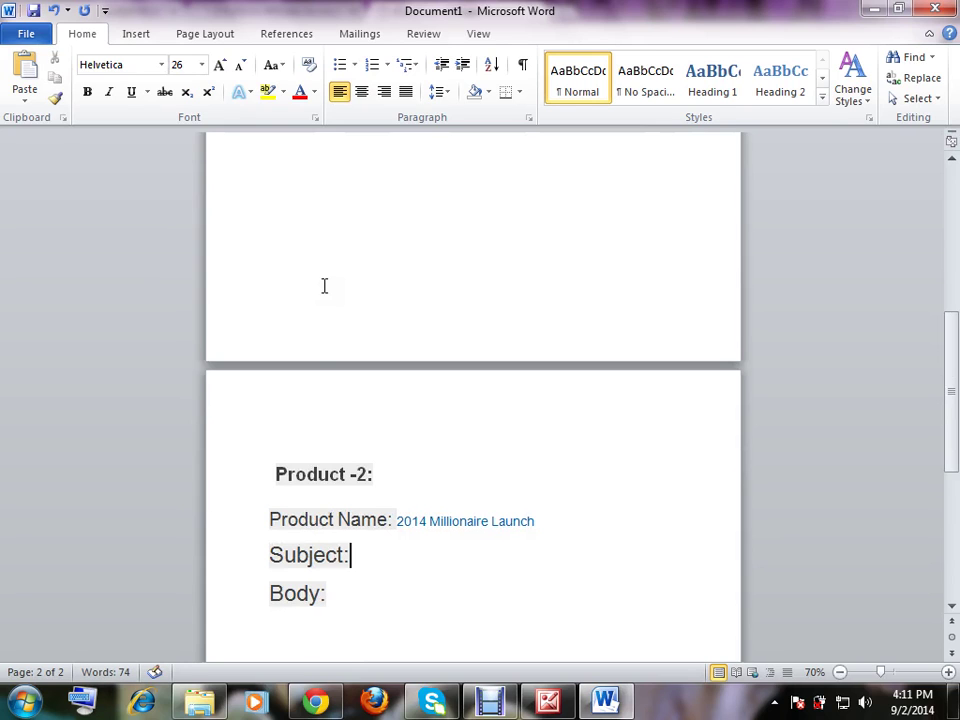
pyautogui.click(316, 703)
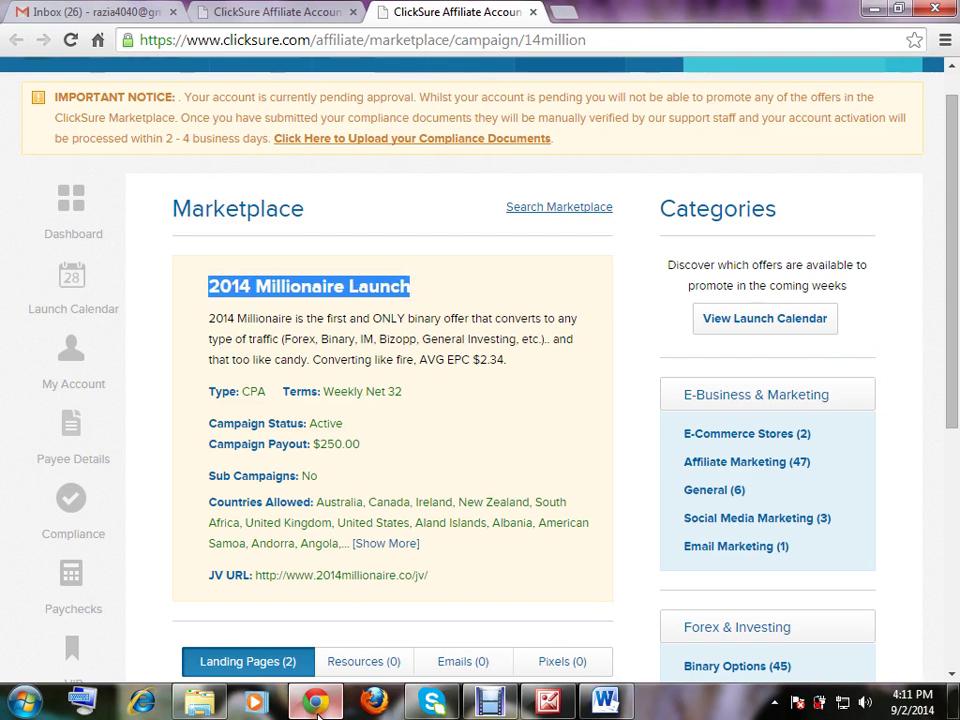
# Copy the campaign's default landing-page link into a new 'Affiliate Link:' line under the product name.
pyautogui.click(453, 416)
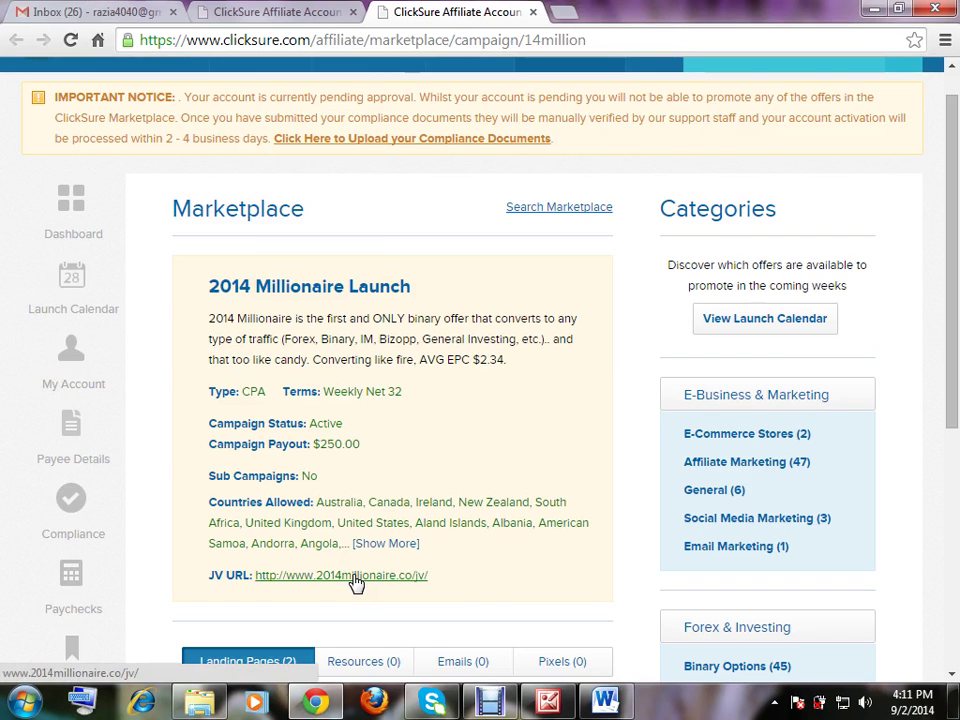
pyautogui.scroll(-3, 530, 537)
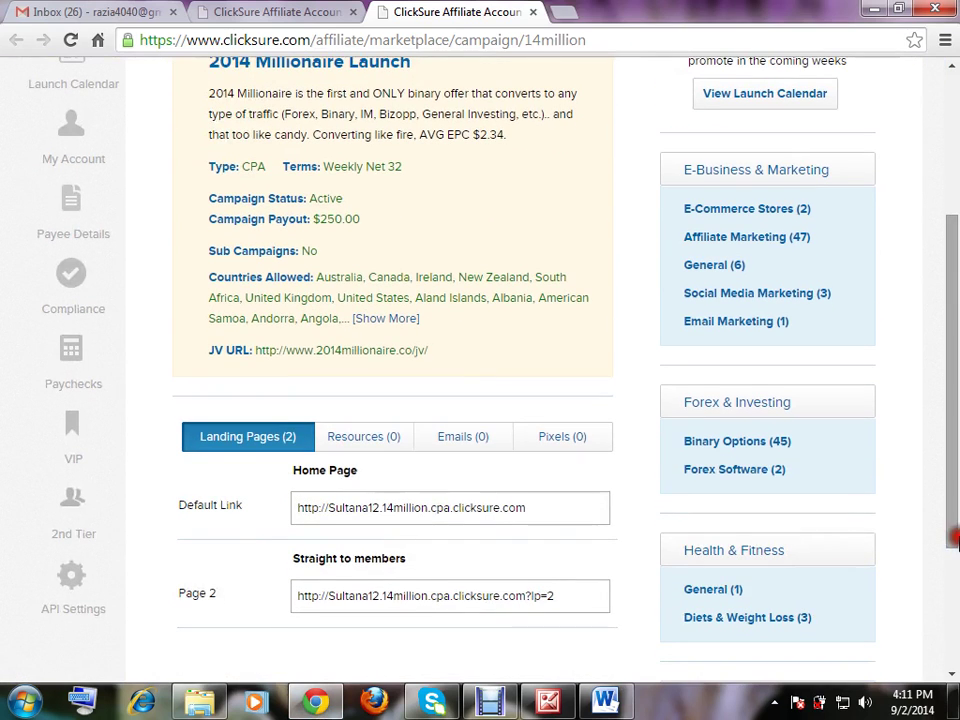
pyautogui.click(493, 510)
pyautogui.tripleClick(495, 510)
pyautogui.hotkey('ctrl', 'c')
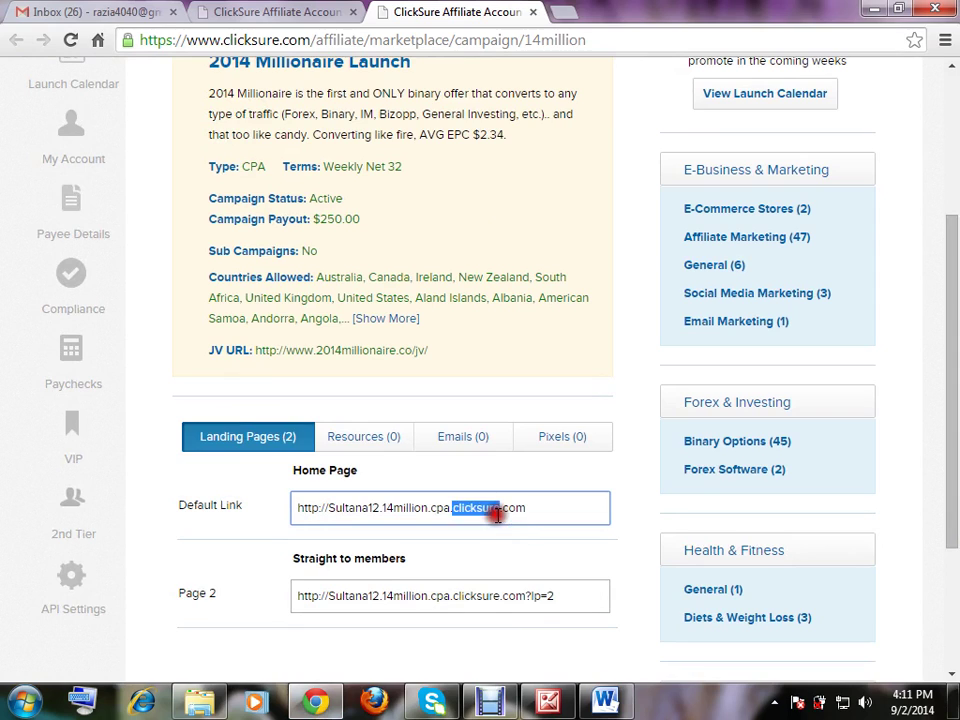
pyautogui.hotkey('alt', 'Tab')
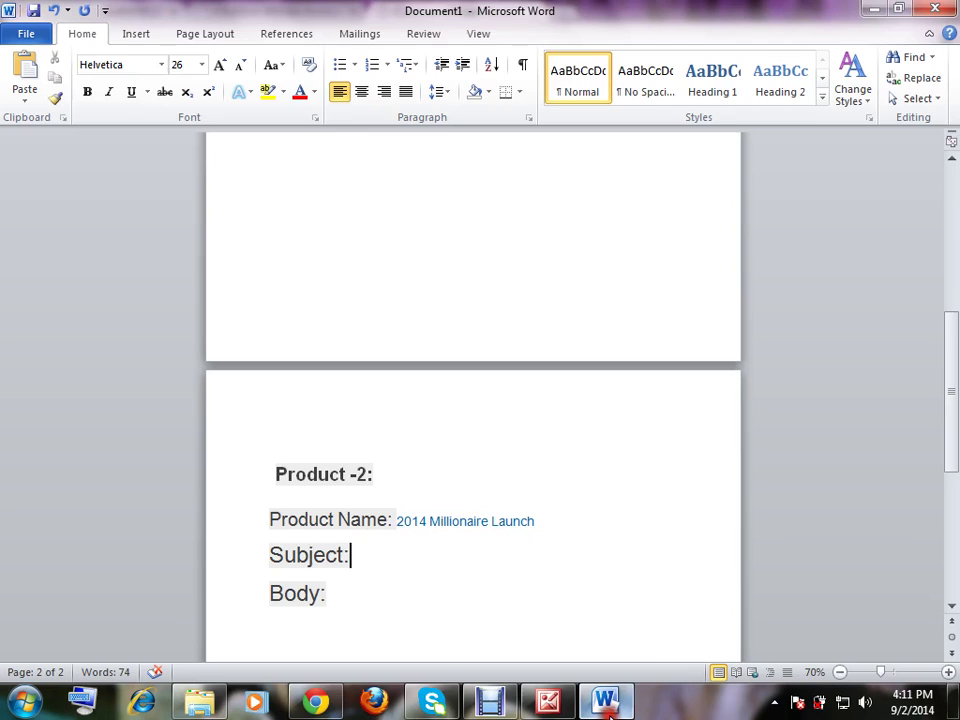
pyautogui.click(559, 522)
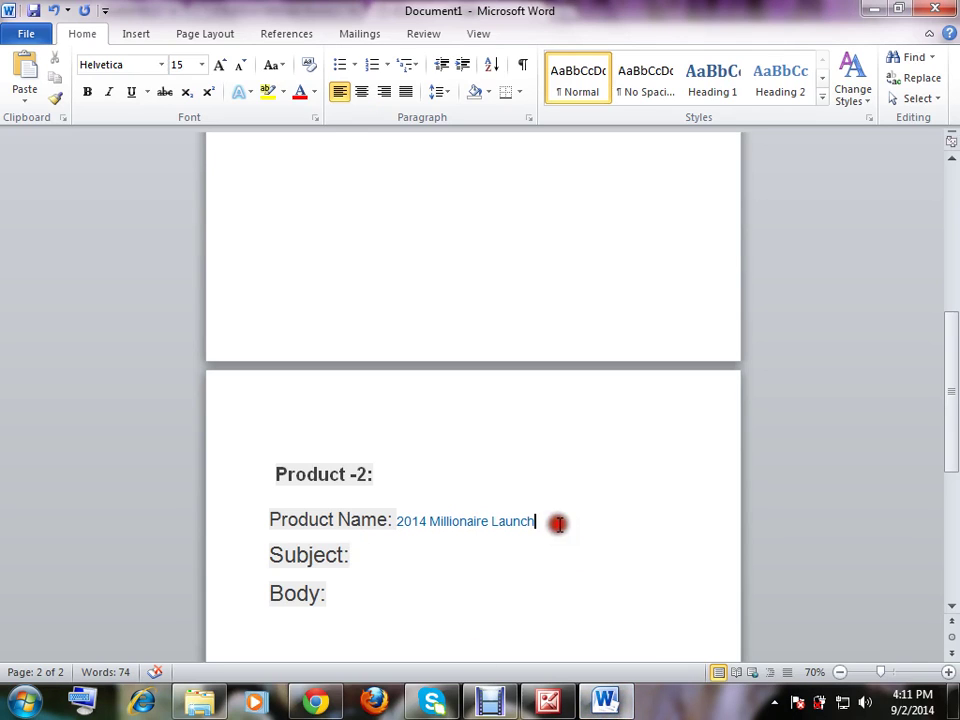
pyautogui.press('Return')
pyautogui.write('A')
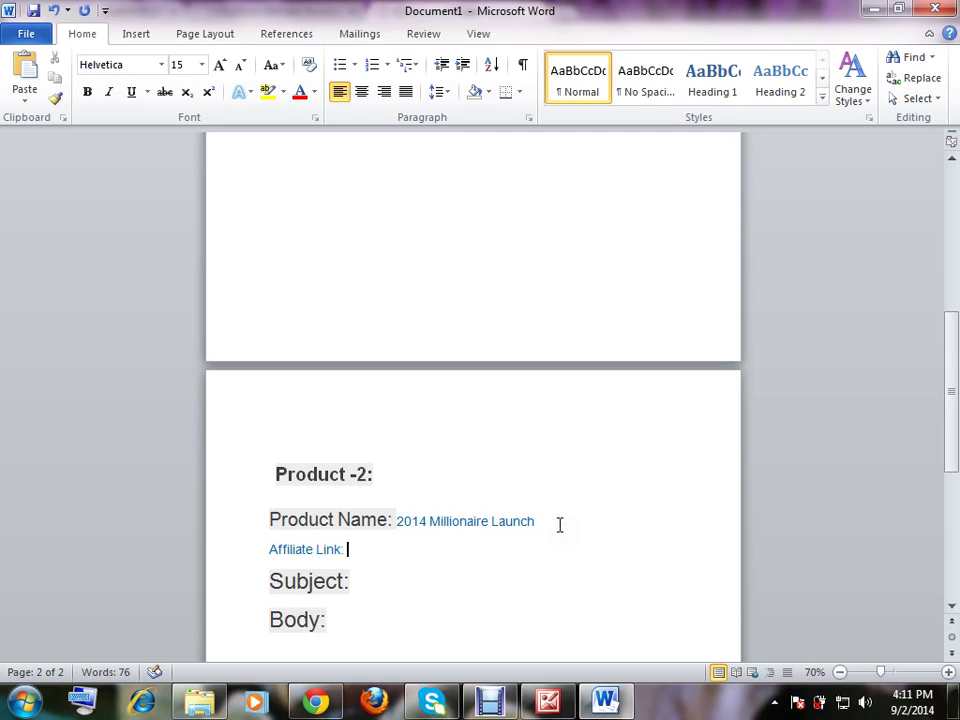
pyautogui.write('ffiliate Link:')
pyautogui.hotkey('ctrl', 'v')
pyautogui.click(476, 619)
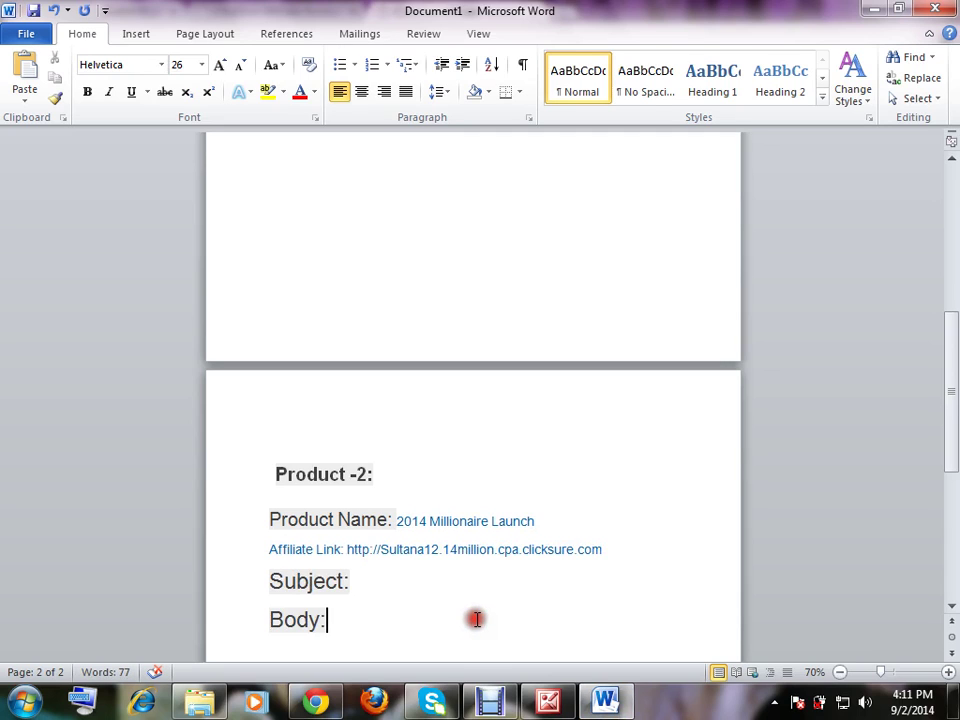
pyautogui.click(596, 702)
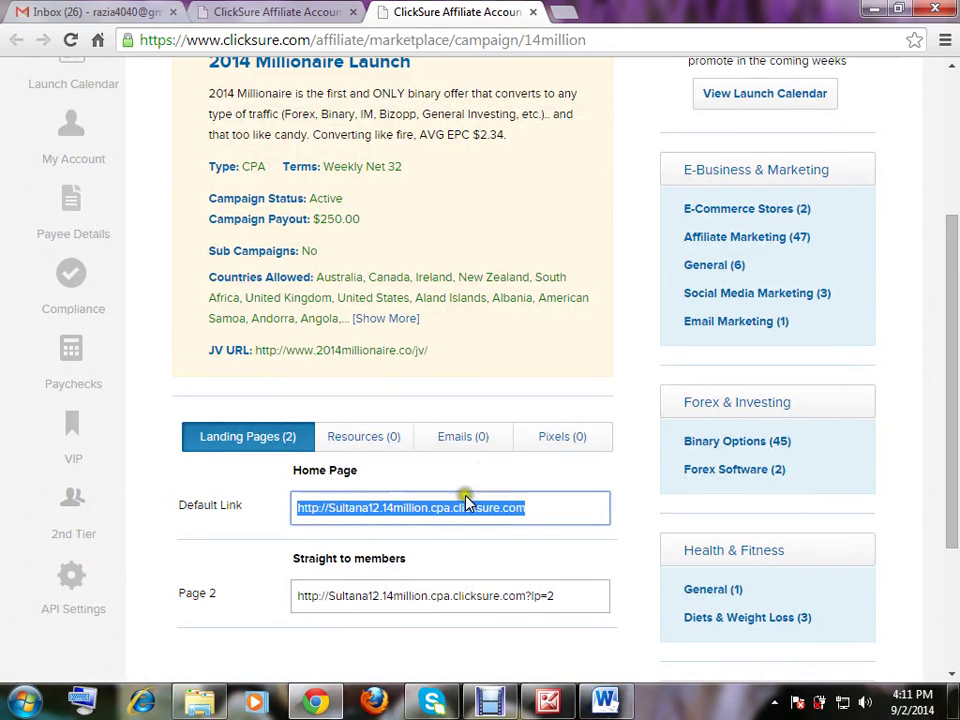
# Open the 2014millionaire.co JV page and scroll to Email 4, '$15,876 in ONE DAY with a COUPLE OF CLICKS!'.
pyautogui.click(350, 352)
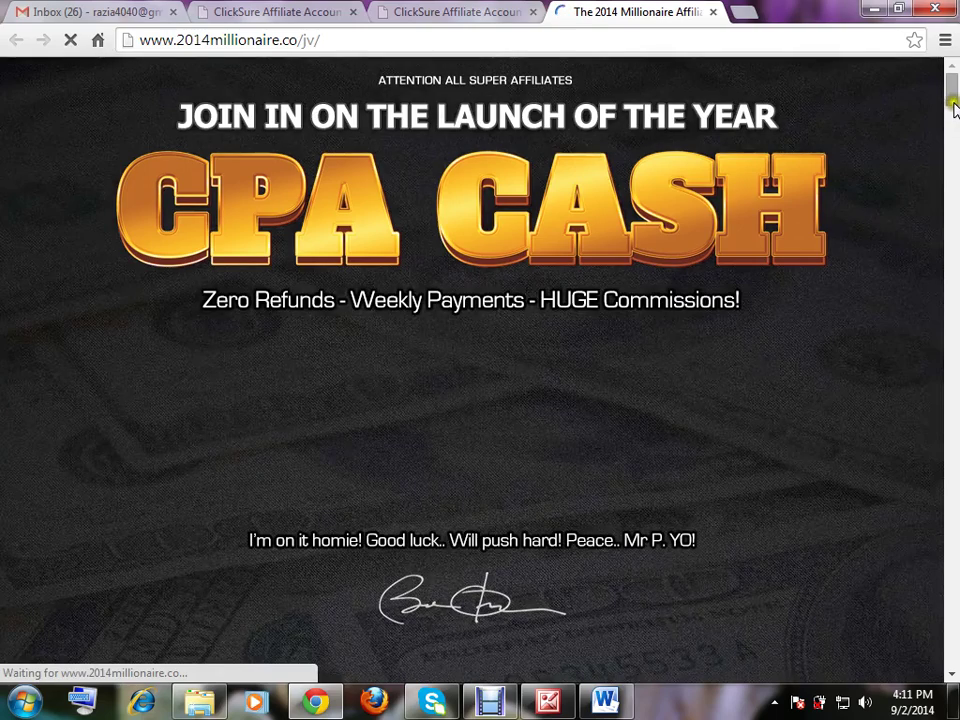
pyautogui.click(950, 100)
pyautogui.moveTo(950, 104); pyautogui.dragTo(955, 262)
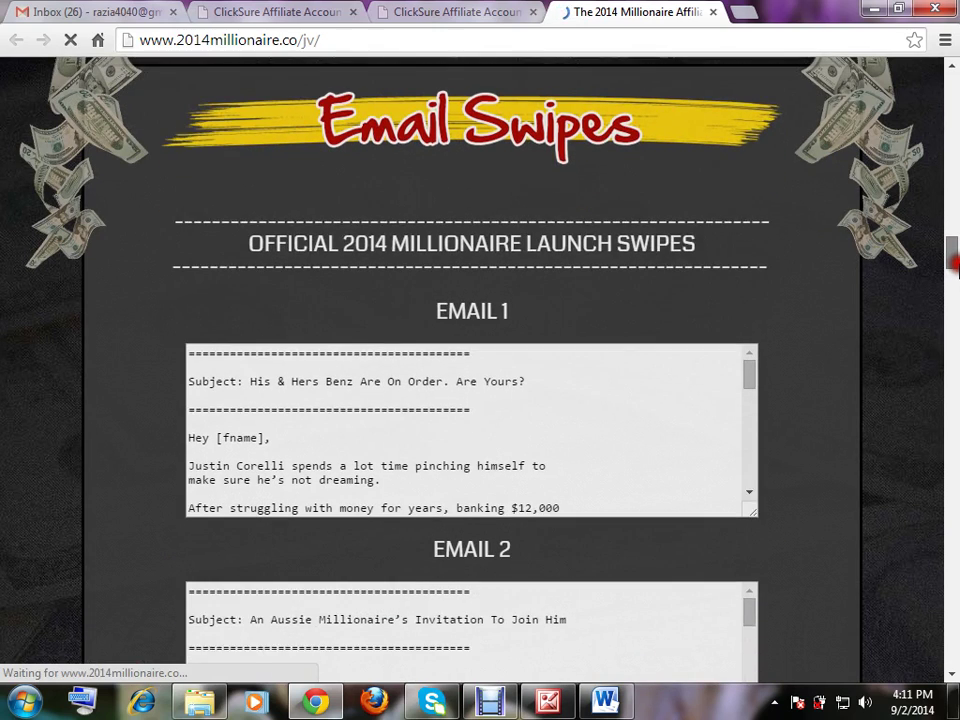
pyautogui.moveTo(955, 262); pyautogui.dragTo(955, 278)
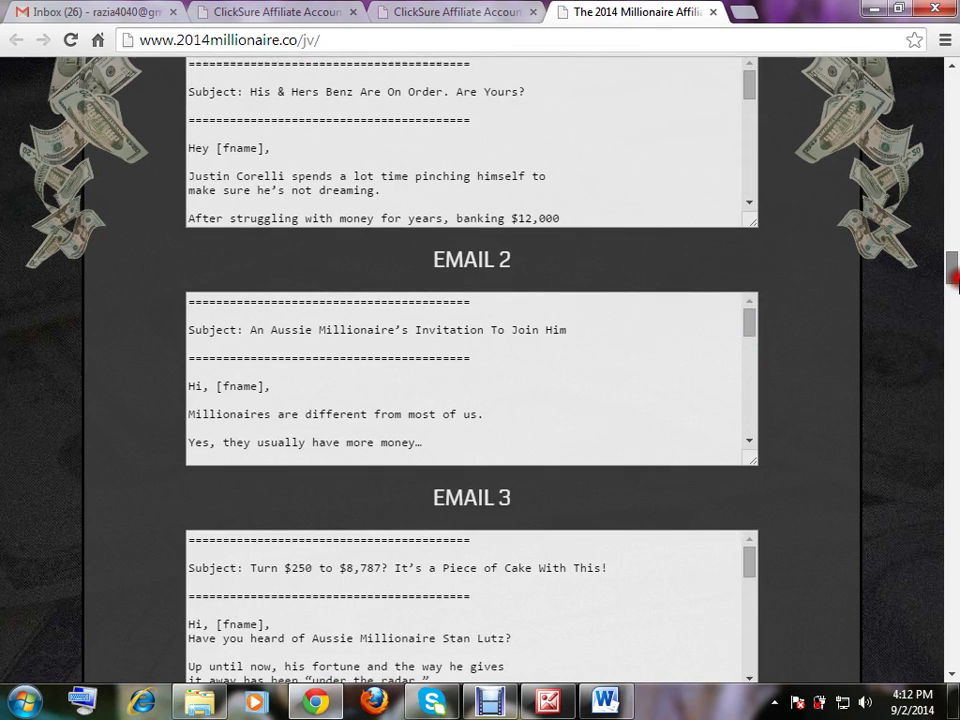
pyautogui.moveTo(955, 278); pyautogui.dragTo(955, 290)
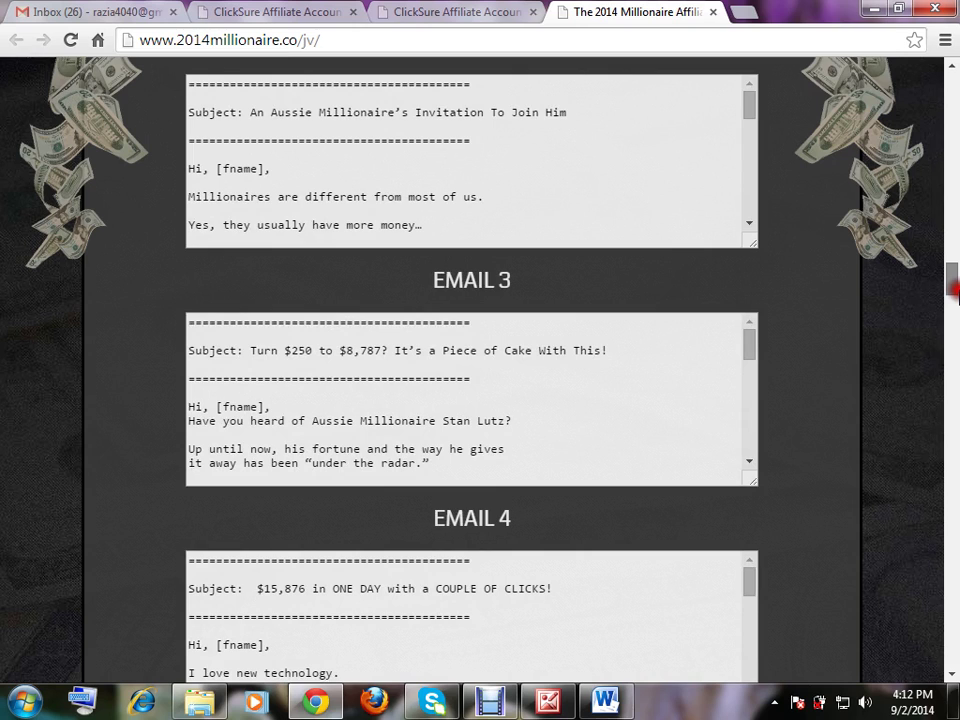
pyautogui.moveTo(955, 290); pyautogui.dragTo(955, 302)
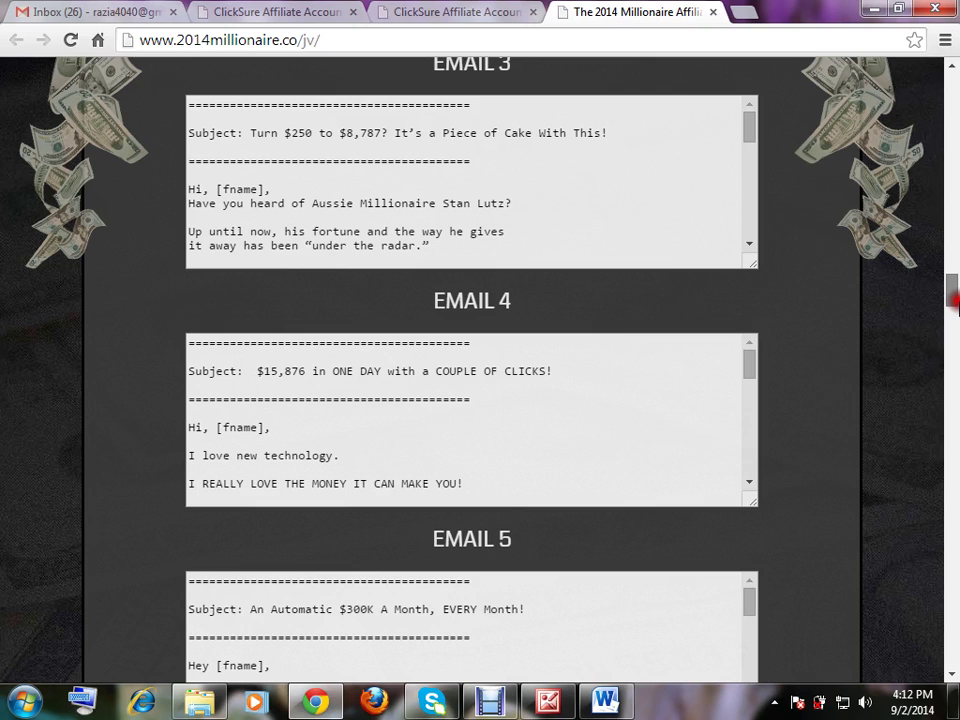
pyautogui.moveTo(954, 297); pyautogui.dragTo(954, 309)
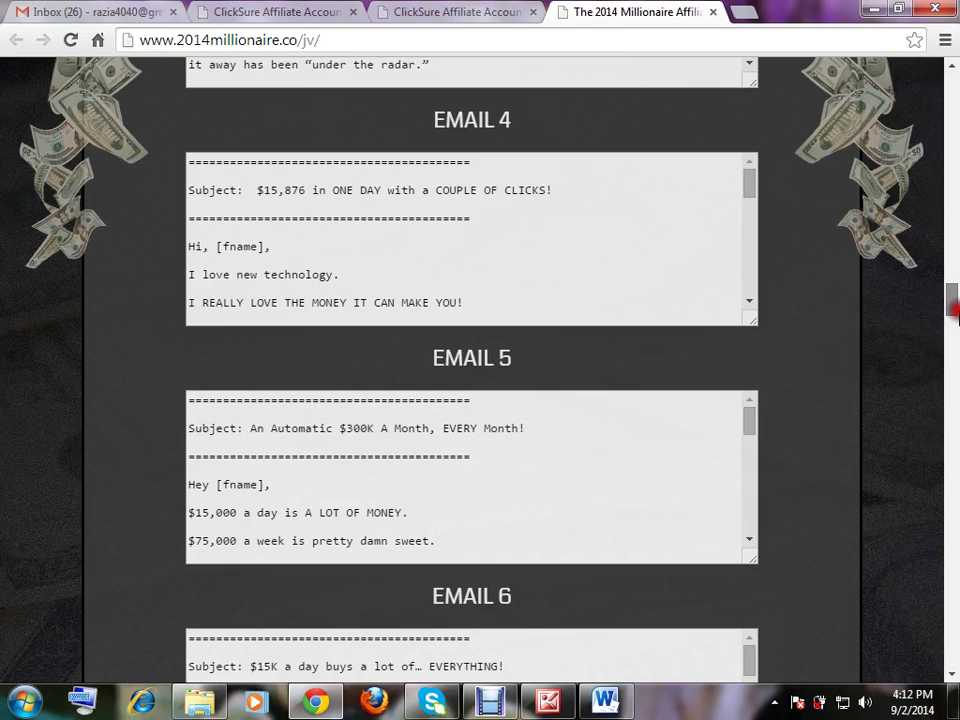
pyautogui.moveTo(954, 310); pyautogui.dragTo(954, 307)
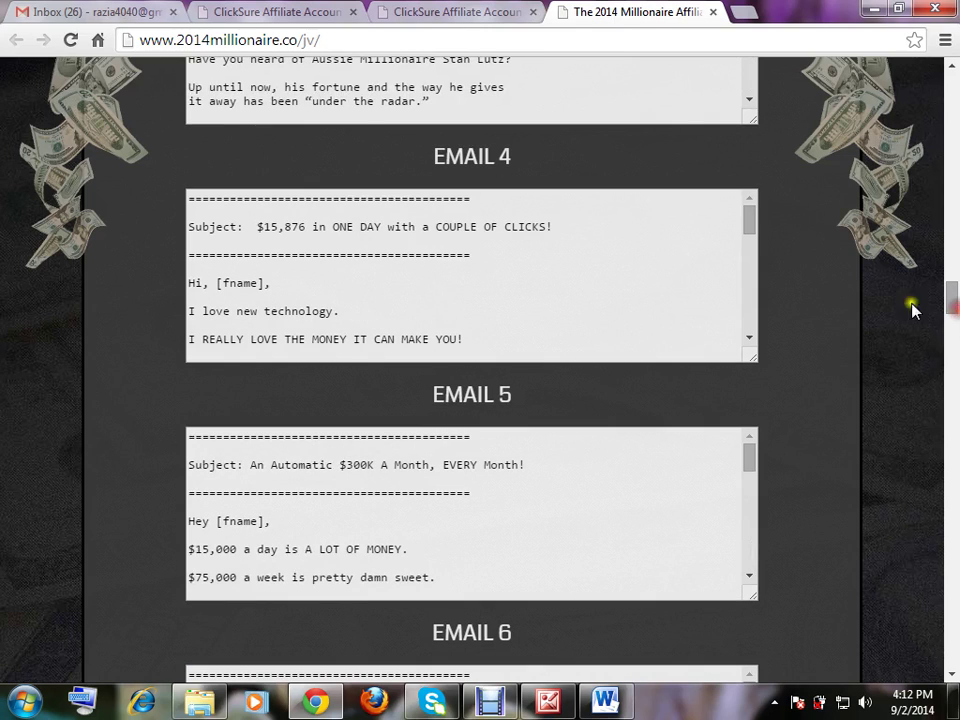
pyautogui.click(585, 247)
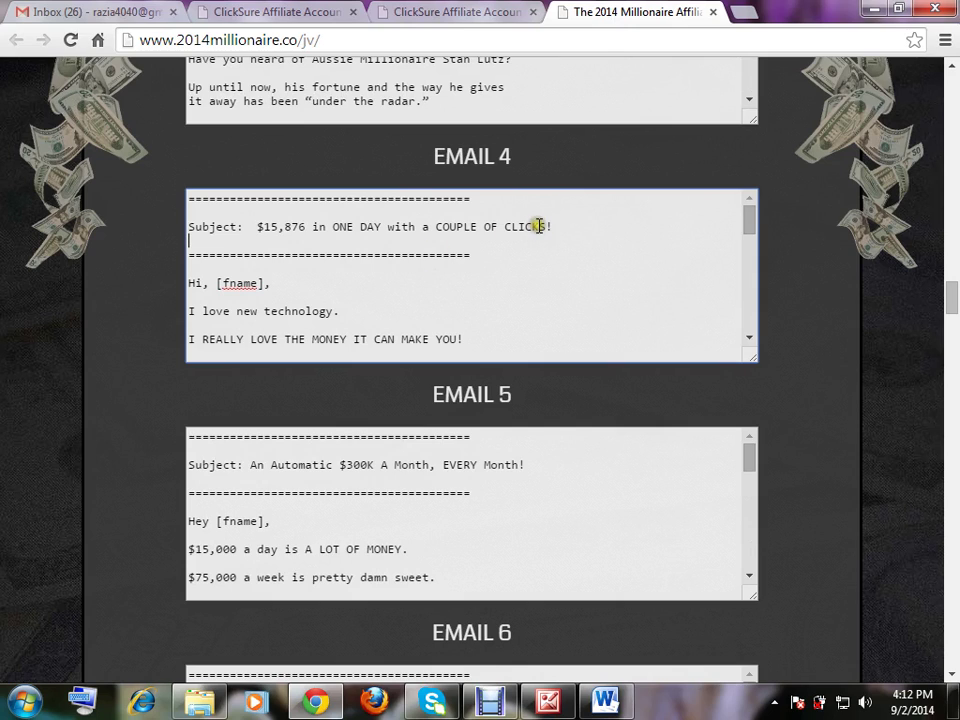
# Copy Email 4's subject '$15,876 in ONE DAY with a COUPLE OF CLICKS!' into Word's Subject line.
pyautogui.click(499, 497)
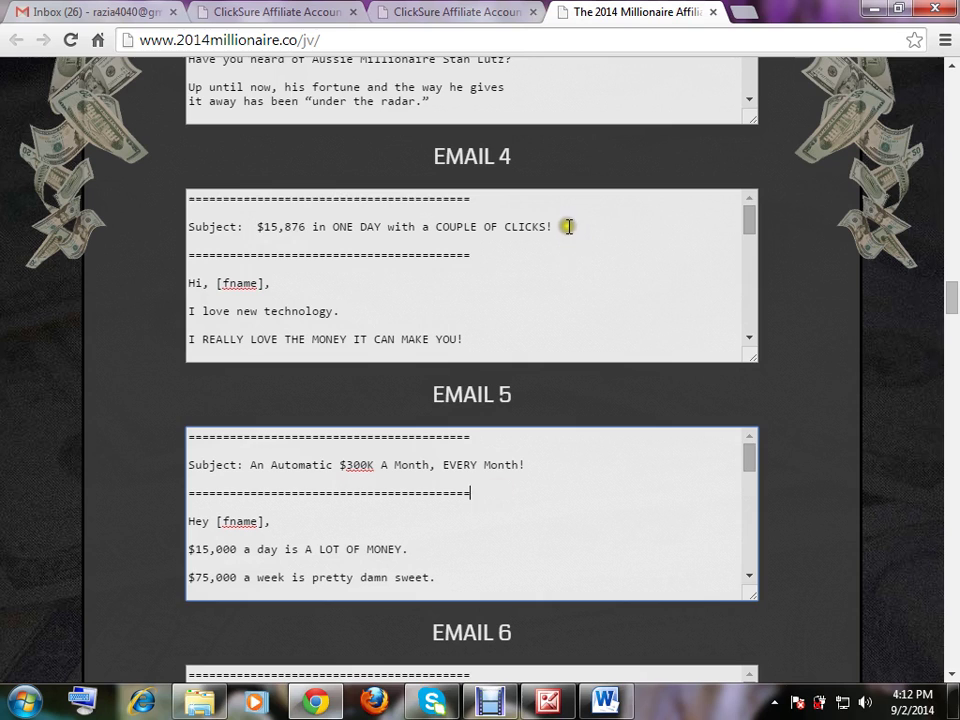
pyautogui.moveTo(556, 227); pyautogui.dragTo(258, 228)
pyautogui.hotkey('ctrl', 'c')
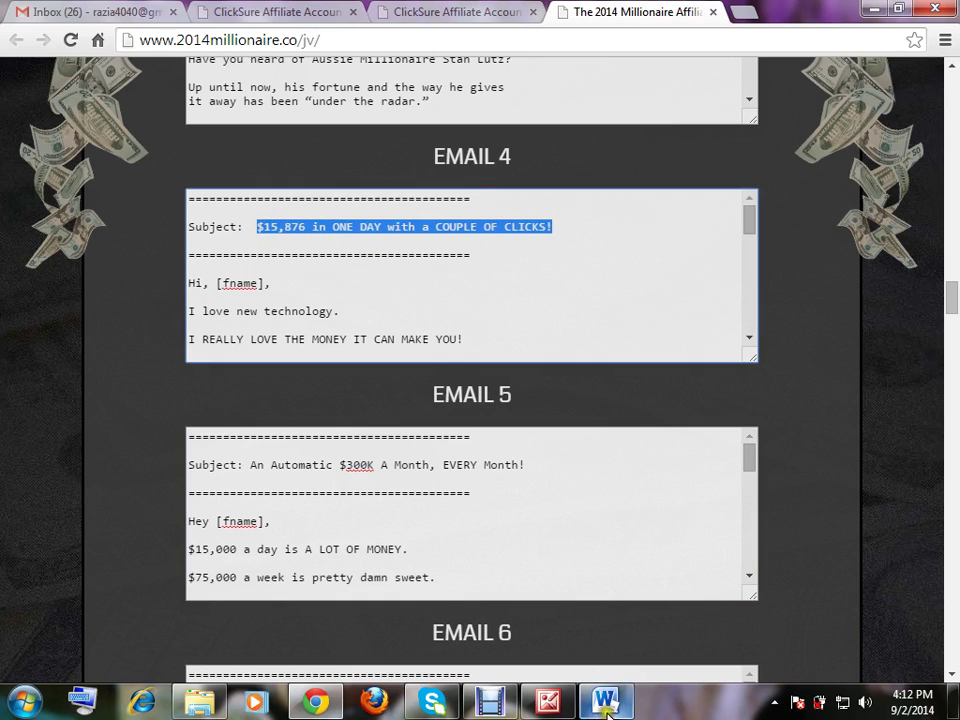
pyautogui.hotkey('alt', 'Tab')
pyautogui.click(441, 581)
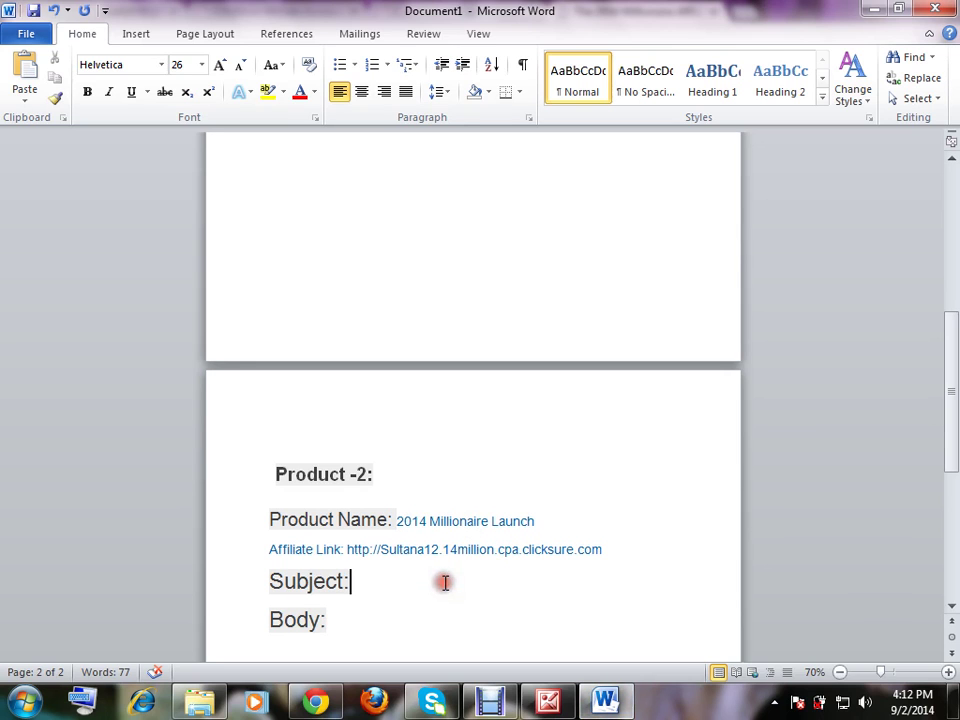
pyautogui.hotkey('ctrl', 'v')
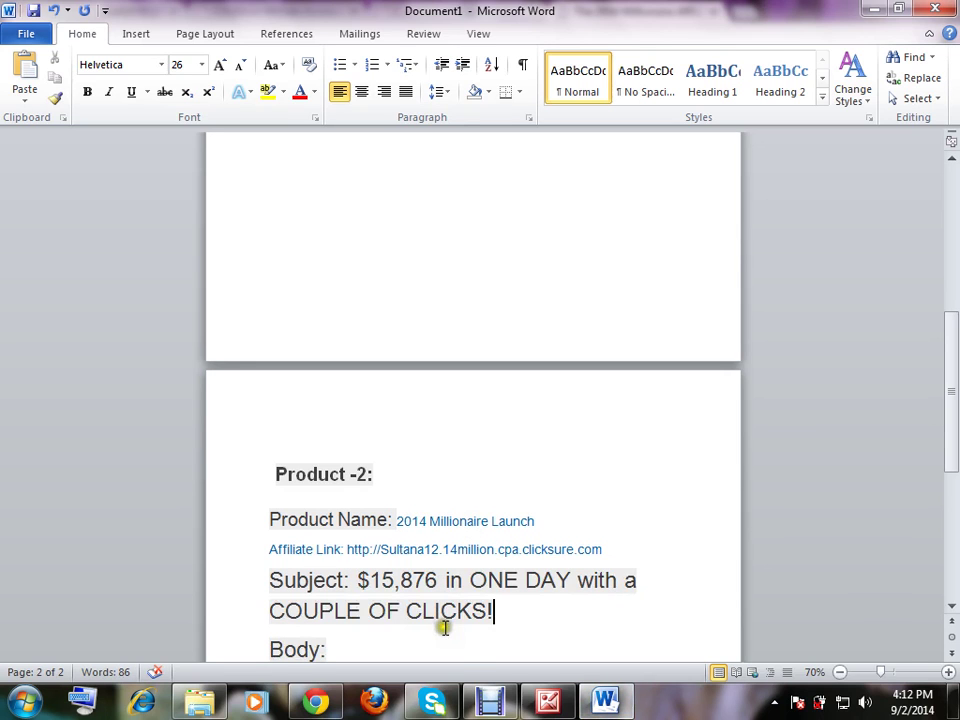
pyautogui.click(435, 655)
pyautogui.click(607, 705)
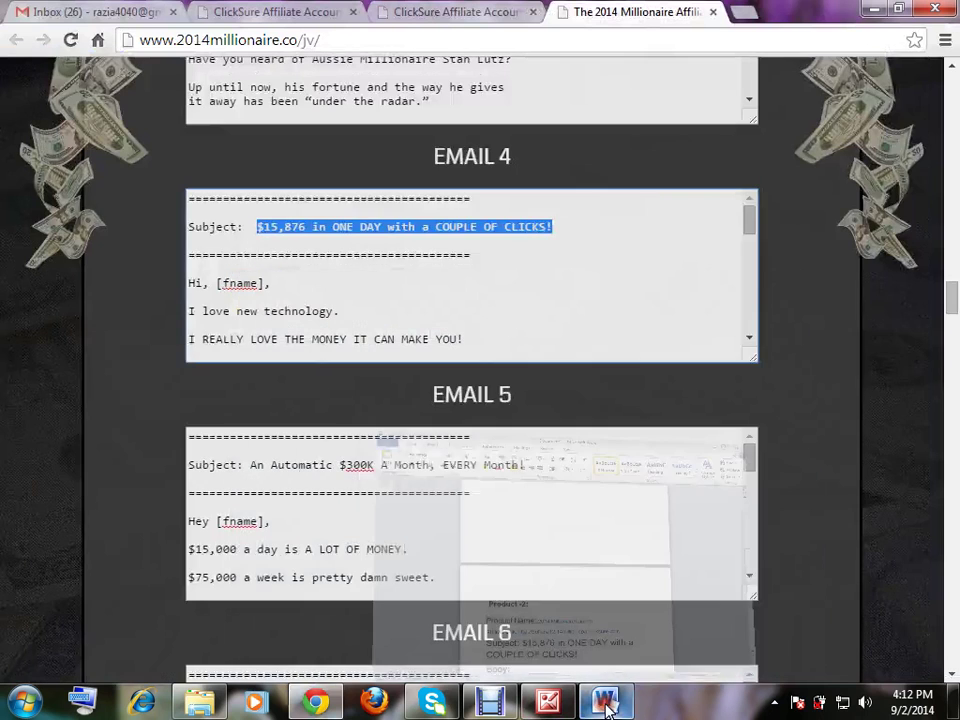
# Copy Email 4's body text, from 'Hi, [fname],' to the end, and bring Word back.
pyautogui.click(749, 339)
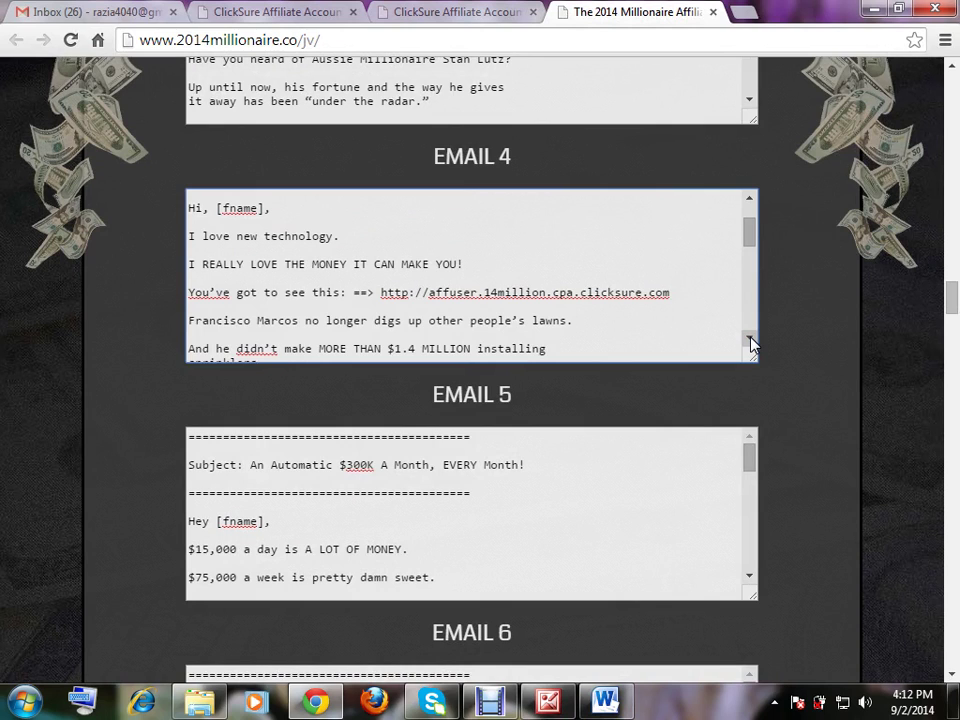
pyautogui.click(751, 342)
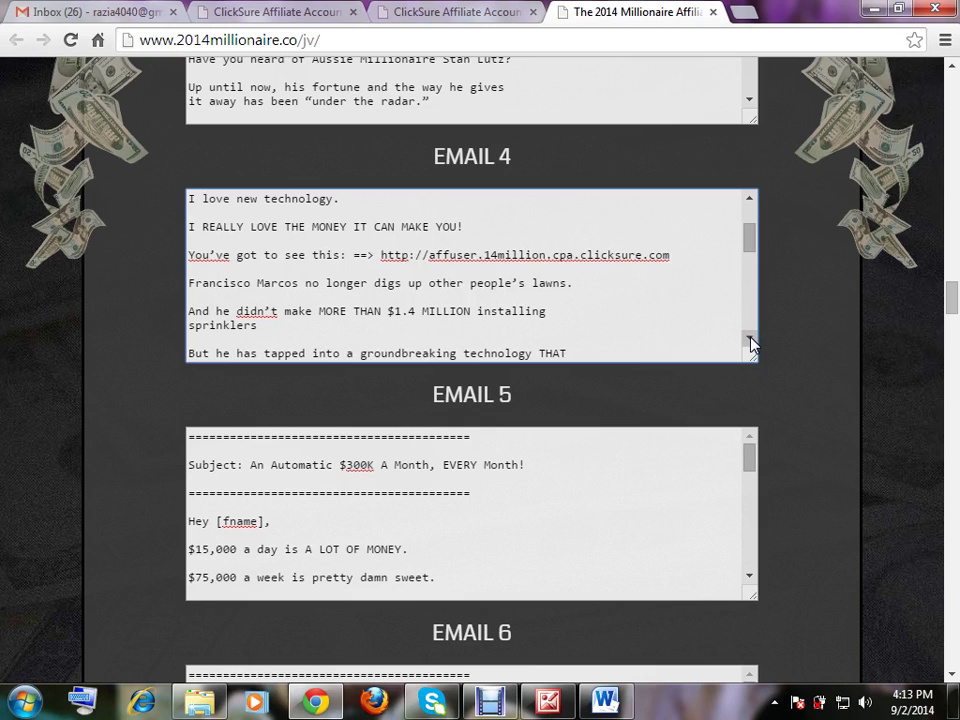
pyautogui.click(751, 342)
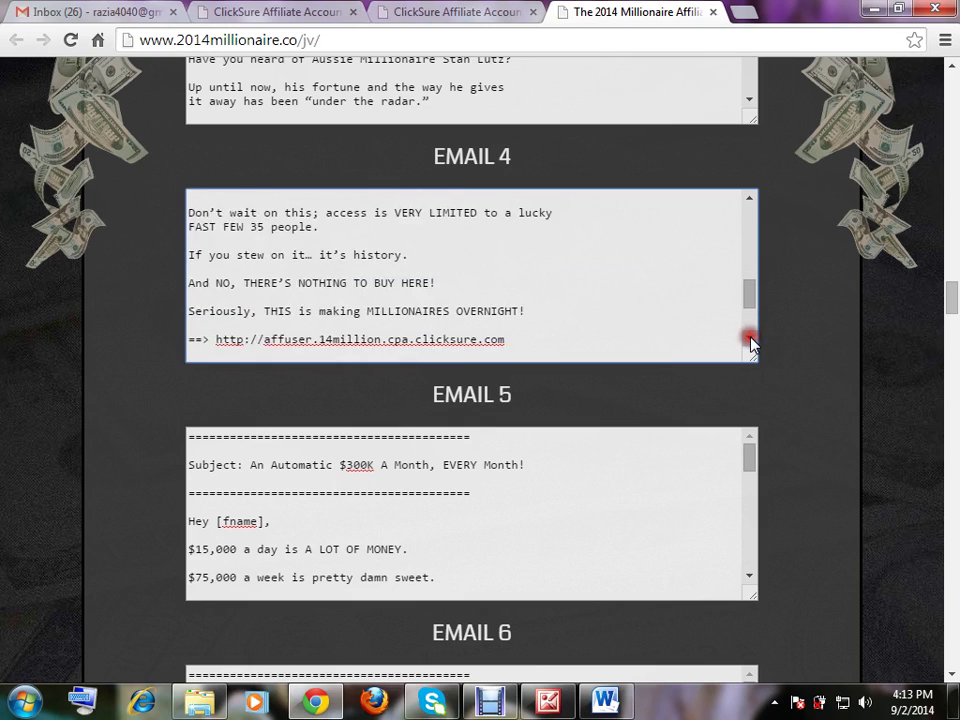
pyautogui.click(751, 342)
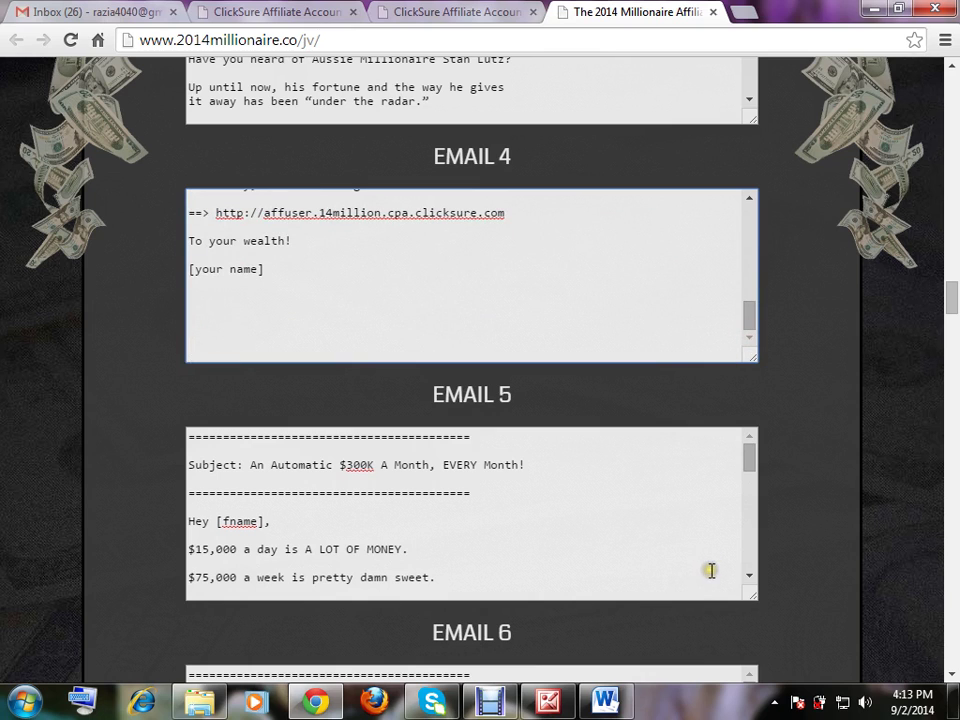
pyautogui.click(749, 574)
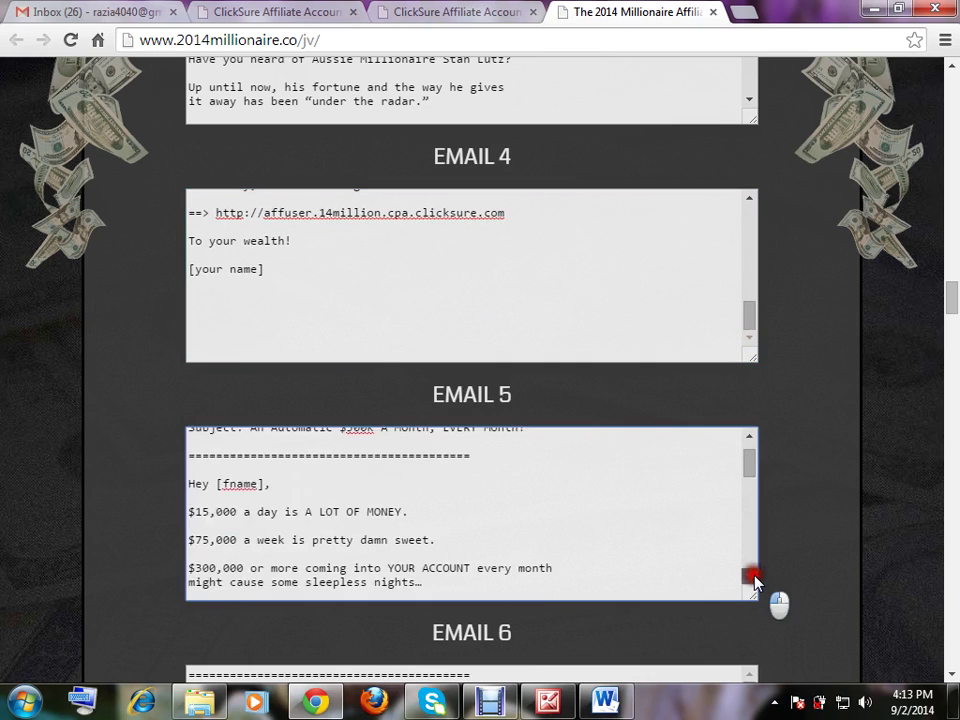
pyautogui.click(751, 439)
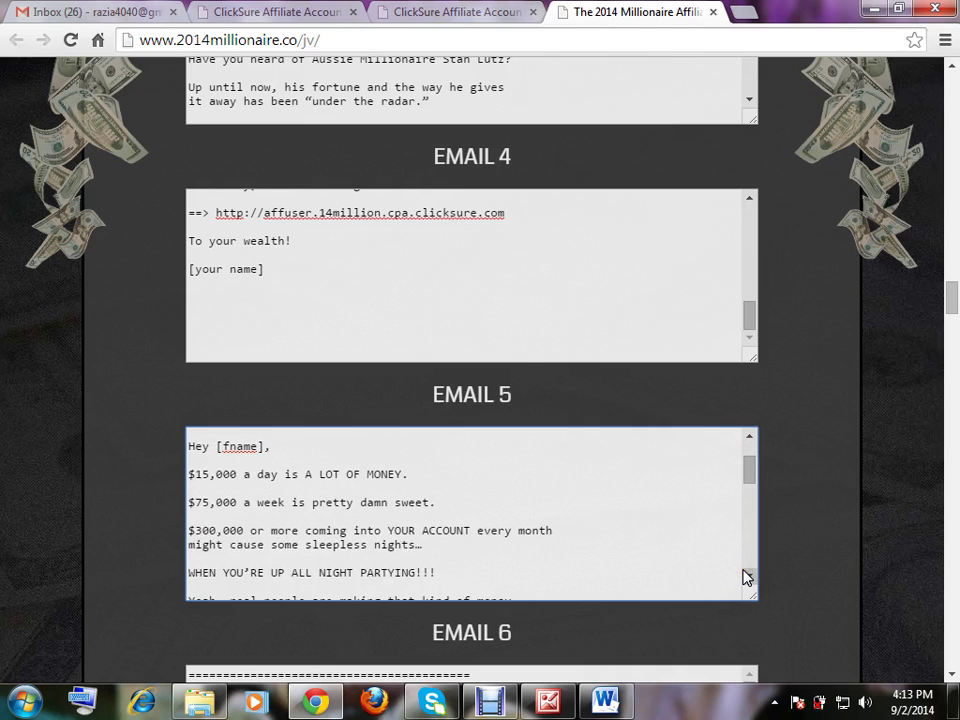
pyautogui.click(746, 578)
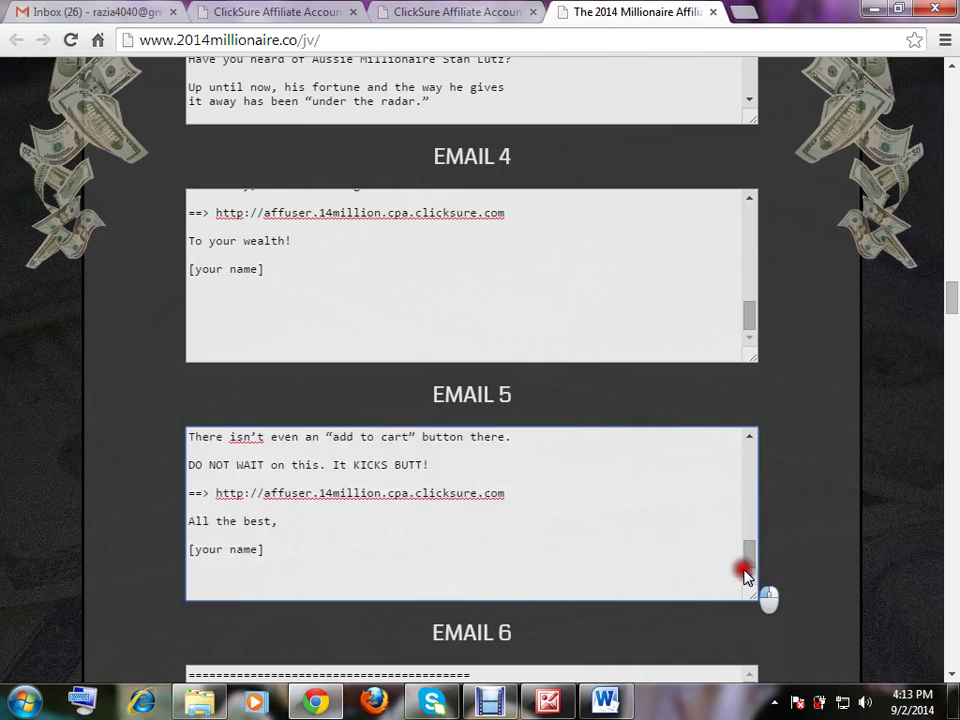
pyautogui.click(407, 302)
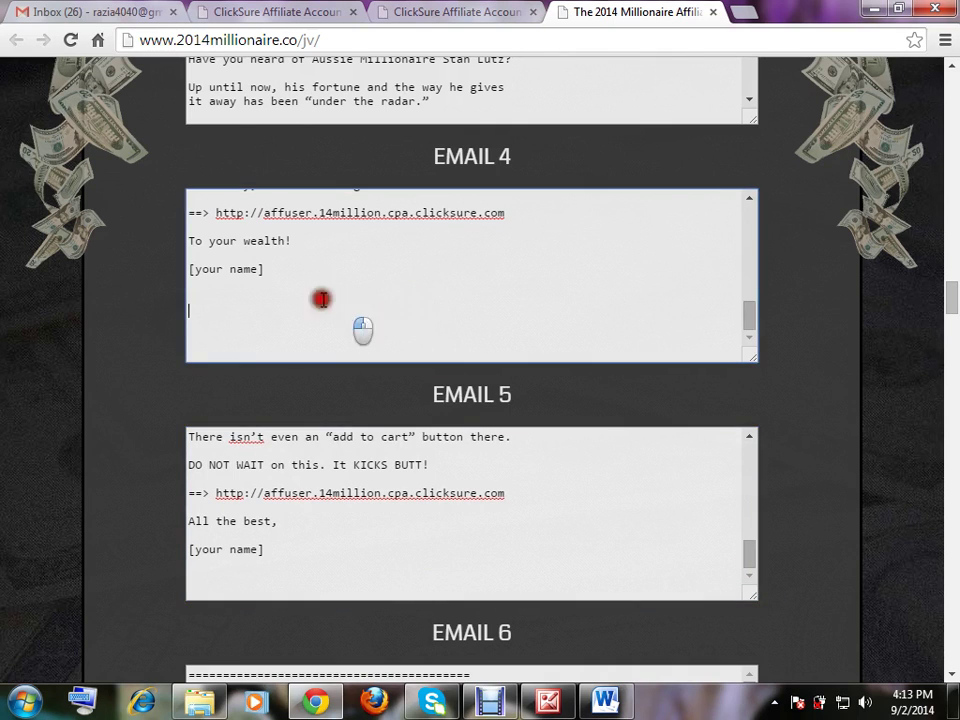
pyautogui.moveTo(321, 299); pyautogui.dragTo(186, 279)
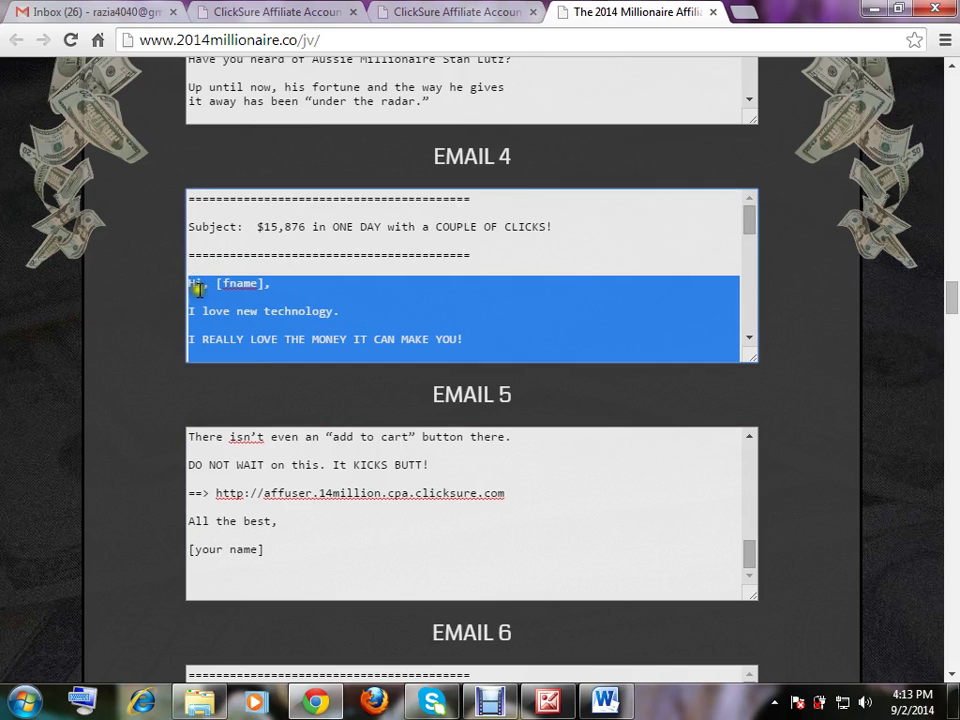
pyautogui.click(605, 701)
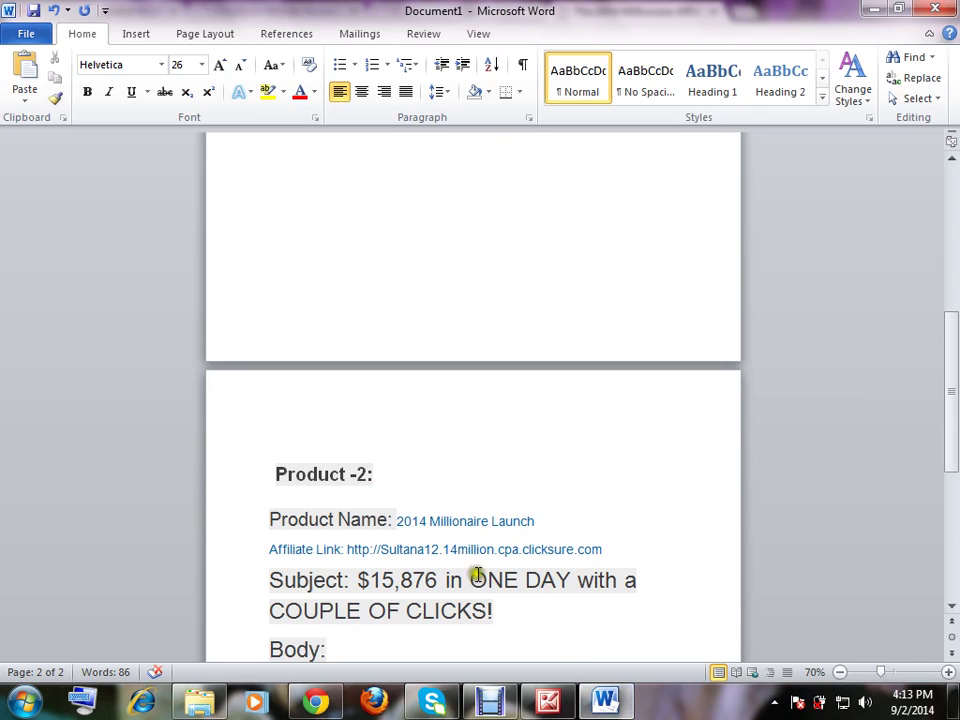
# Paste the Email 4 body on a new line under Body: and shrink it to 16 pt.
pyautogui.press('Return')
pyautogui.hotkey('ctrl', 'v')
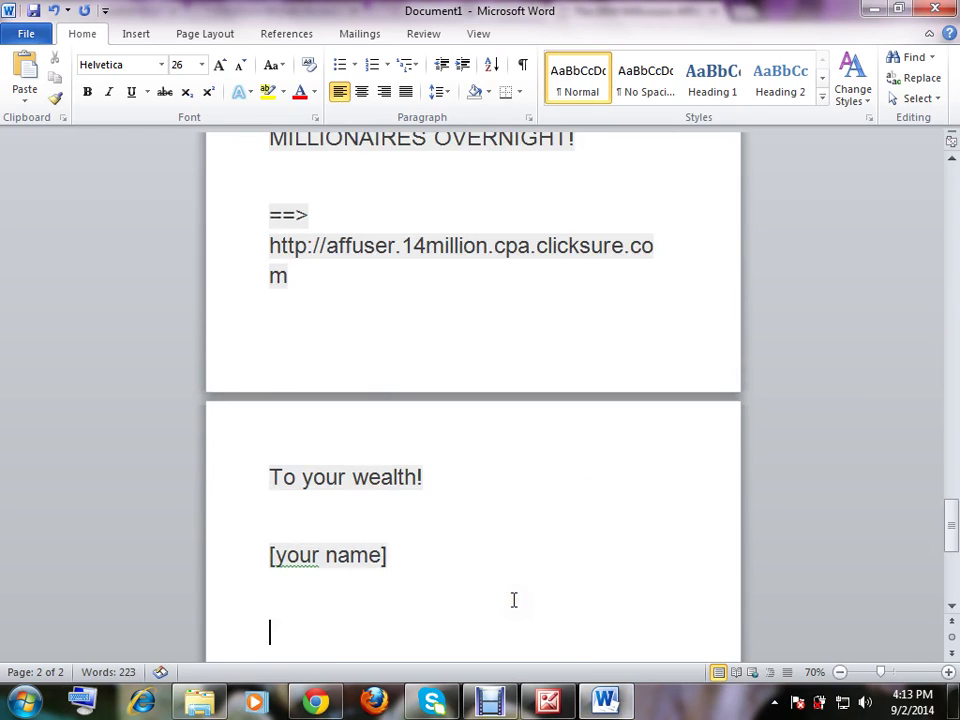
pyautogui.moveTo(439, 579); pyautogui.dragTo(264, 347)
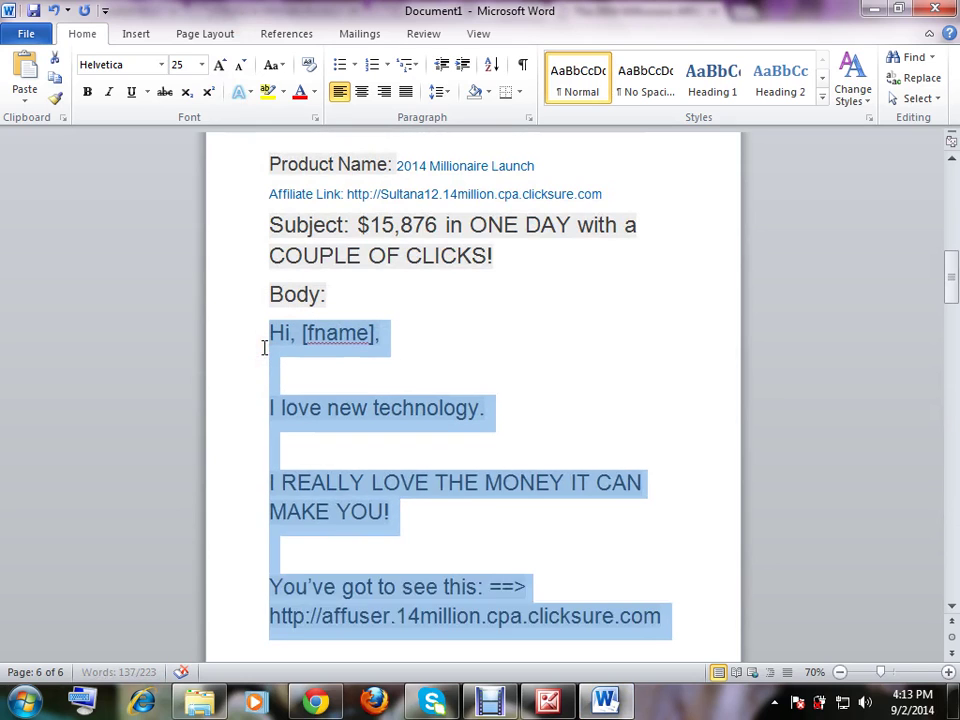
pyautogui.hotkey('ctrl', 'shift', ',')
pyautogui.hotkey('ctrl', 'shift', ',')
pyautogui.hotkey('ctrl', 'shift', ',')
pyautogui.hotkey('ctrl', 'shift', ',')
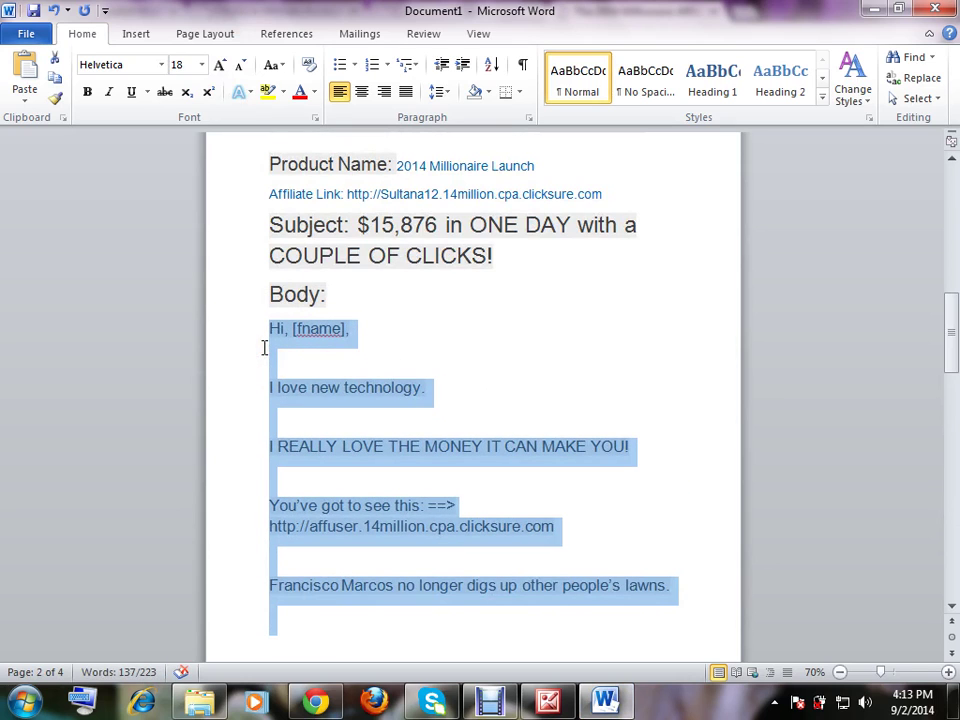
pyautogui.hotkey('ctrl', '[')
pyautogui.hotkey('ctrl', '[')
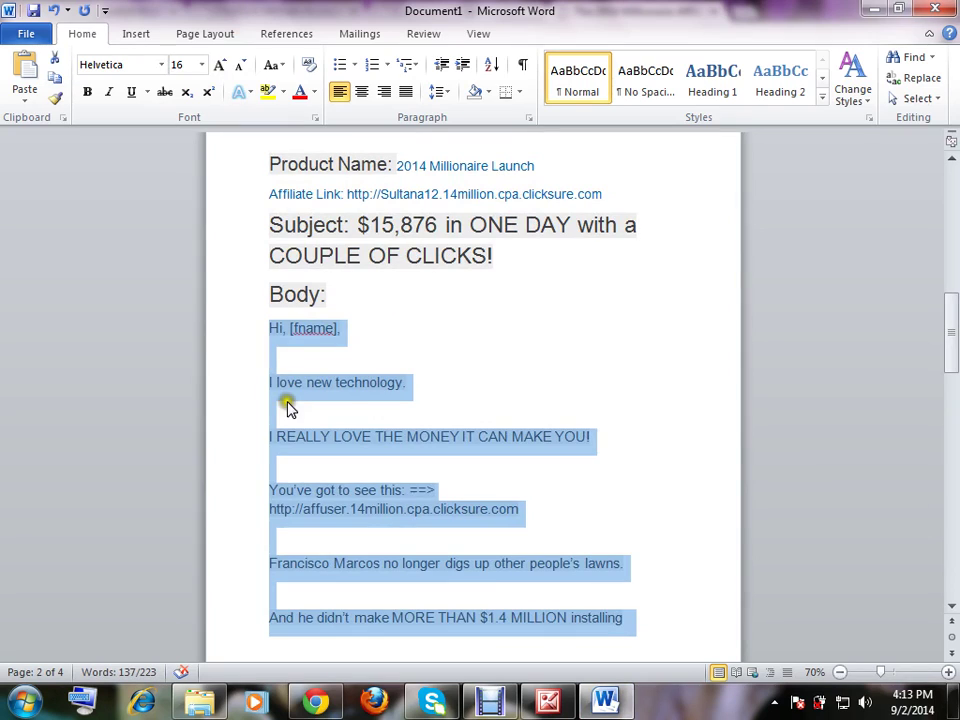
# Tidy the blank lines and trim the greeting to 'Hi,' by removing [fname].
pyautogui.click(287, 408)
pyautogui.press('Delete')
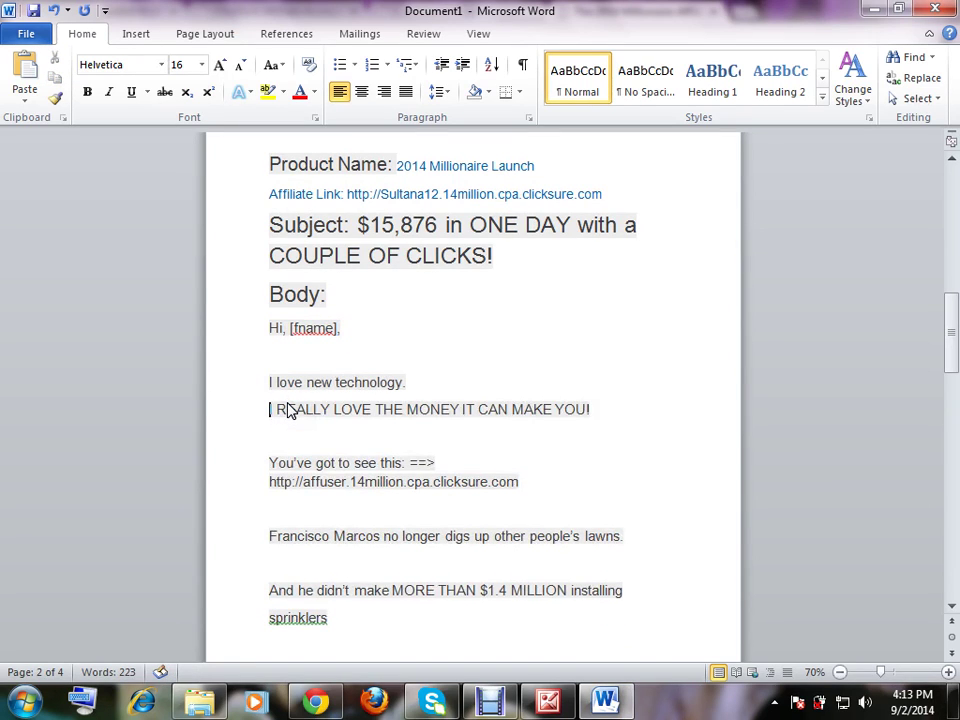
pyautogui.press('Return')
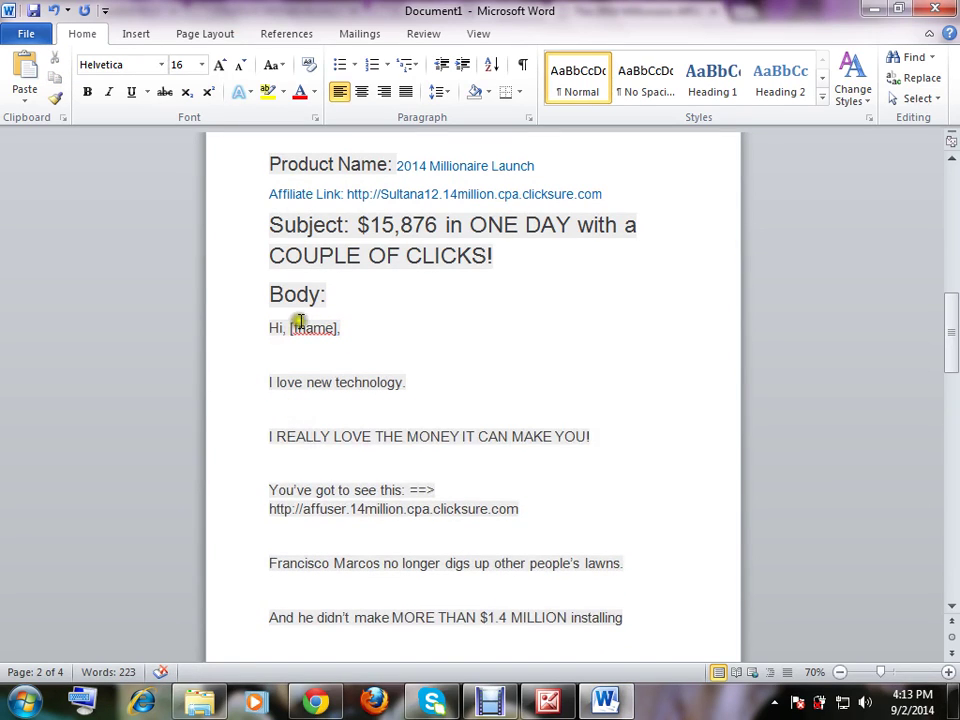
pyautogui.click(349, 334)
pyautogui.press('BackSpace')
pyautogui.press('BackSpace')
pyautogui.press('BackSpace')
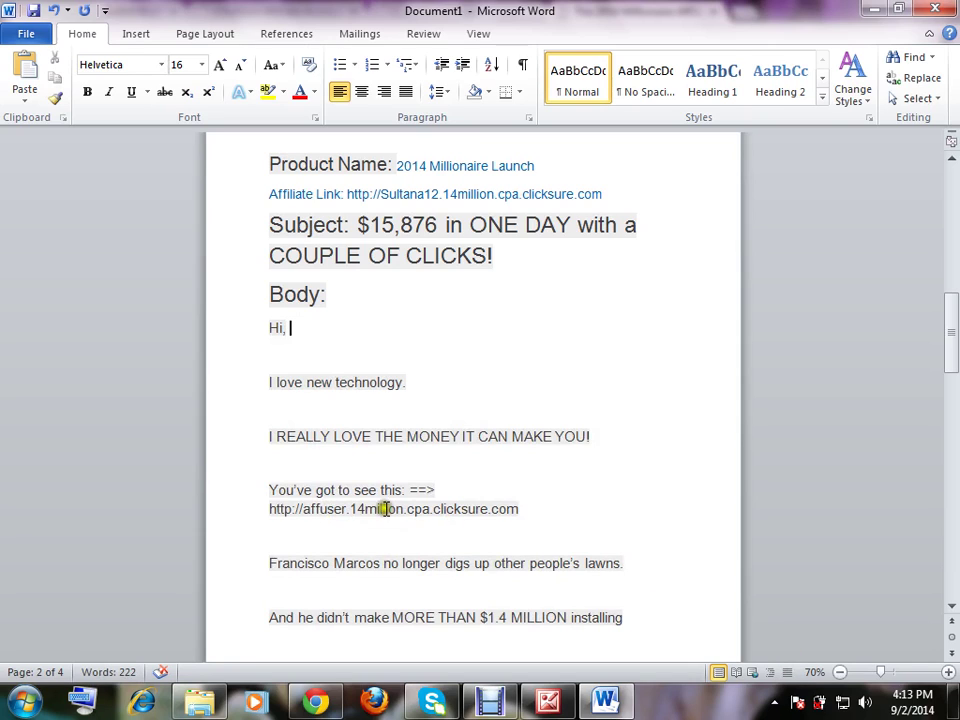
pyautogui.moveTo(527, 515); pyautogui.dragTo(264, 498)
pyautogui.click(493, 388)
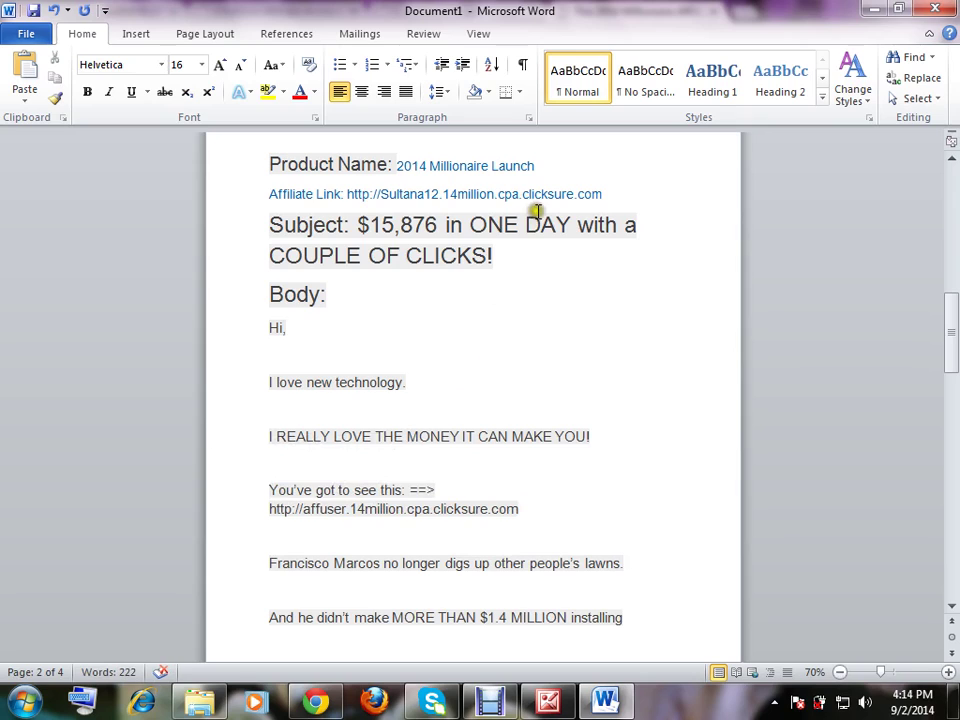
pyautogui.click(477, 488)
pyautogui.click(531, 506)
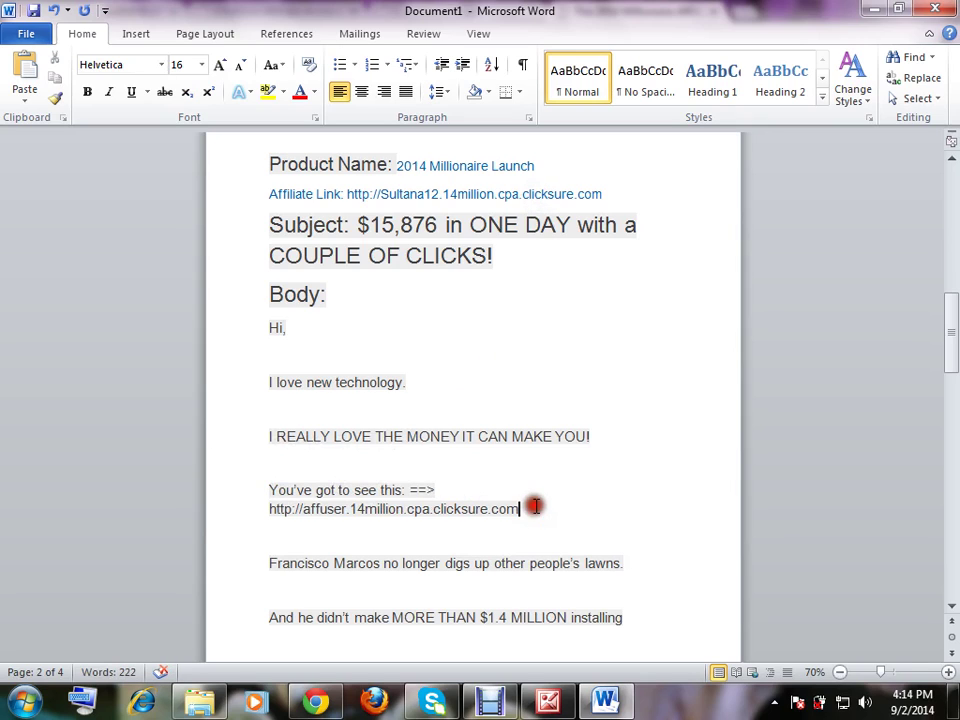
pyautogui.moveTo(531, 506); pyautogui.dragTo(268, 508)
pyautogui.click(622, 526)
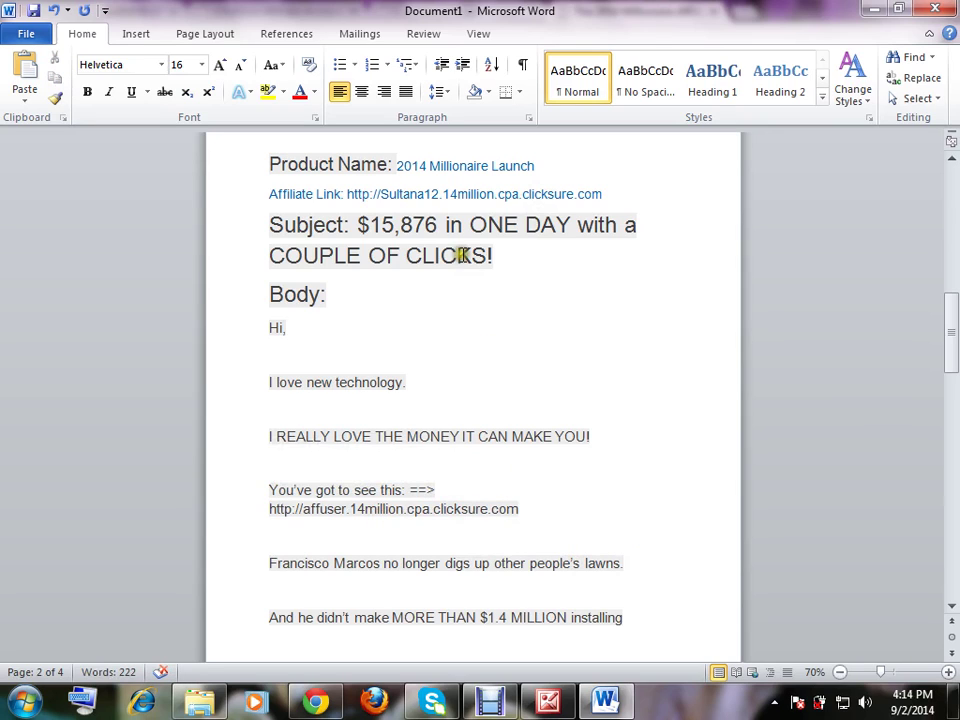
pyautogui.moveTo(612, 196); pyautogui.dragTo(355, 193)
pyautogui.hotkey('ctrl', 'c')
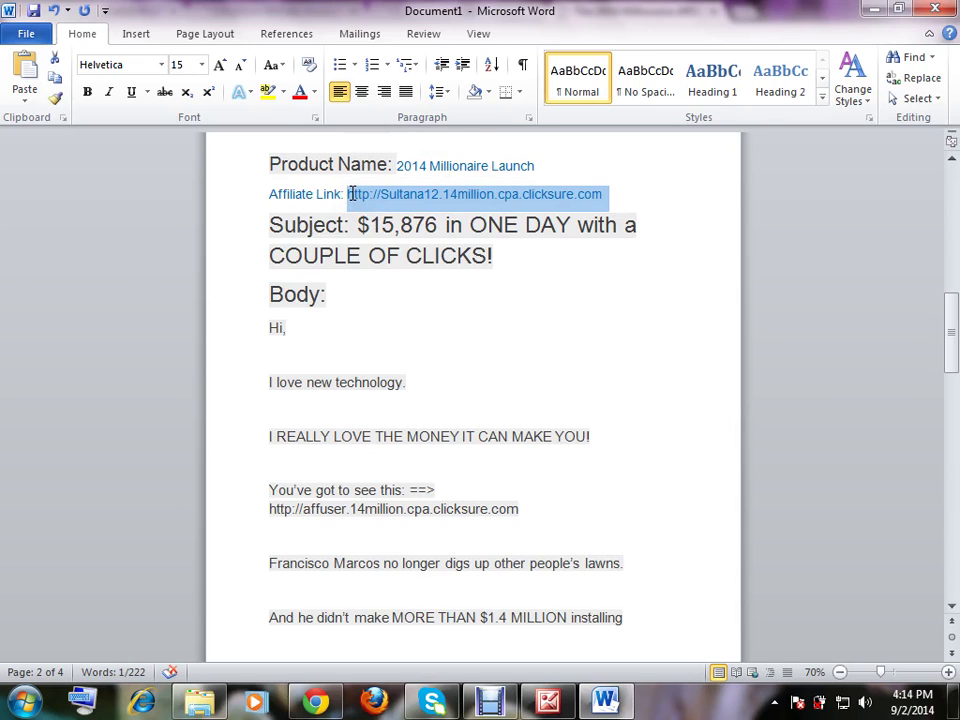
pyautogui.moveTo(520, 508); pyautogui.dragTo(246, 506)
pyautogui.hotkey('ctrl', 'v')
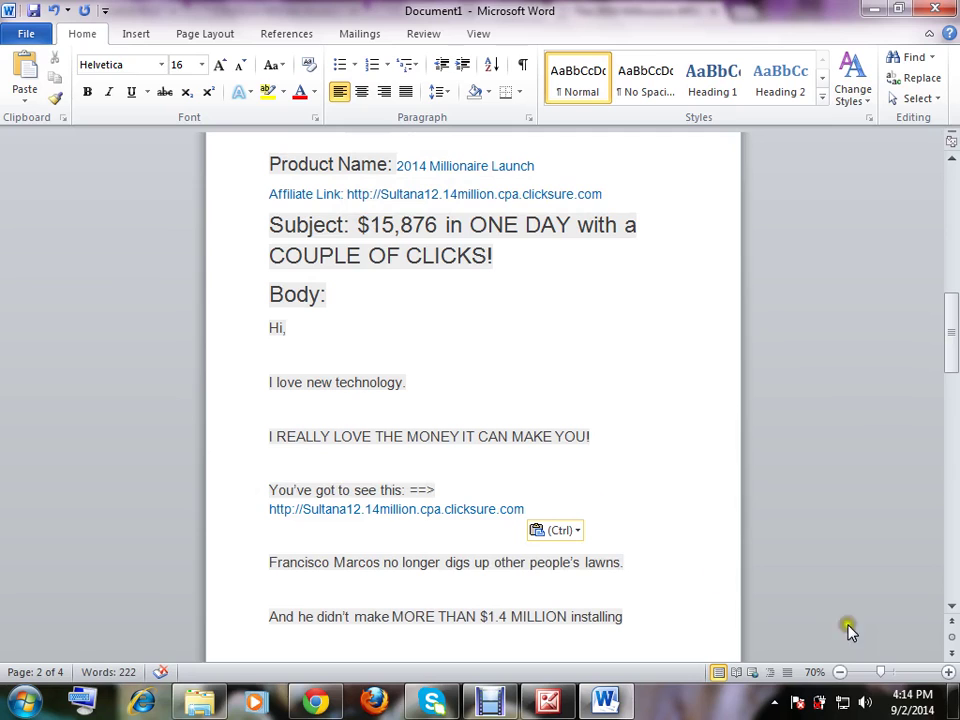
pyautogui.click(952, 607)
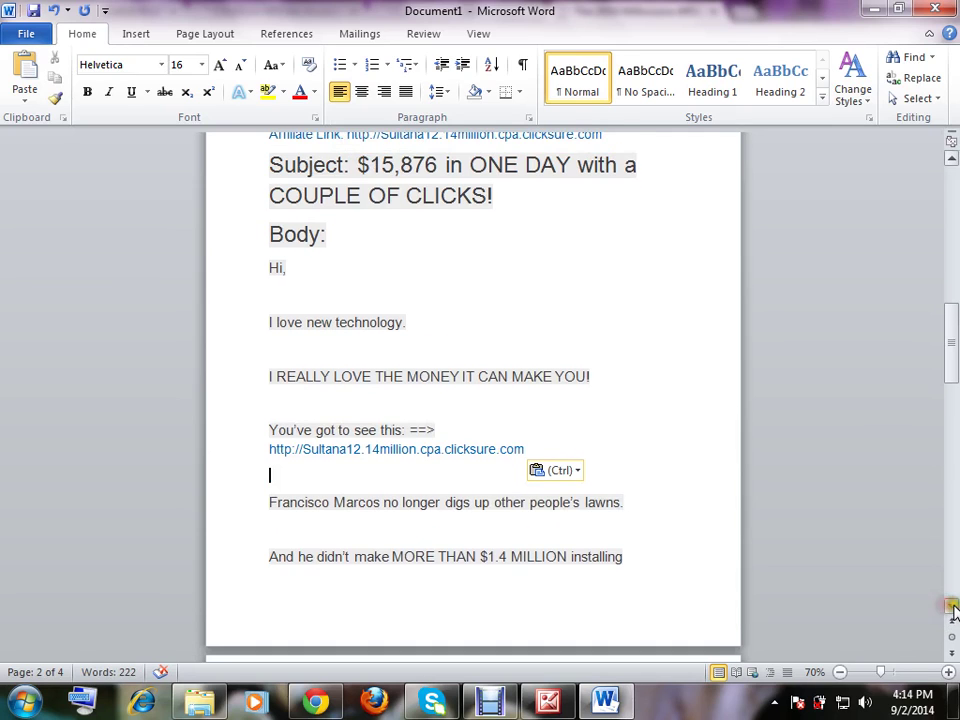
pyautogui.moveTo(952, 607); pyautogui.dragTo(952, 610)
pyautogui.moveTo(690, 454); pyautogui.dragTo(422, 457)
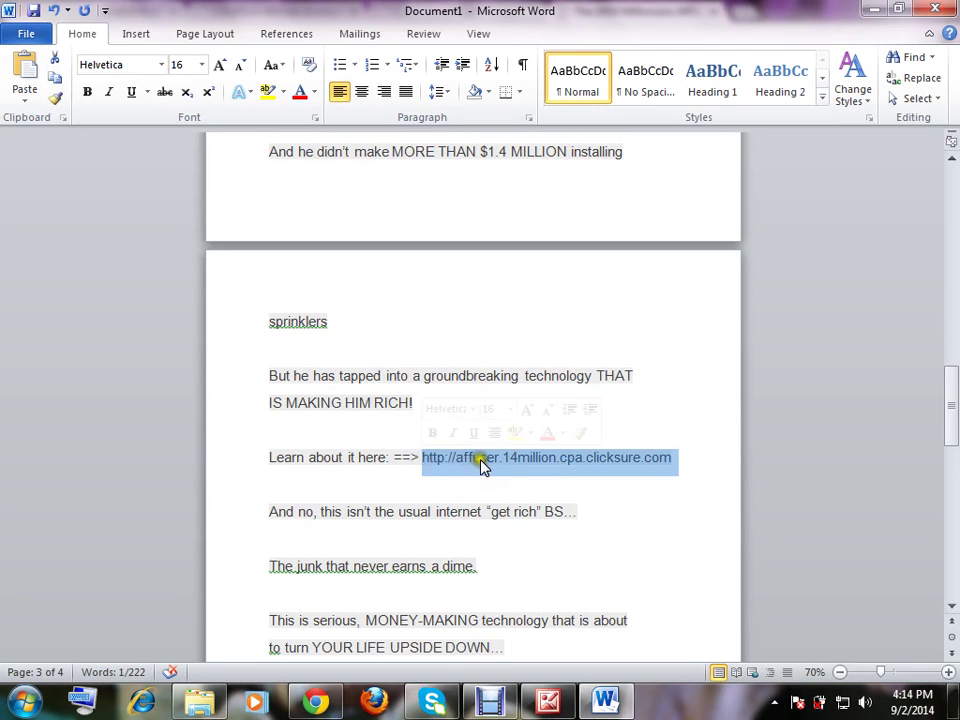
pyautogui.hotkey('ctrl', 'v')
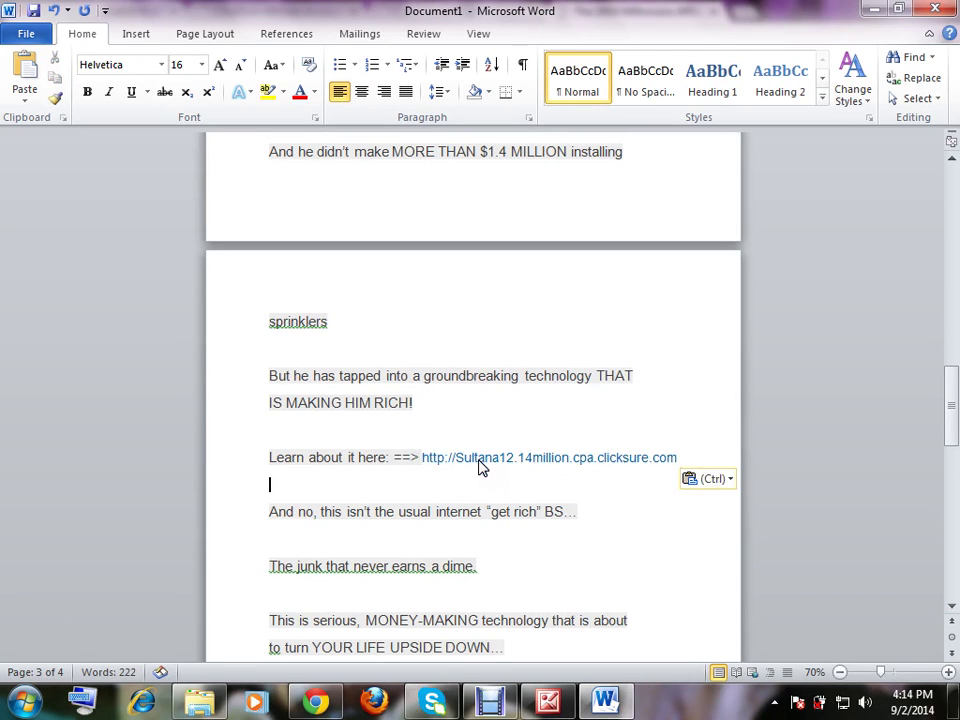
pyautogui.click(951, 607)
pyautogui.moveTo(951, 607); pyautogui.dragTo(951, 612)
pyautogui.moveTo(546, 395); pyautogui.dragTo(298, 394)
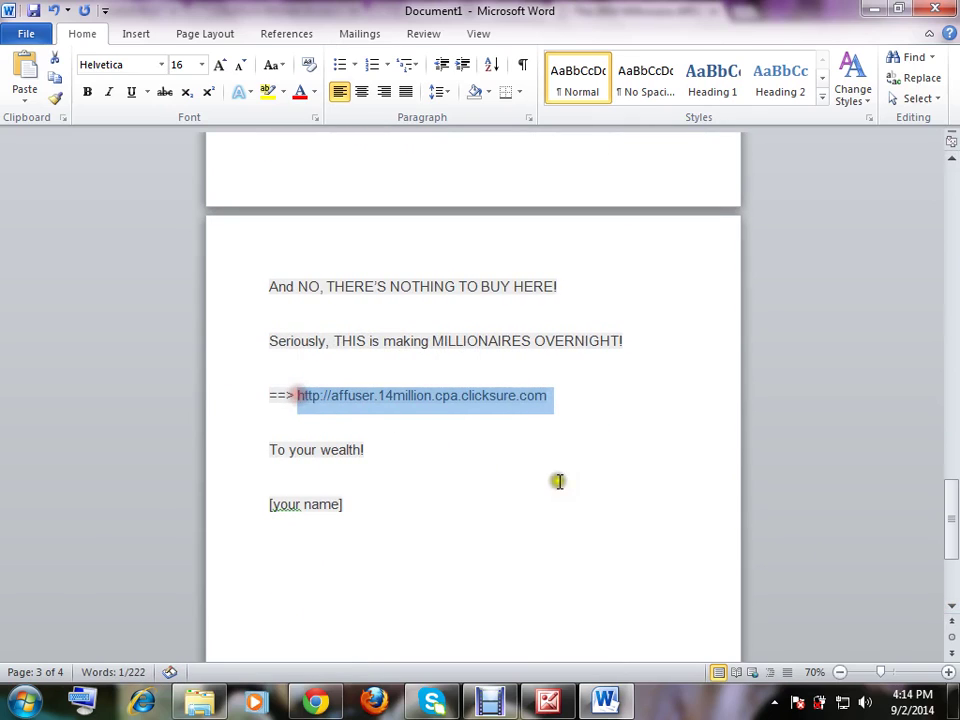
pyautogui.hotkey('ctrl', 'v')
pyautogui.click(329, 579)
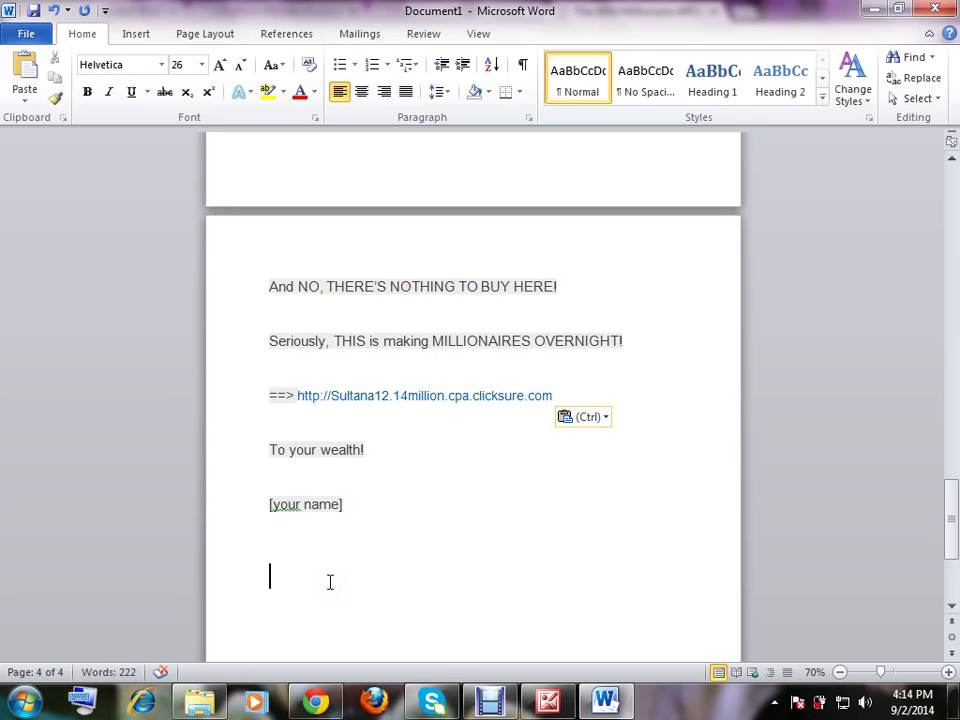
pyautogui.hotkey('ctrl', 's')
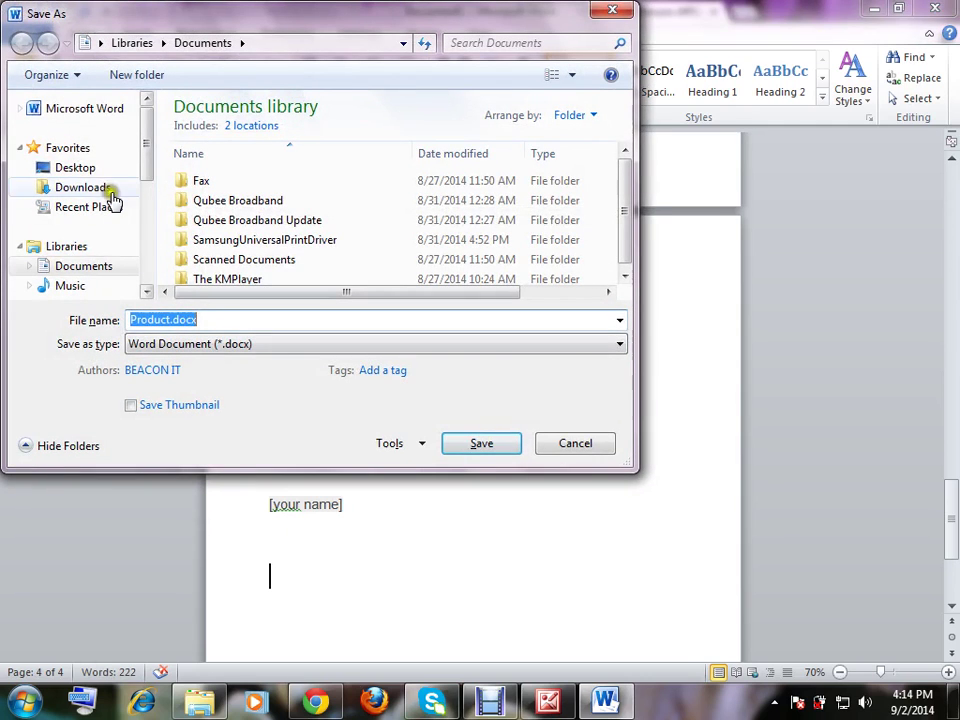
# Save the document to the Desktop as email.docx, then go back to Chrome.
pyautogui.click(90, 168)
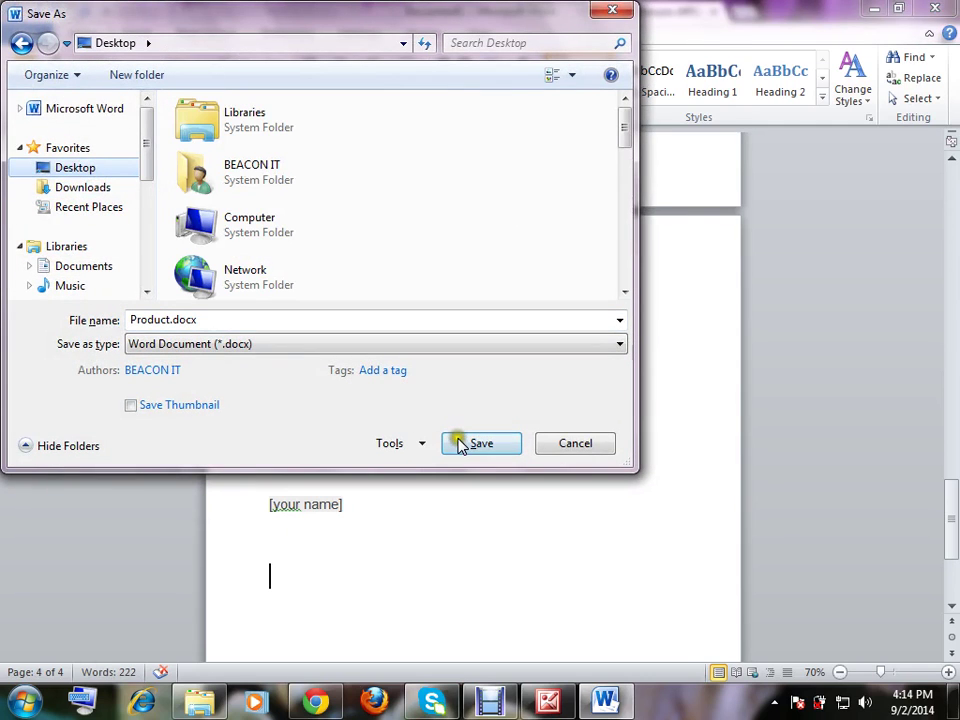
pyautogui.doubleClick(156, 318)
pyautogui.write('e')
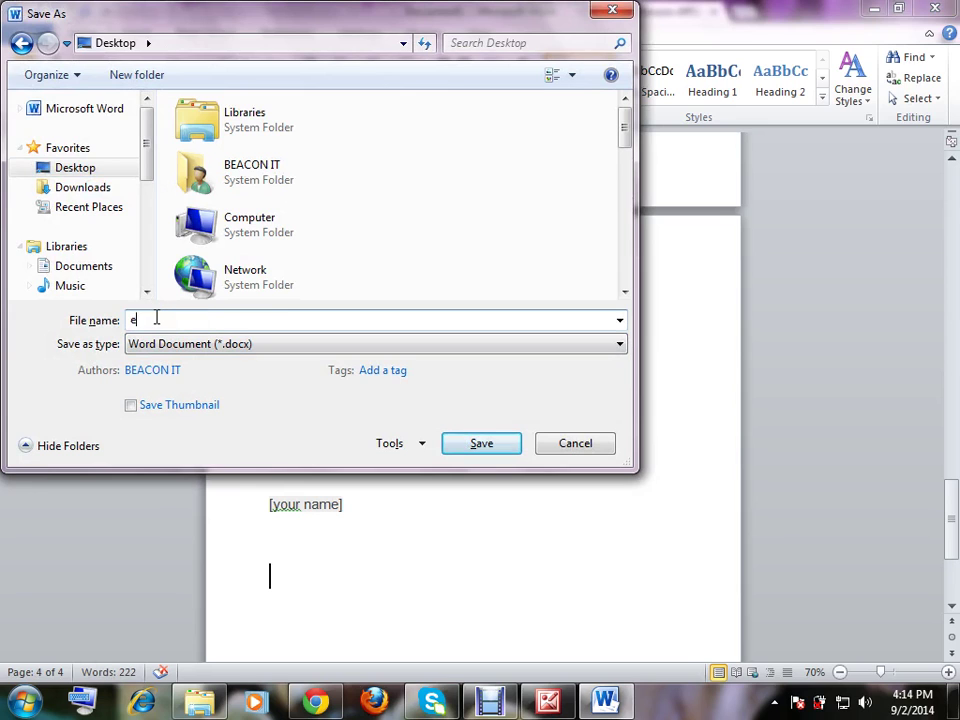
pyautogui.write('mail')
pyautogui.press('Return')
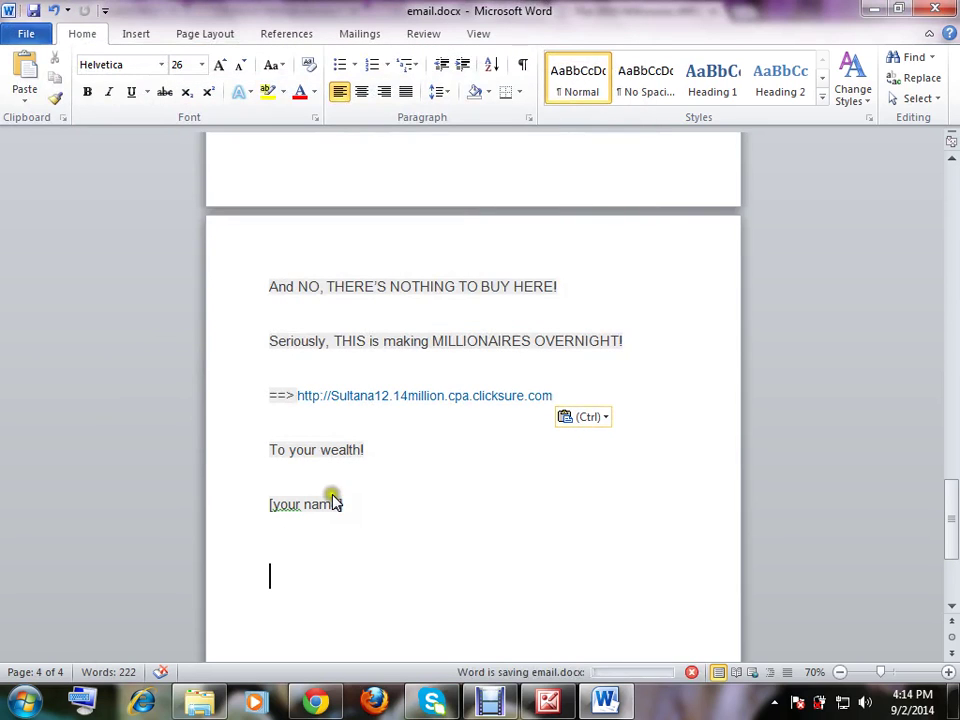
pyautogui.hotkey('alt', 'Tab')
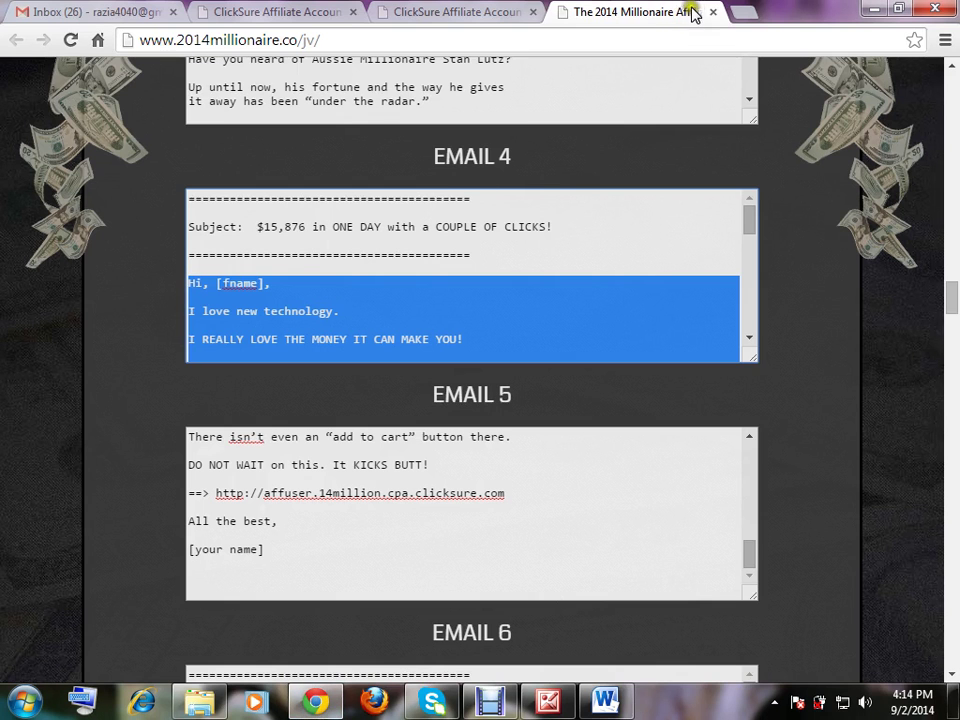
# Close the 2014 Millionaire swipes tab.
pyautogui.click(709, 12)
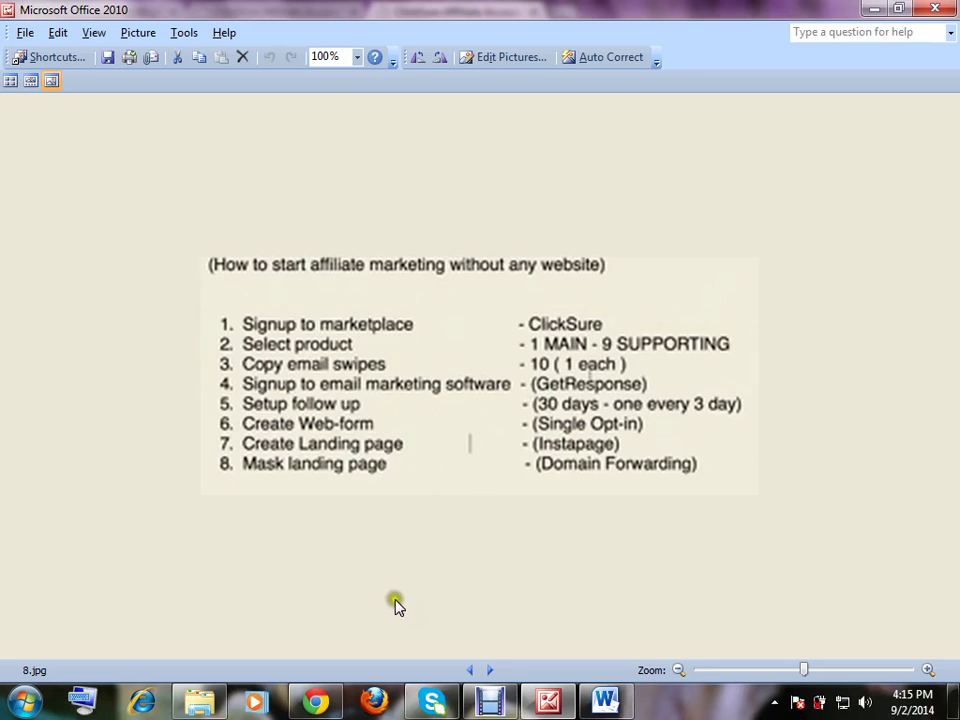
# Bring ClickSure's 2014 Millionaire Launch campaign page to the front in Chrome.
pyautogui.click(325, 703)
pyautogui.click(604, 208)
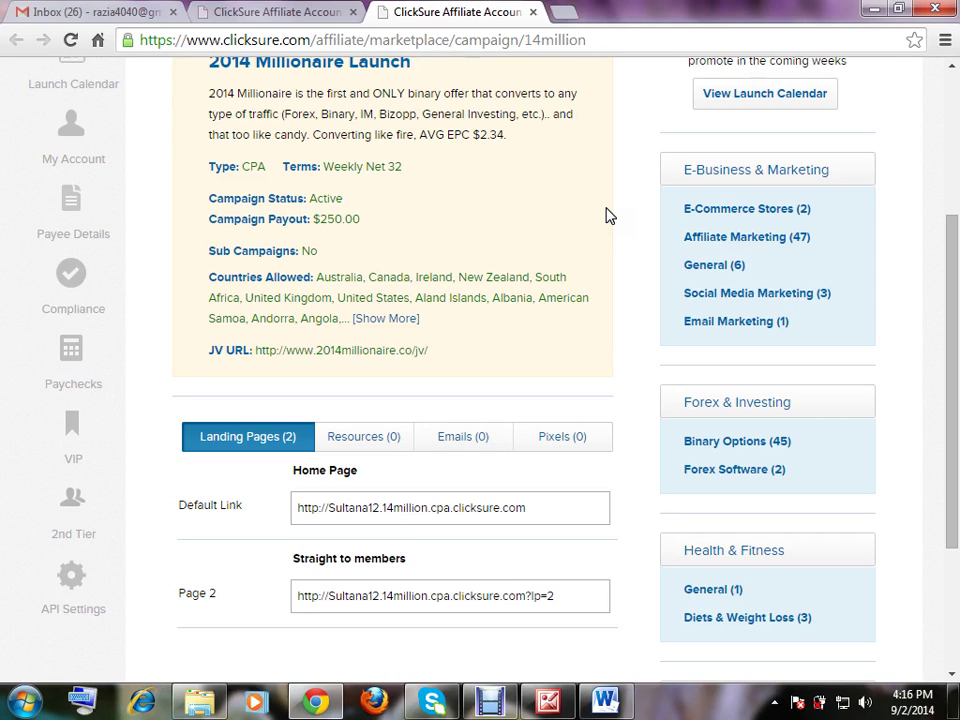
pyautogui.click(558, 695)
pyautogui.click(605, 700)
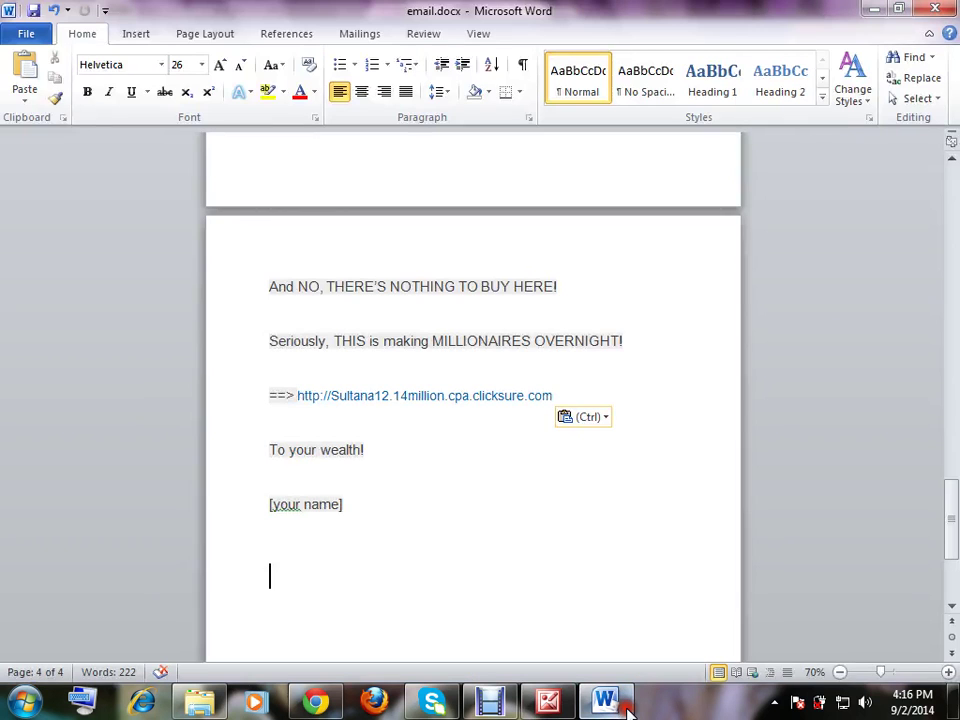
pyautogui.moveTo(424, 538); pyautogui.dragTo(264, 355)
pyautogui.click(552, 418)
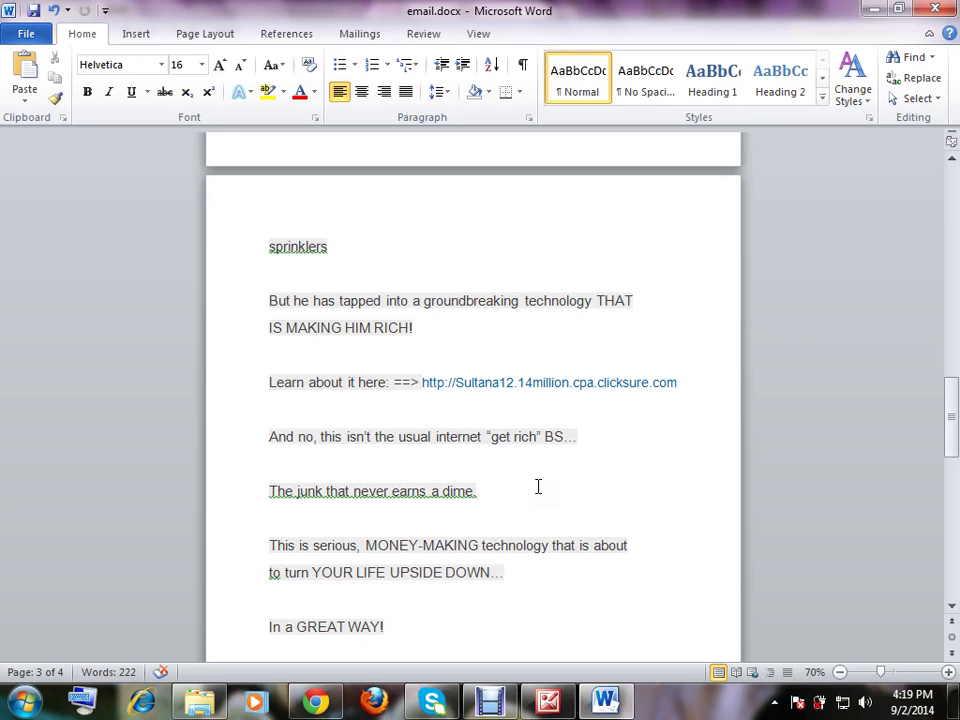
# Look over the eight-step affiliate plan in 8.jpg, then return to the ClickSure page.
pyautogui.click(335, 706)
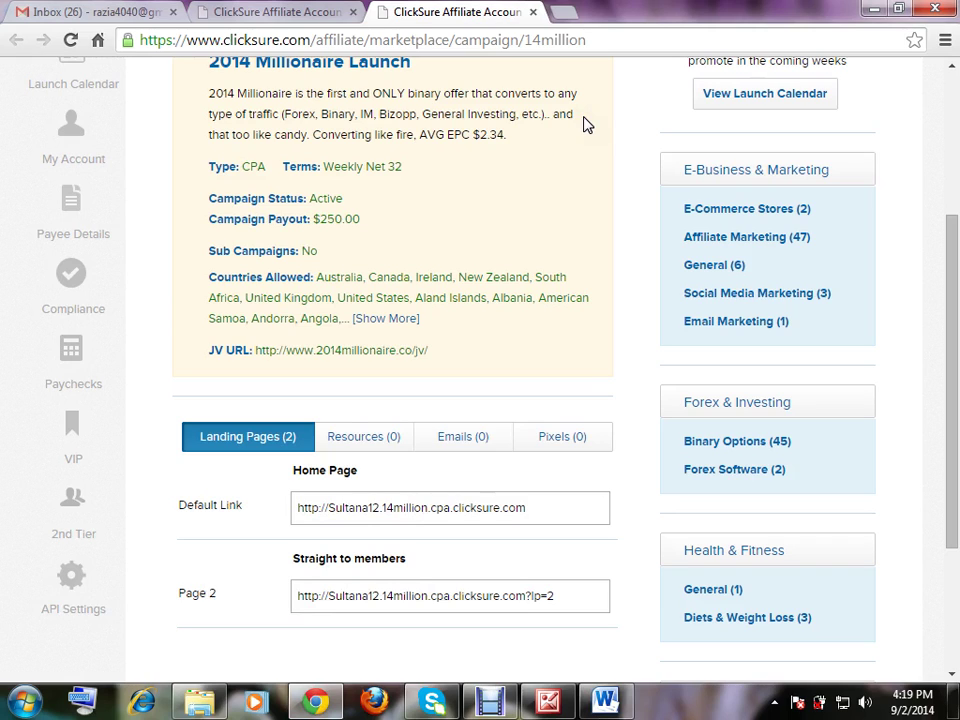
pyautogui.hotkey('alt', 'Tab')
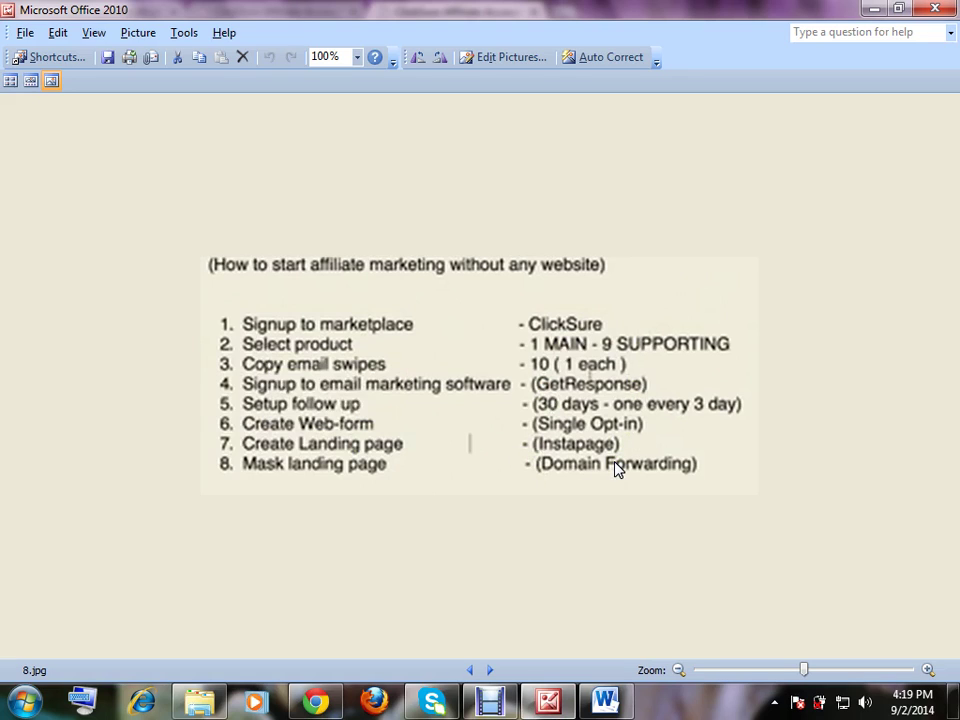
pyautogui.click(316, 702)
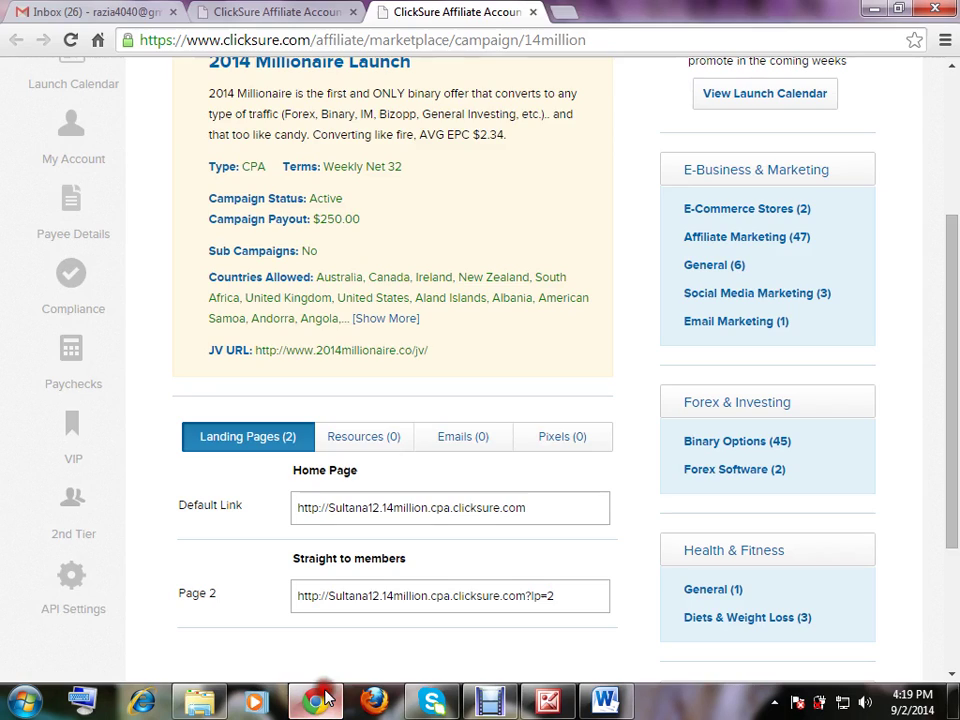
# Open a new Chrome tab and enter getresponse in the address bar.
pyautogui.click(564, 14)
pyautogui.write('getr')
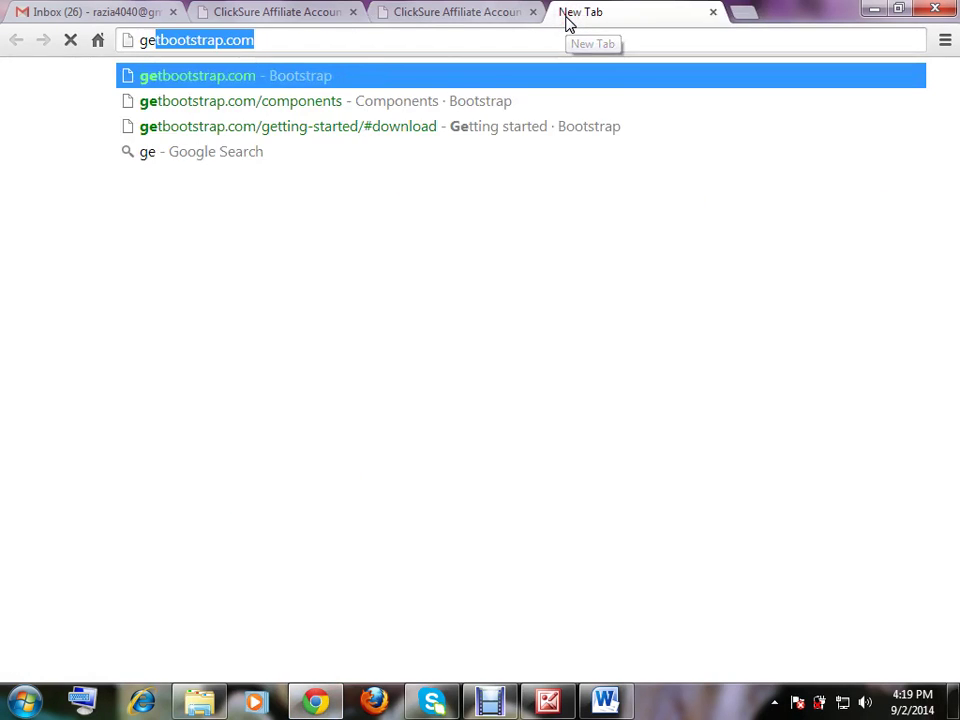
pyautogui.write('es')
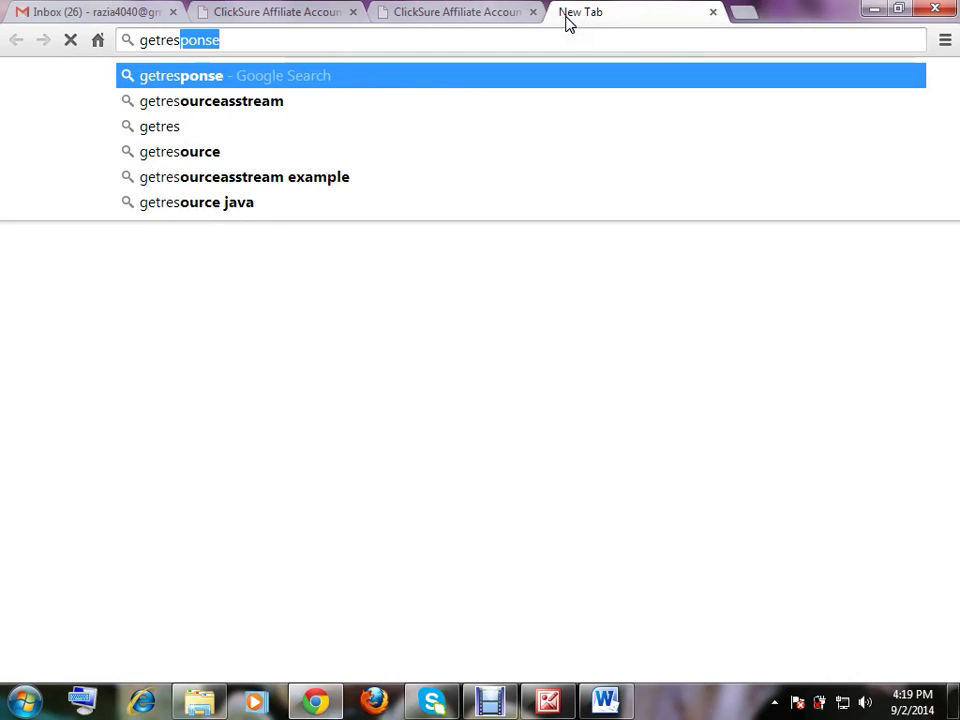
pyautogui.write('ponse.com')
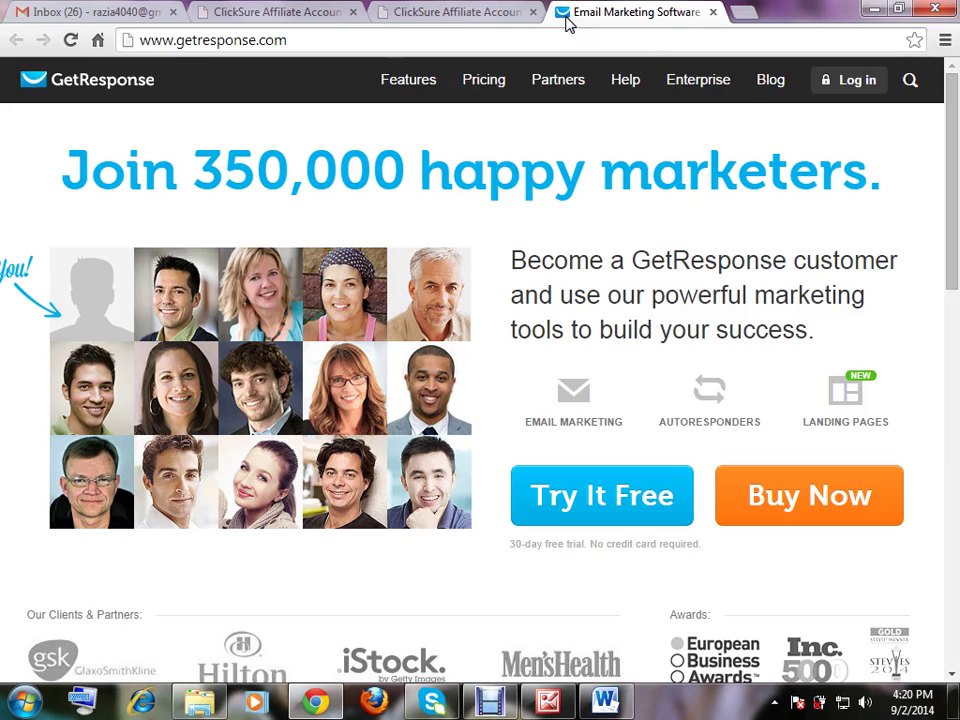
# Scroll the GetResponse homepage and start the free 30-day trial with Try It Free.
pyautogui.moveTo(952, 220)
pyautogui.mouseDown()
pyautogui.moveTo(955, 590)
pyautogui.moveTo(955, 200)
pyautogui.moveTo(955, 210)
pyautogui.mouseUp()
pyautogui.click(604, 221)
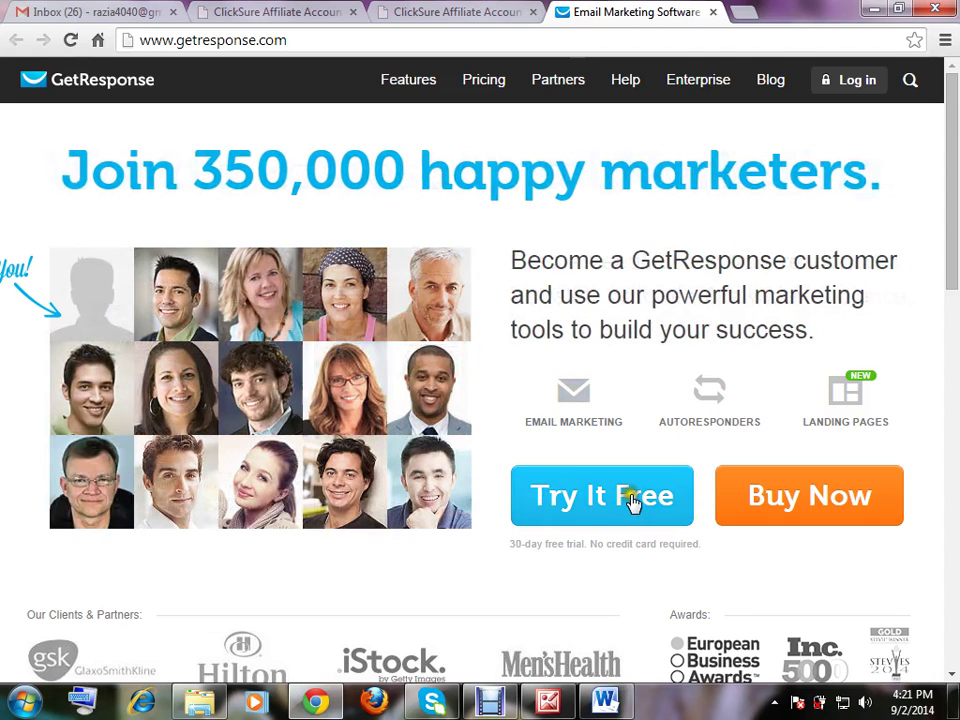
pyautogui.click(641, 500)
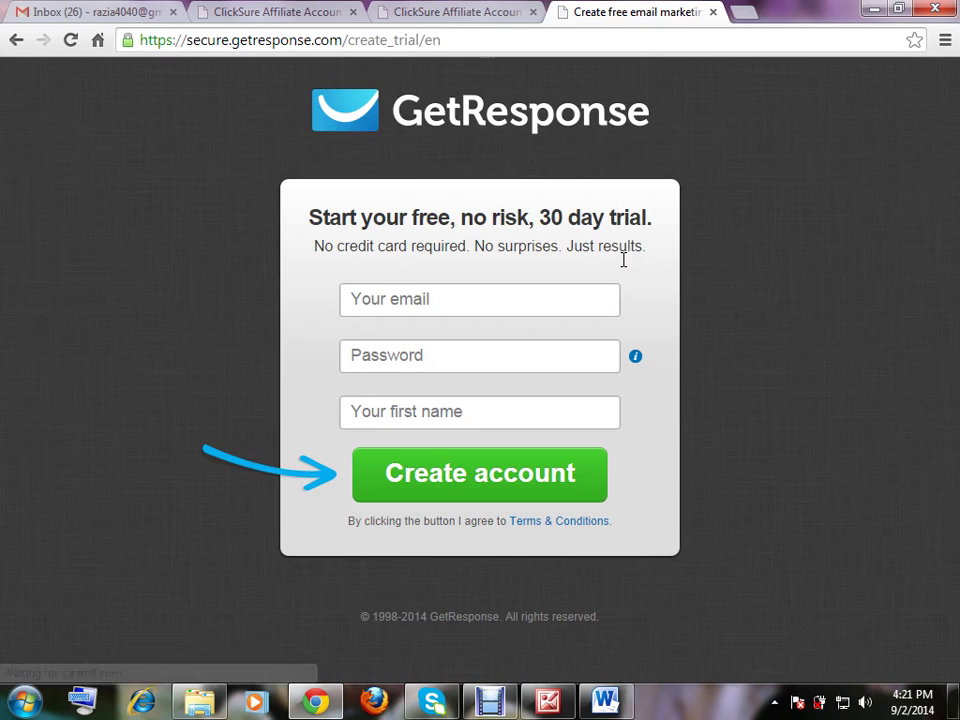
# Enter the sign-up email address and an account password in the trial form.
pyautogui.click(490, 703)
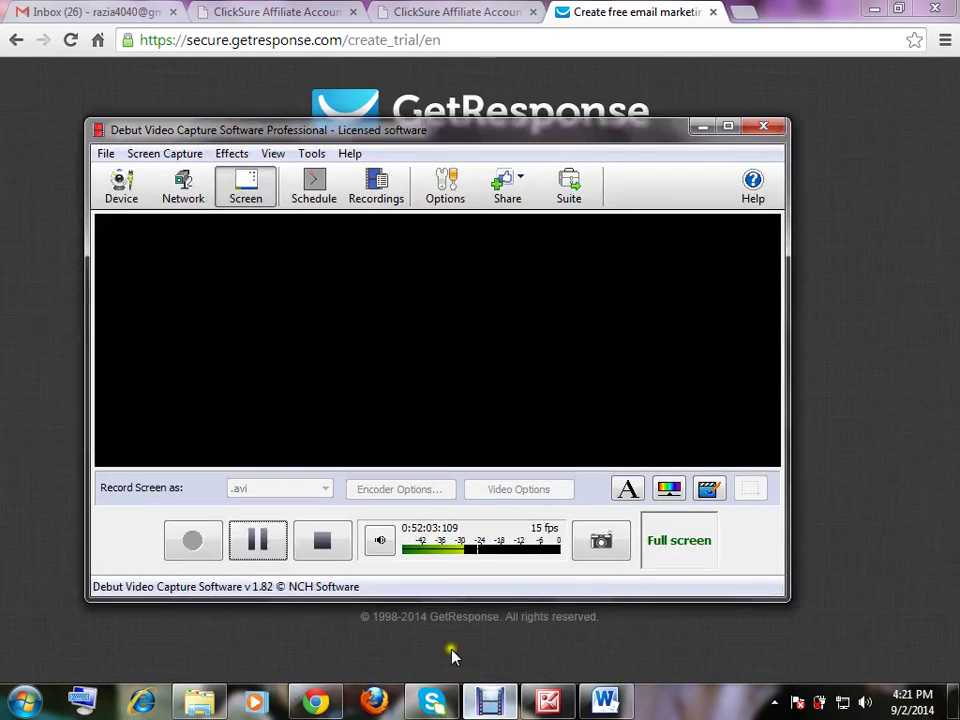
pyautogui.click(197, 543)
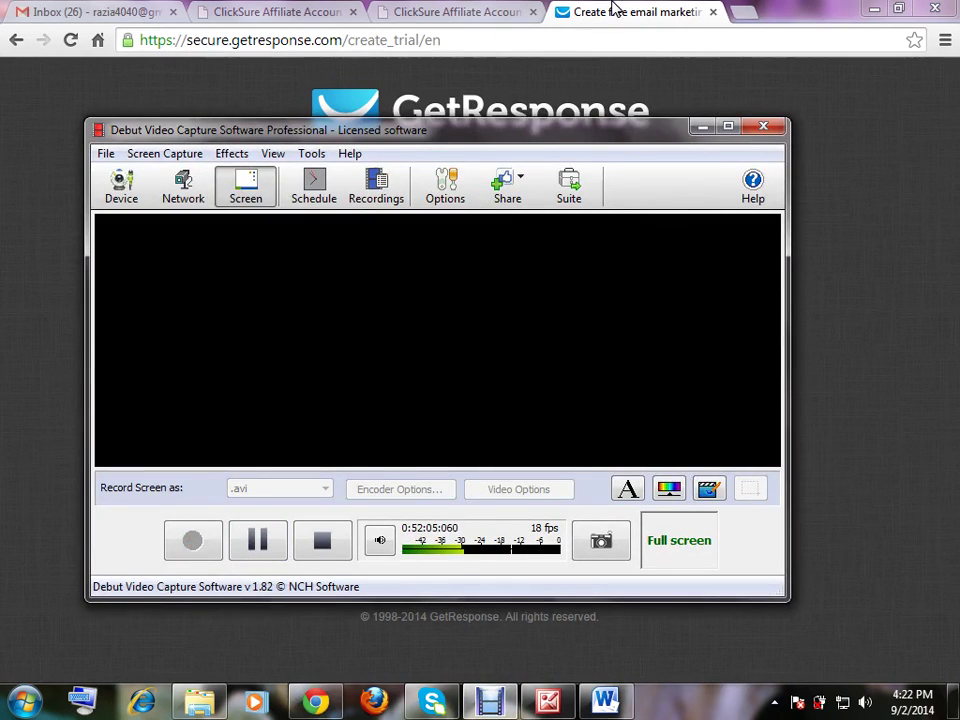
pyautogui.click(609, 10)
pyautogui.click(453, 299)
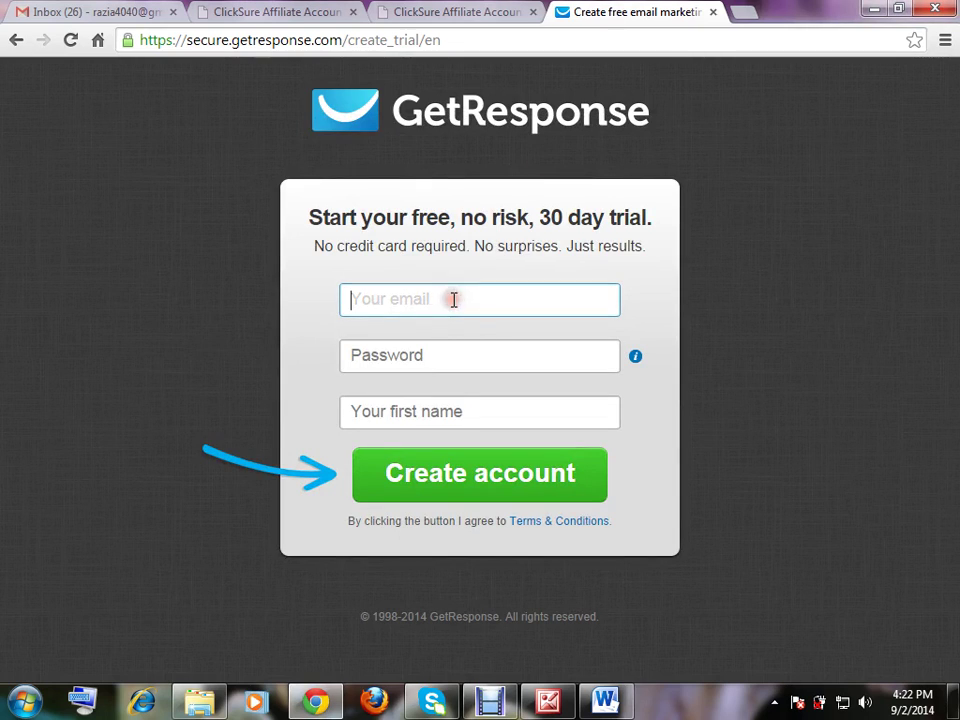
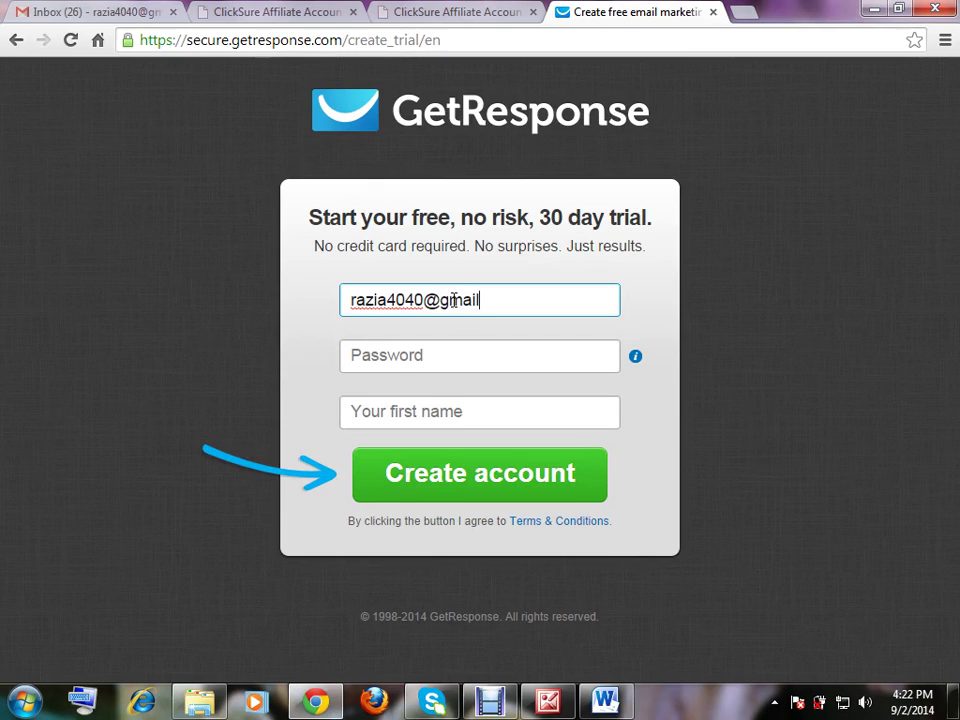
pyautogui.press('Tab')
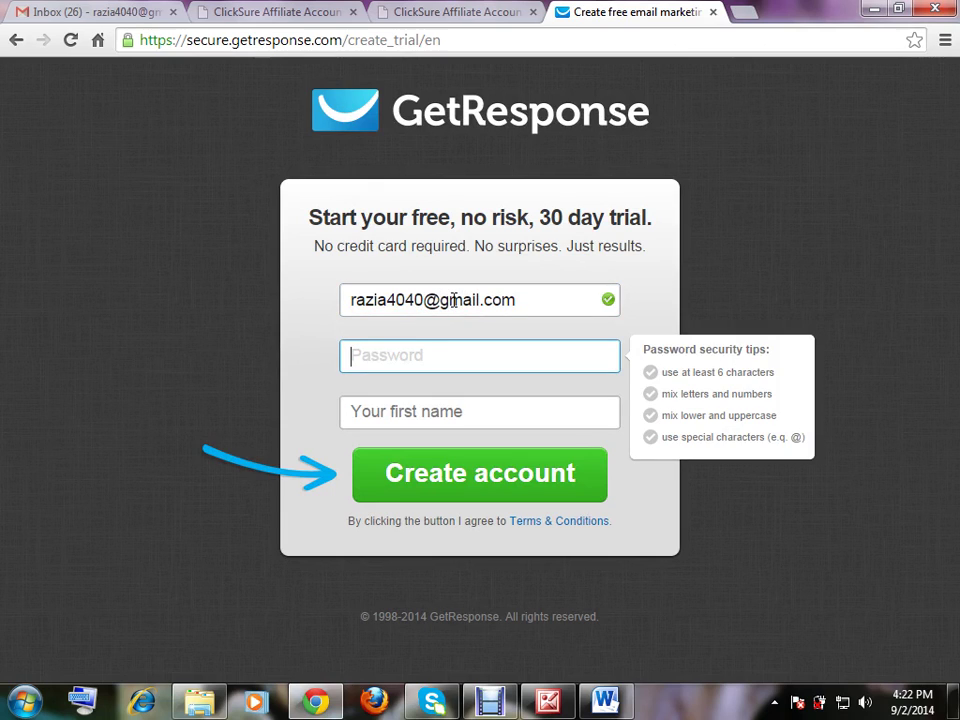
pyautogui.write('•••••••••••')
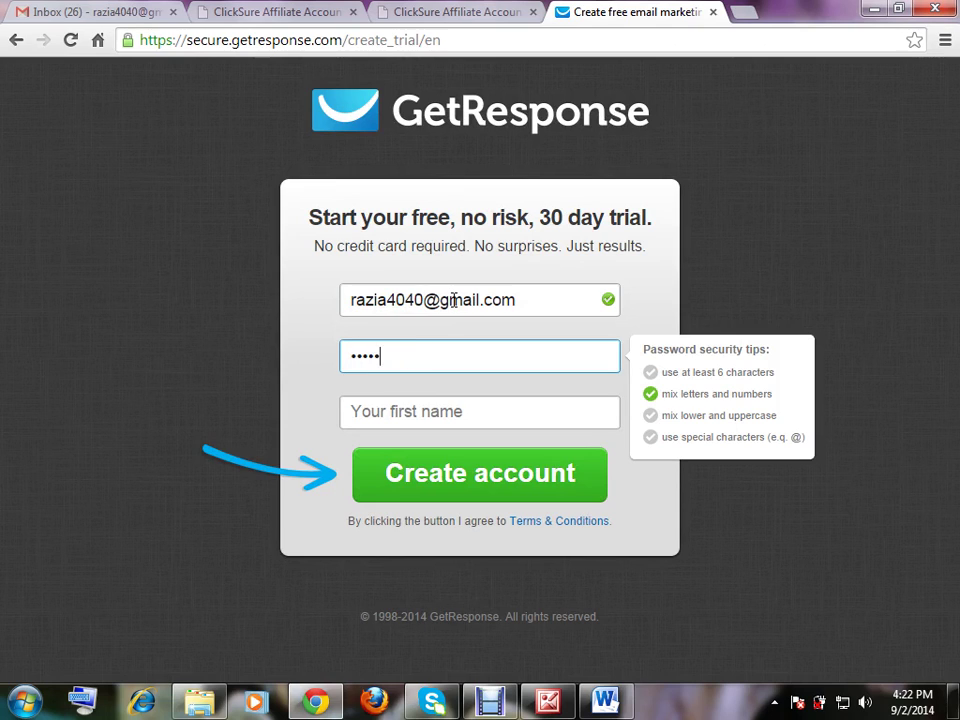
# Enter the first name, replacing a mistyped entry, and submit with Create account.
pyautogui.press('Tab')
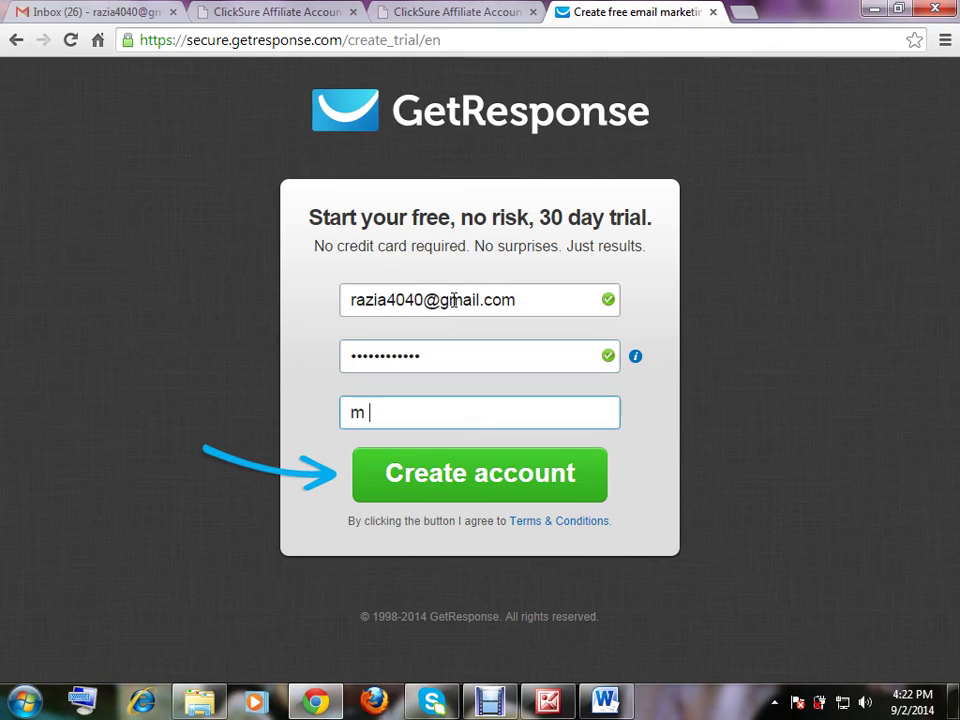
pyautogui.press('BackSpace')
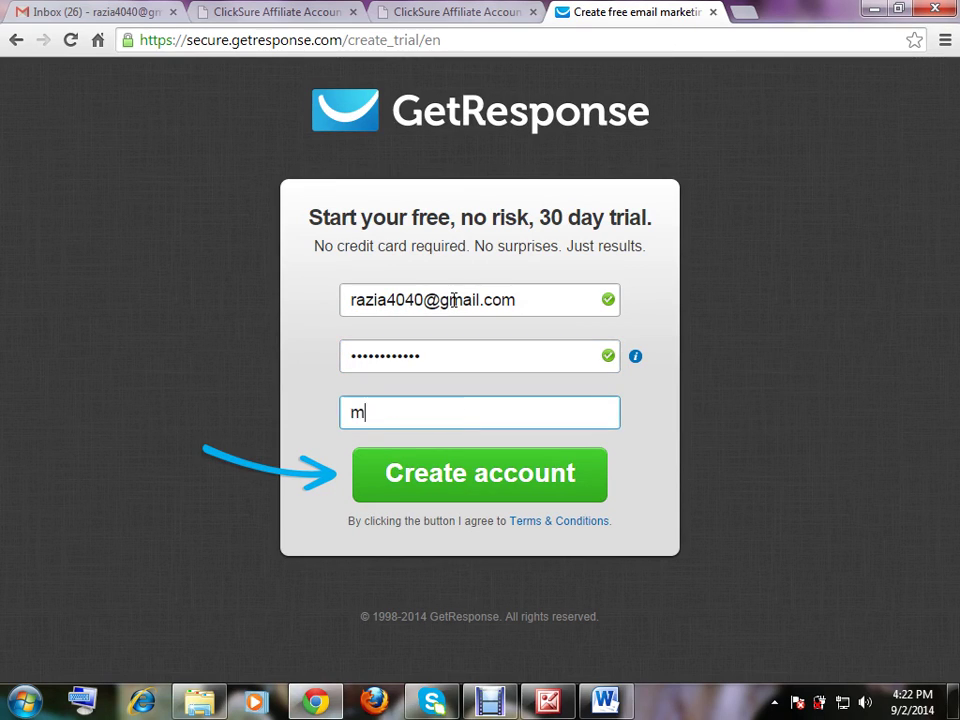
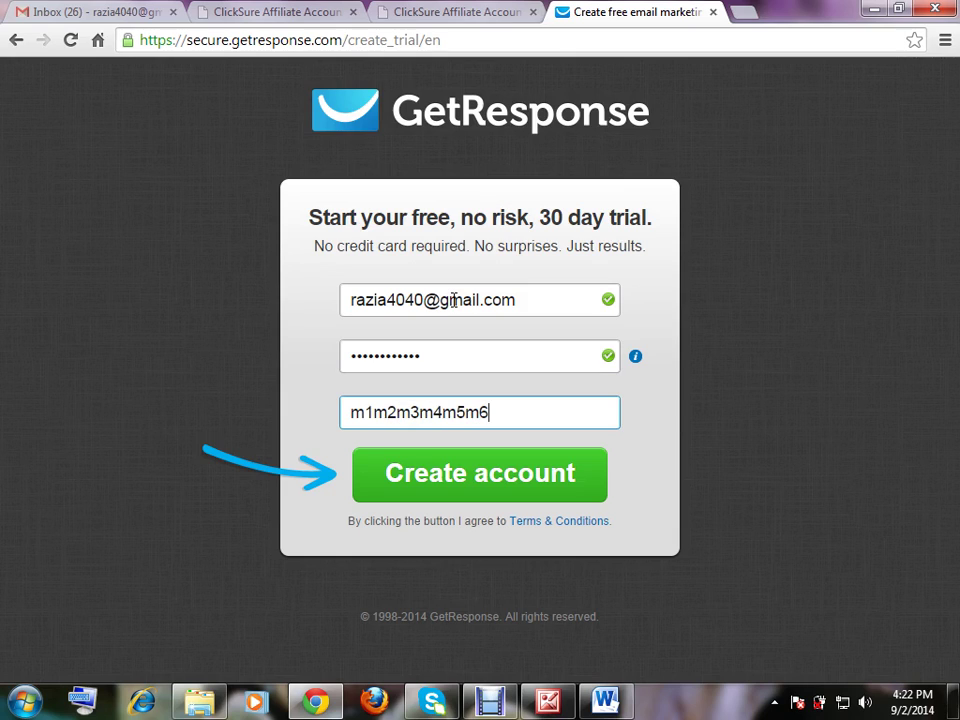
pyautogui.click(537, 416)
pyautogui.moveTo(537, 416); pyautogui.dragTo(321, 376)
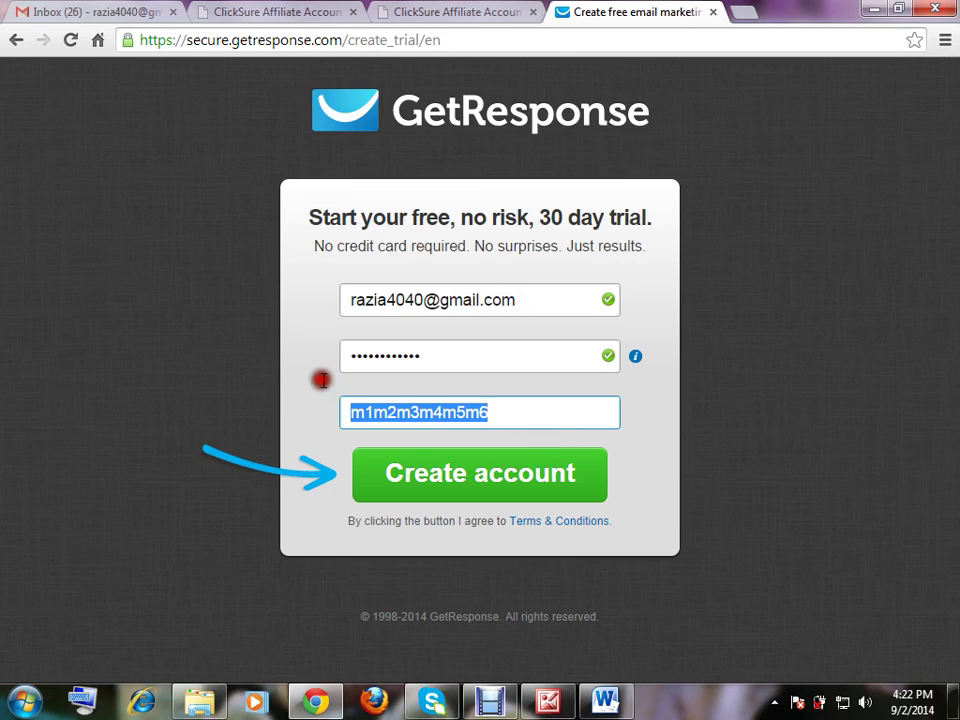
pyautogui.press('BackSpace')
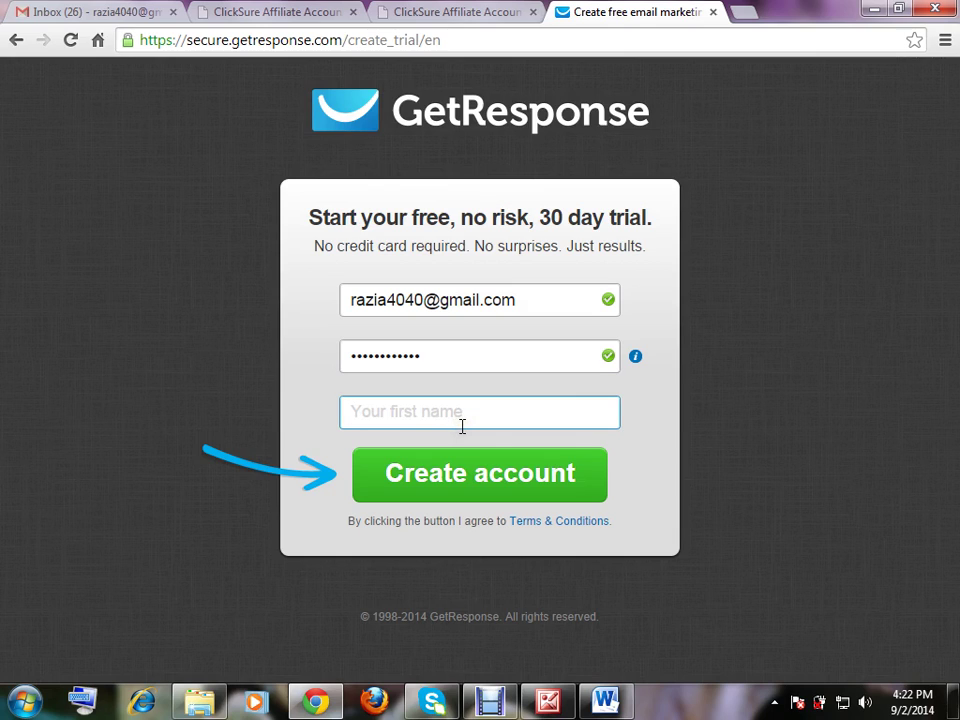
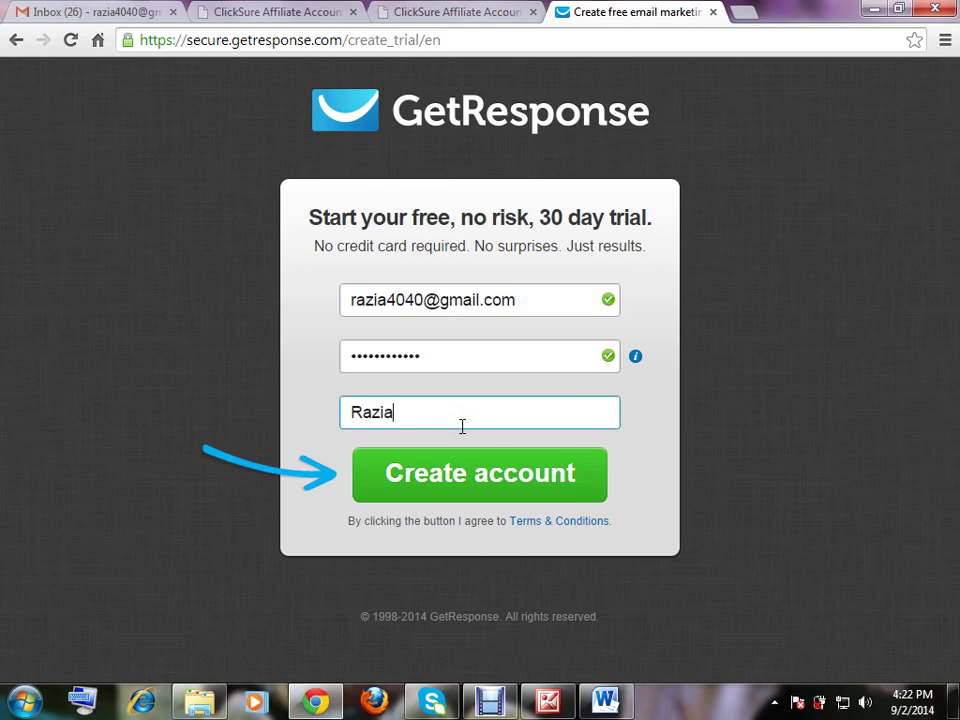
pyautogui.click(488, 494)
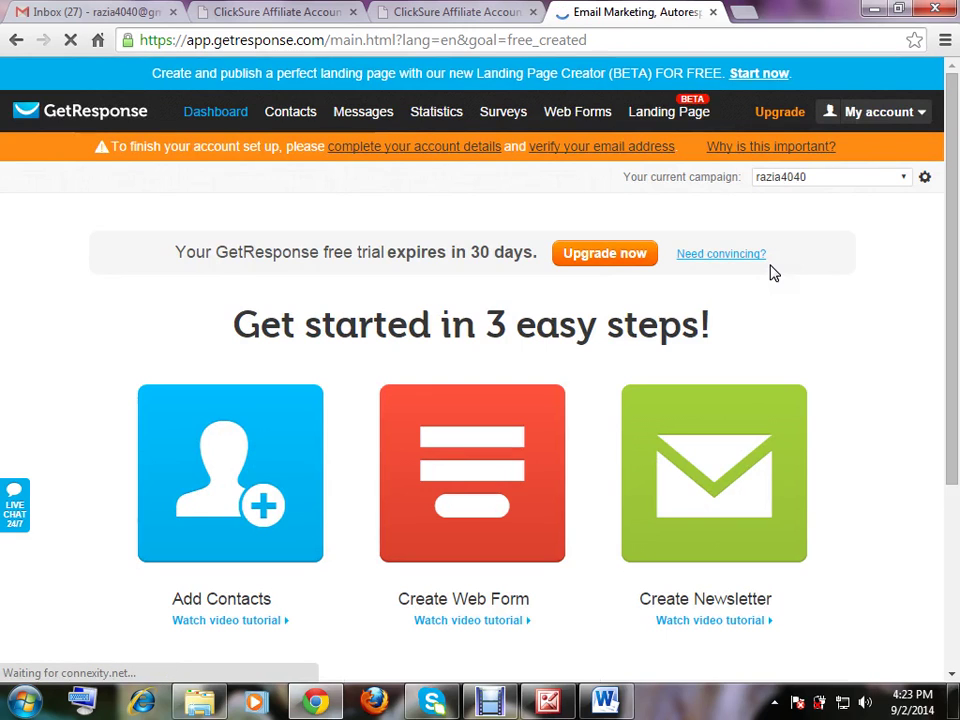
# Put the screen recorder away and start a new newsletter from the dashboard.
pyautogui.click(500, 705)
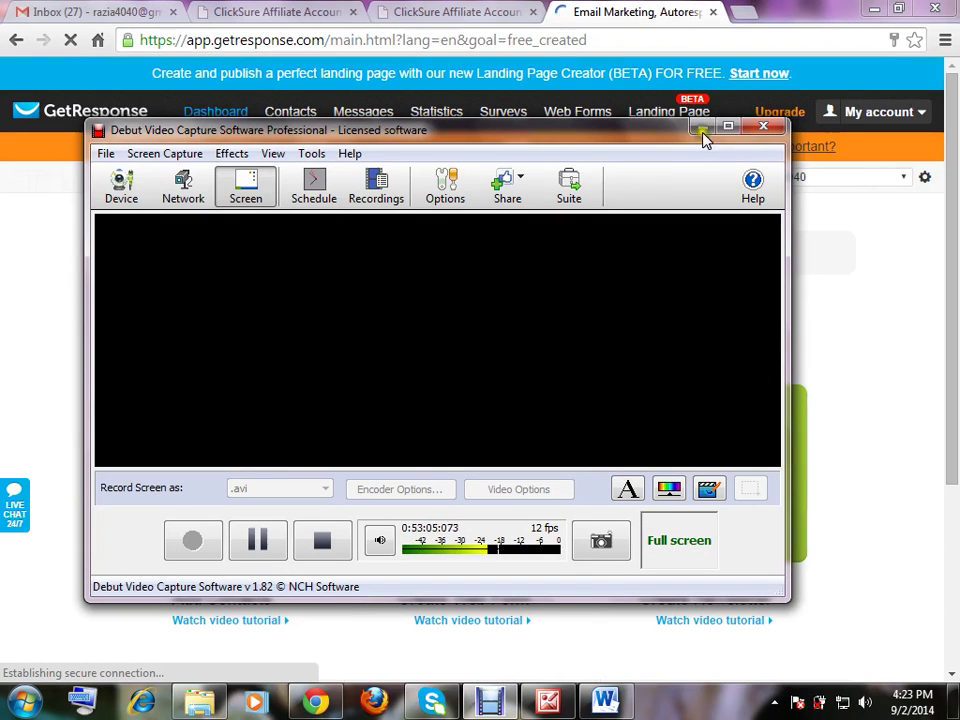
pyautogui.click(702, 127)
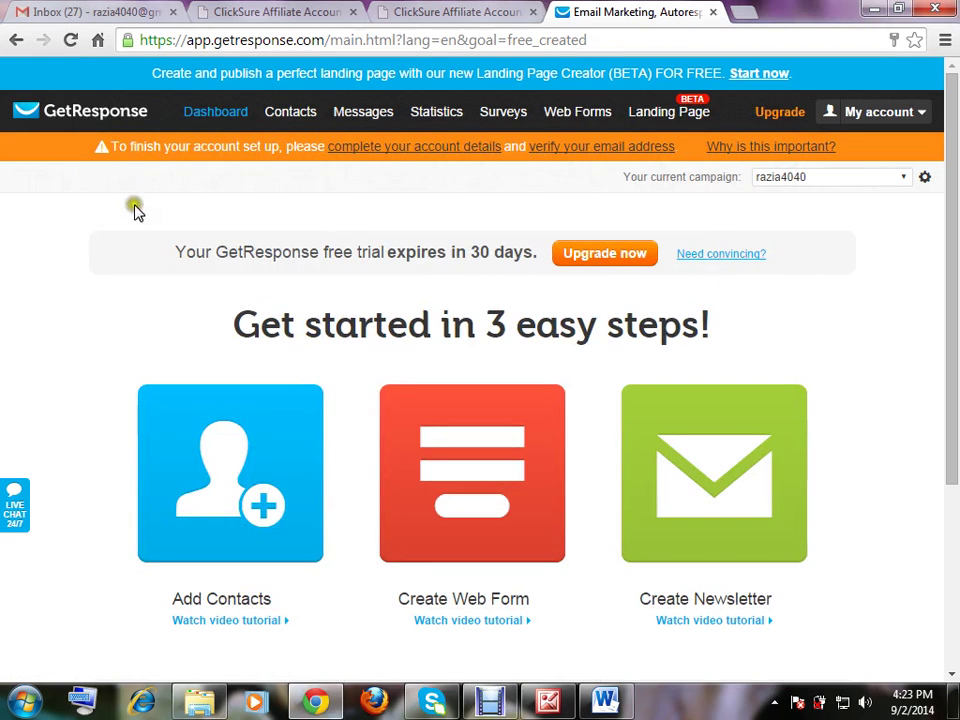
pyautogui.click(192, 185)
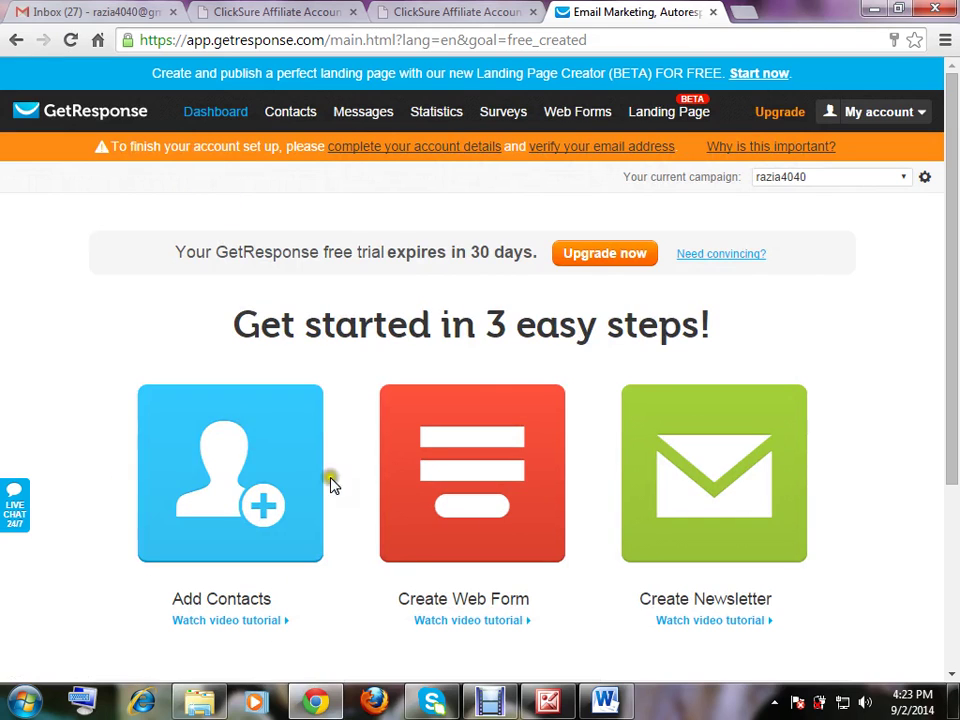
pyautogui.click(690, 541)
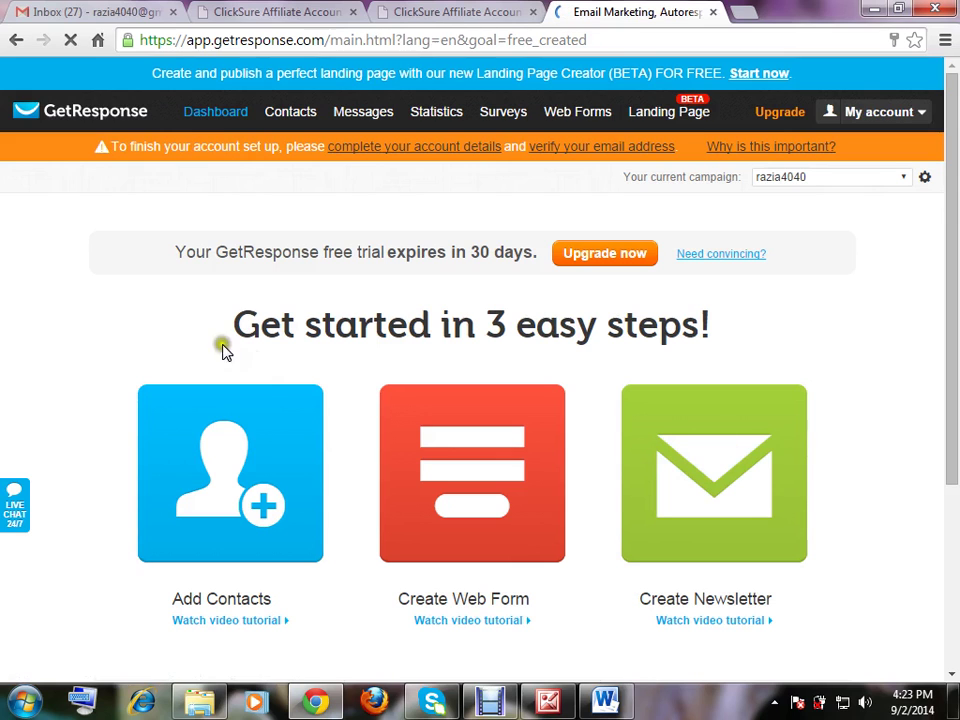
# Open the 'complete your account details' form from the orange setup banner.
pyautogui.scroll(-3, 955, 410)
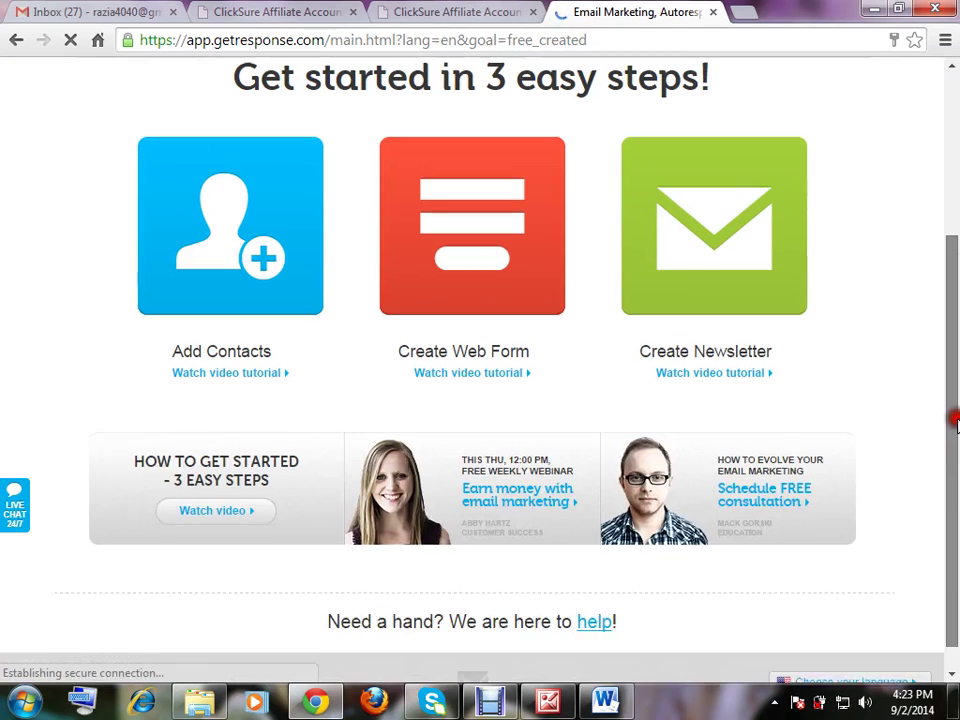
pyautogui.scroll(3, 954, 377)
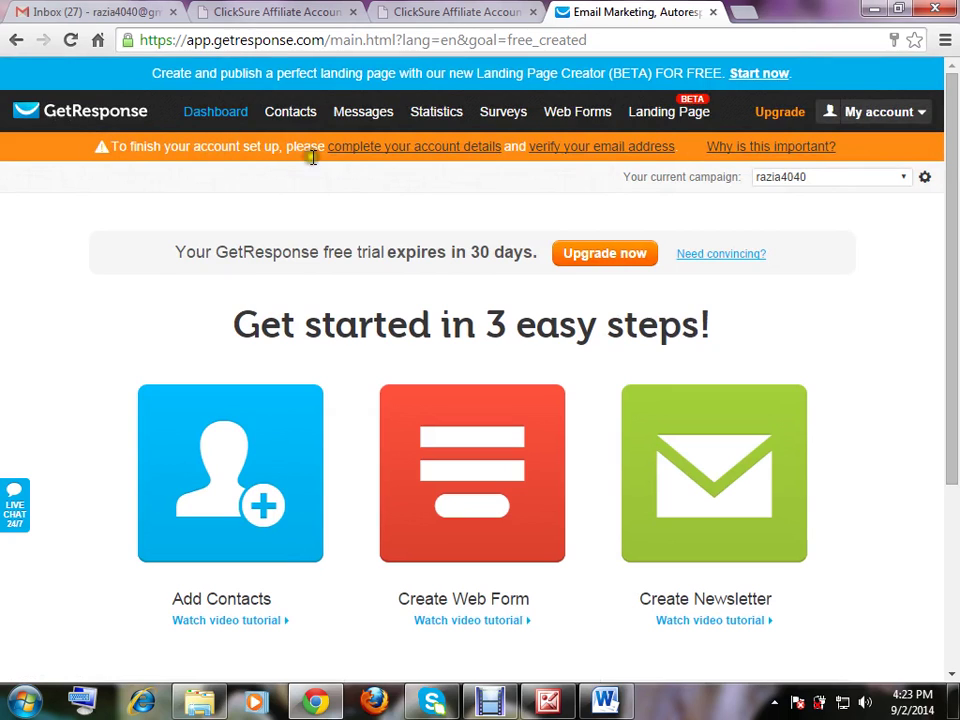
pyautogui.click(380, 155)
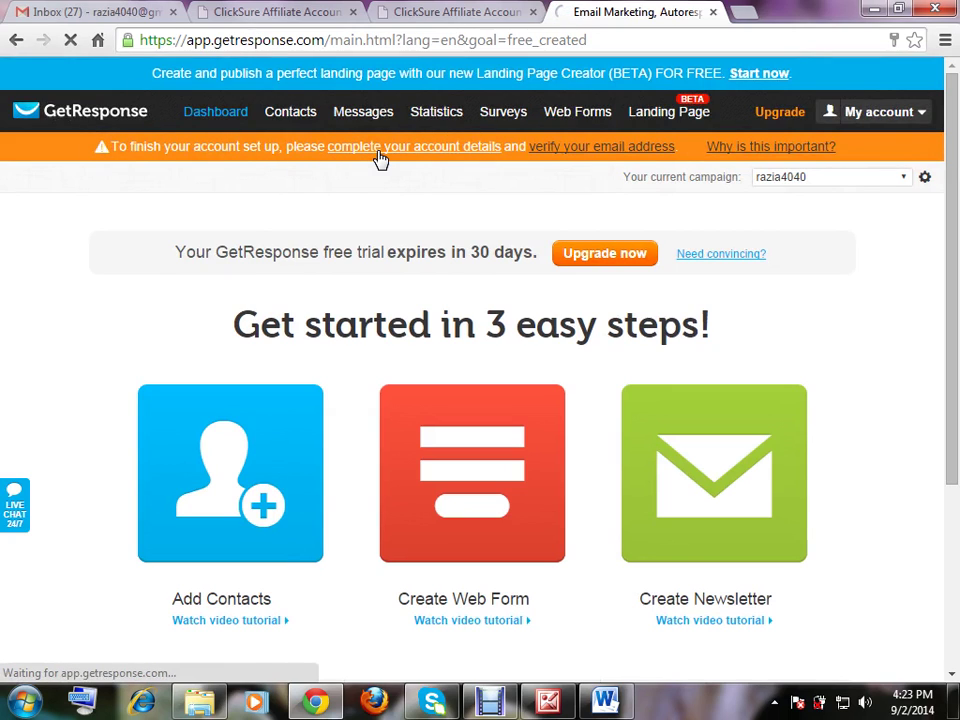
pyautogui.click(598, 149)
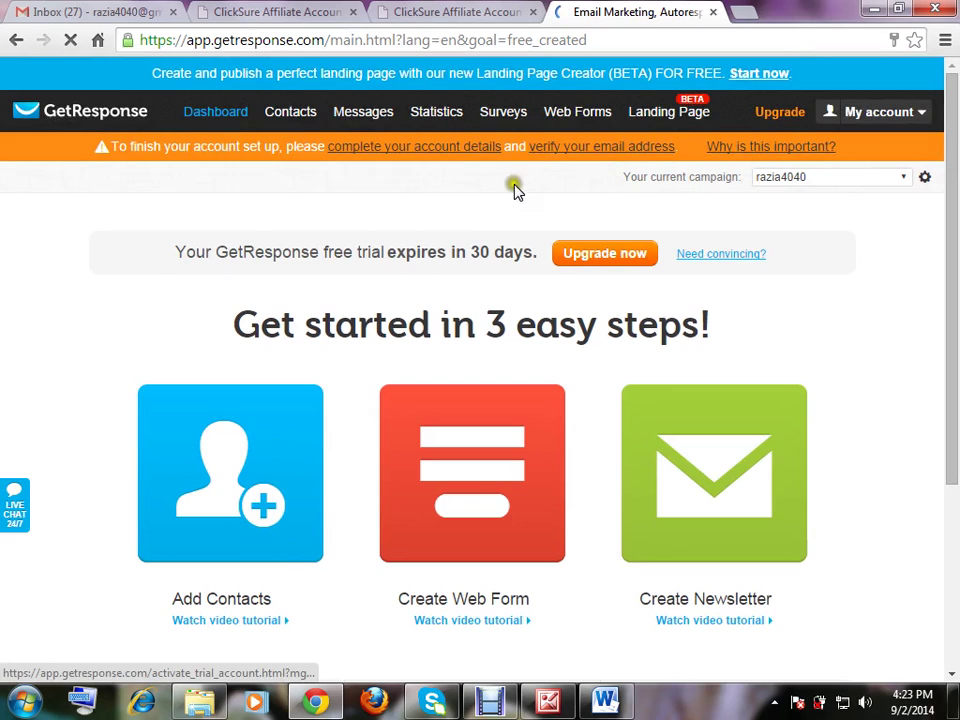
pyautogui.click(421, 157)
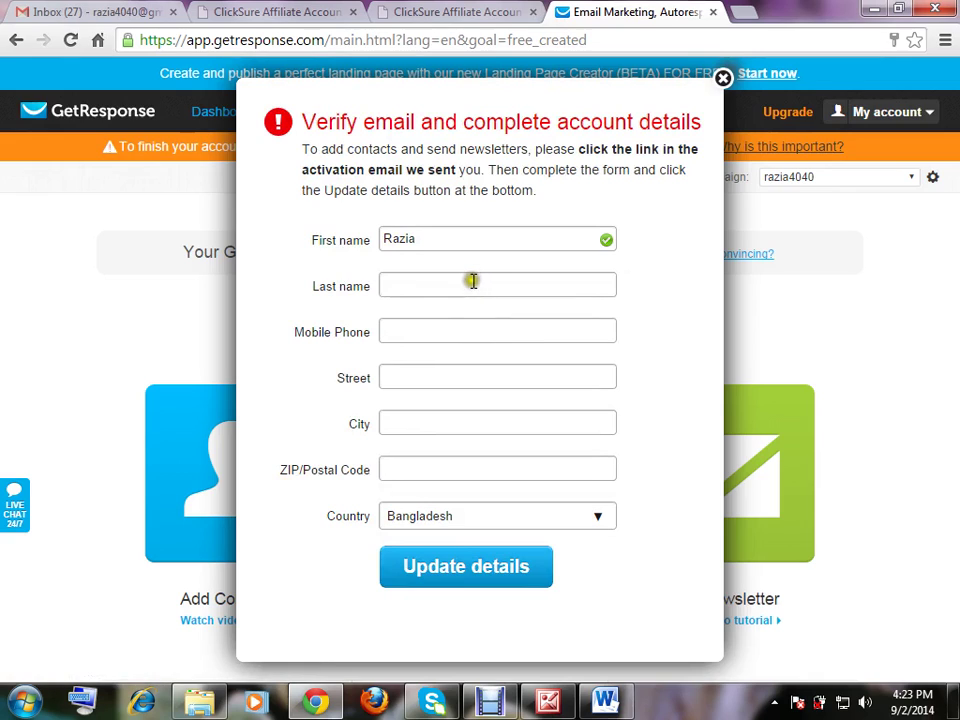
# Enter the last name and mobile phone number, correcting a mistyped digit.
pyautogui.click(472, 282)
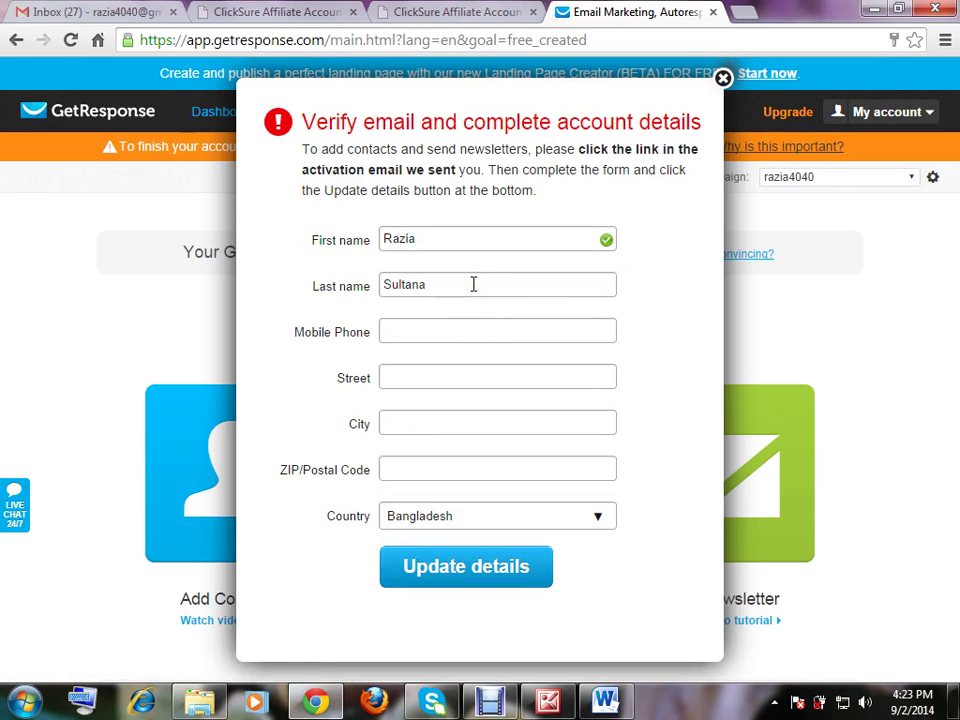
pyautogui.press('Tab')
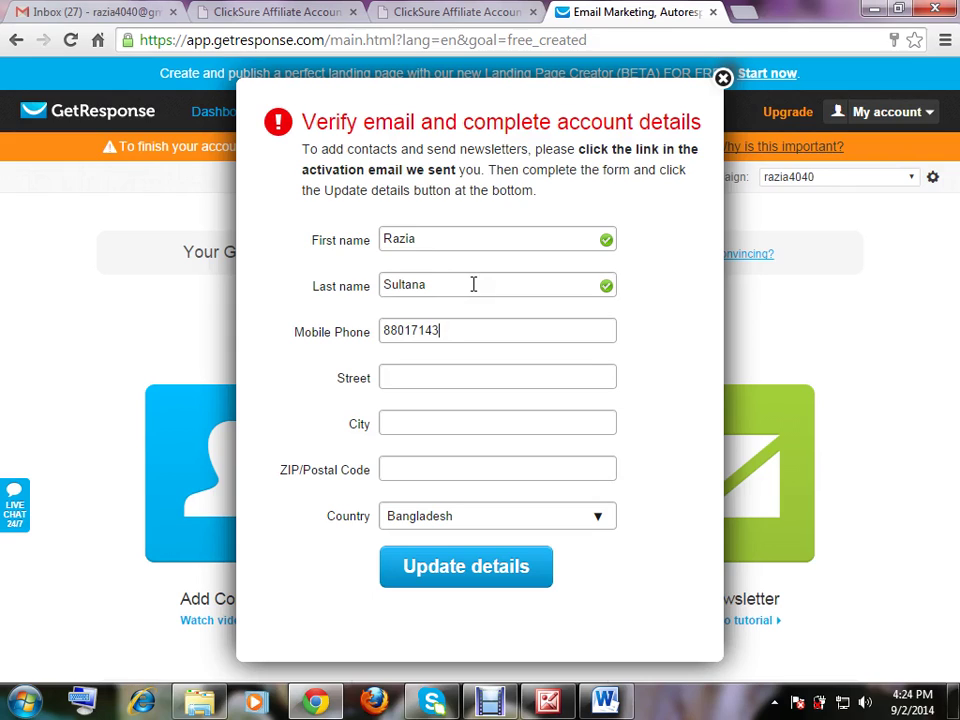
# Set the Country dropdown to United States.
pyautogui.click(463, 516)
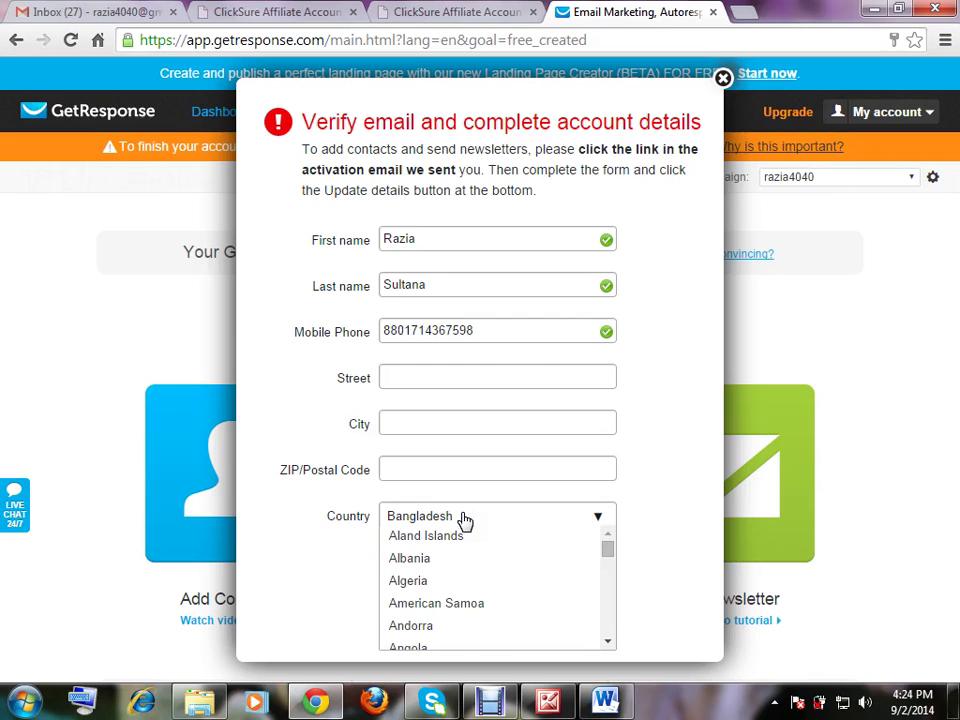
pyautogui.press('u')
pyautogui.press('s')
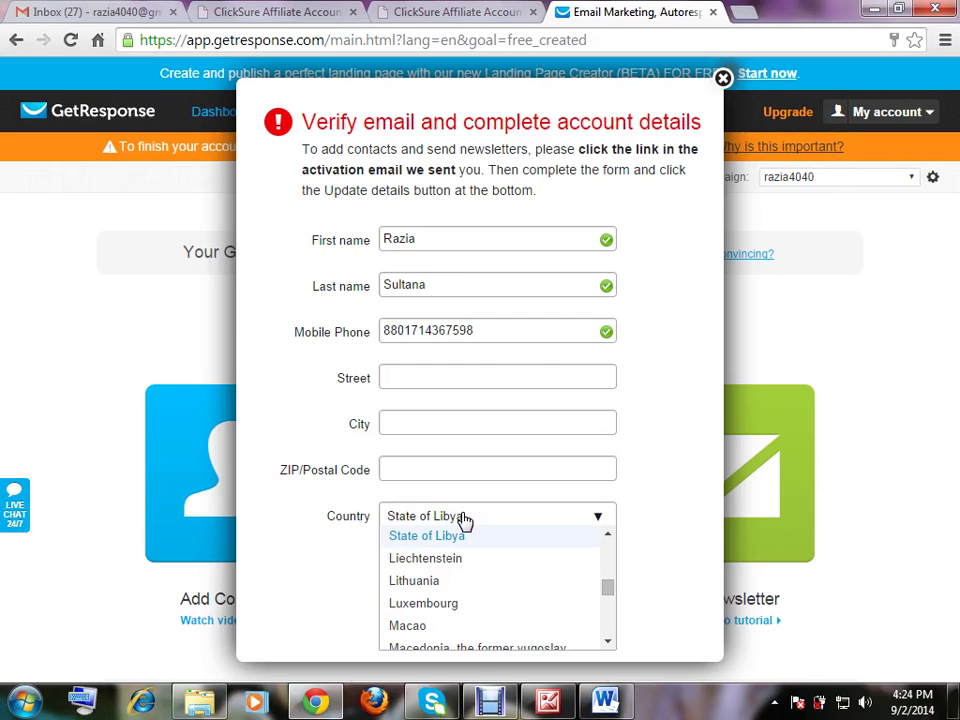
pyautogui.press('u')
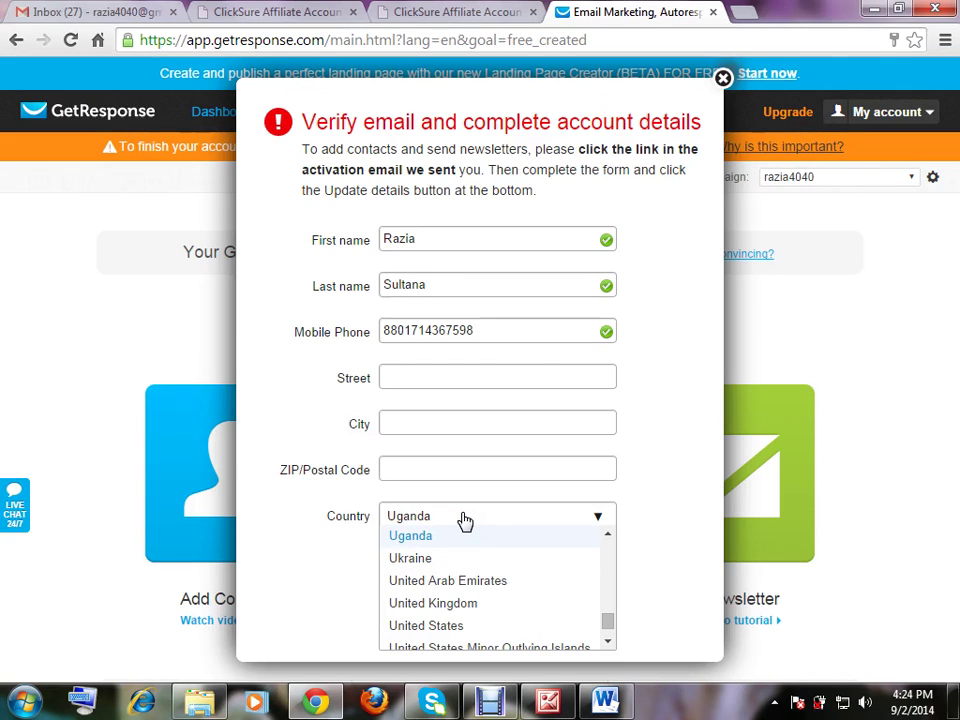
pyautogui.click(497, 627)
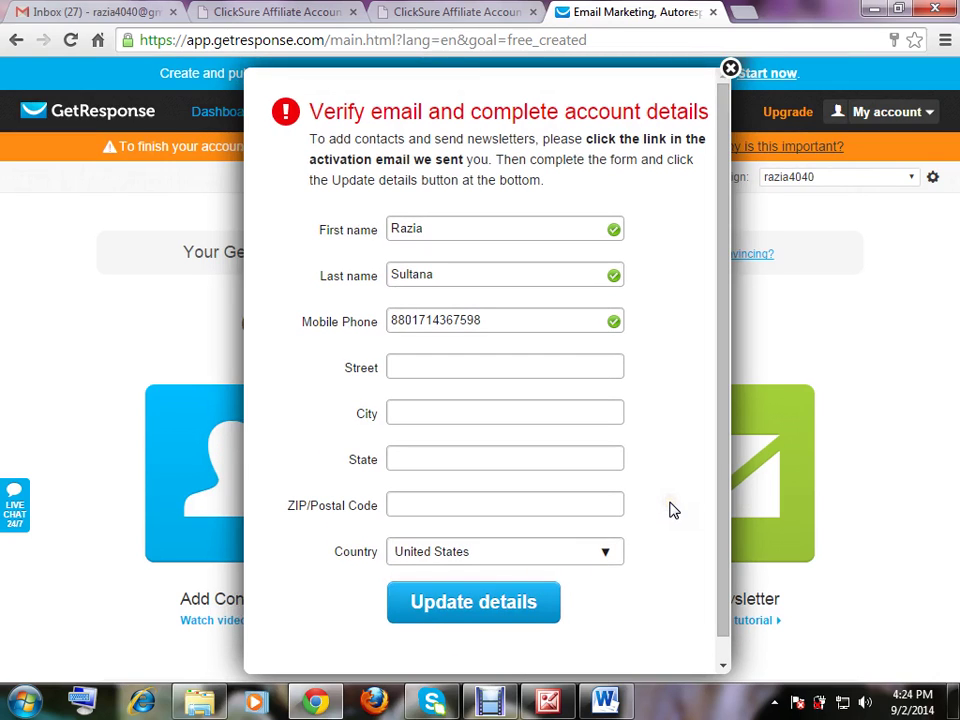
pyautogui.click(672, 510)
# Fill in the street and city fields, fixing the city's capitalisation.
pyautogui.click(465, 366)
pyautogui.write('Newyork')
pyautogui.click(415, 365)
pyautogui.click(423, 412)
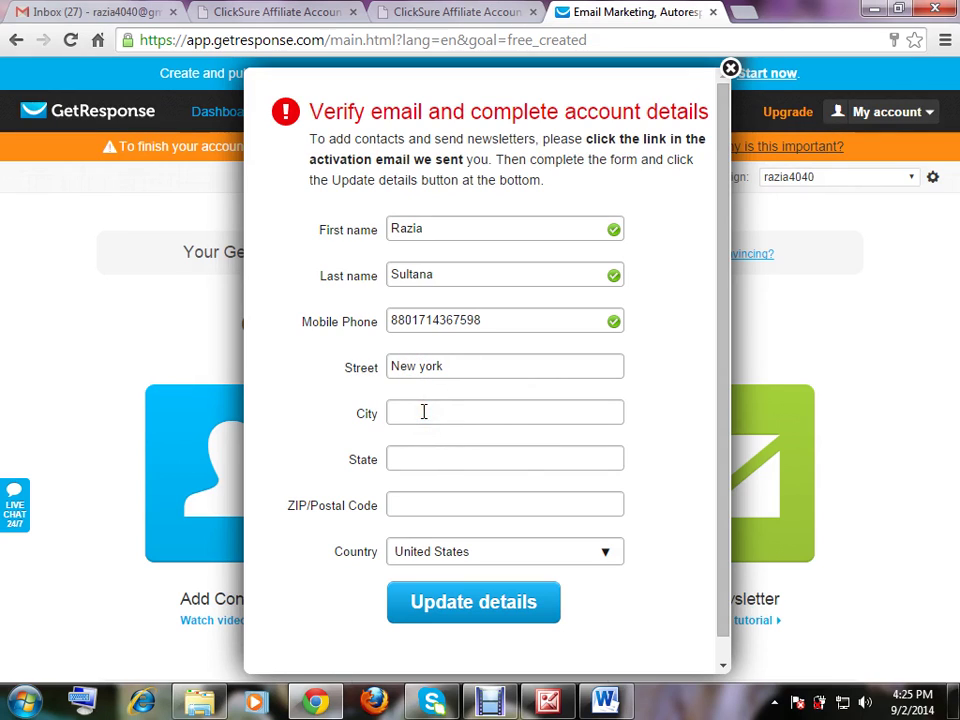
pyautogui.write('New')
pyautogui.click(424, 412)
pyautogui.write('york')
pyautogui.click(424, 412)
pyautogui.press('BackSpace')
pyautogui.write('York')
# Enter the state and postal code, then submit with Update details.
pyautogui.click(438, 456)
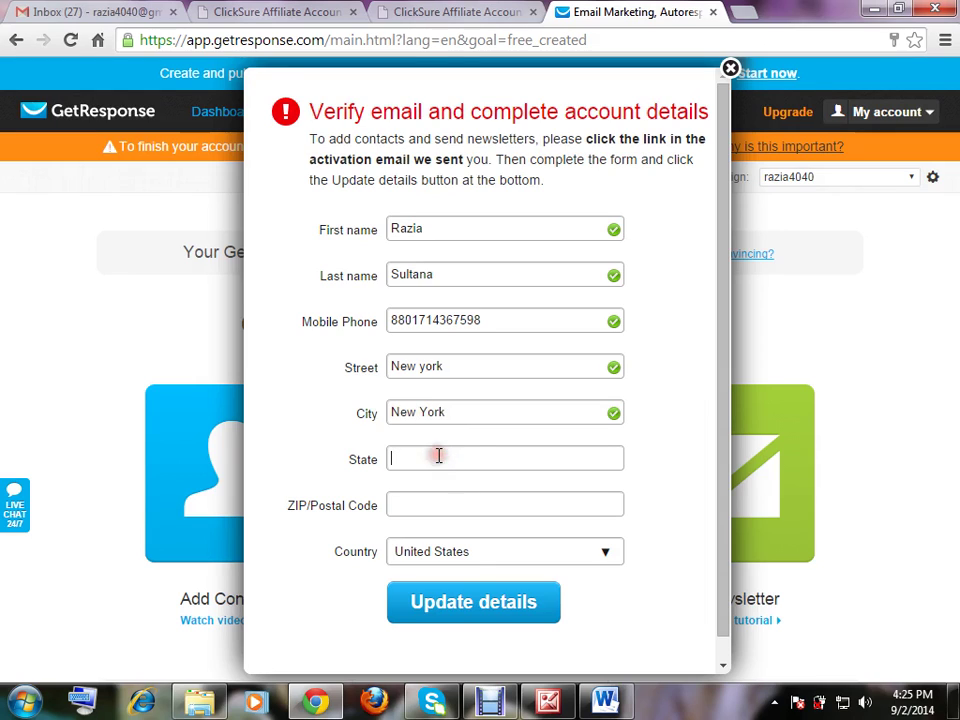
pyautogui.write('New York')
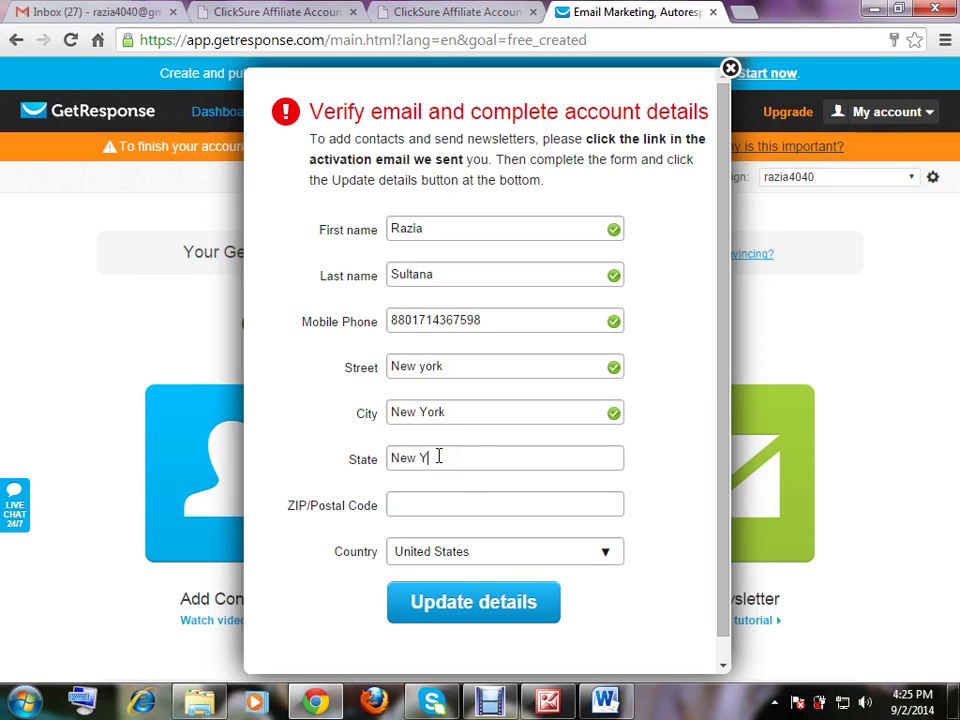
pyautogui.click(449, 507)
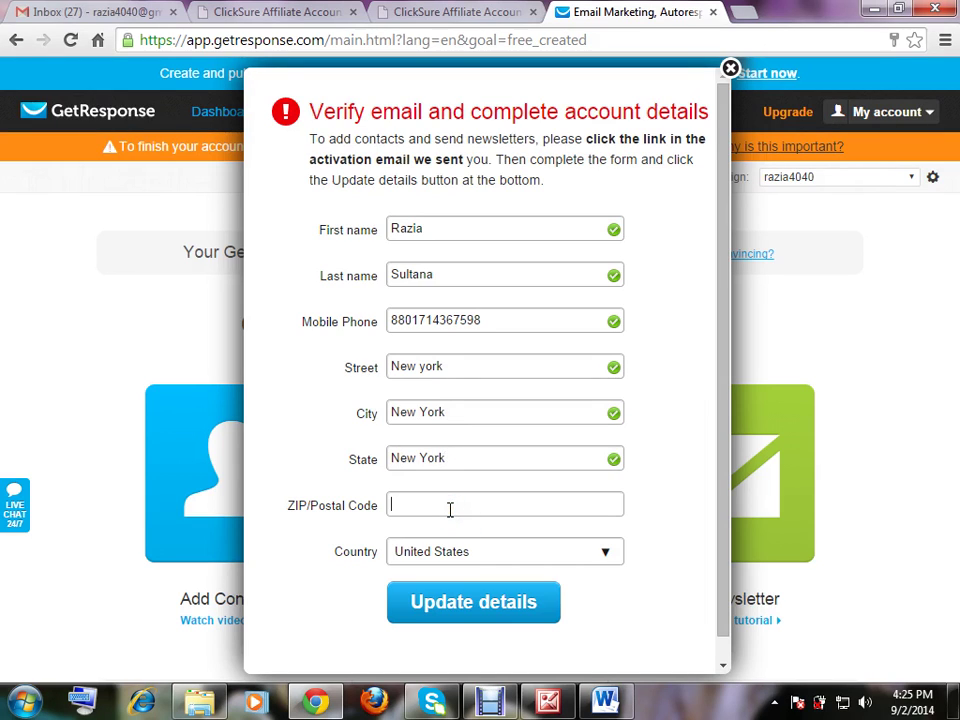
pyautogui.write('565656')
pyautogui.press('BackSpace')
pyautogui.click(443, 606)
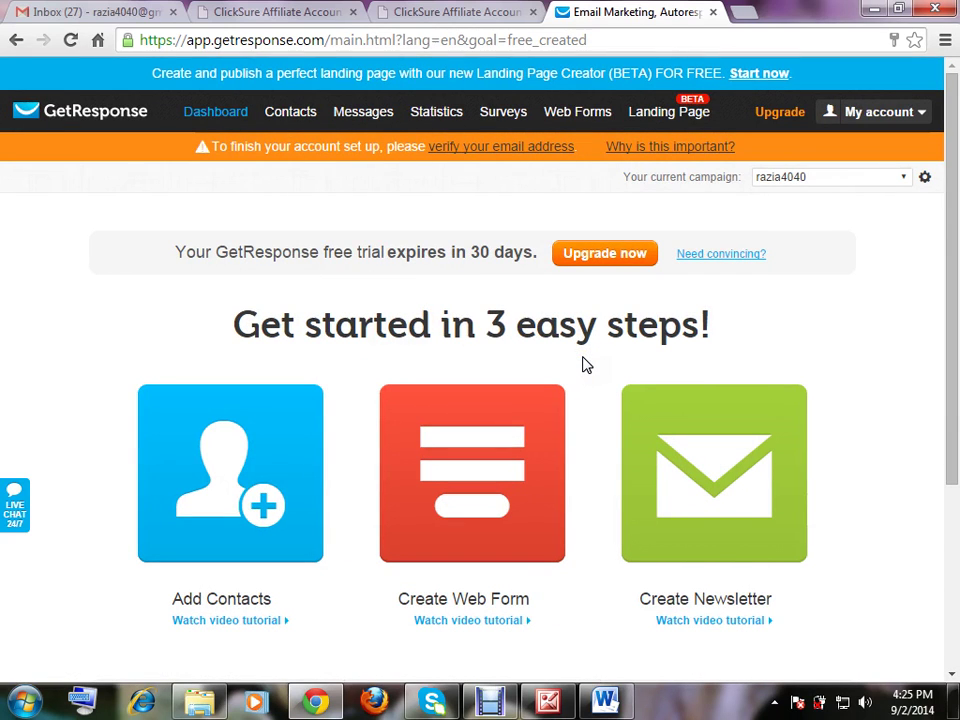
# Check the email-verification prompt, dismiss it, and switch to the Gmail inbox tab.
pyautogui.click(495, 158)
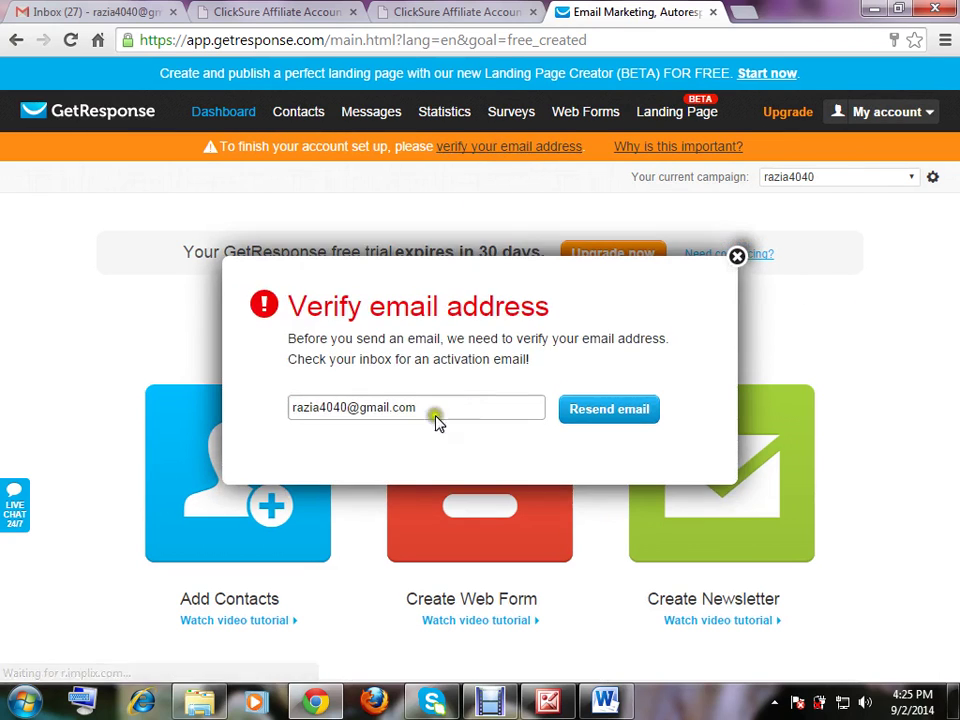
pyautogui.click(736, 257)
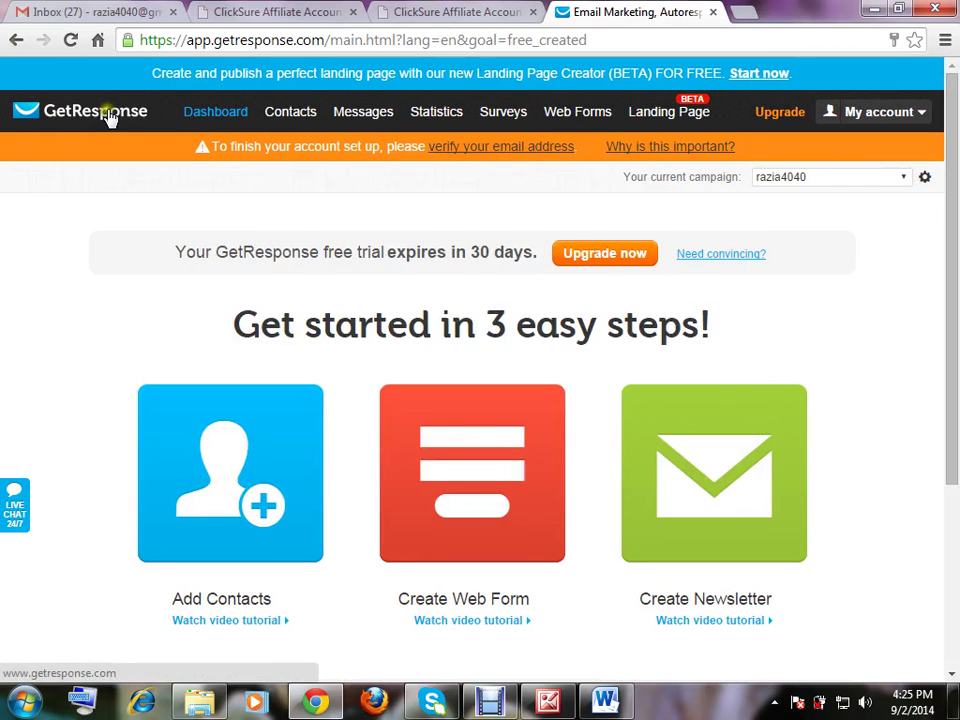
pyautogui.click(100, 10)
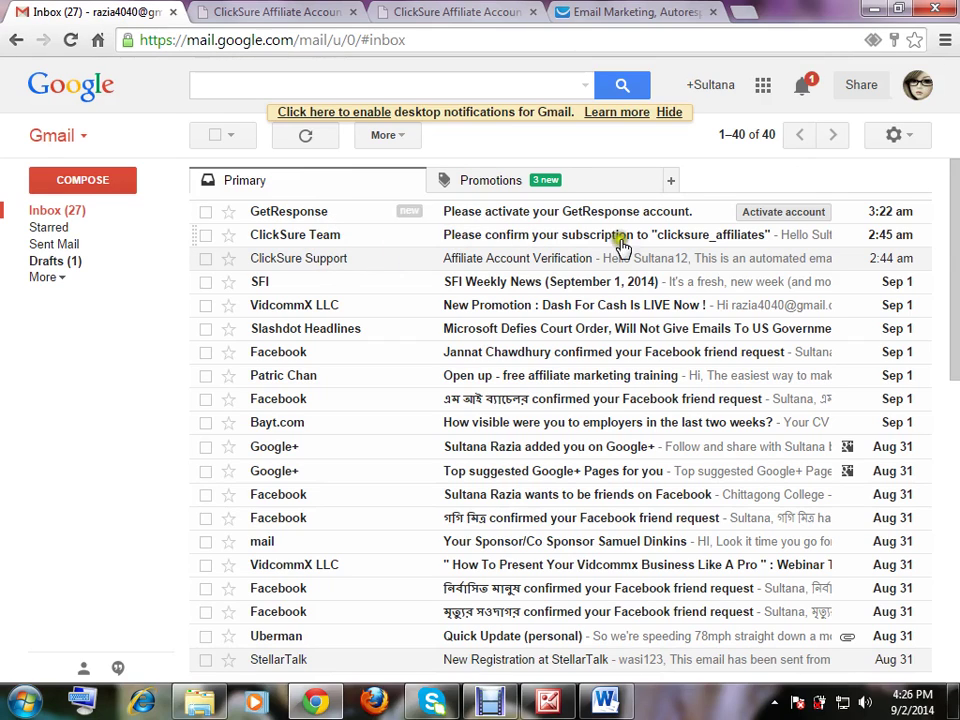
# Open the activation email, follow Activate Your Account, and close the old dashboard tab.
pyautogui.click(480, 215)
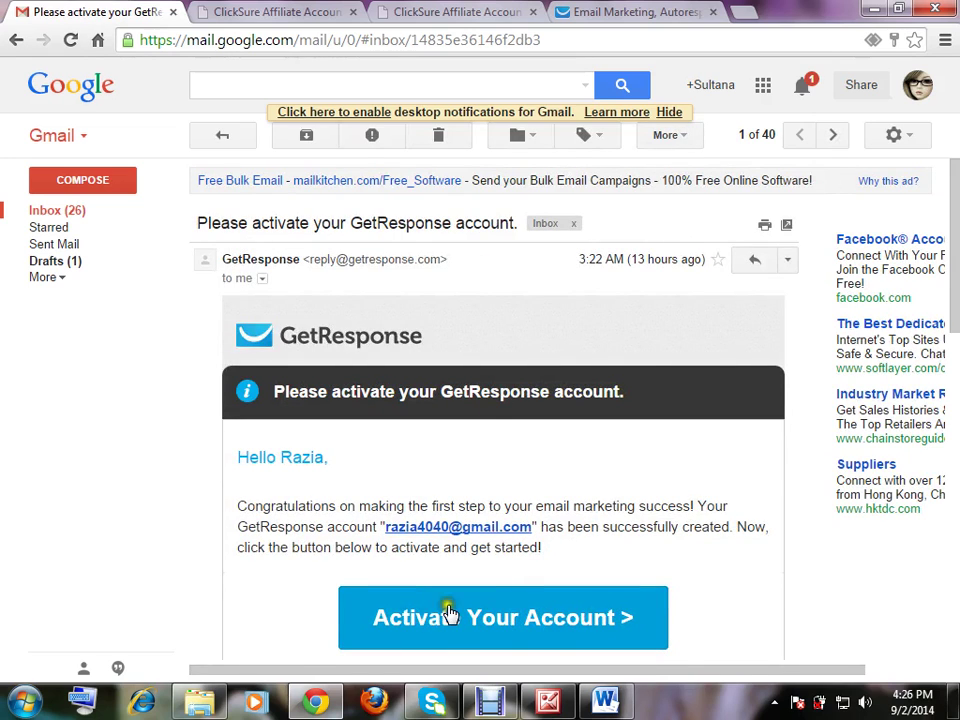
pyautogui.click(508, 628)
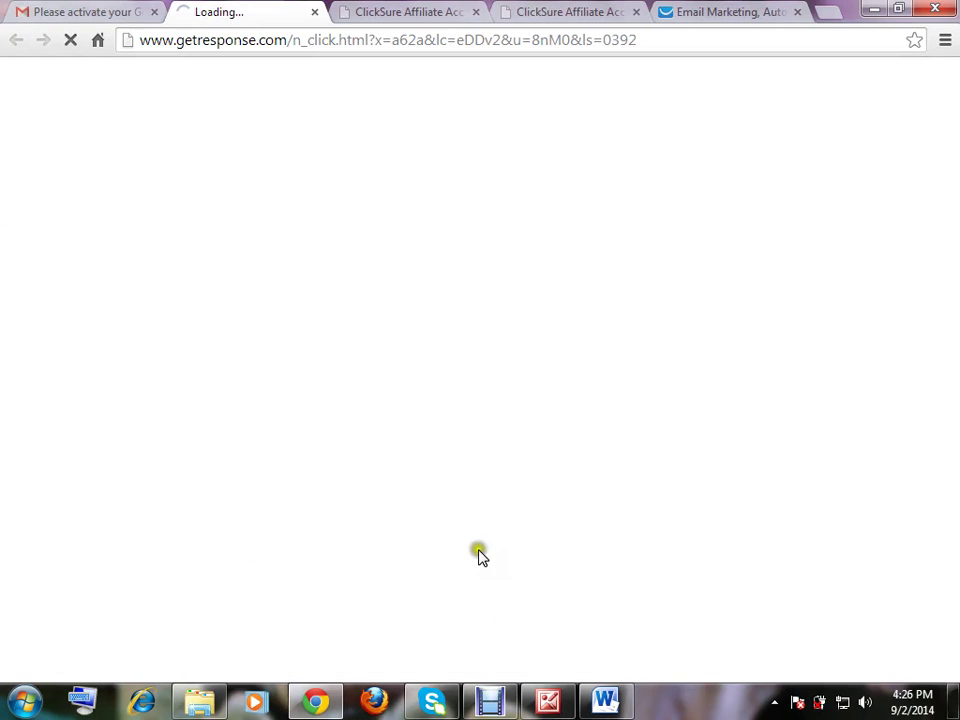
pyautogui.click(538, 14)
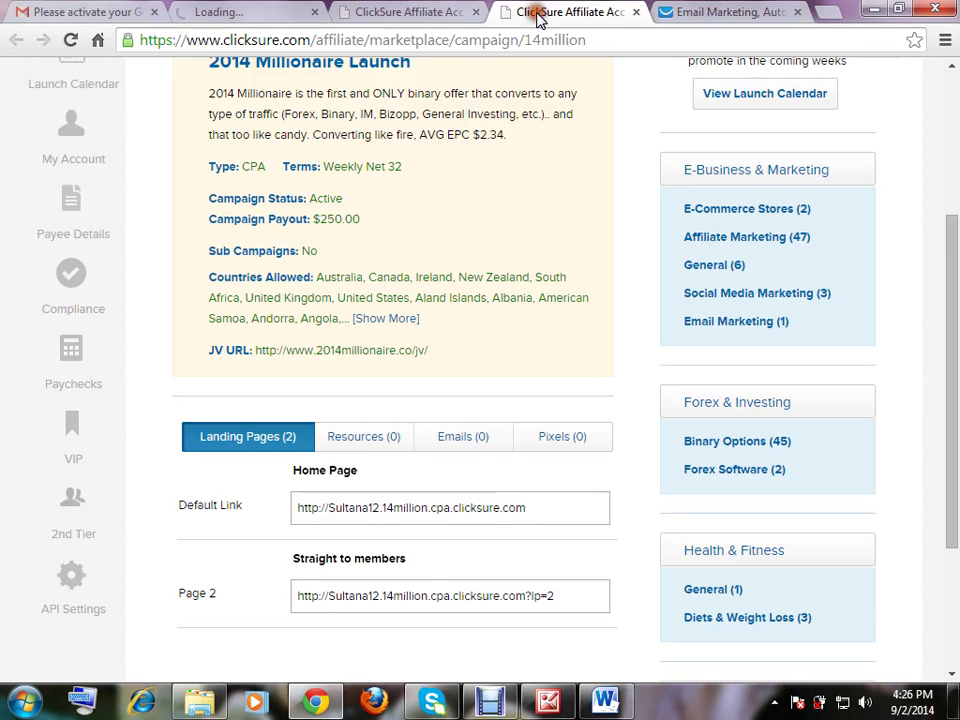
pyautogui.click(730, 12)
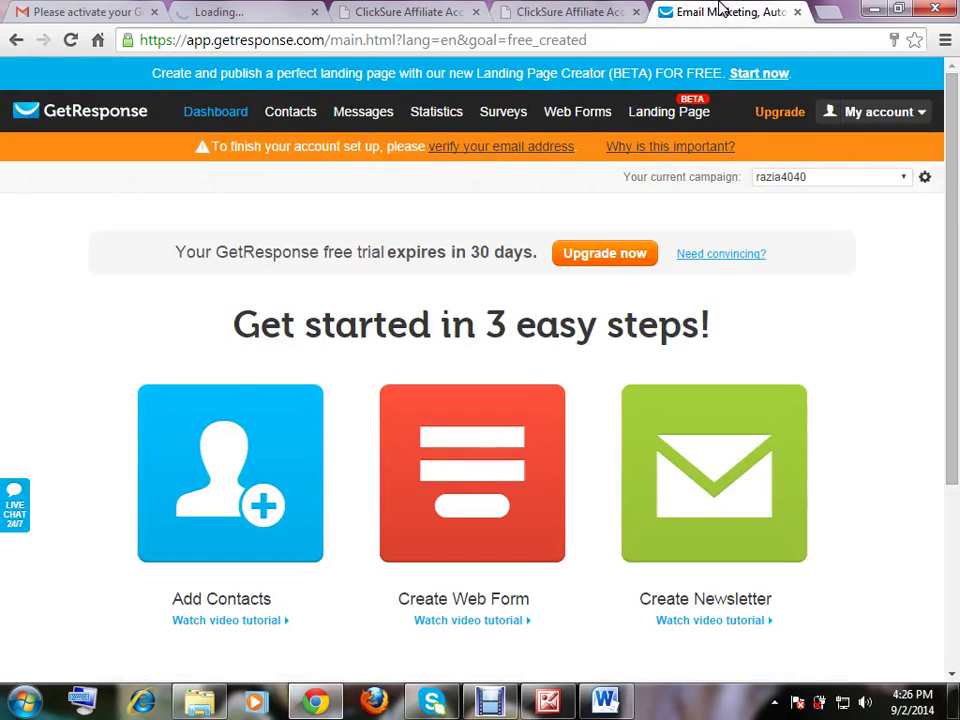
pyautogui.click(797, 12)
# Move the activation tab to the end of the tab strip and bring Picture Manager forward.
pyautogui.moveTo(228, 10); pyautogui.dragTo(542, 21)
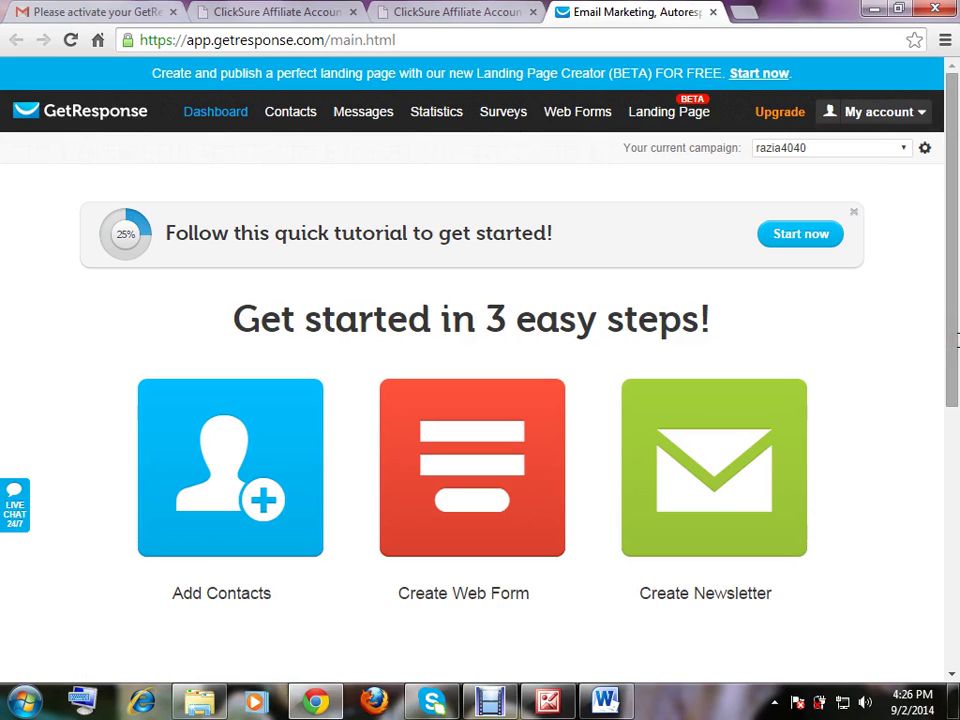
pyautogui.click(548, 702)
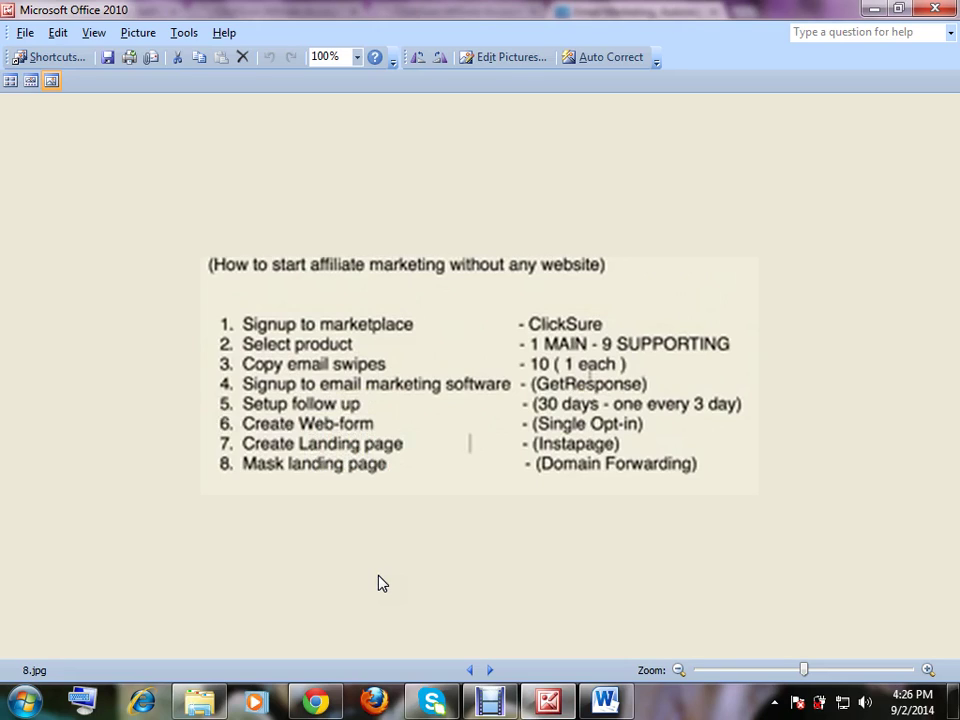
# Return from the 8.jpg steps image to the GetResponse dashboard in Chrome.
pyautogui.click(318, 704)
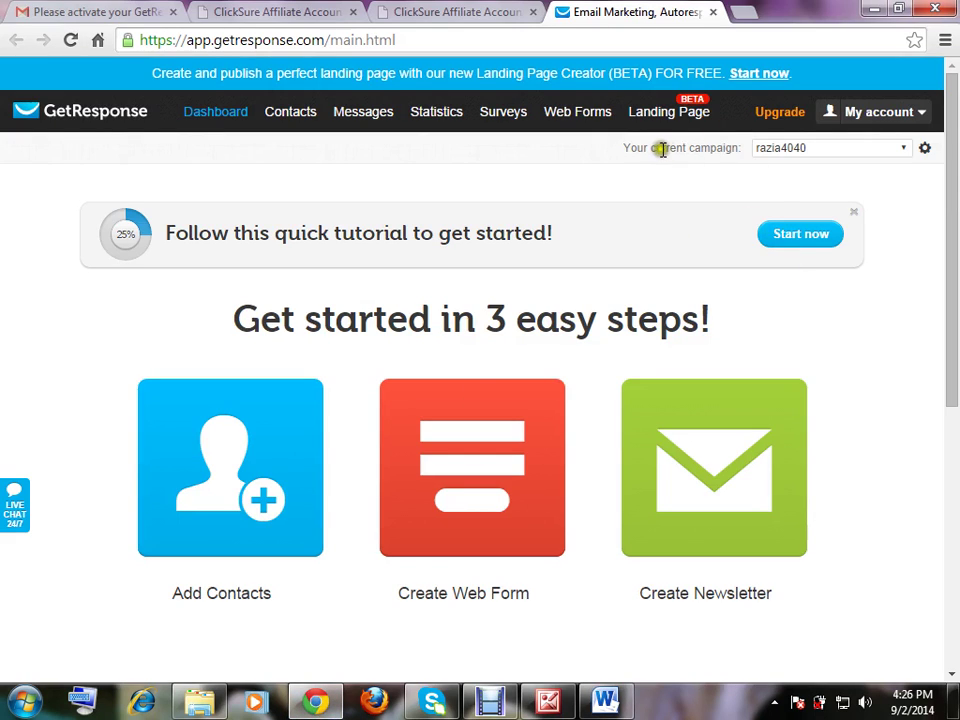
# Choose Create campaign from the 'Your current campaign' dropdown at top right.
pyautogui.click(813, 152)
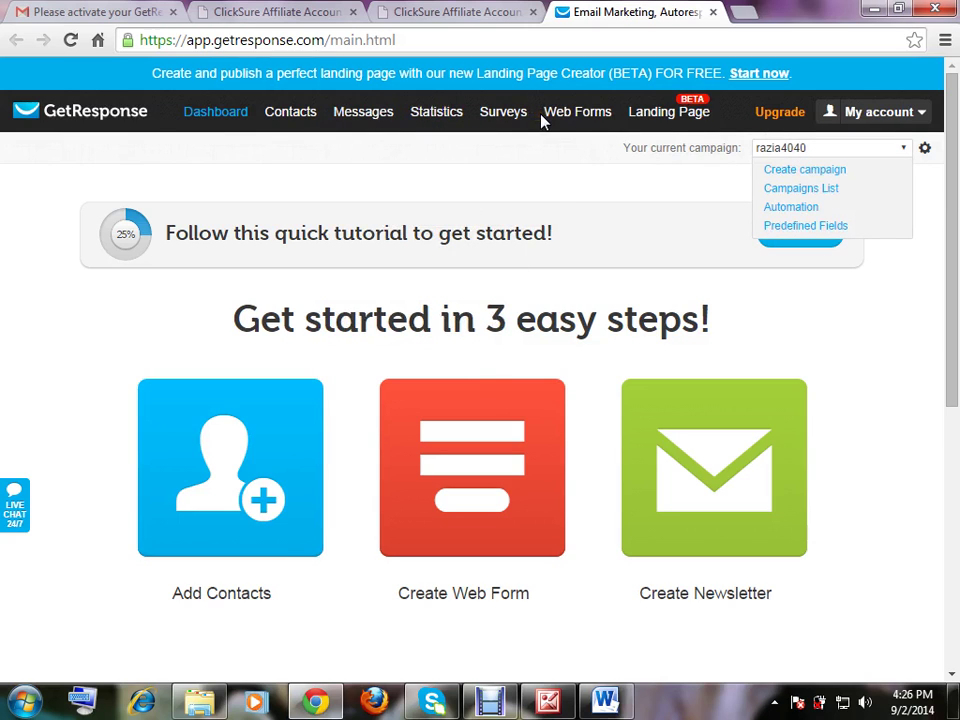
pyautogui.moveTo(372, 113)
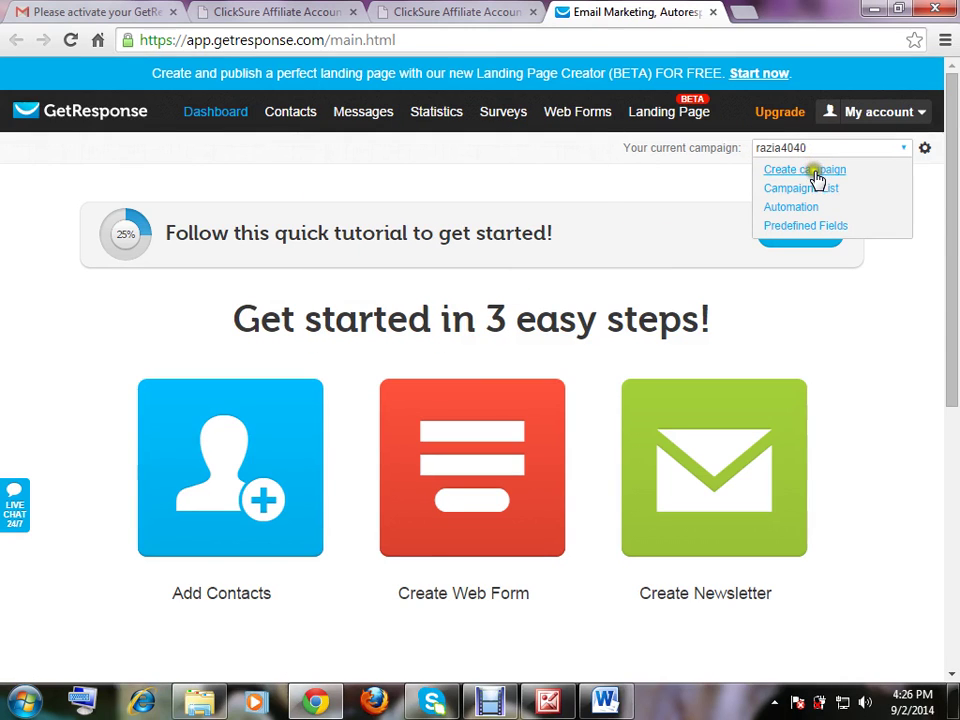
pyautogui.click(851, 172)
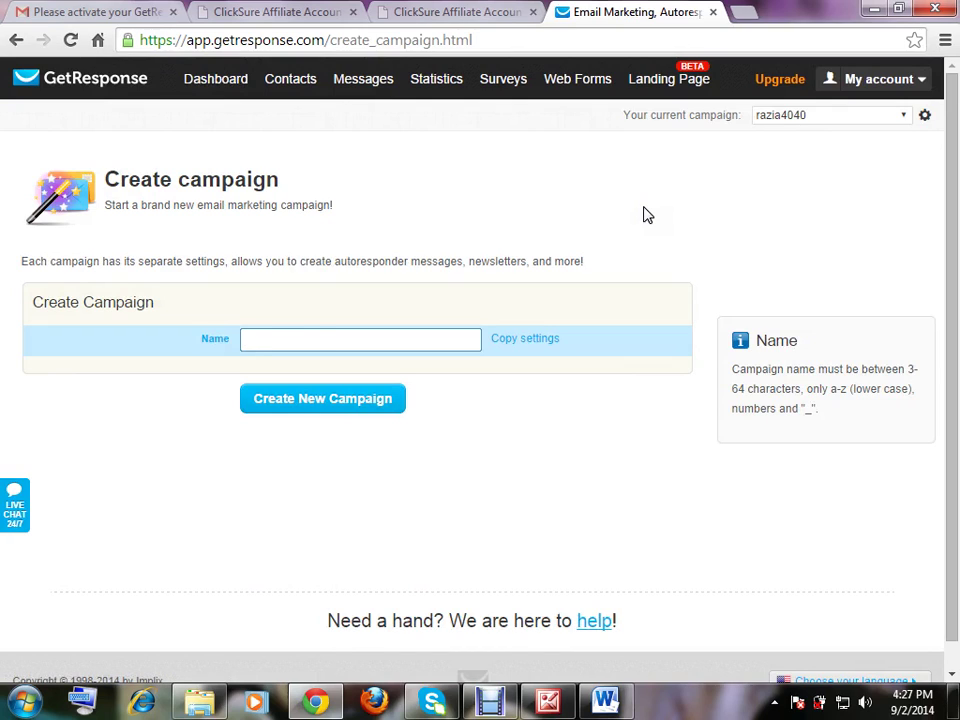
# Name the campaign clicksure, lowercasing the rejected capital C.
pyautogui.hotkey('ctrl', 'z')
pyautogui.click(328, 396)
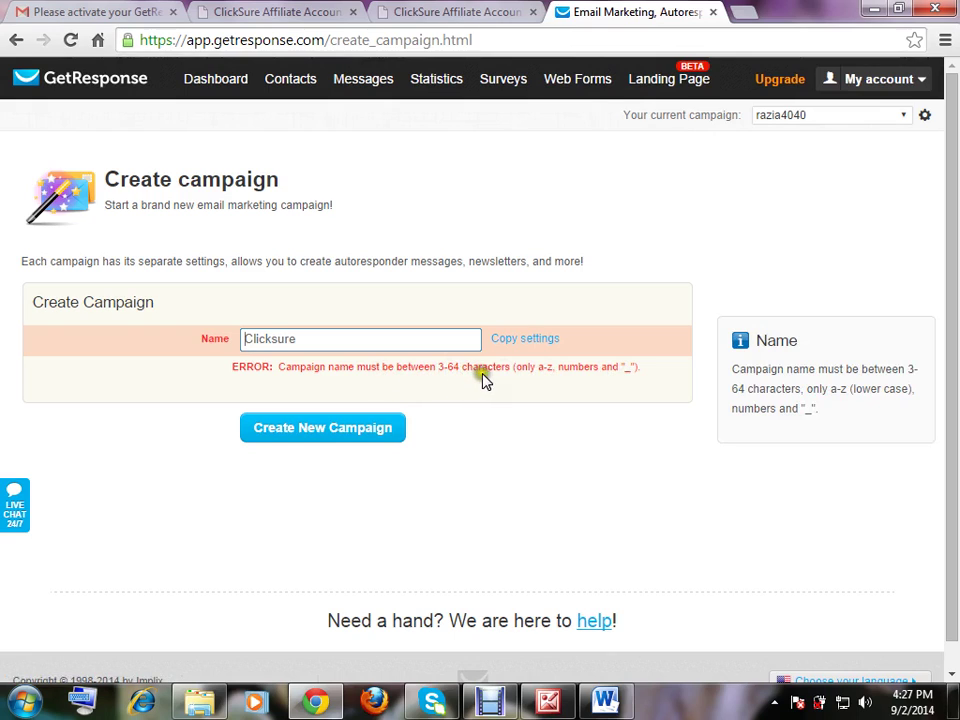
pyautogui.click(250, 339)
pyautogui.press('BackSpace')
pyautogui.write('c')
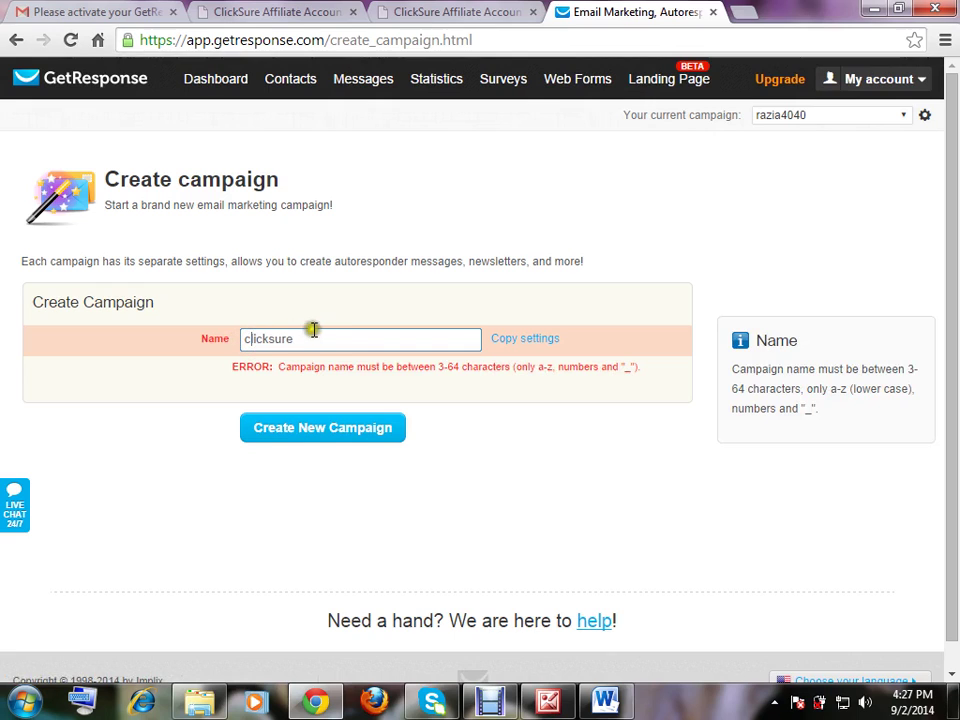
pyautogui.click(303, 443)
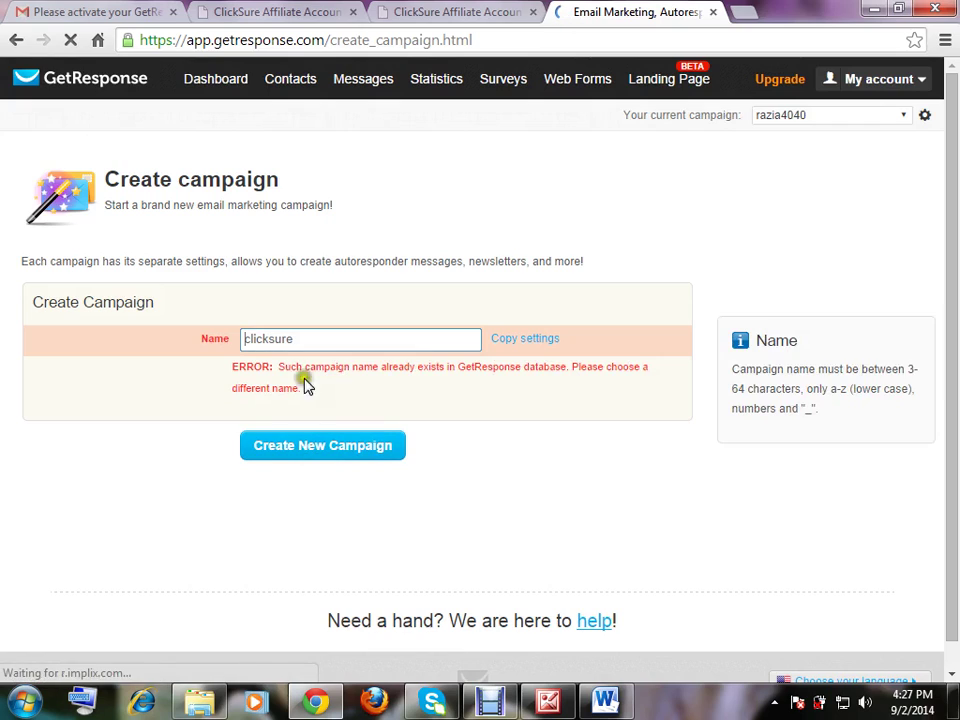
# Append _razia to make clicksure_razia and create the campaign.
pyautogui.click(300, 342)
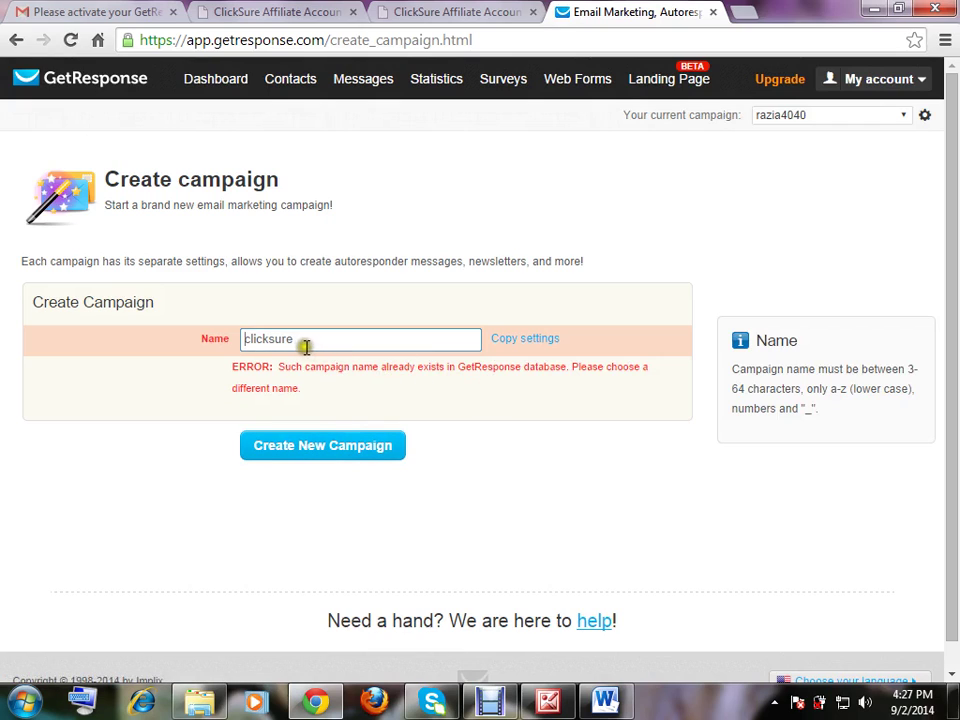
pyautogui.click(270, 339)
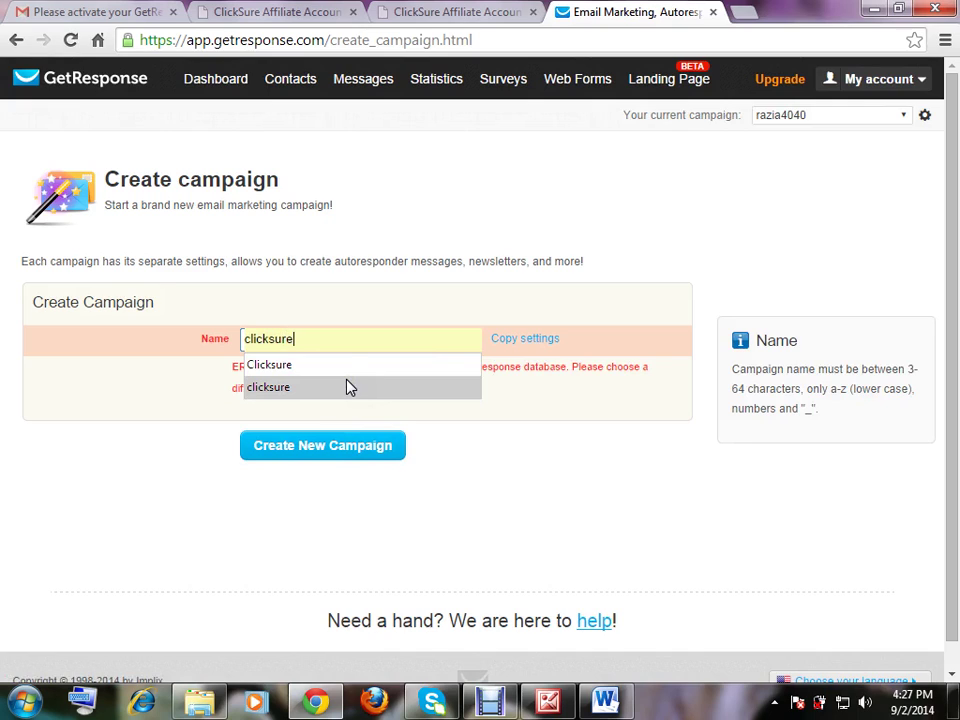
pyautogui.write('_razia')
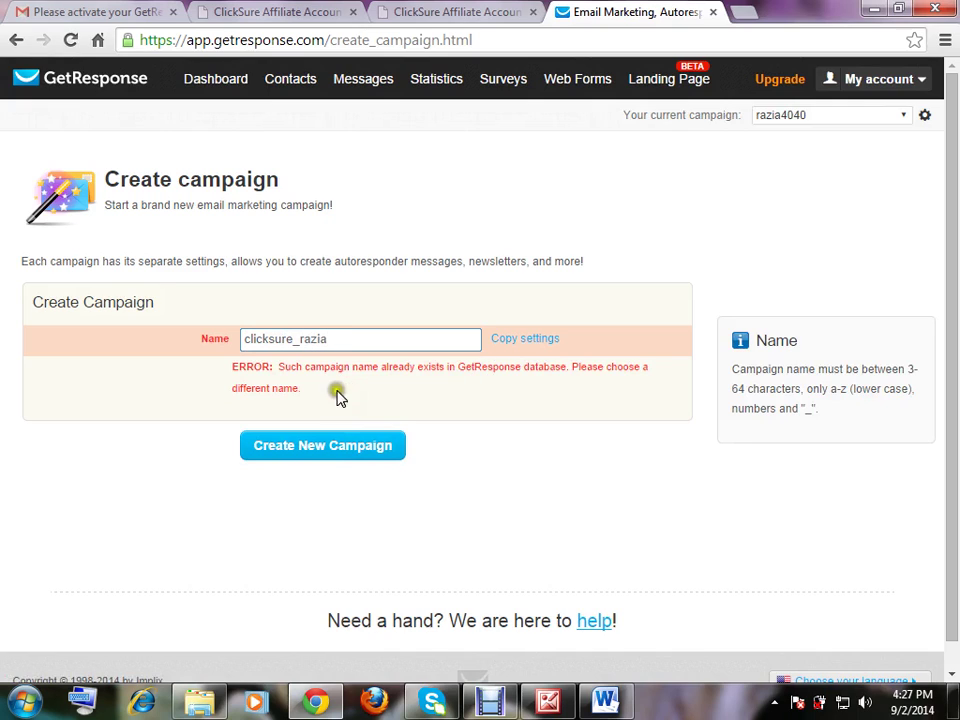
pyautogui.click(315, 450)
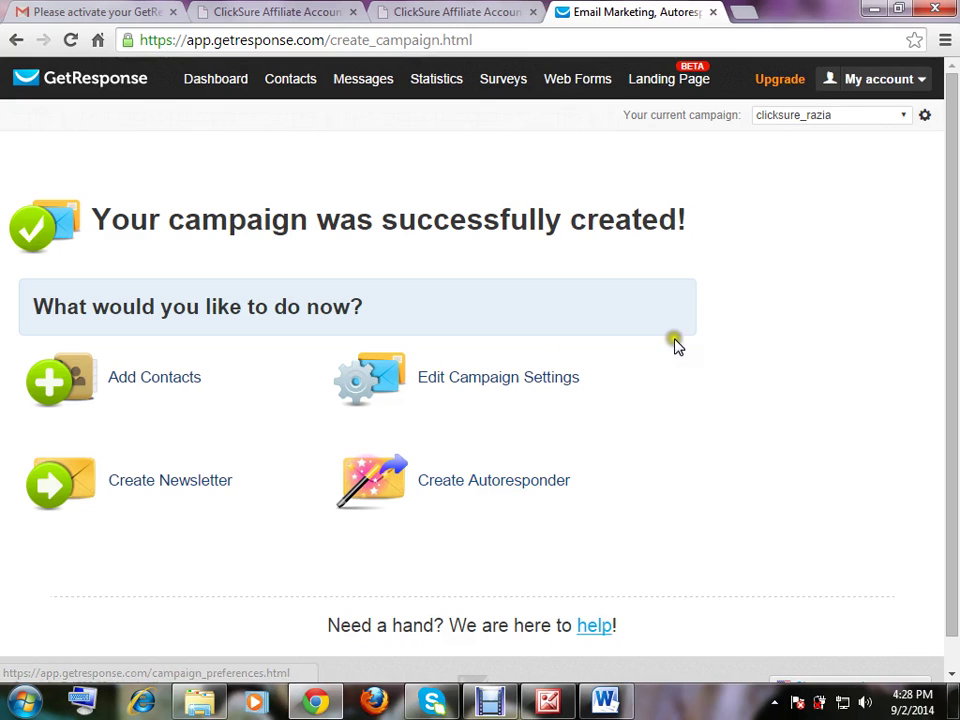
# Open the clicksure_razia campaign settings at the Profile > Permission section.
pyautogui.moveTo(954, 321); pyautogui.dragTo(955, 143)
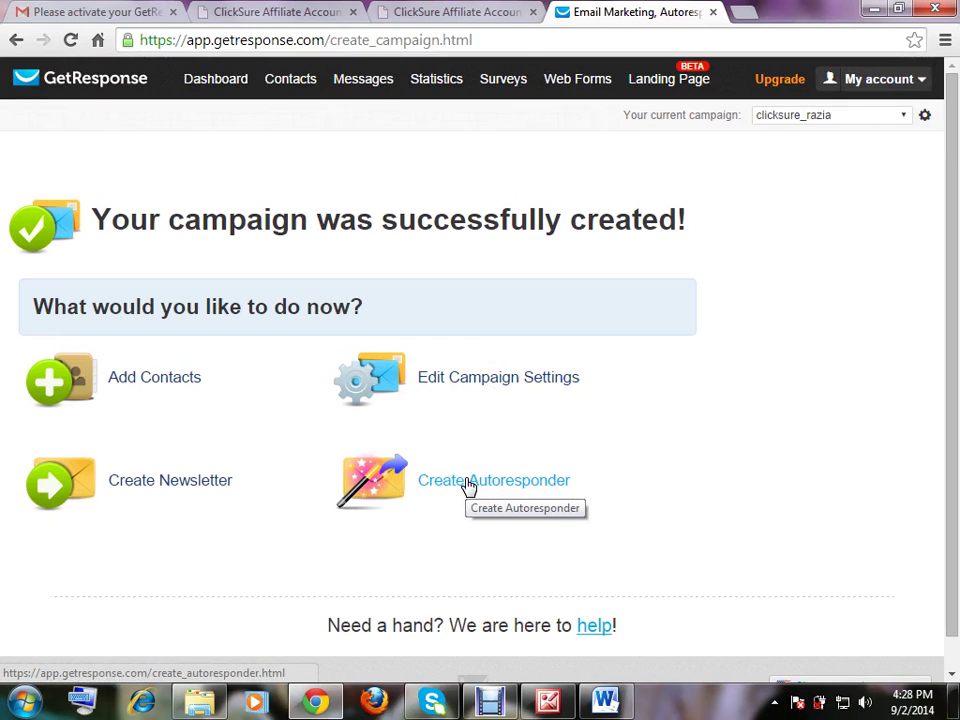
pyautogui.click(510, 386)
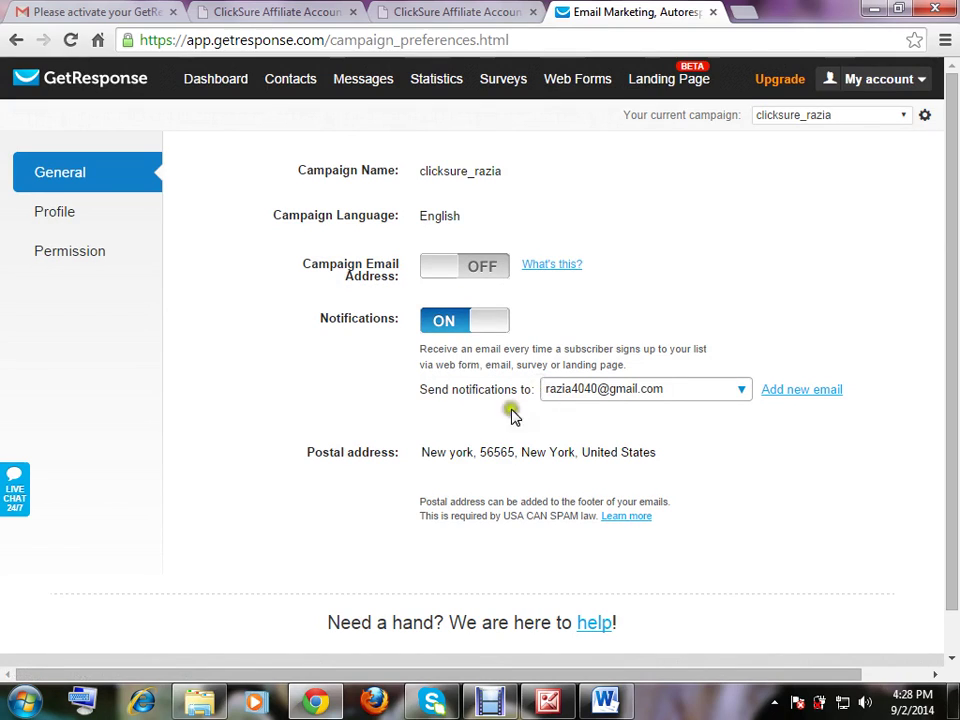
pyautogui.scroll(-2, 957, 345)
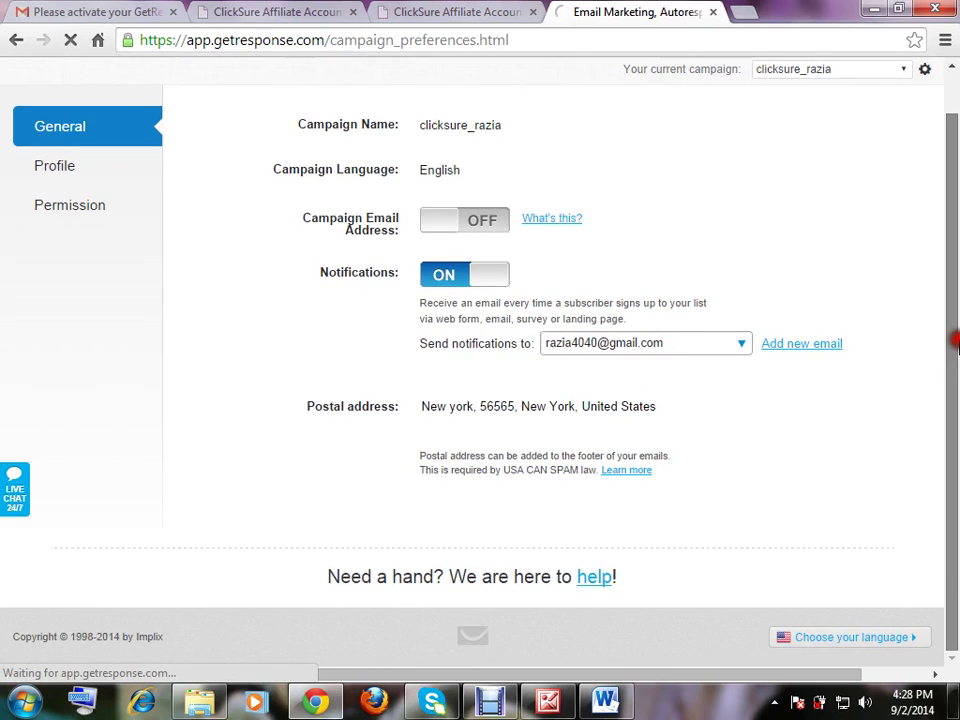
pyautogui.scroll(2, 957, 300)
pyautogui.click(56, 213)
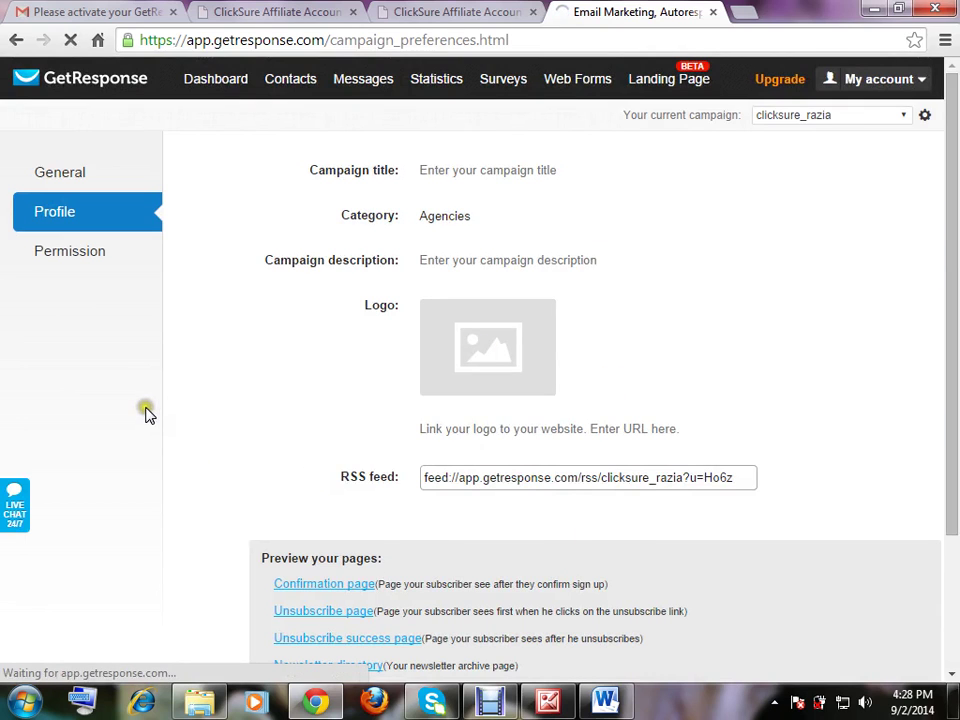
pyautogui.click(65, 262)
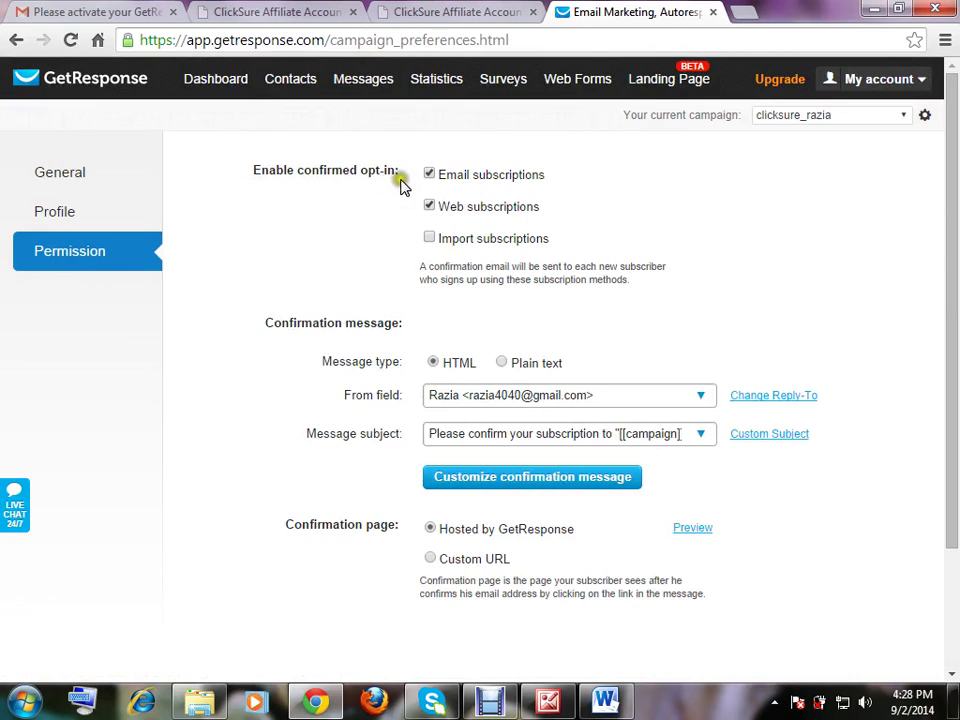
# Uncheck confirmed opt-in for Email and Web subscriptions, then return to General settings.
pyautogui.click(430, 175)
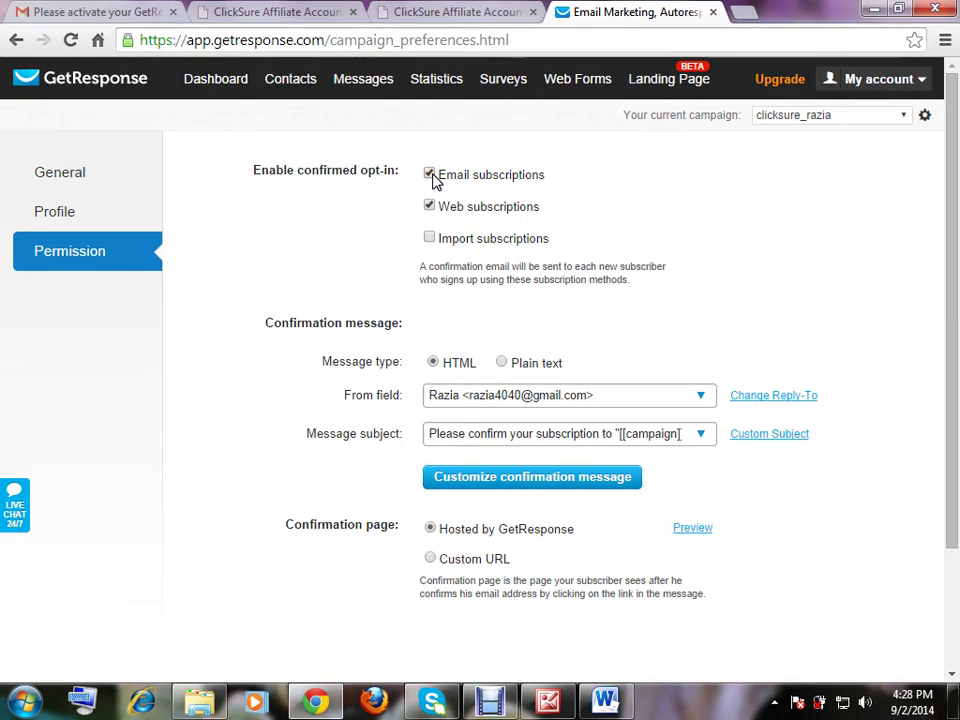
pyautogui.click(430, 175)
pyautogui.click(427, 207)
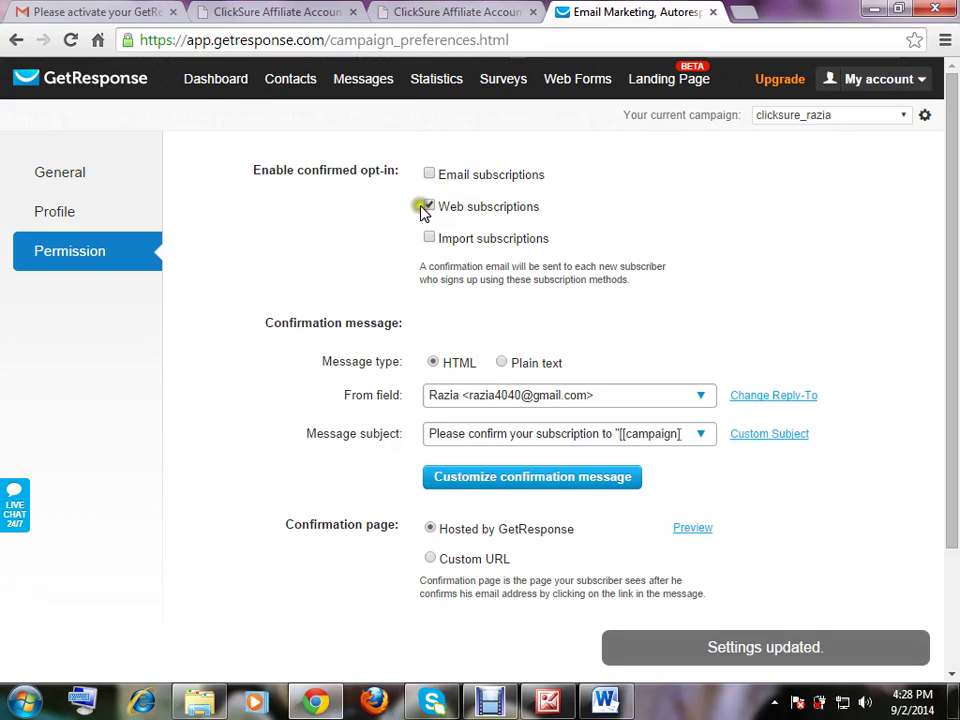
pyautogui.click(427, 207)
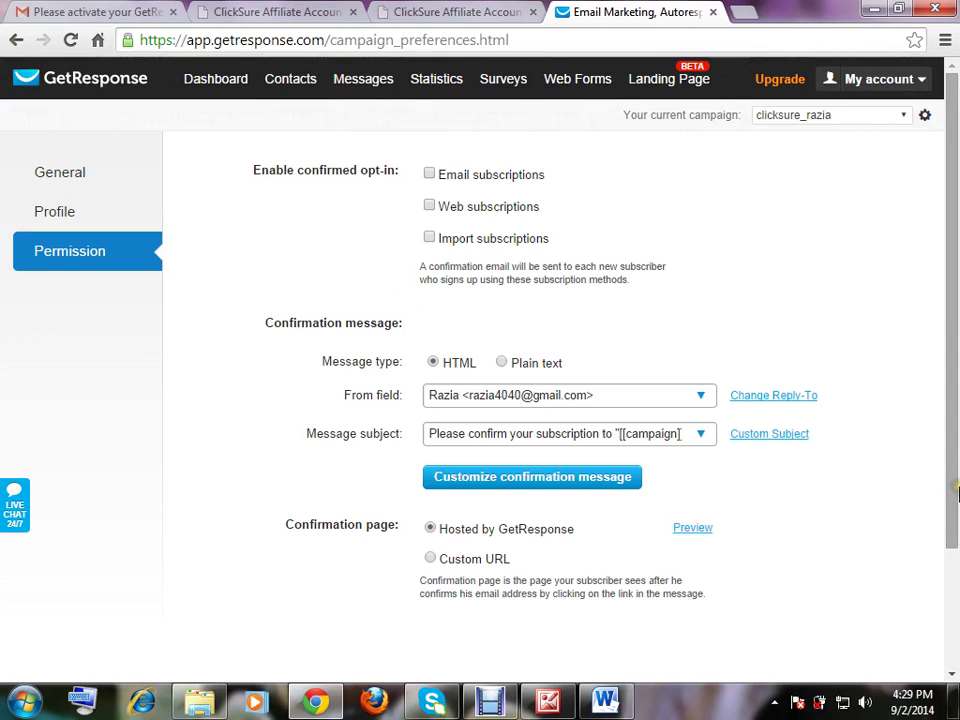
pyautogui.click(955, 618)
pyautogui.moveTo(955, 625); pyautogui.dragTo(955, 345)
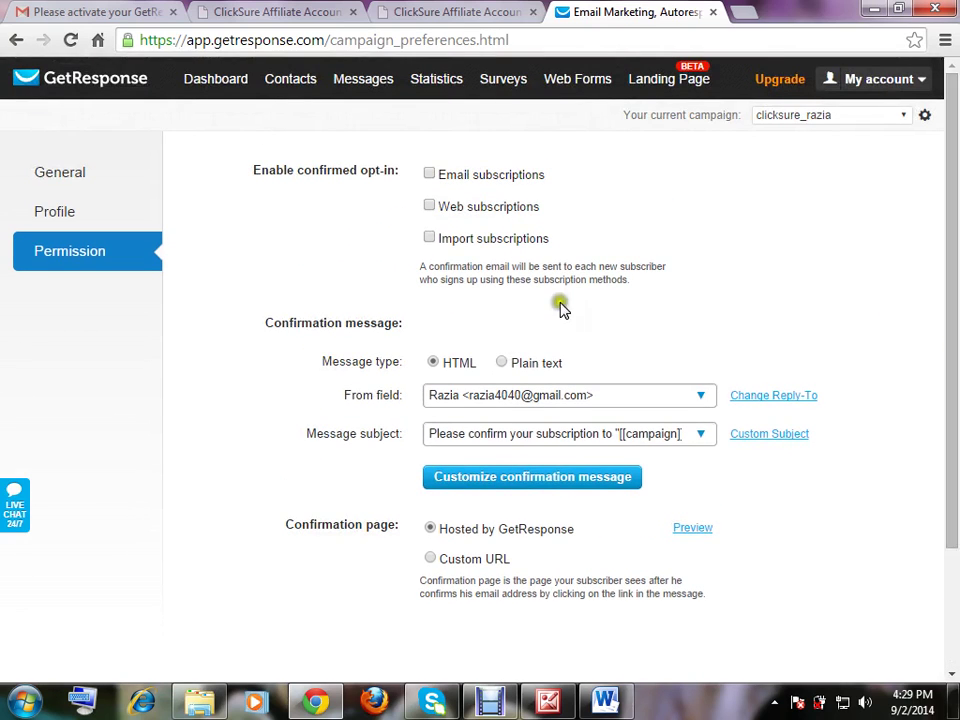
pyautogui.click(105, 182)
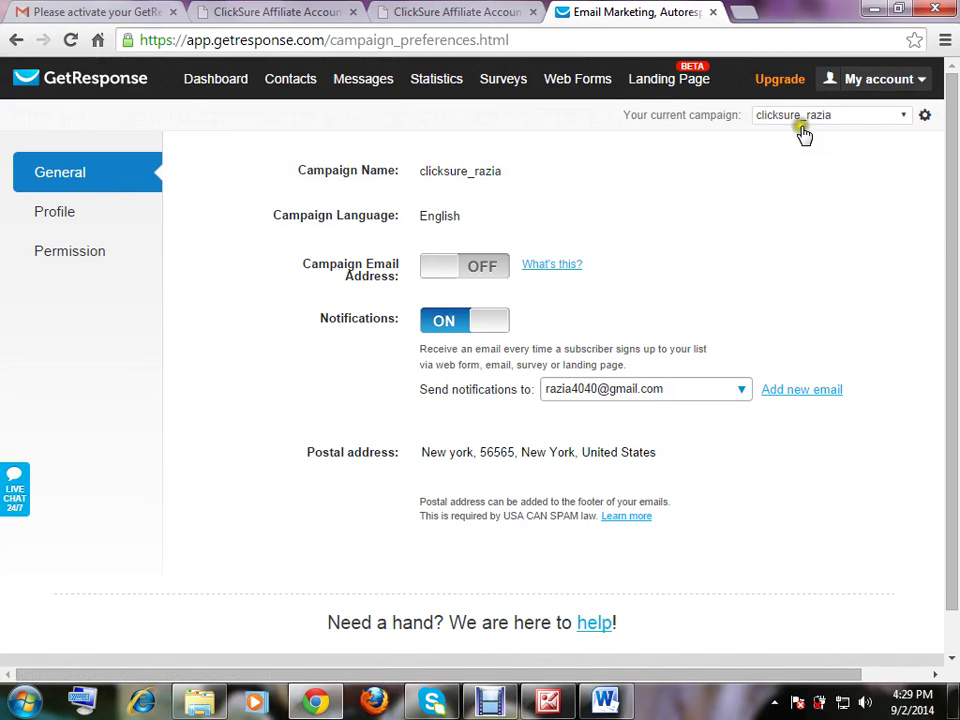
# Switch the current campaign to the original default campaign and back to clicksure_razia.
pyautogui.moveTo(378, 80)
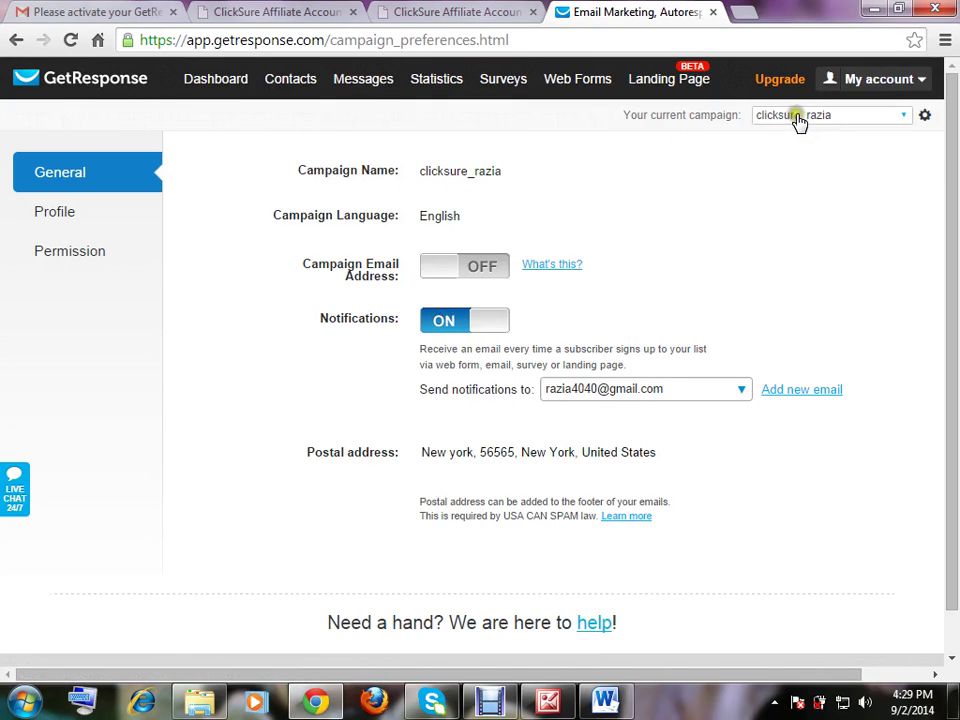
pyautogui.click(797, 123)
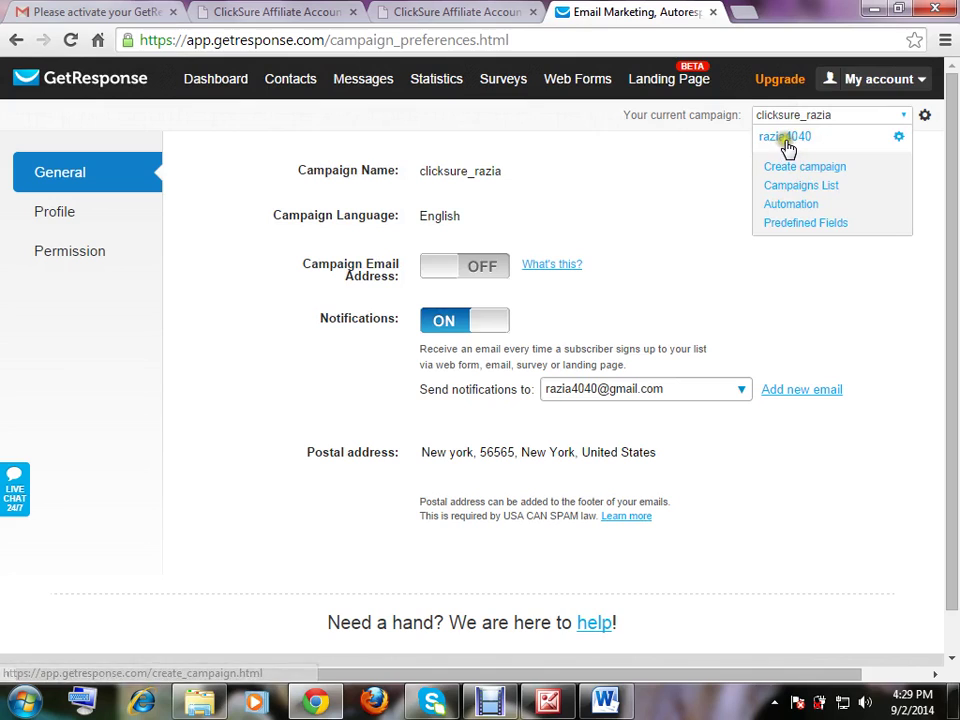
pyautogui.click(785, 140)
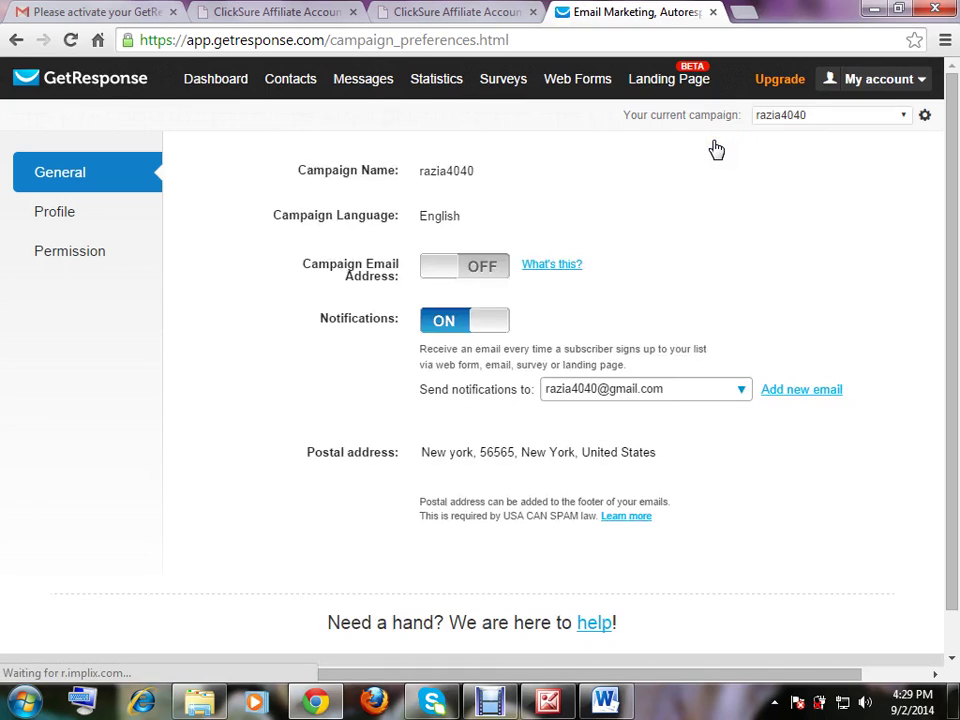
pyautogui.click(805, 120)
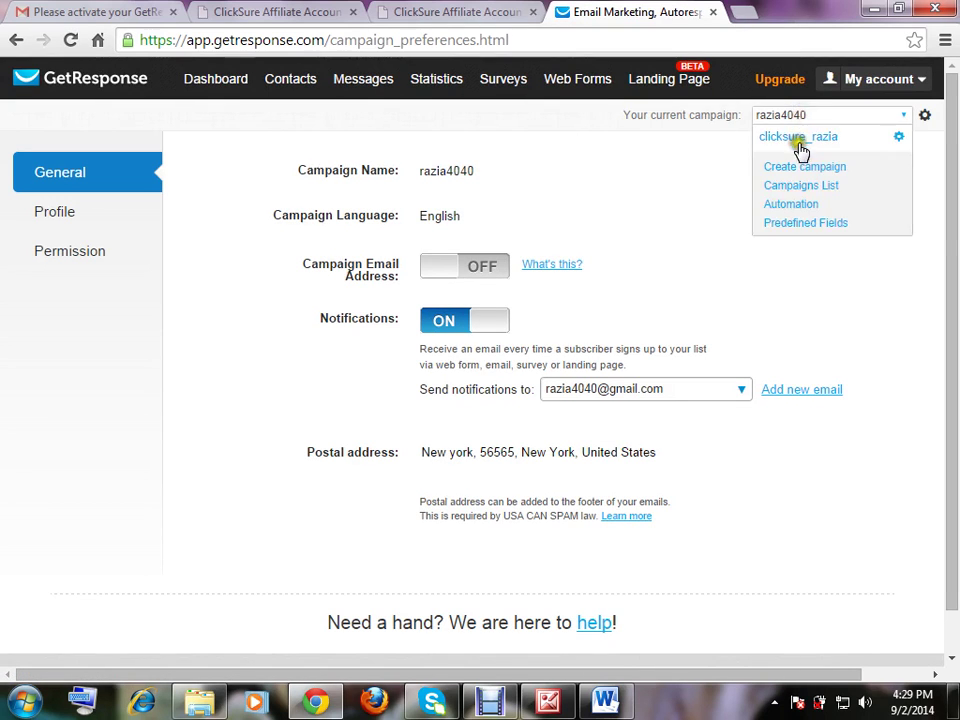
pyautogui.click(793, 139)
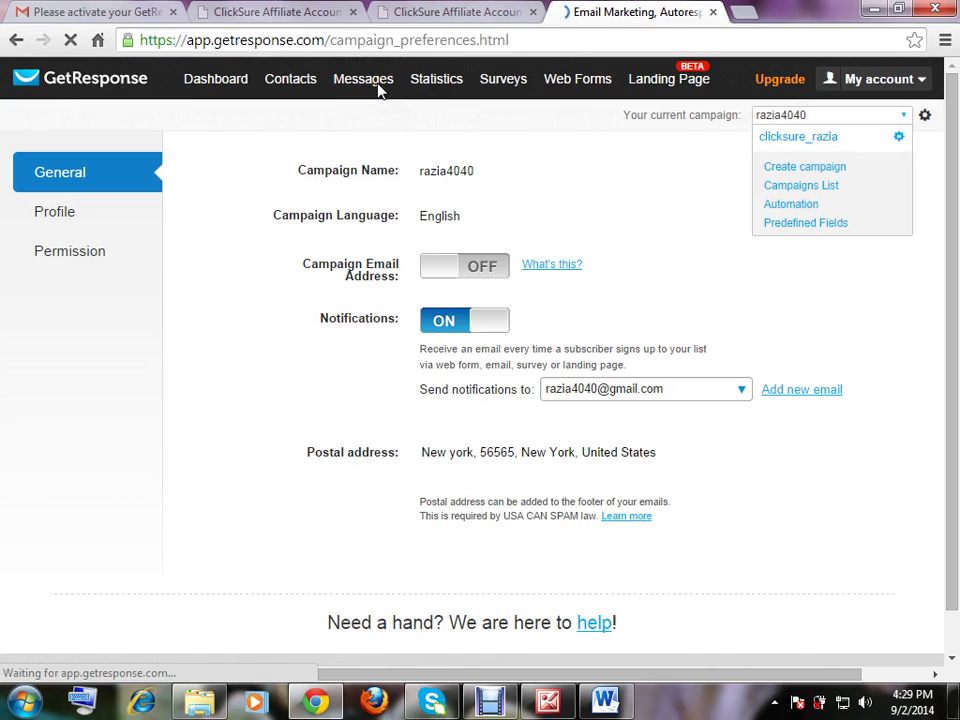
# Abandon the unsaved new autoresponder and go to Messages > Manage Autoresponders.
pyautogui.moveTo(377, 90)
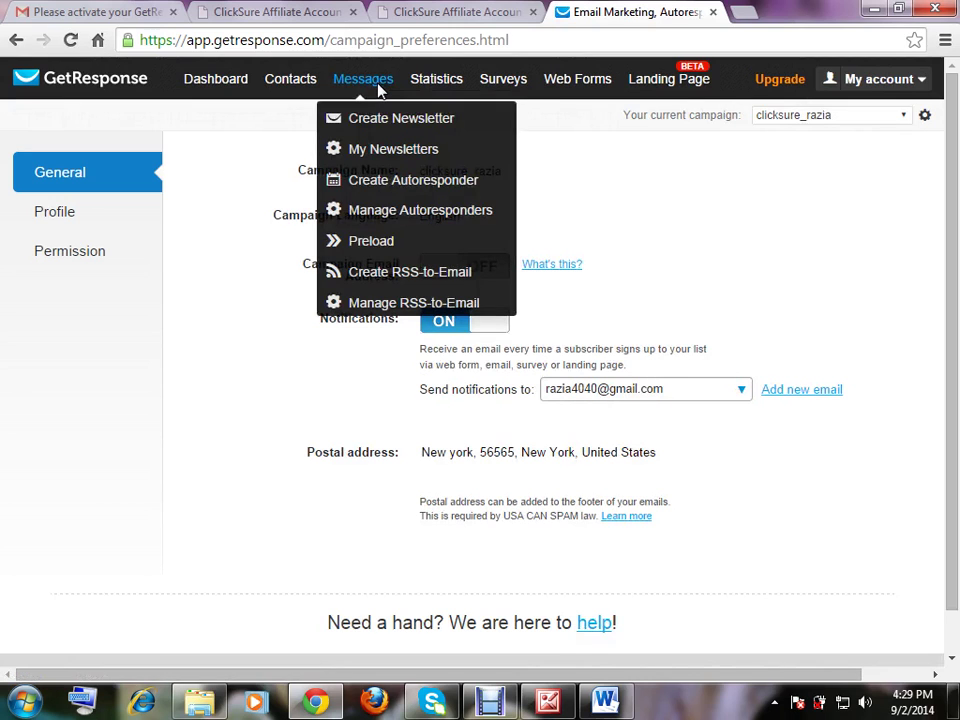
pyautogui.click(409, 190)
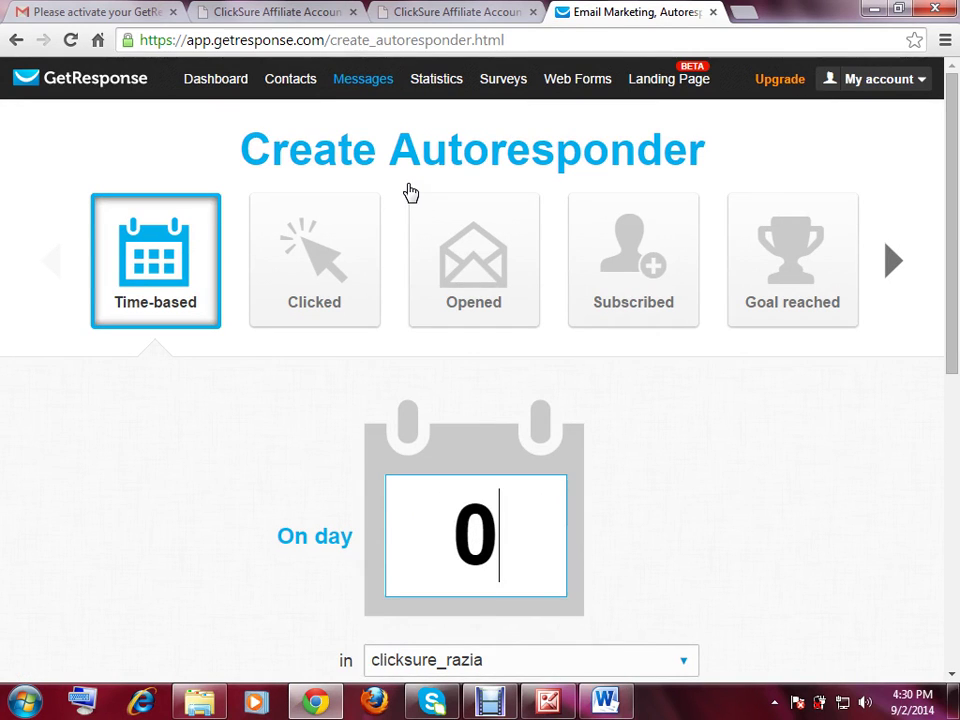
pyautogui.moveTo(955, 353); pyautogui.dragTo(956, 205)
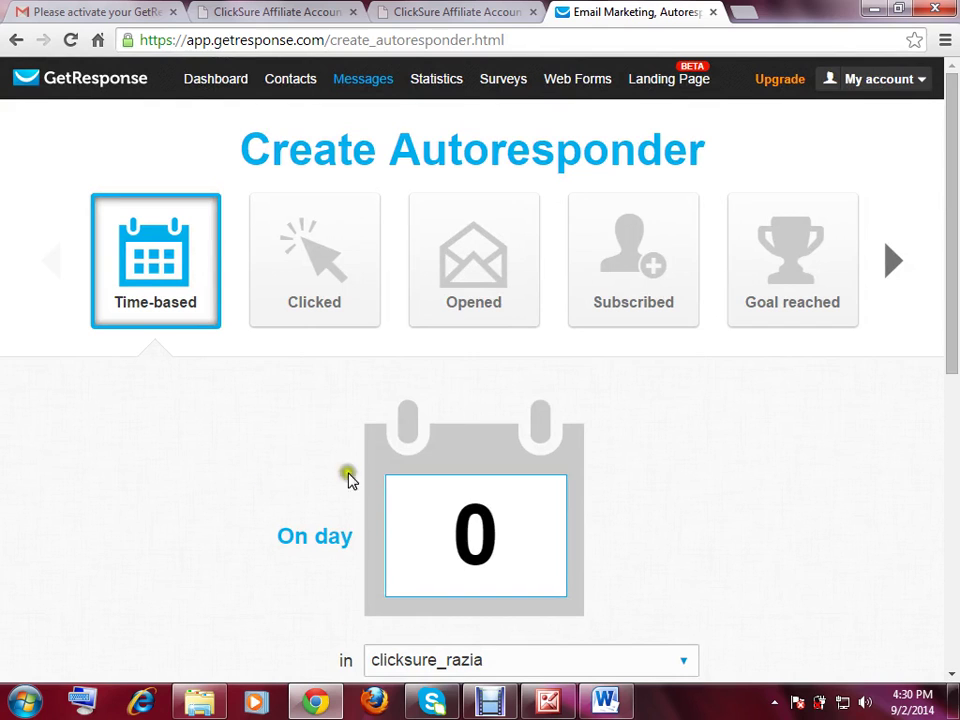
pyautogui.moveTo(956, 261); pyautogui.dragTo(955, 170)
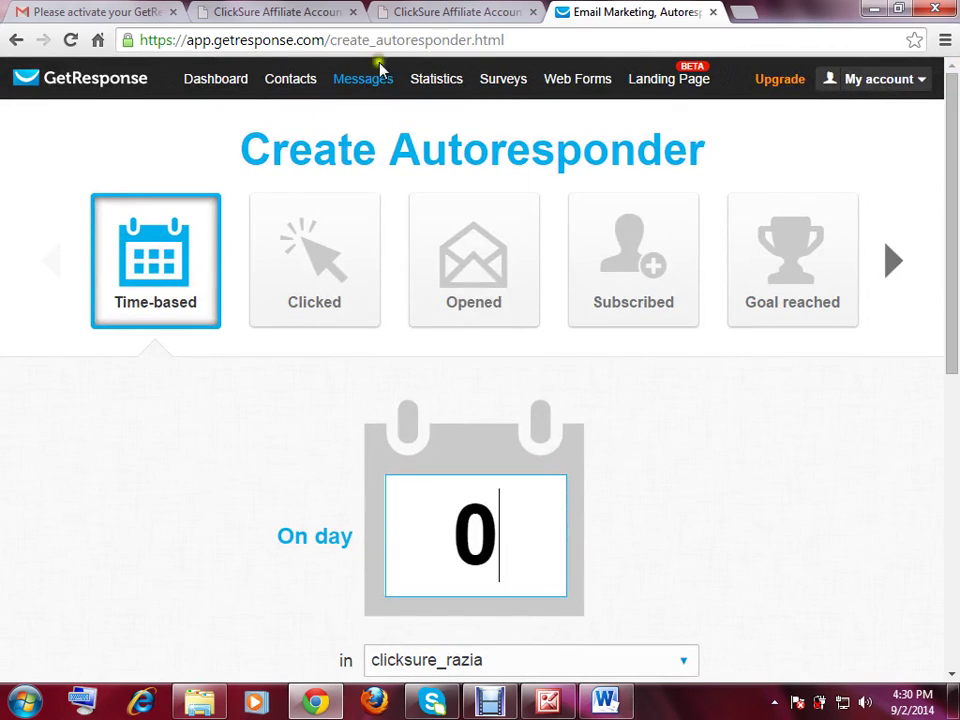
pyautogui.click(381, 86)
pyautogui.click(437, 214)
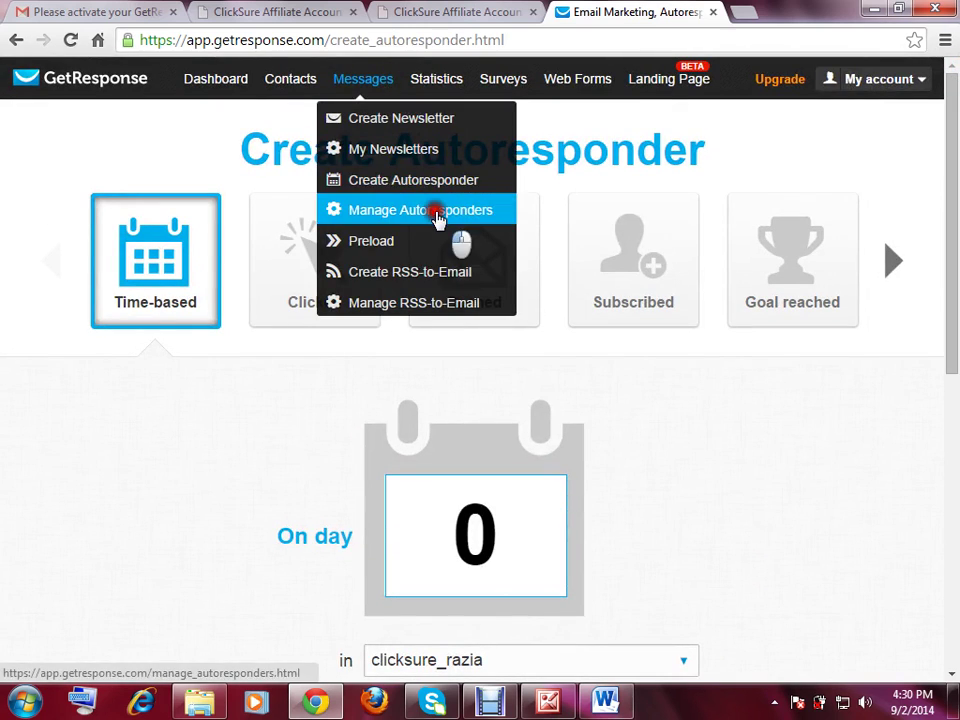
pyautogui.click(456, 185)
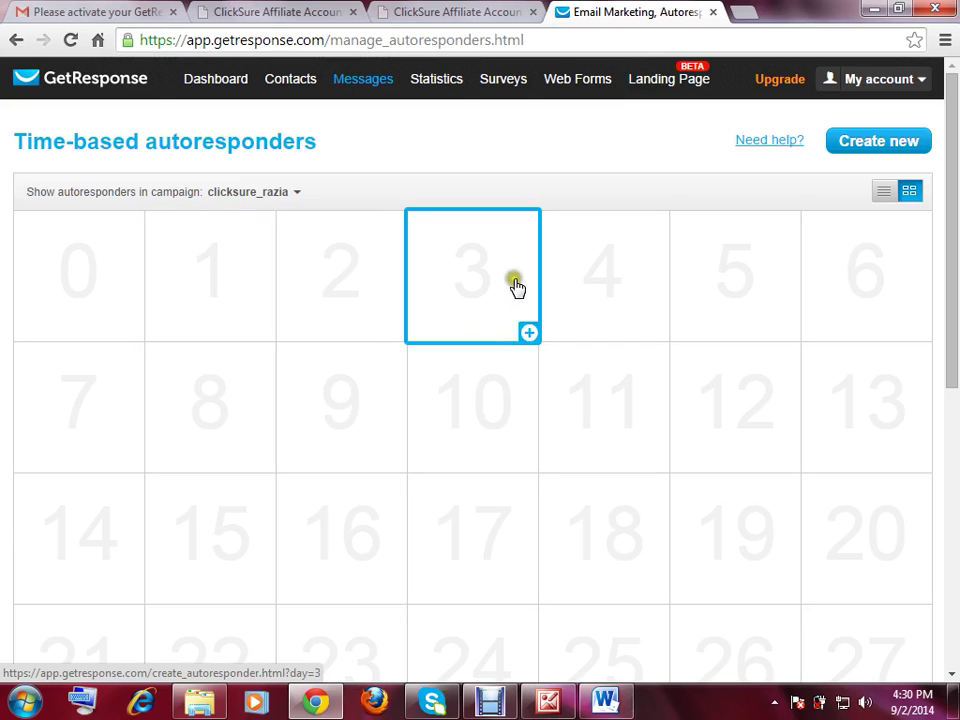
# Scroll through the empty time-based autoresponder calendar for clicksure_razia.
pyautogui.moveTo(952, 268)
pyautogui.mouseDown()
pyautogui.moveTo(955, 535)
pyautogui.moveTo(957, 152)
pyautogui.mouseUp()
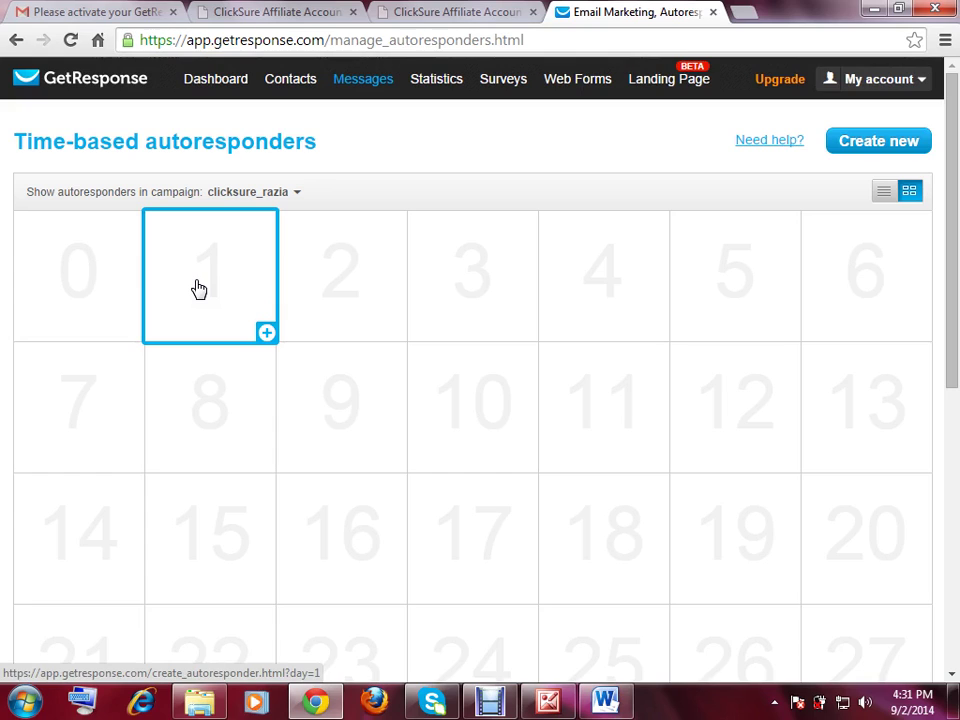
# Add a day-1 autoresponder sending Monday–Saturday at signup time, and create a new email.
pyautogui.click(199, 289)
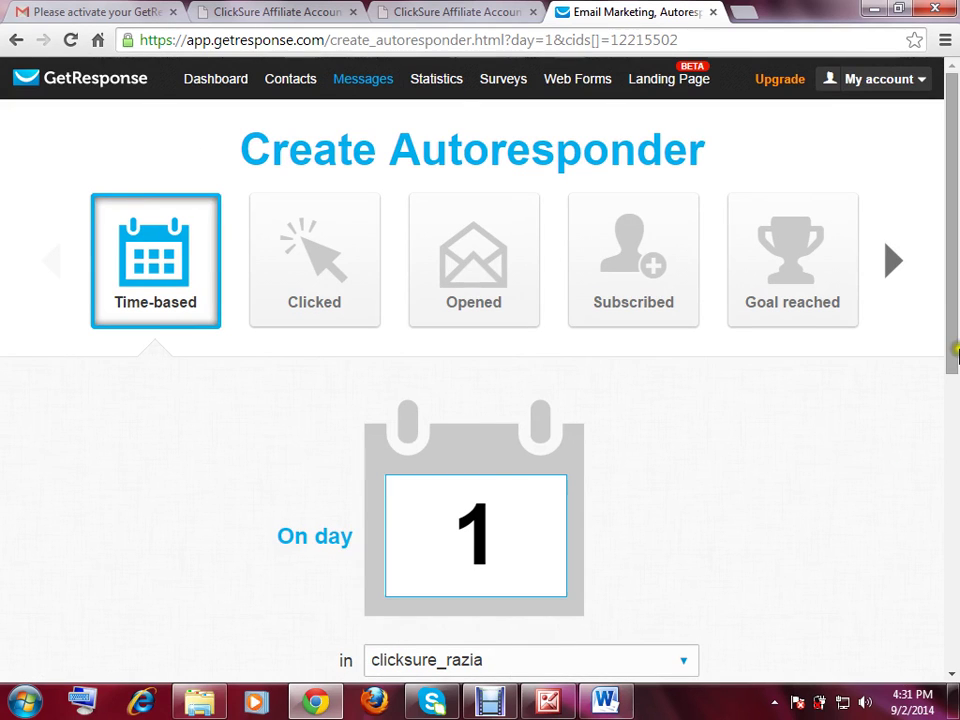
pyautogui.moveTo(955, 340); pyautogui.dragTo(955, 545)
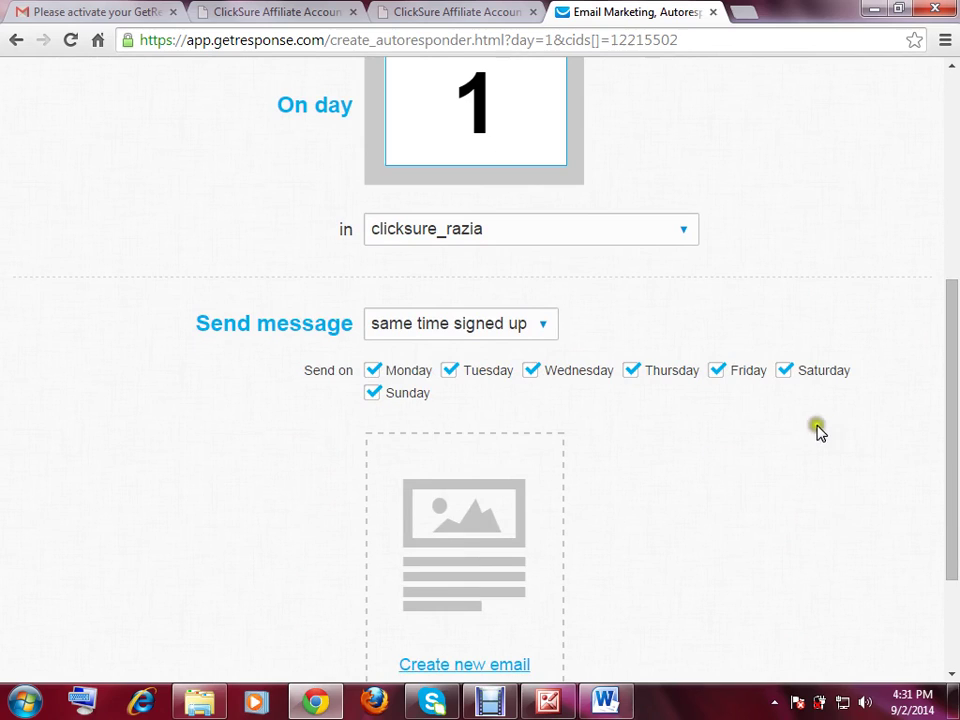
pyautogui.click(372, 392)
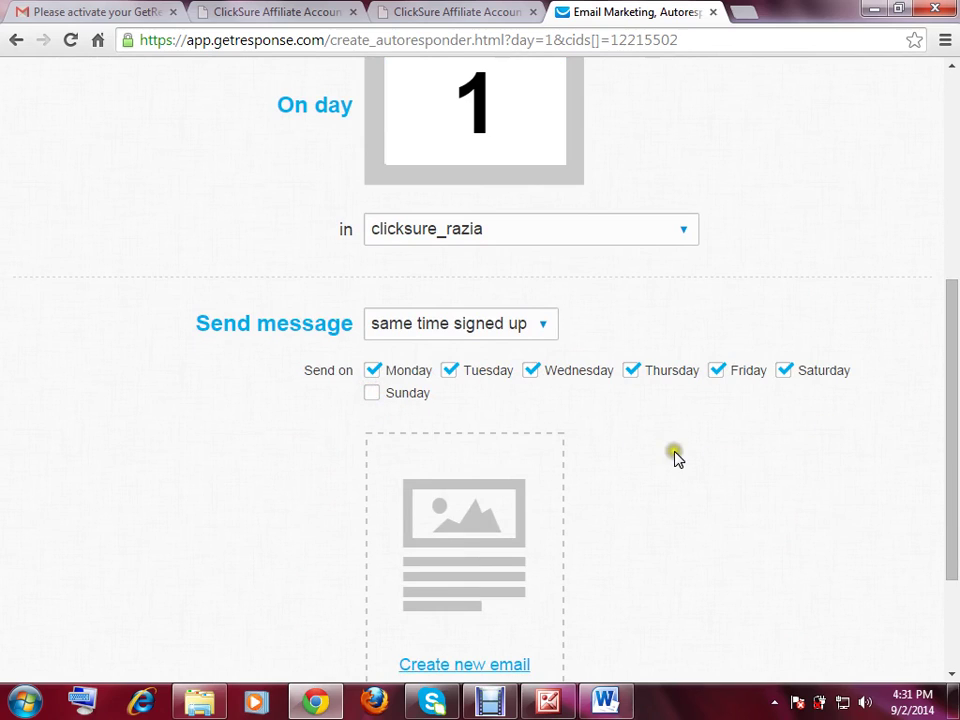
pyautogui.click(543, 330)
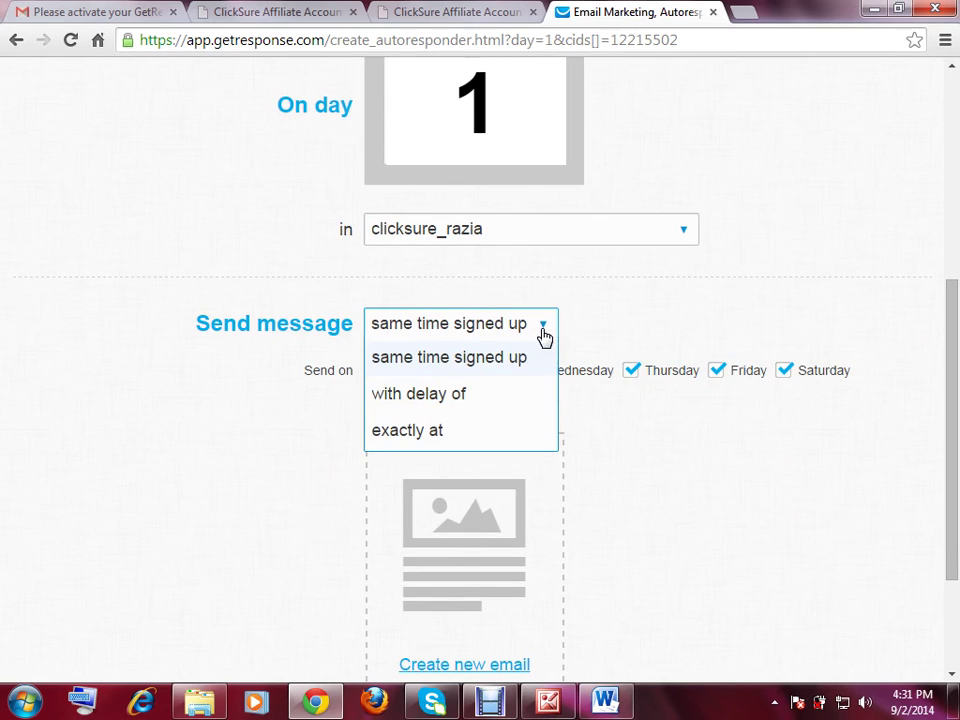
pyautogui.click(644, 317)
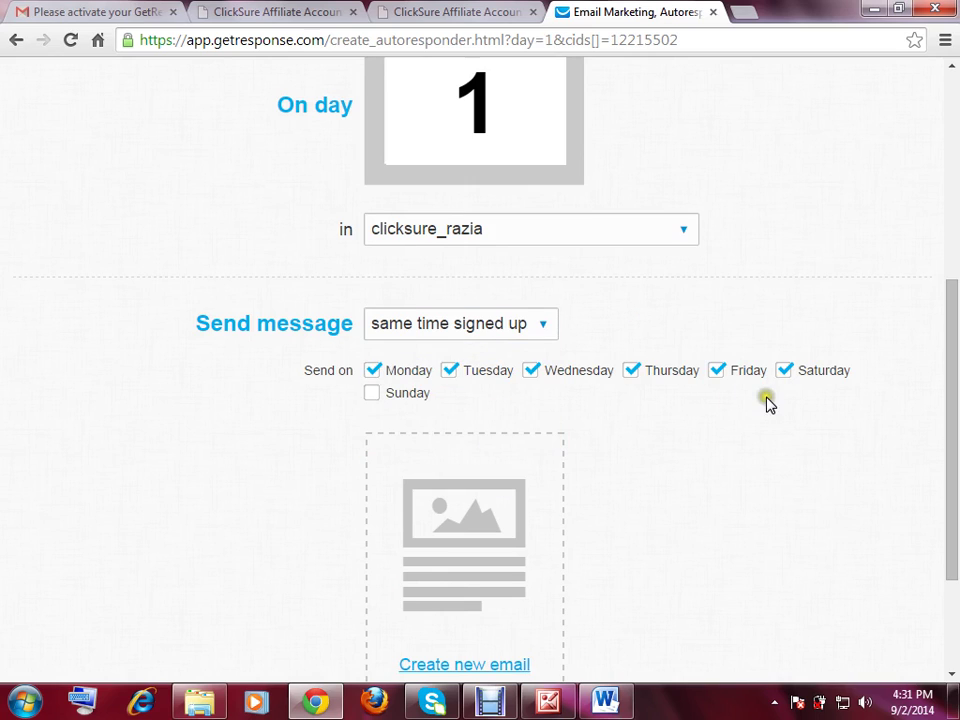
pyautogui.moveTo(954, 386); pyautogui.dragTo(955, 560)
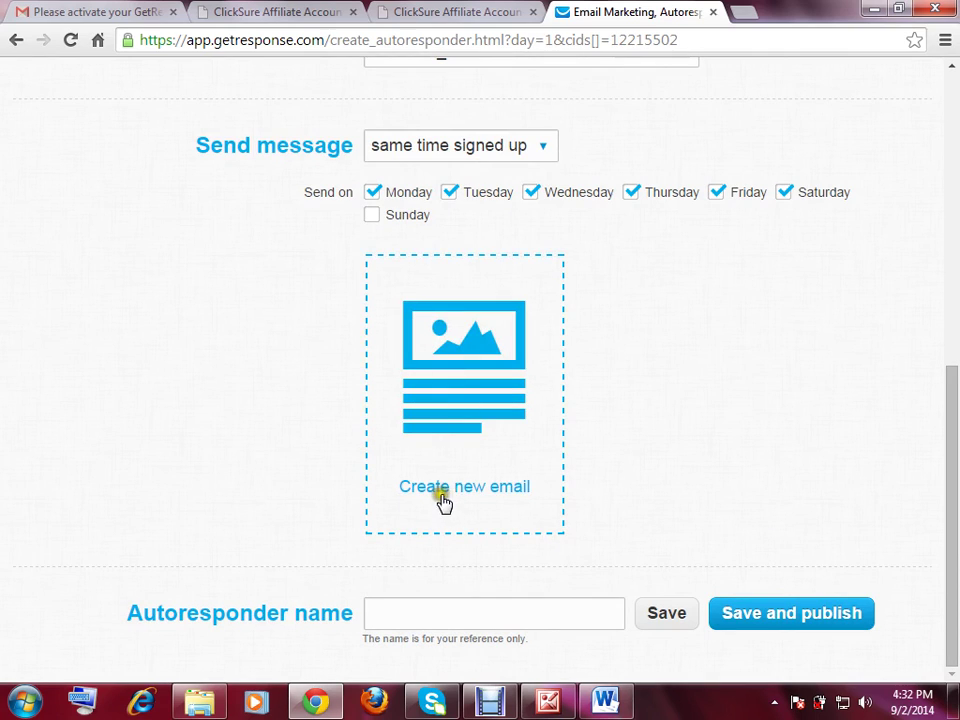
pyautogui.click(450, 410)
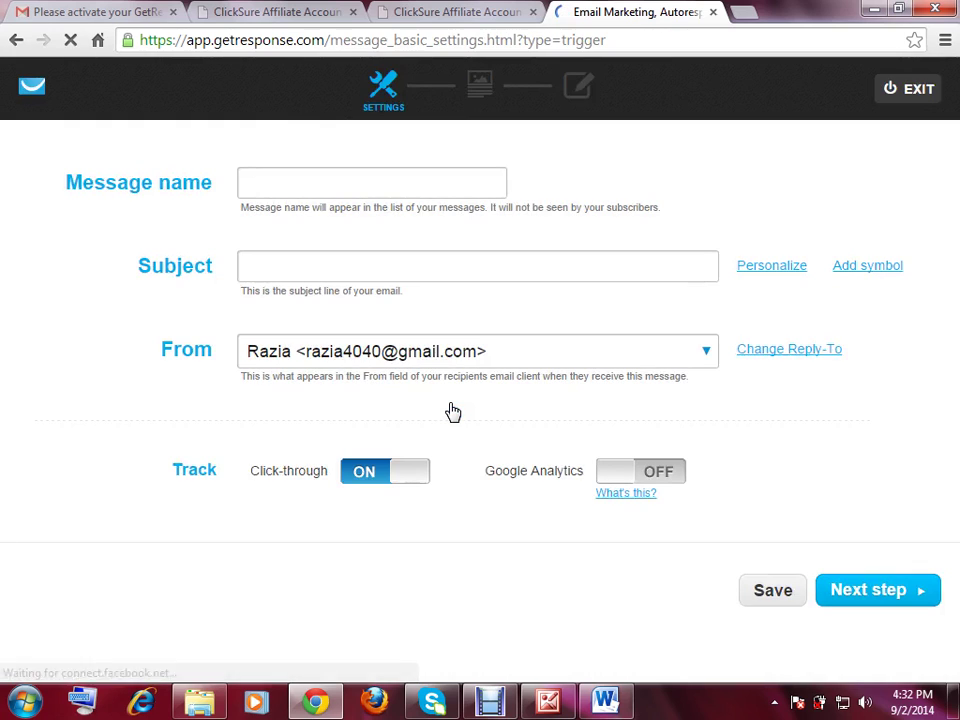
pyautogui.click(361, 184)
# Copy 'Insured Profits' from the Word draft into the Message name field.
pyautogui.click(361, 184)
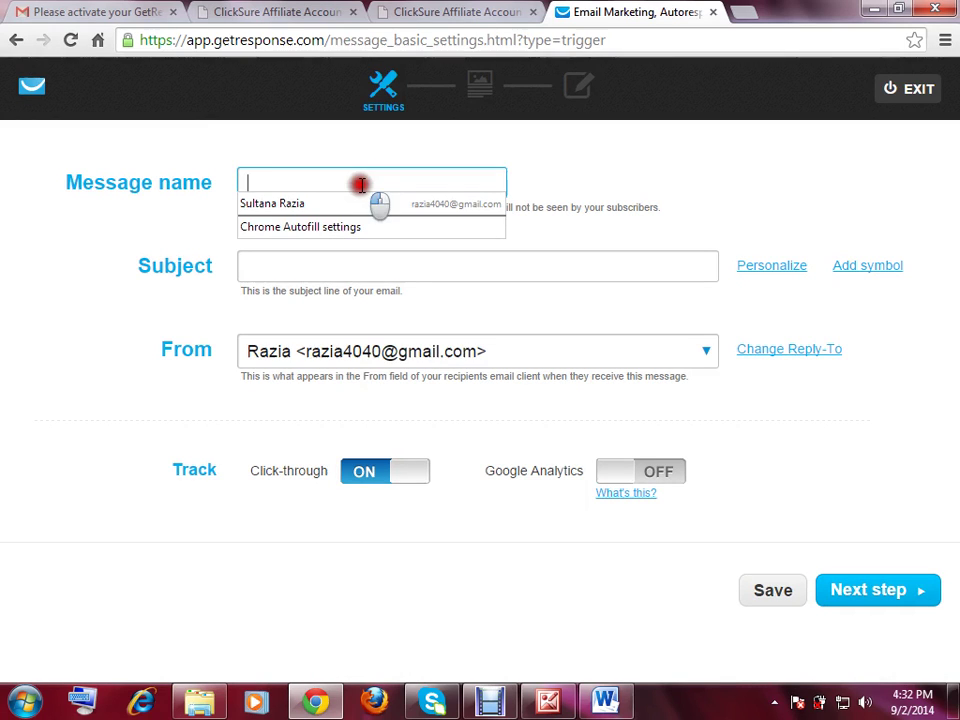
pyautogui.click(621, 161)
pyautogui.click(407, 184)
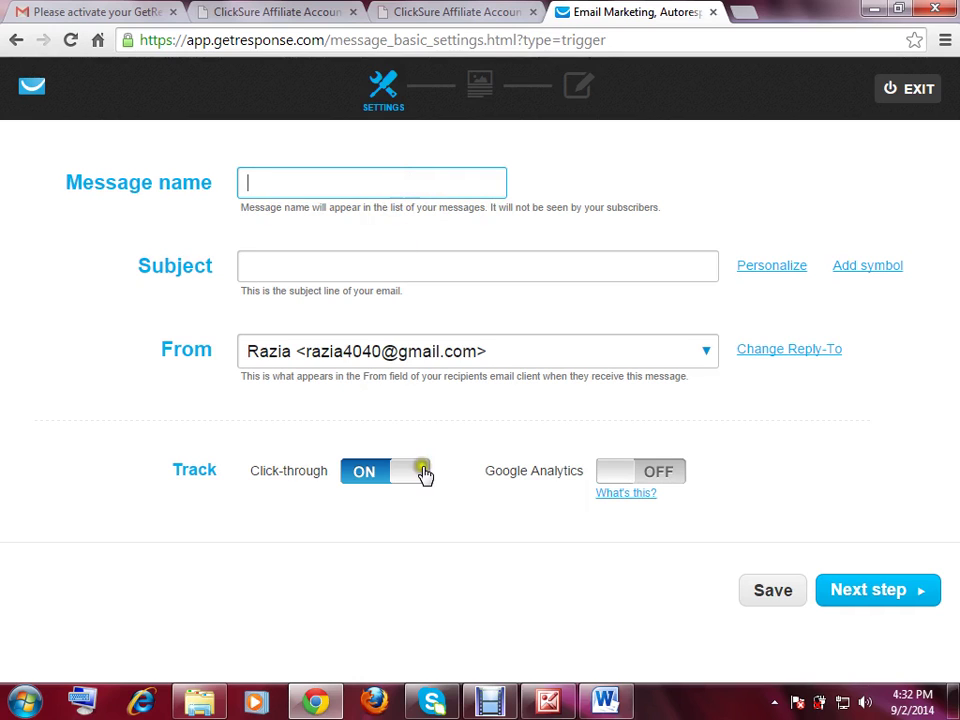
pyautogui.click(605, 700)
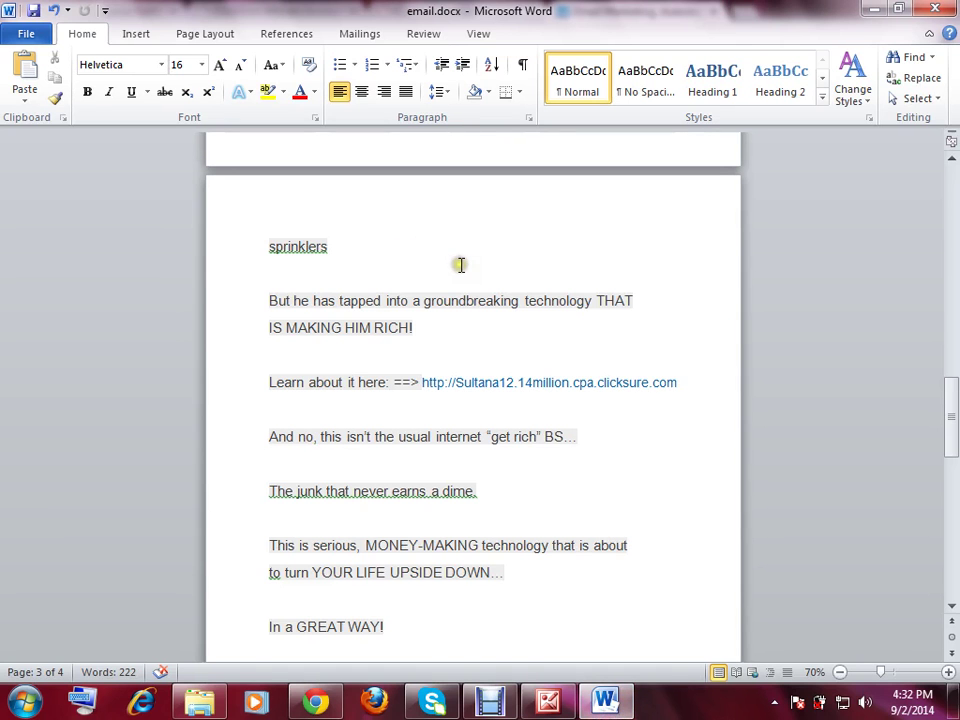
pyautogui.hotkey('ctrl', 'Home')
pyautogui.moveTo(482, 261); pyautogui.dragTo(410, 264)
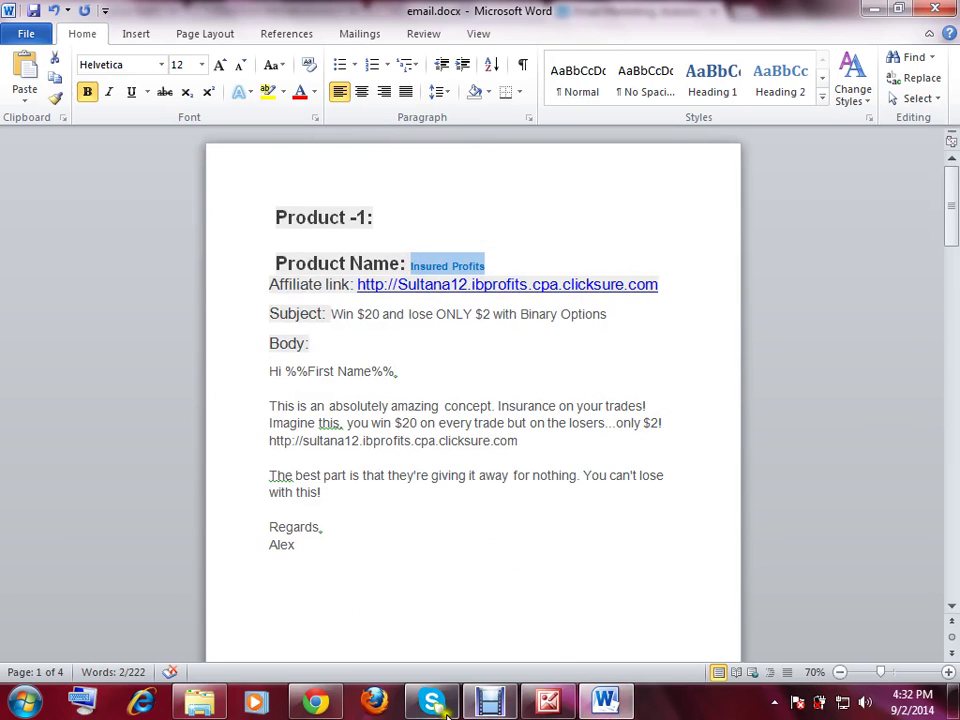
pyautogui.click(315, 700)
pyautogui.write('Insured Profits')
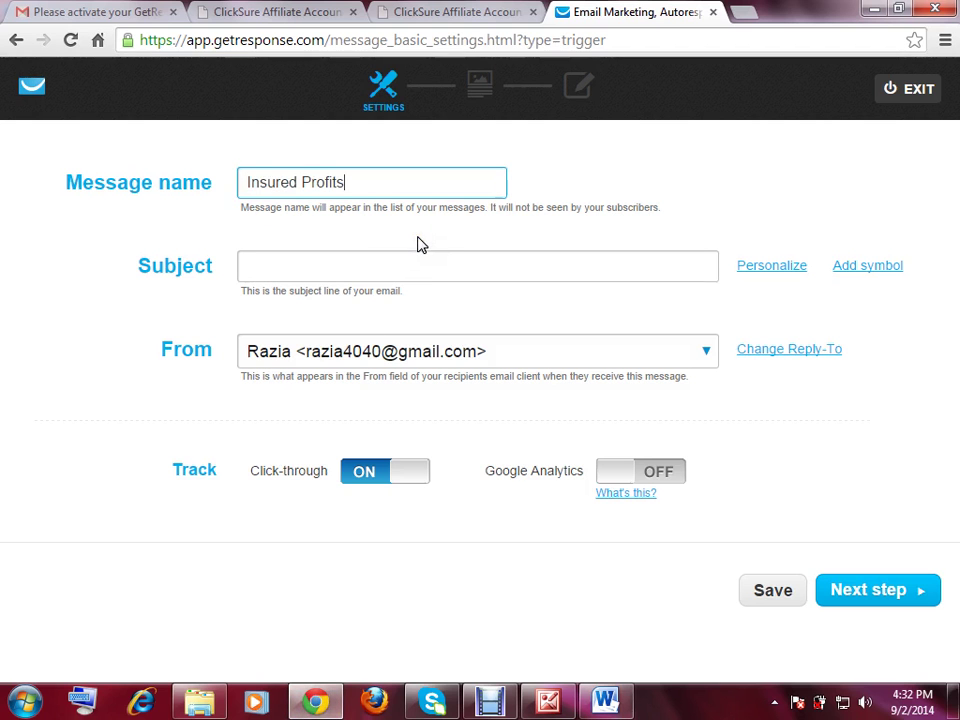
# Paste the subject 'Win $20 and lose ONLY $2 with Binary Options' from Word and continue.
pyautogui.click(381, 268)
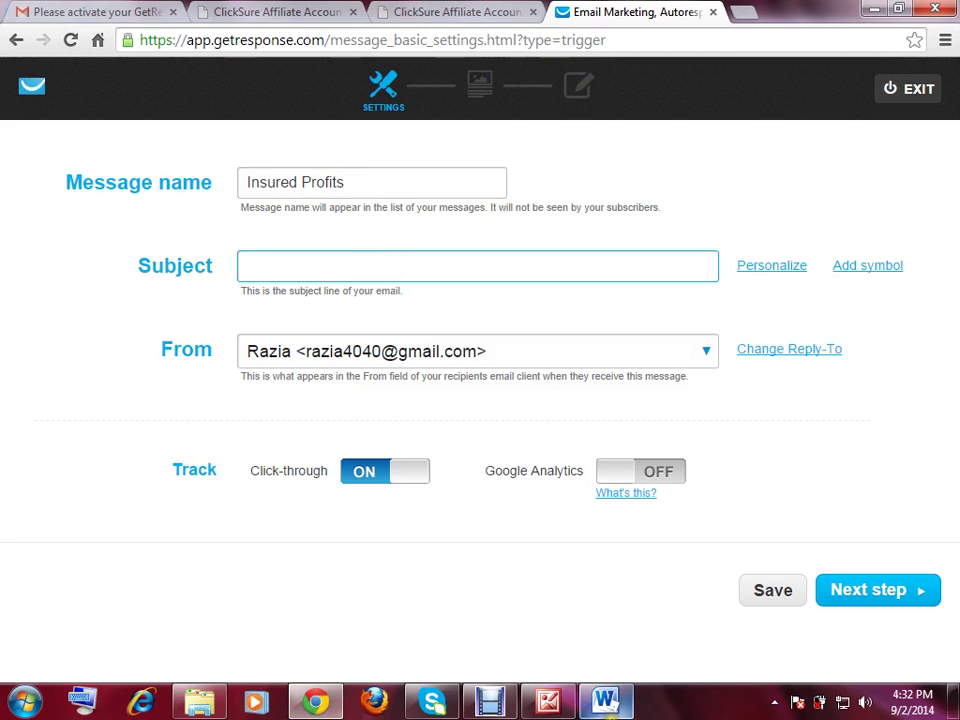
pyautogui.click(604, 699)
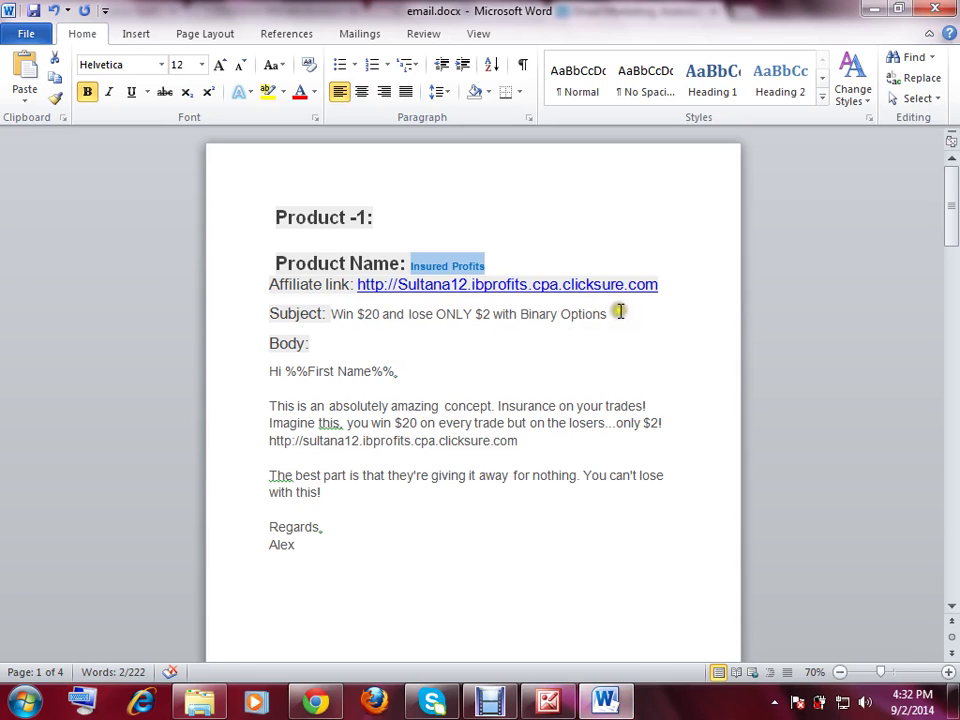
pyautogui.moveTo(608, 313); pyautogui.dragTo(339, 317)
pyautogui.hotkey('ctrl', 'c')
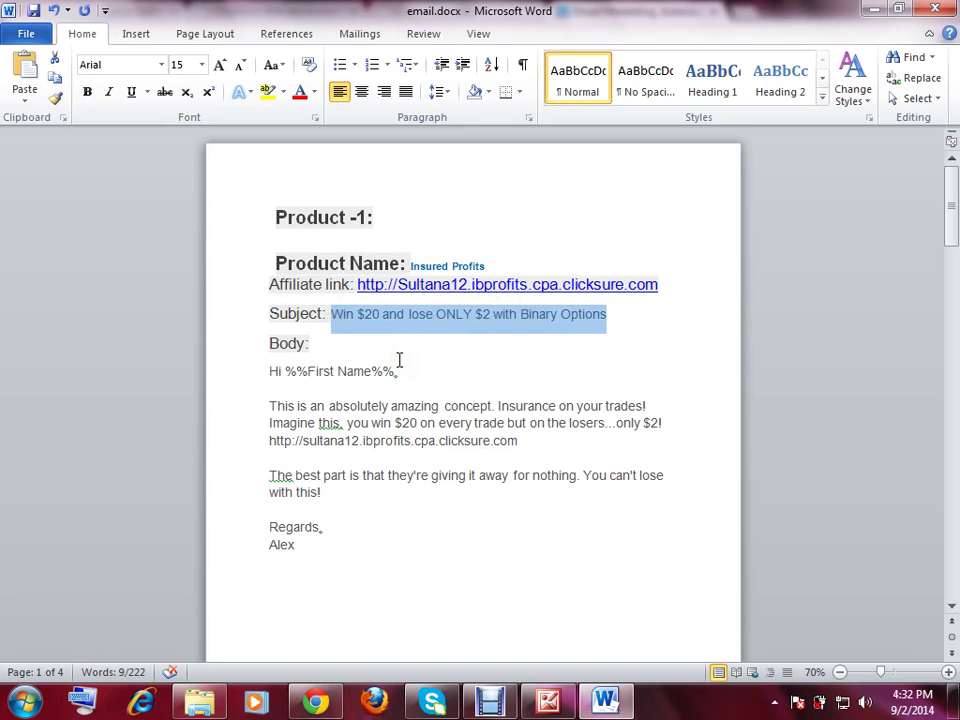
pyautogui.click(604, 699)
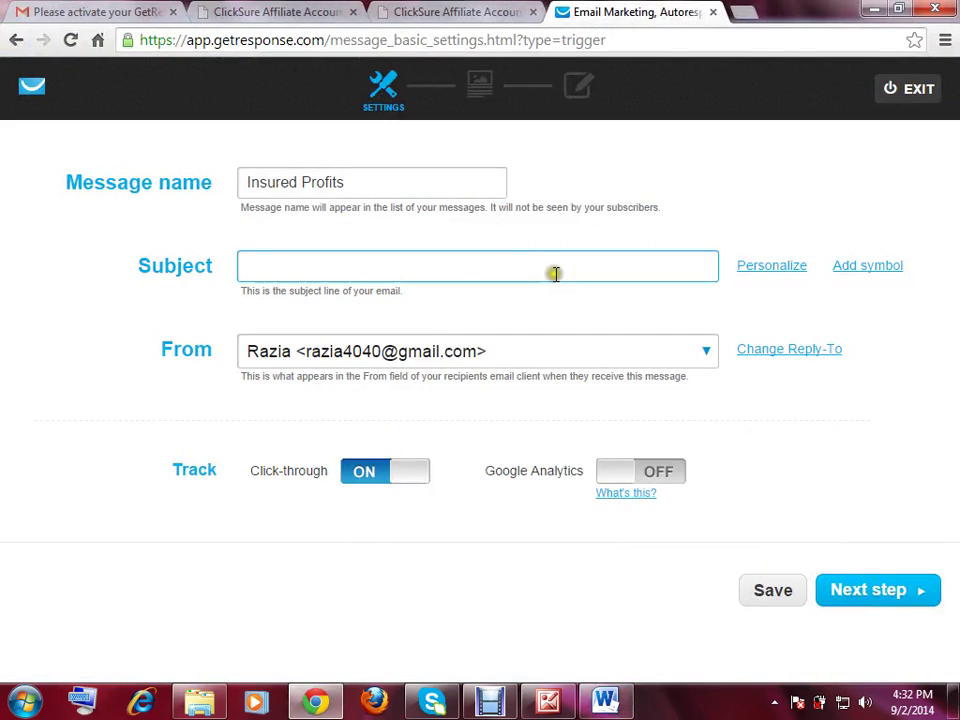
pyautogui.hotkey('ctrl', 'v')
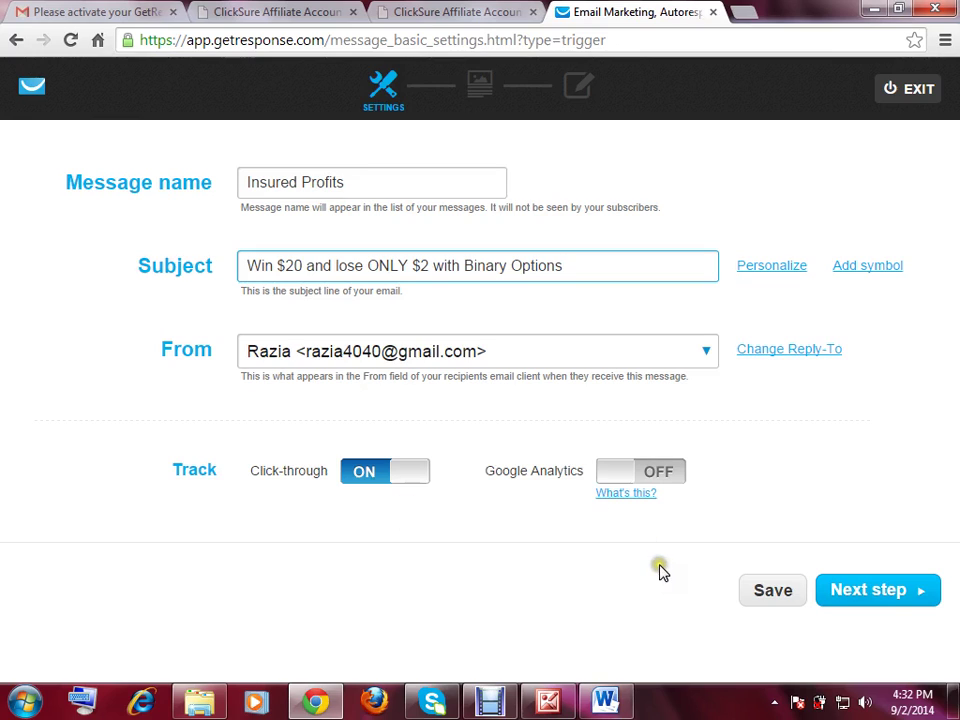
pyautogui.click(852, 600)
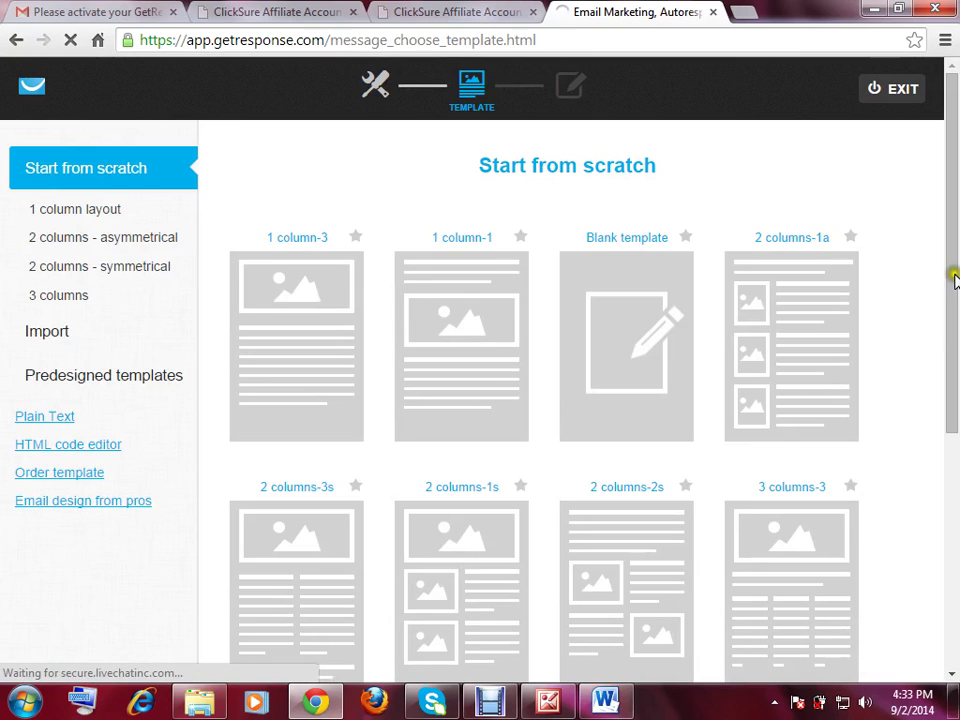
# Choose the Blank template from Start from scratch for the Insured Profits email.
pyautogui.moveTo(954, 272)
pyautogui.mouseDown()
pyautogui.moveTo(954, 497)
pyautogui.moveTo(955, 250)
pyautogui.mouseUp()
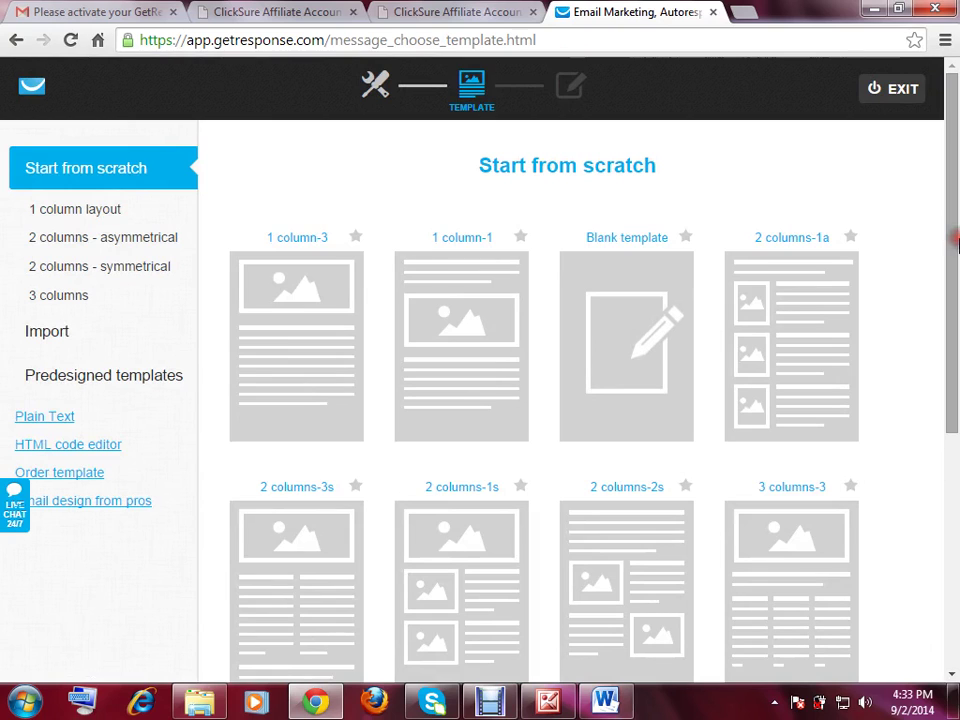
pyautogui.moveTo(615, 381)
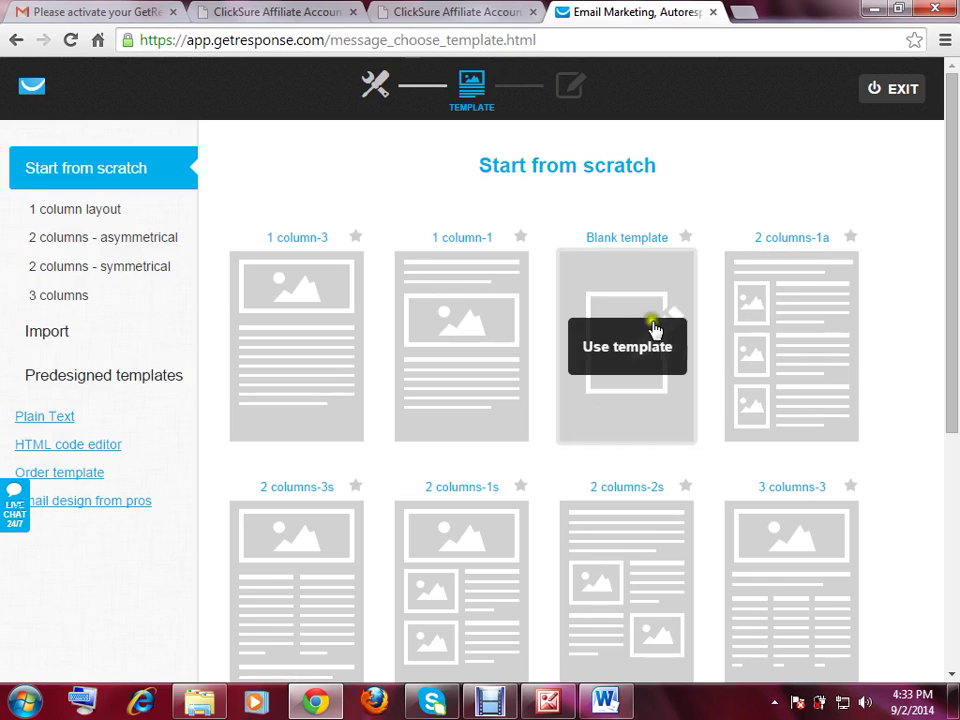
pyautogui.click(645, 330)
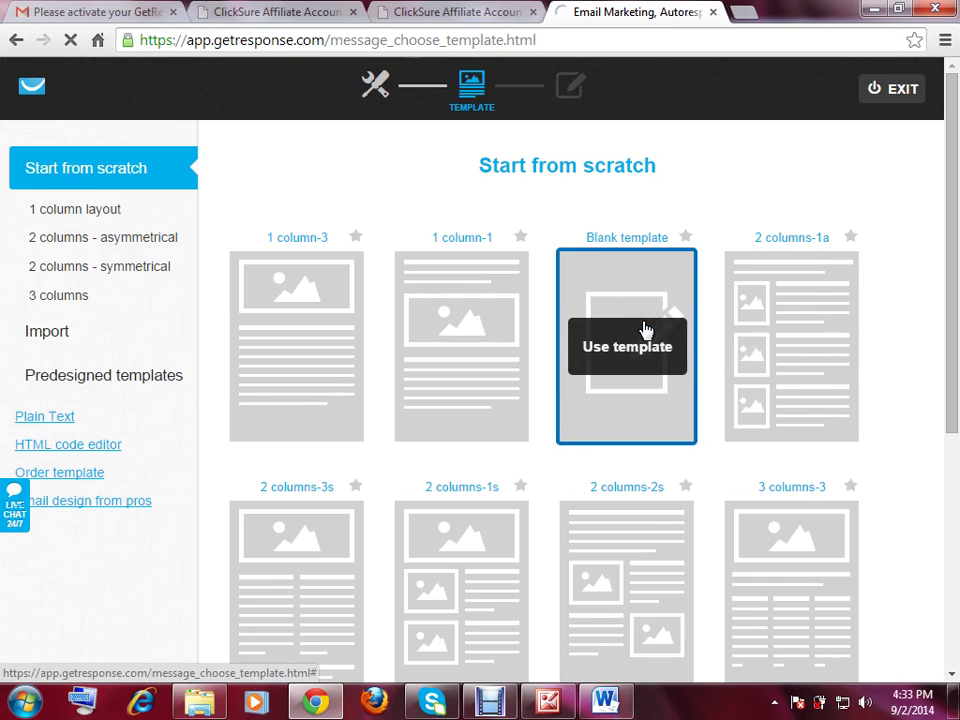